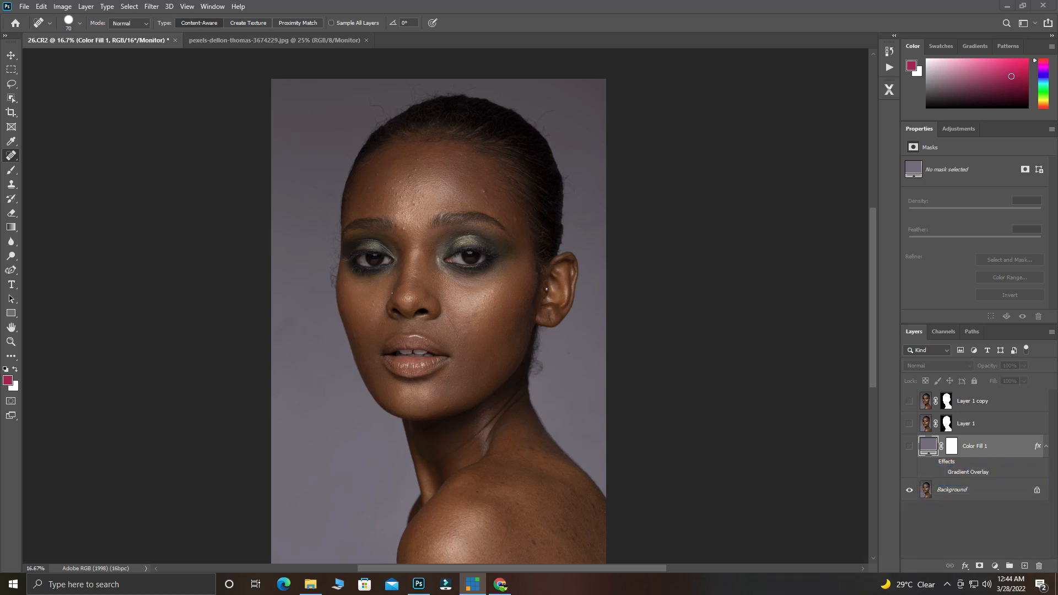
Step: Show the Color Fill 1 and Layer 1 layers, and open the fill layer's Gradient Overlay effect
click(914, 449)
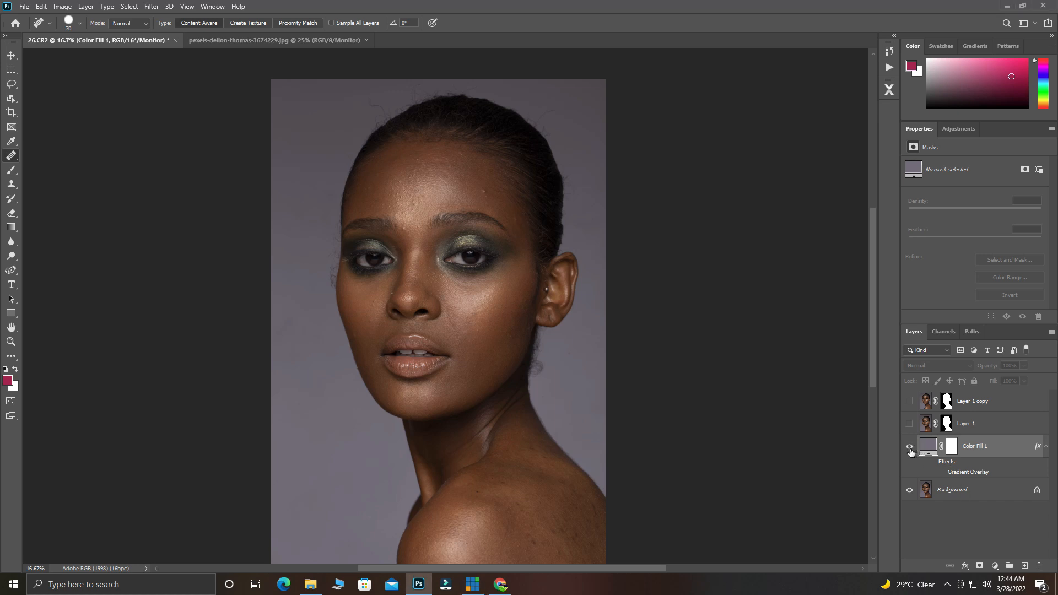
click(910, 423)
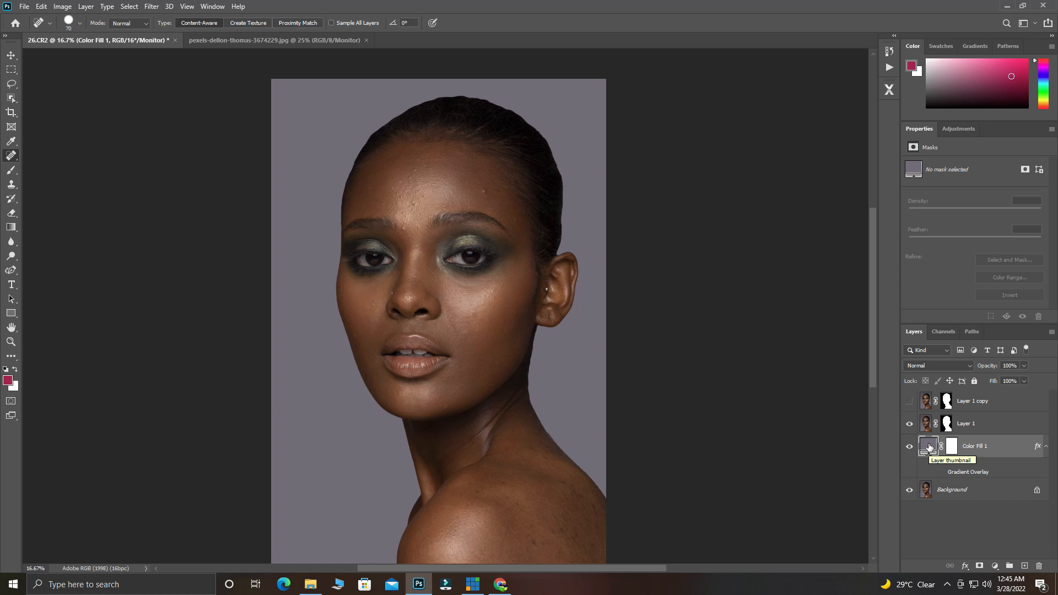
click(941, 474)
click(941, 474)
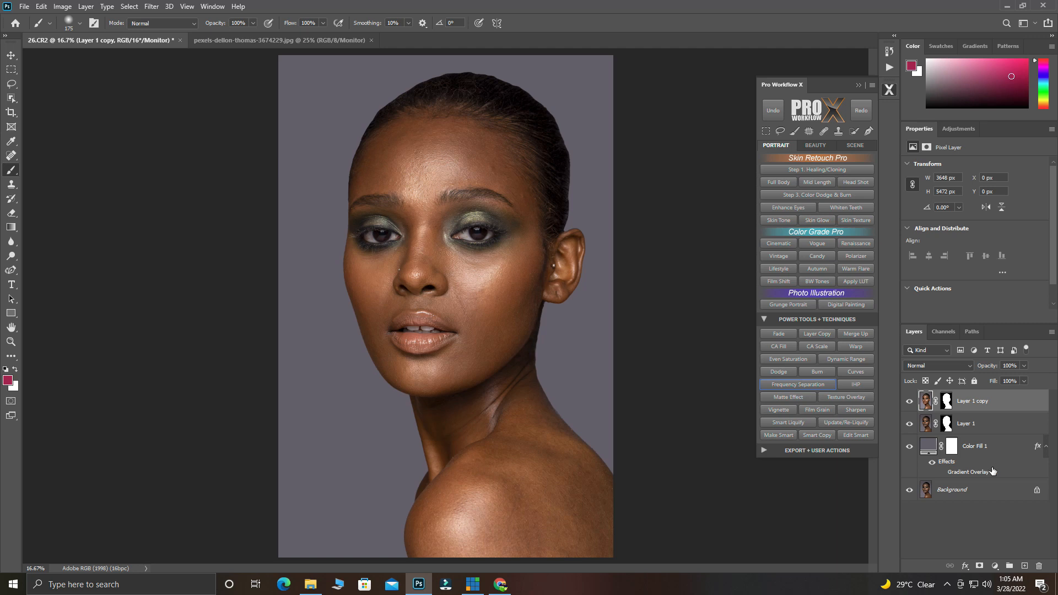
Step: Select all layers from Layer 1 copy down to Background and stamp a merged copy onto a new layer
shift+click(997, 464)
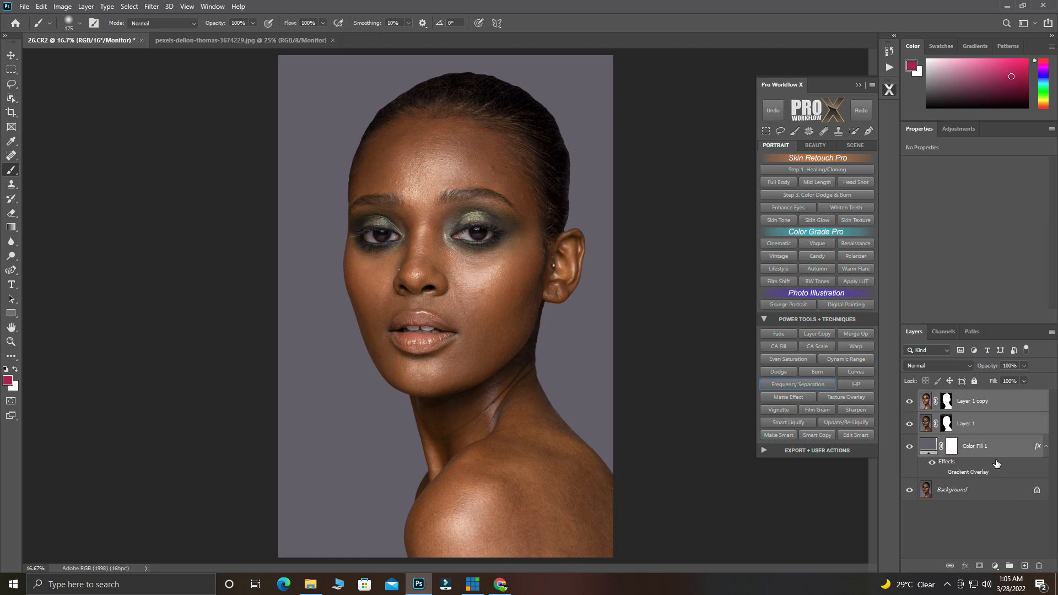
shift+click(992, 489)
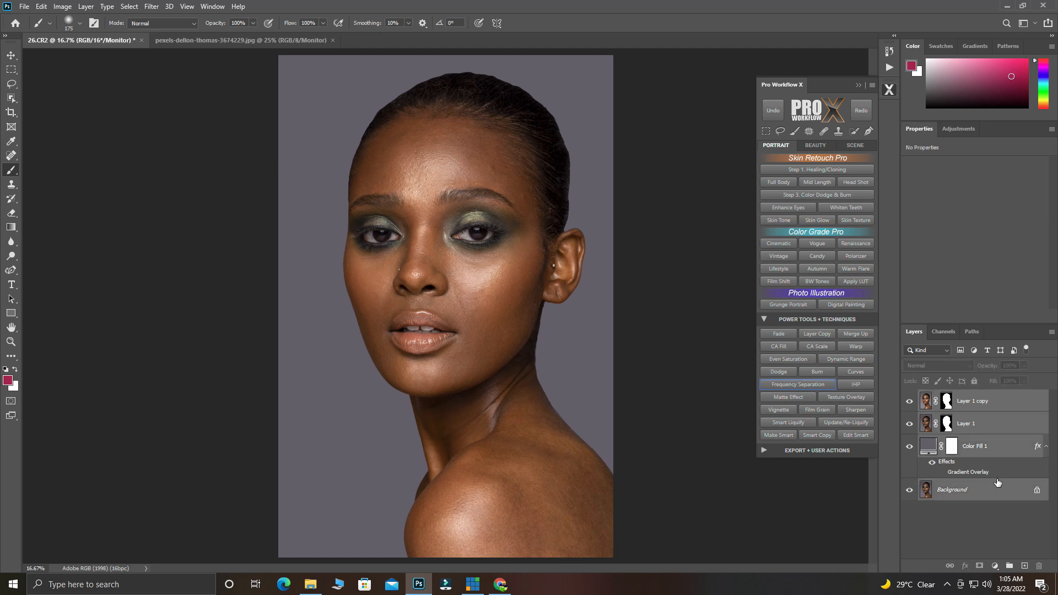
key(ctrl+shift+alt+e)
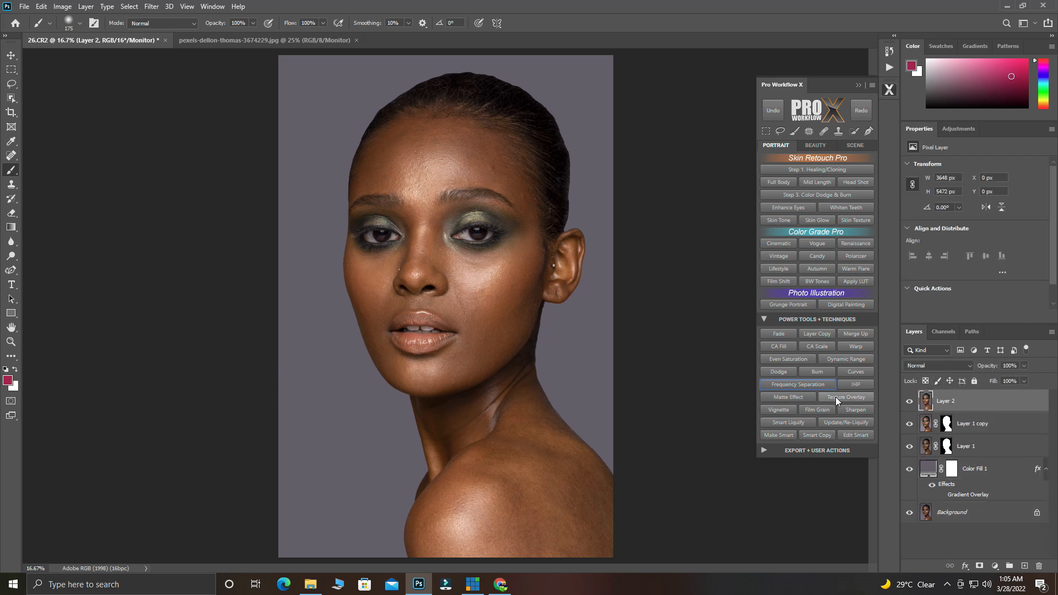
Step: Run Frequency Separation on the merged layer with a Gaussian Blur radius of 10 pixels
click(809, 382)
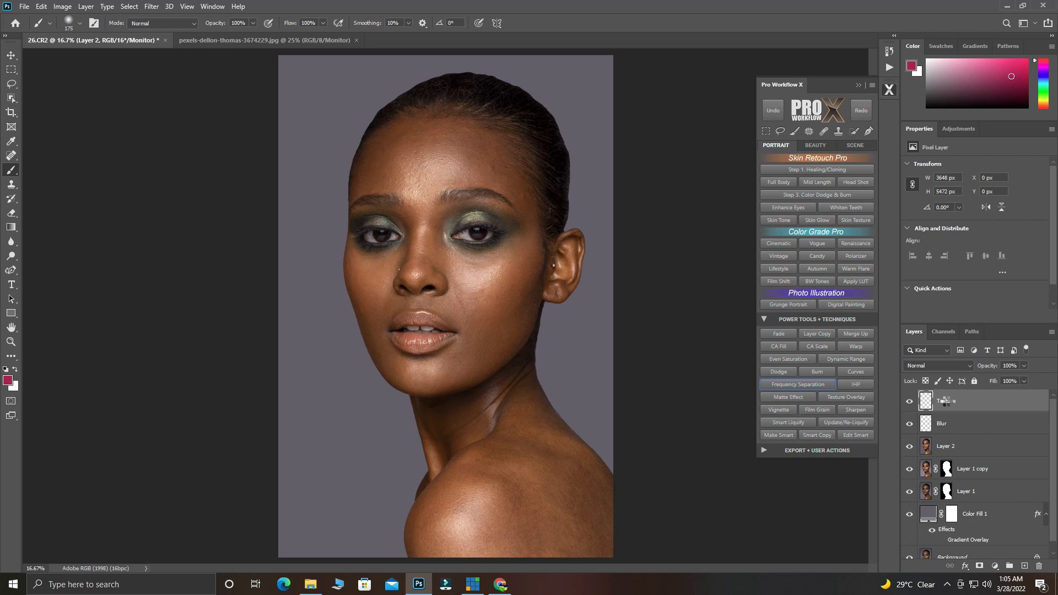
click(492, 218)
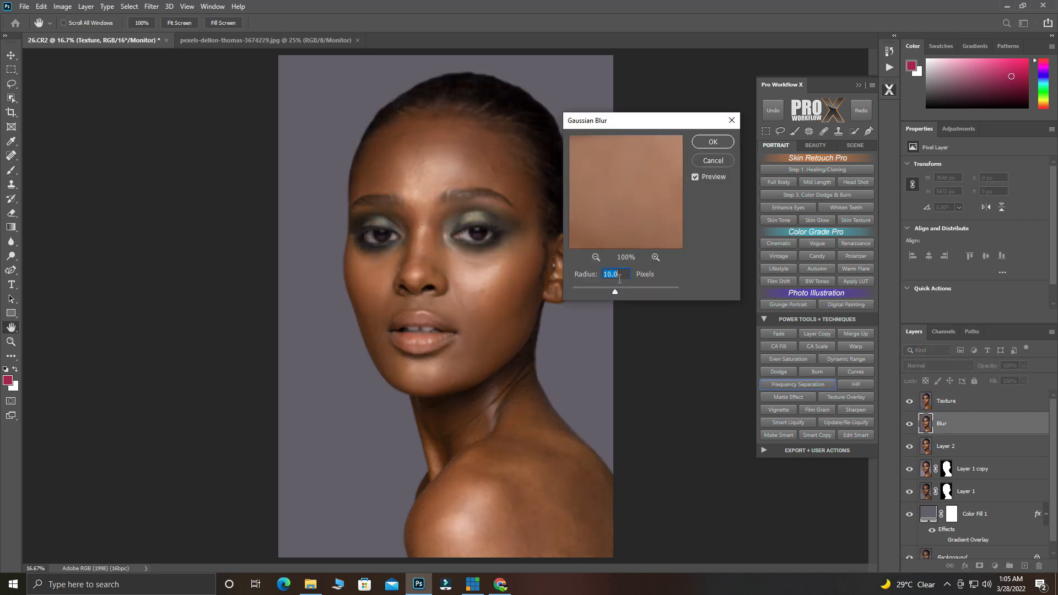
click(713, 142)
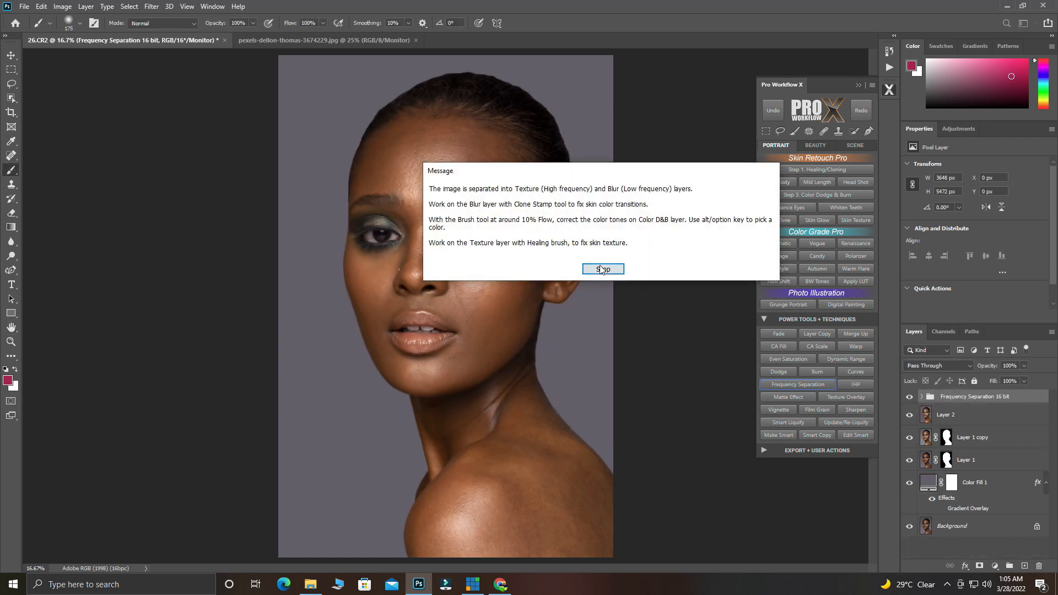
click(602, 269)
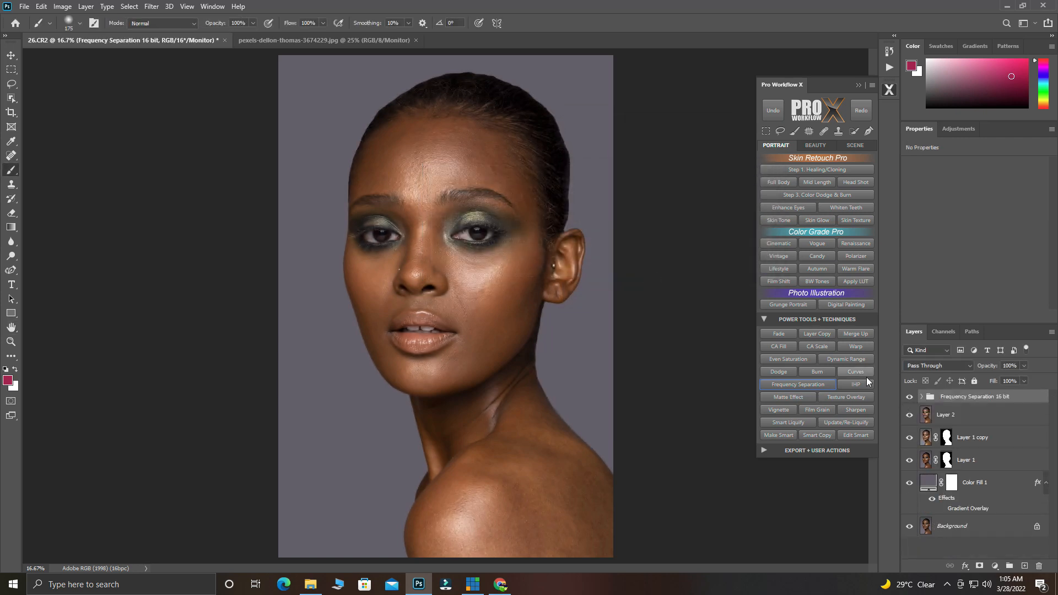
Step: Expand the Frequency Separation 16 bit group, hide its Texture layer and select the Blur layer
click(922, 396)
click(910, 415)
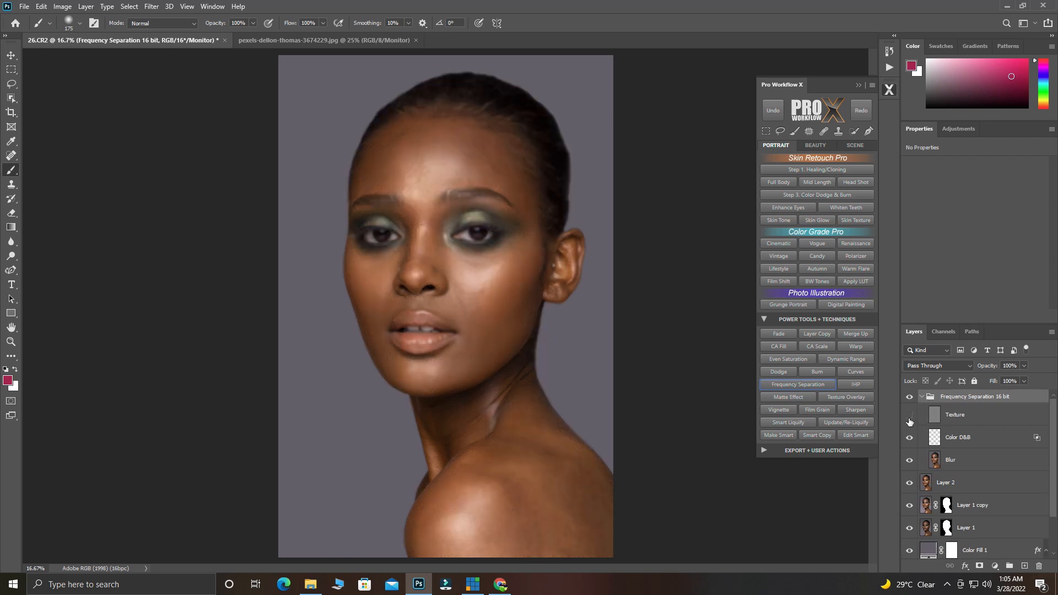
click(974, 457)
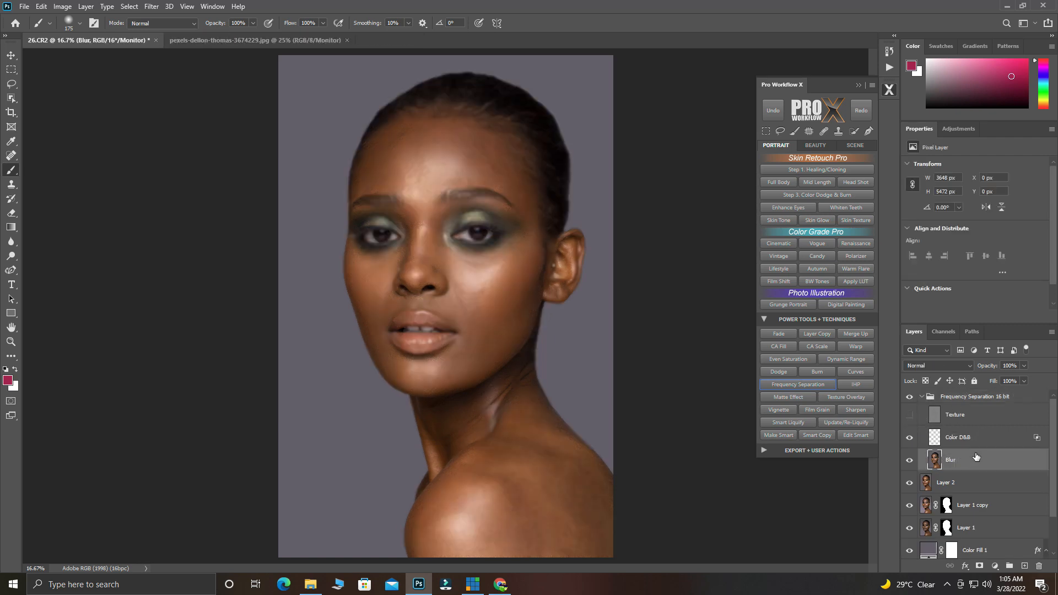
Step: Blend the uneven skin tones across the forehead on the Blur layer with the Mixer Brush, reducing its size to 200
right_click(12, 170)
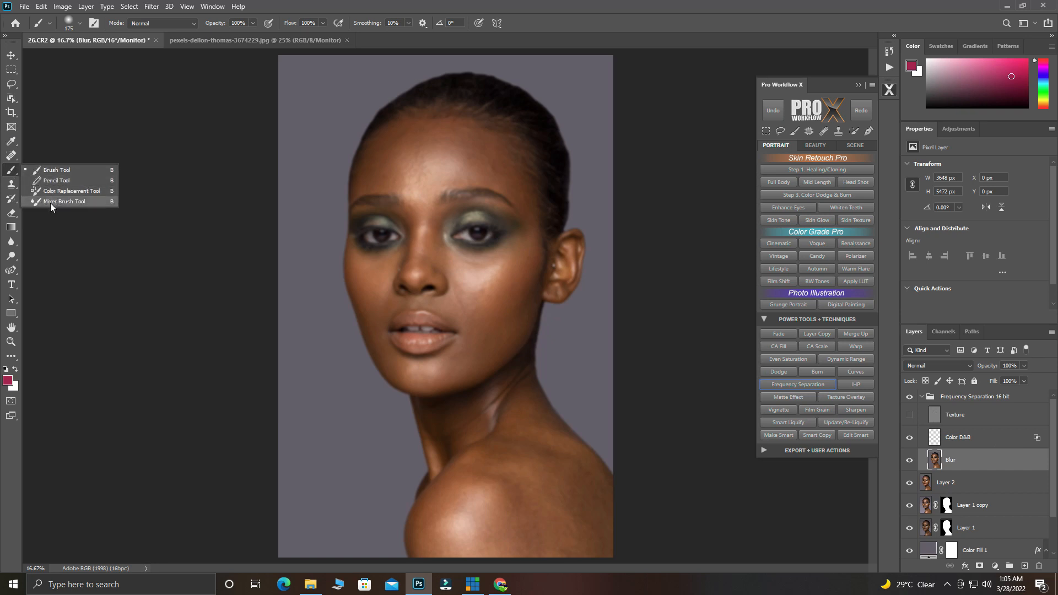
right_click(11, 171)
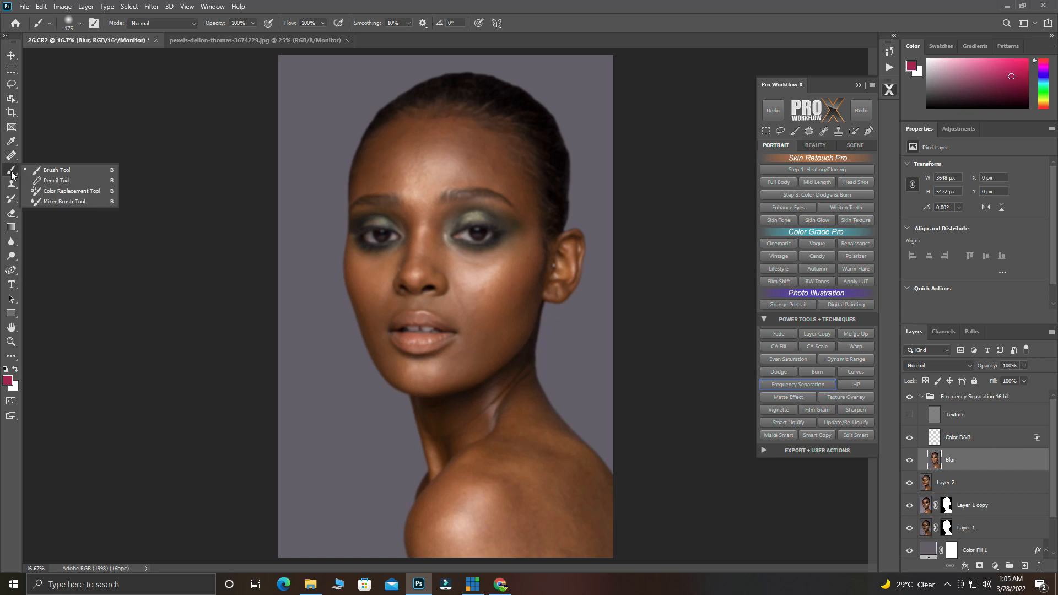
click(54, 201)
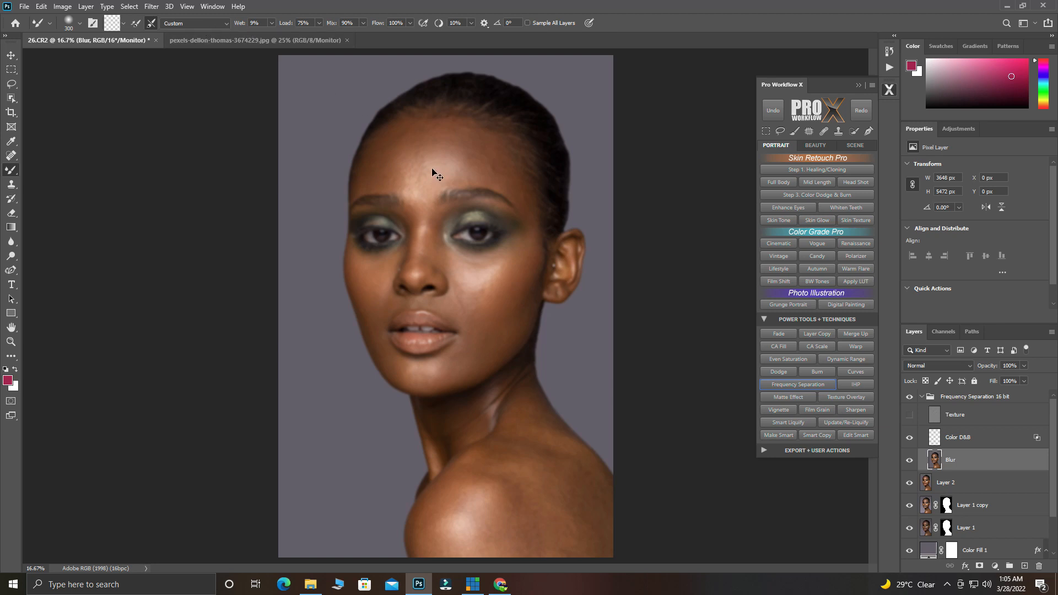
scroll(432, 172, up, 2)
scroll(425, 177, up, 3)
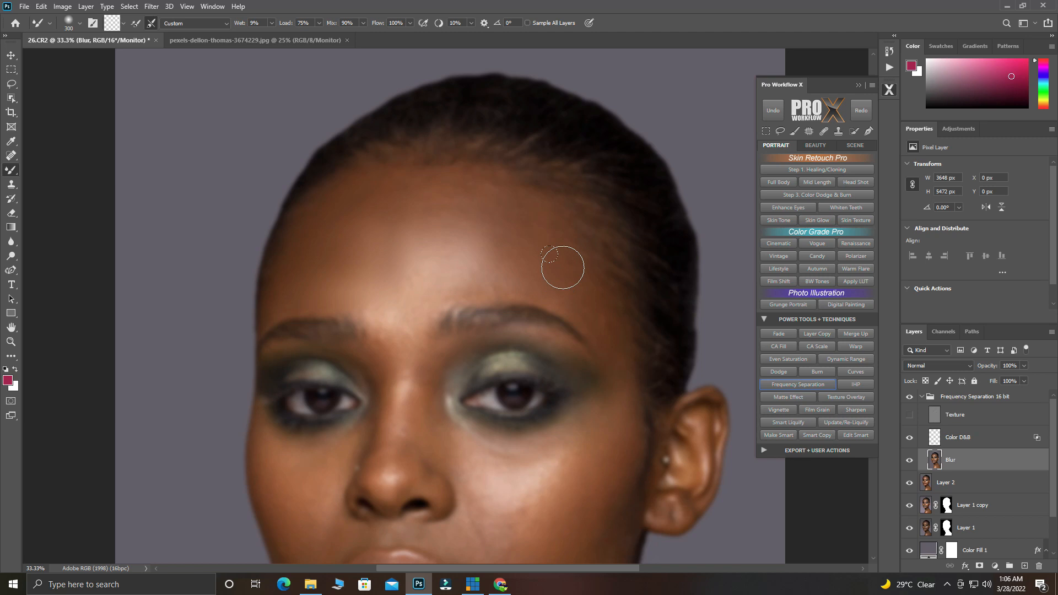
scroll(567, 256, down, 2)
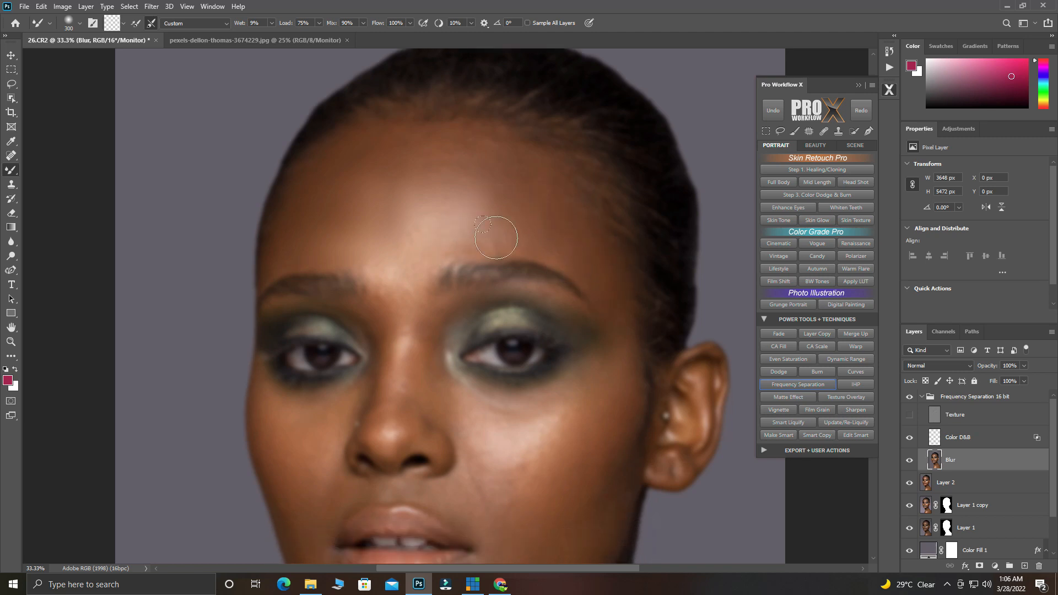
key(bracketleft)
key(bracketleft)
scroll(442, 316, down, 1)
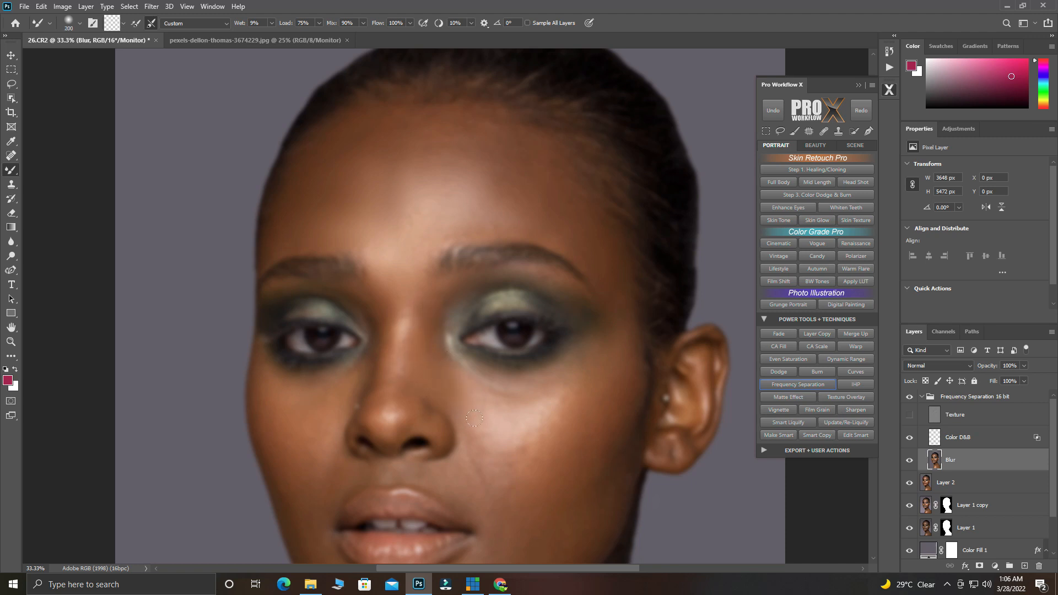
Step: Blend the skin tones on both cheeks with the Mixer Brush at size 300 and around the chin at 175
key(bracketright)
mouse_move(529, 387)
mouse_down()
mouse_move(458, 391)
mouse_move(513, 442)
mouse_move(502, 471)
mouse_move(489, 468)
mouse_move(483, 452)
mouse_move(489, 466)
mouse_move(516, 455)
mouse_move(607, 372)
mouse_move(568, 429)
mouse_move(564, 403)
mouse_up()
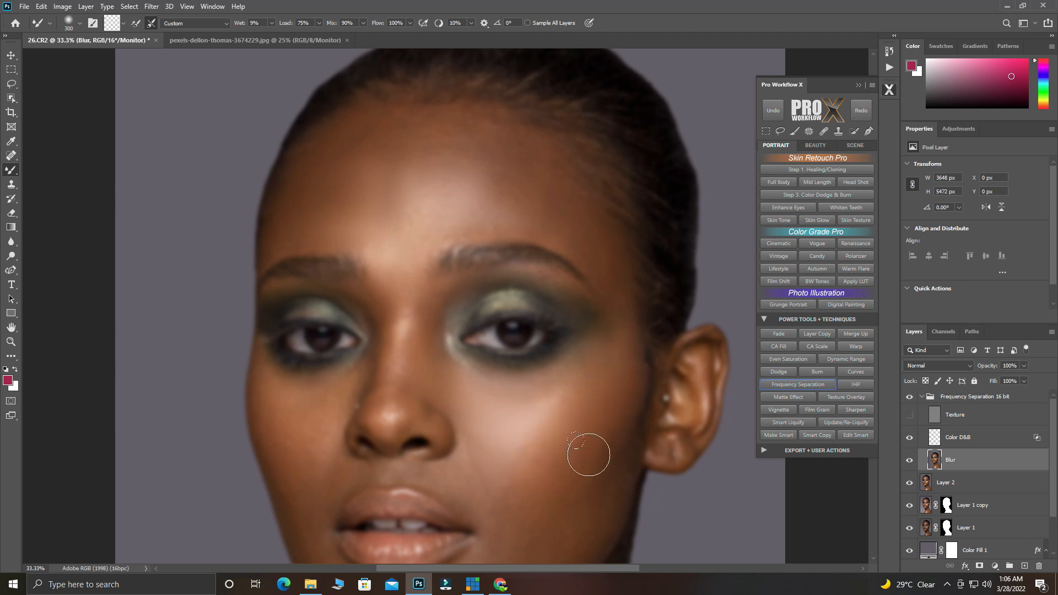
scroll(589, 454, down, 2)
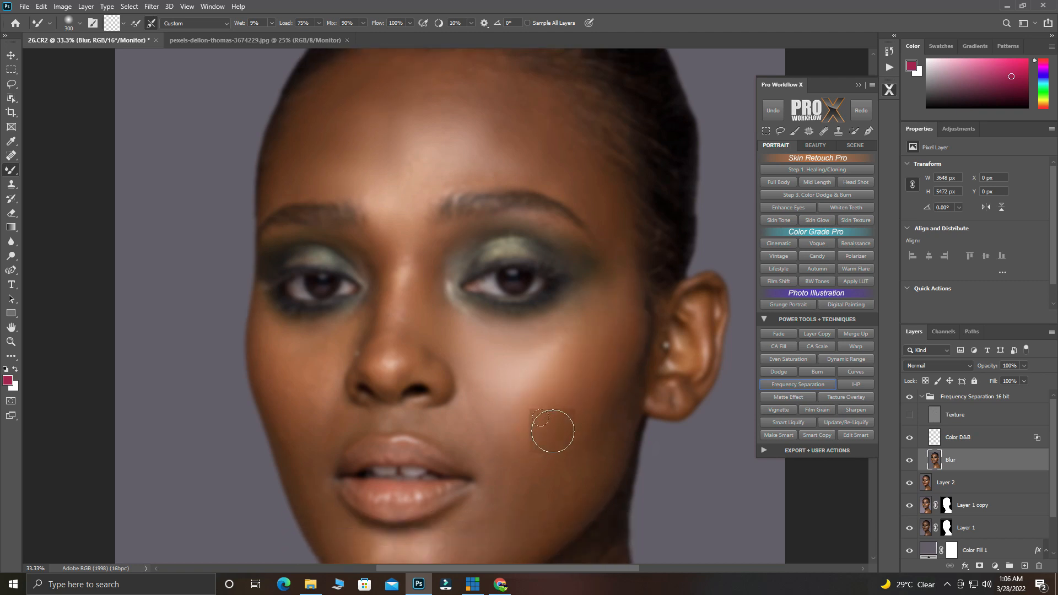
scroll(550, 427, down, 2)
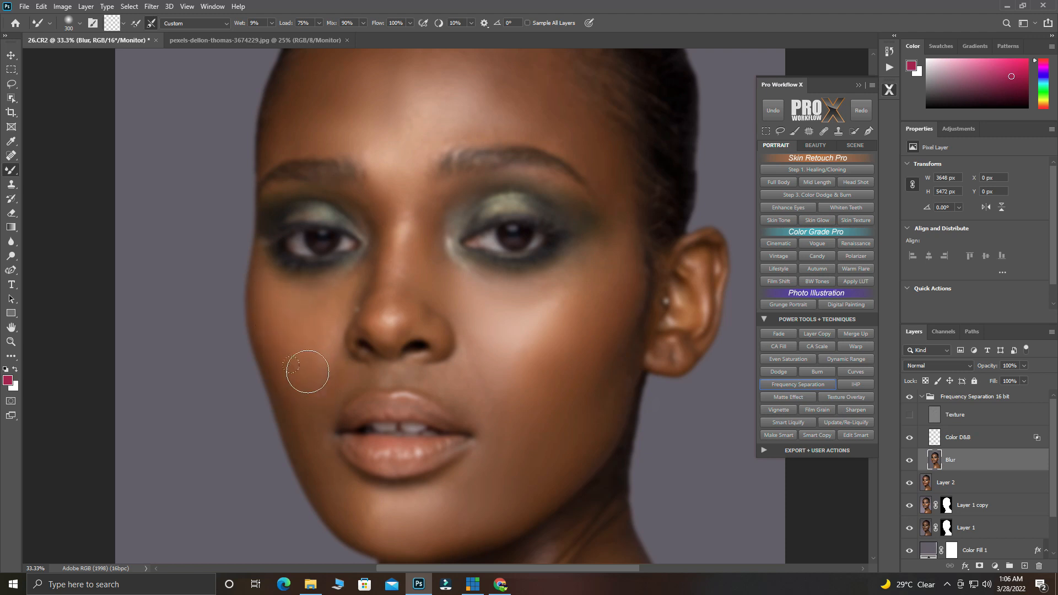
key(bracketleft)
scroll(327, 437, down, 2)
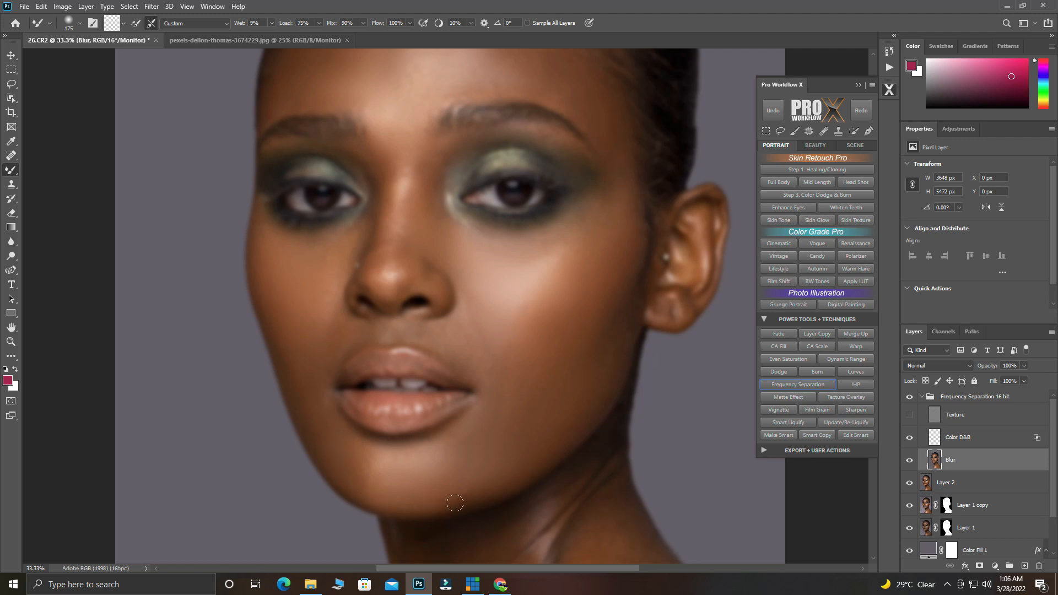
Step: Refine the skin transitions on the forehead and the temple on the ear side with the Mixer Brush at size 250
scroll(409, 283, up, 4)
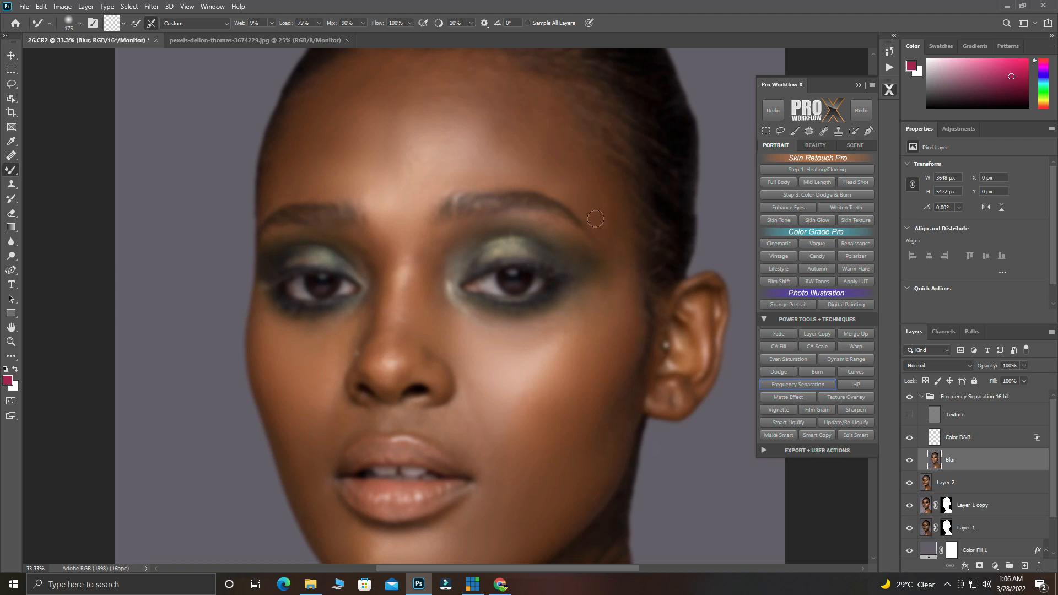
scroll(605, 210, up, 4)
key(bracketright)
key(bracketright)
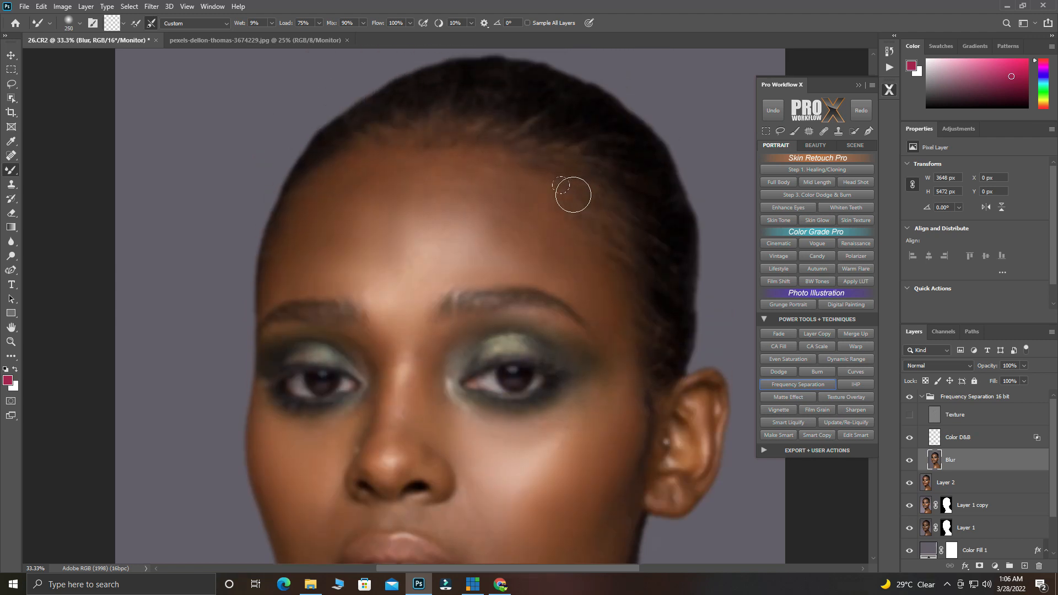
drag(581, 230, 581, 236)
scroll(323, 209, down, 2)
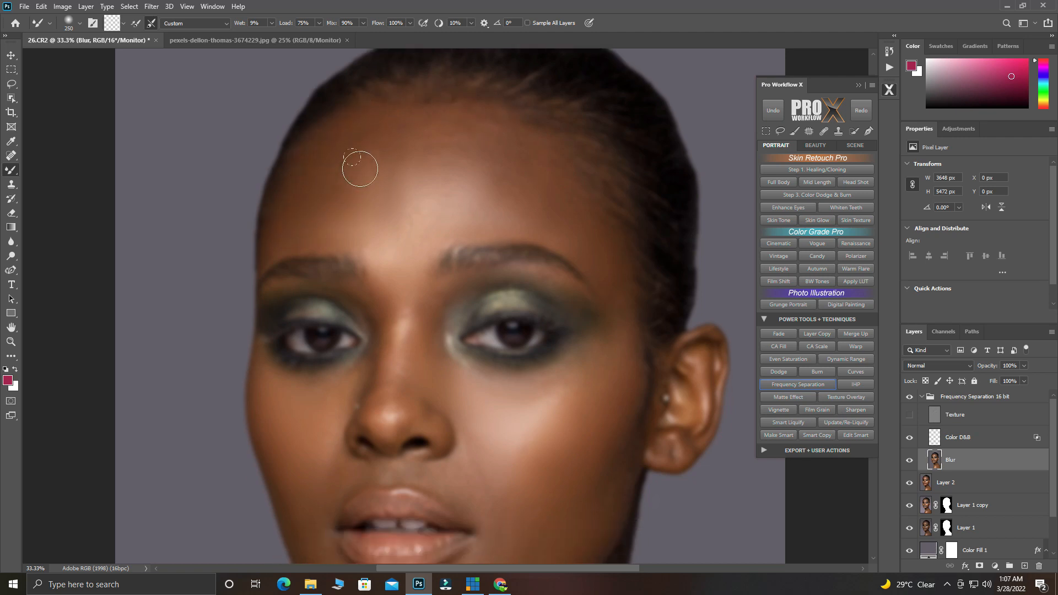
scroll(343, 441, down, 2)
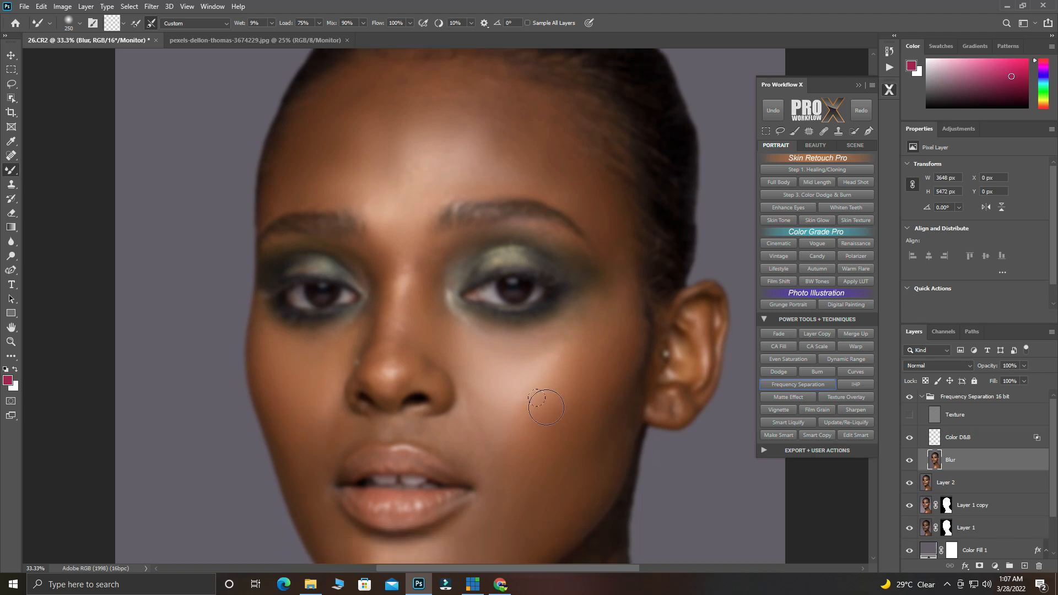
Step: Smooth the skin tones on the neck below the jaw with the Mixer Brush at size 250
scroll(573, 441, down, 9)
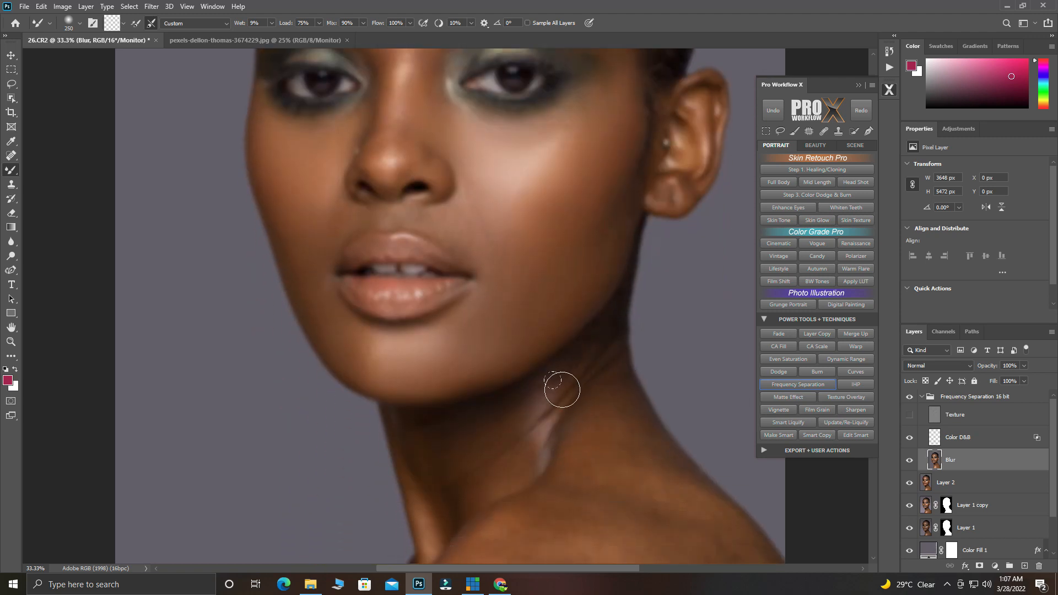
scroll(485, 397, down, 2)
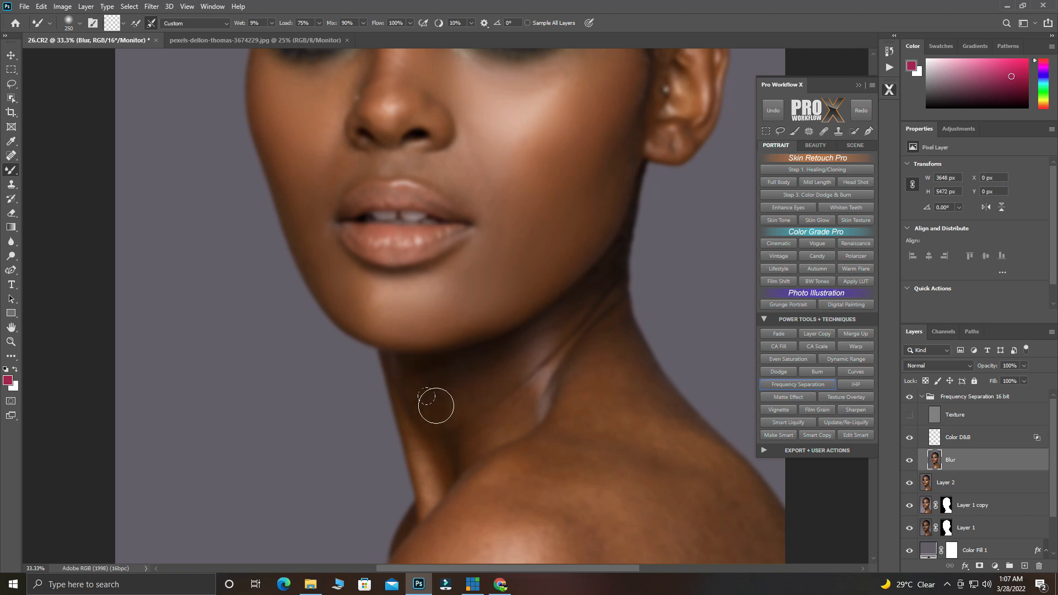
scroll(477, 430, down, 2)
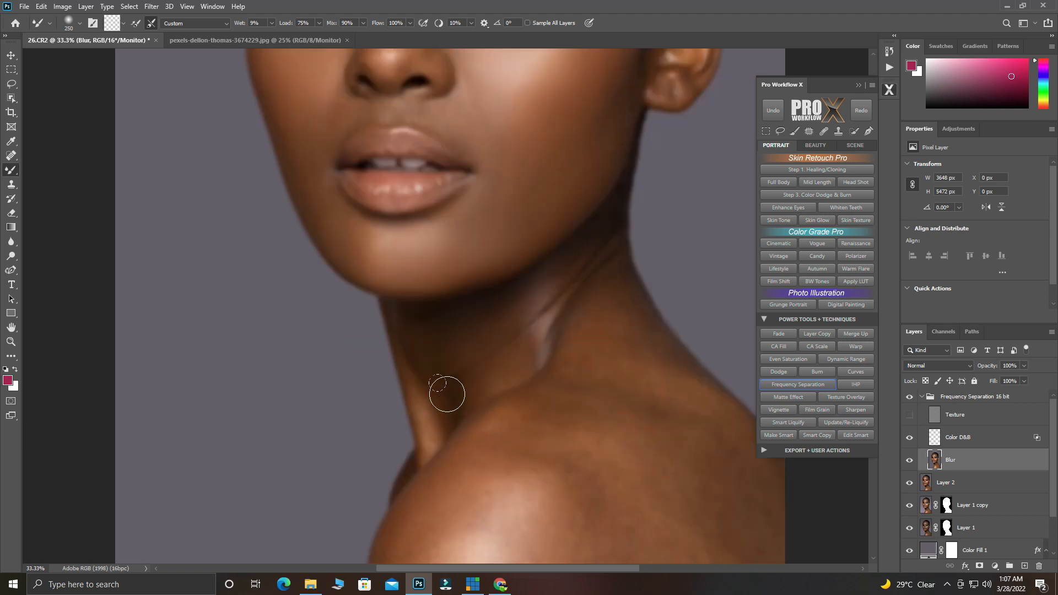
Step: Enlarge the Mixer Brush to 400 and blend the skin tones along the top of the shoulder
key(bracketright)
key(bracketright)
scroll(681, 410, down, 2)
mouse_move(548, 366)
mouse_down()
mouse_move(571, 369)
mouse_move(532, 373)
mouse_up()
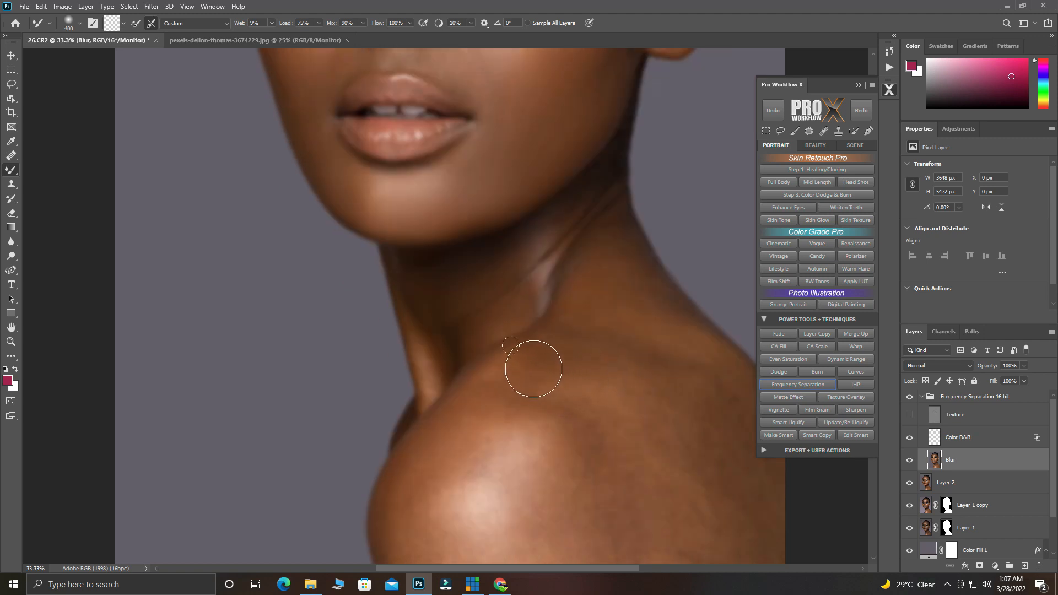
scroll(633, 380, down, 1)
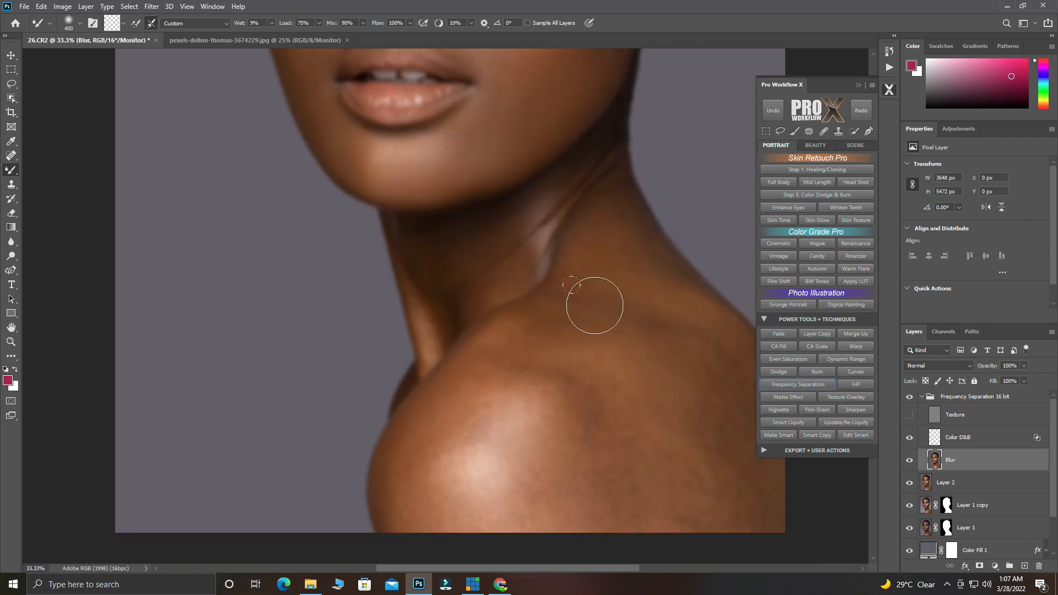
mouse_move(653, 316)
mouse_down()
mouse_move(705, 357)
mouse_move(702, 377)
mouse_move(730, 398)
mouse_move(702, 426)
mouse_up()
Step: Smooth the blotchy tones on the upper back and around the shoulder highlight with Mixer Brush strokes at size 400
scroll(680, 406, right, 5)
scroll(536, 371, down, 1)
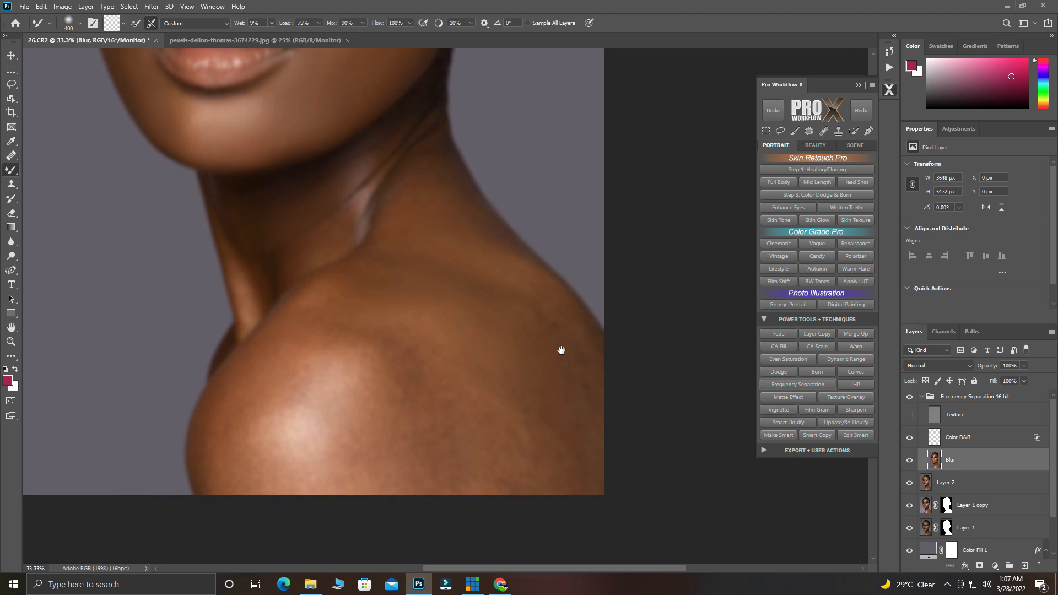
mouse_move(527, 351)
mouse_down()
mouse_move(554, 425)
mouse_move(573, 405)
mouse_move(565, 457)
mouse_up()
mouse_move(542, 330)
mouse_down()
mouse_move(560, 355)
mouse_move(556, 446)
mouse_up()
mouse_move(494, 386)
mouse_down()
mouse_move(470, 442)
mouse_move(536, 430)
mouse_move(582, 466)
mouse_move(524, 498)
mouse_move(473, 449)
mouse_up()
drag(441, 325, 413, 456)
mouse_move(428, 352)
mouse_down()
mouse_move(395, 379)
mouse_move(406, 504)
mouse_up()
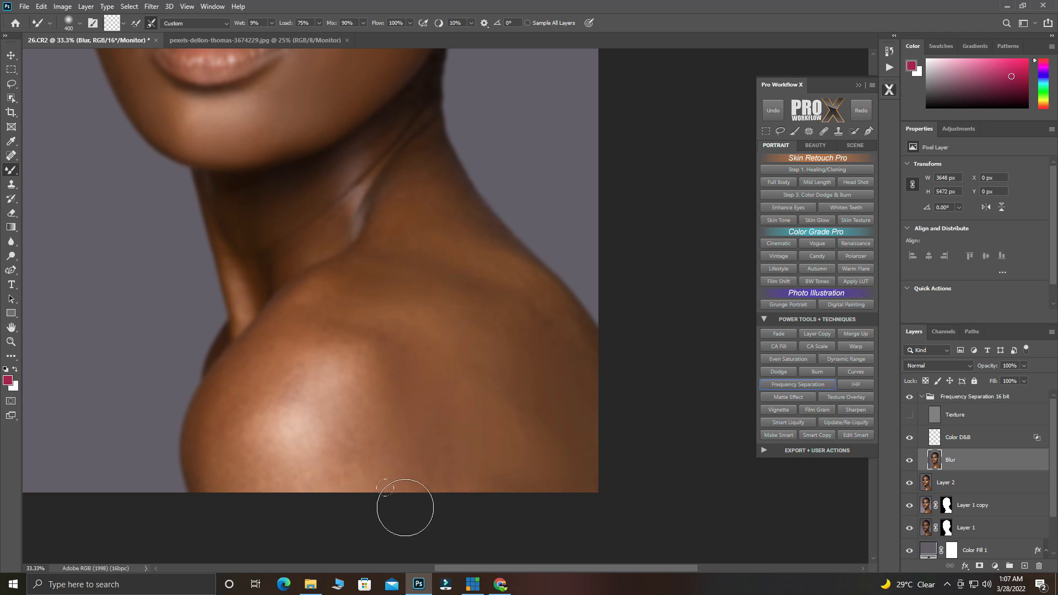
mouse_move(533, 322)
mouse_down()
mouse_move(557, 336)
mouse_move(513, 299)
mouse_move(540, 337)
mouse_up()
drag(594, 403, 576, 470)
mouse_move(360, 420)
mouse_down()
mouse_move(378, 441)
mouse_move(377, 430)
mouse_move(343, 424)
mouse_move(326, 432)
mouse_move(301, 375)
mouse_move(261, 469)
mouse_move(288, 466)
mouse_move(301, 492)
mouse_move(275, 475)
mouse_move(243, 412)
mouse_move(227, 453)
mouse_up()
mouse_move(234, 451)
mouse_down()
mouse_move(277, 377)
mouse_move(240, 398)
mouse_move(242, 414)
mouse_move(320, 334)
mouse_move(371, 418)
mouse_move(378, 380)
mouse_move(341, 364)
mouse_move(502, 366)
mouse_up()
Step: Blend the shoulder's edge at the neck base and soften the neck highlight with a smaller Mixer Brush of 200 to 250
key(bracketleft)
key(bracketleft)
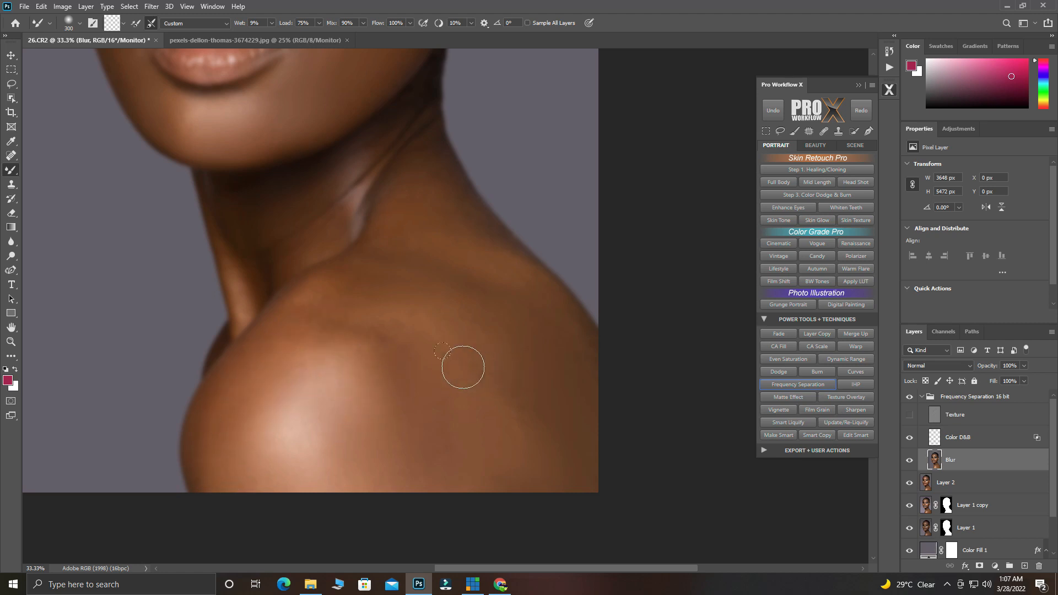
mouse_move(316, 303)
mouse_down()
mouse_move(296, 309)
mouse_move(308, 336)
mouse_move(392, 315)
mouse_move(398, 334)
mouse_move(340, 342)
mouse_move(344, 308)
mouse_move(373, 265)
mouse_up()
mouse_move(364, 160)
mouse_down()
mouse_move(347, 175)
mouse_move(357, 199)
mouse_move(345, 222)
mouse_up()
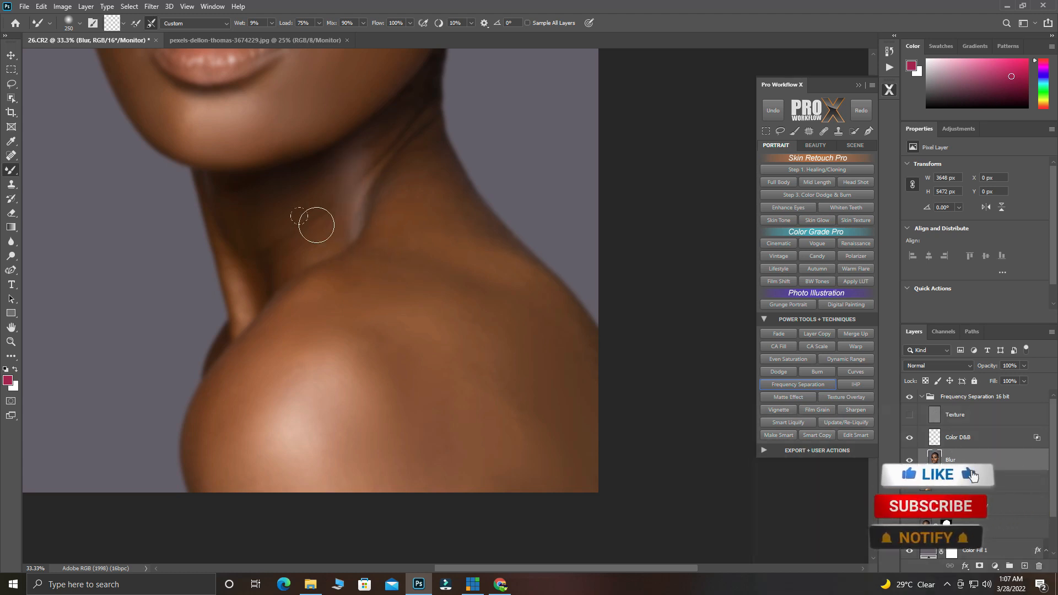
Step: Smooth the skin tones along the neck's outer edge and below the jaw with the Mixer Brush, set to size 250
mouse_move(239, 215)
mouse_down()
mouse_move(280, 248)
mouse_move(295, 225)
mouse_move(317, 233)
mouse_move(277, 274)
mouse_move(250, 273)
mouse_move(243, 307)
mouse_up()
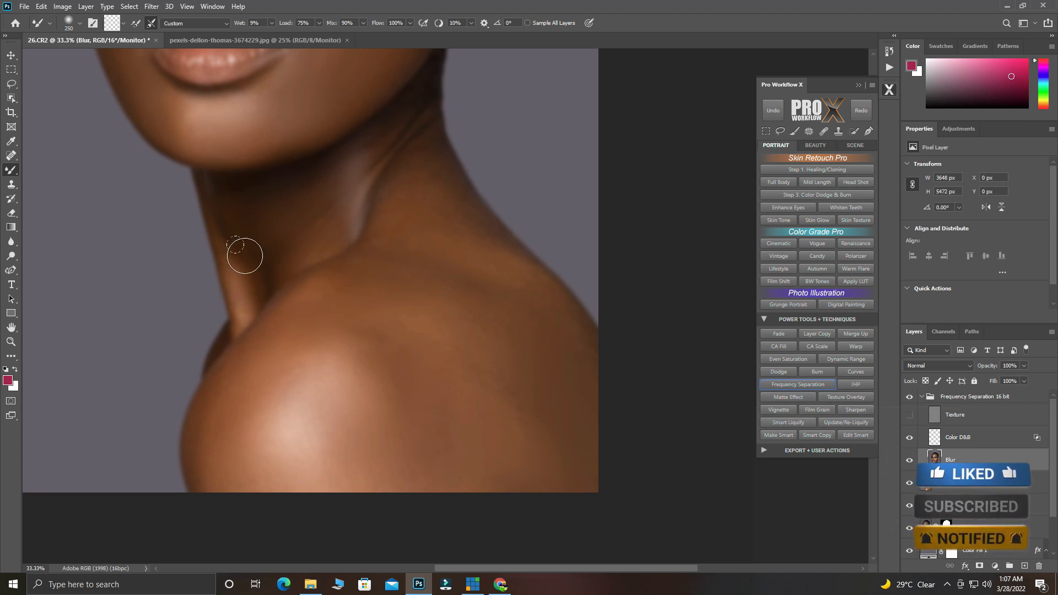
key(p)
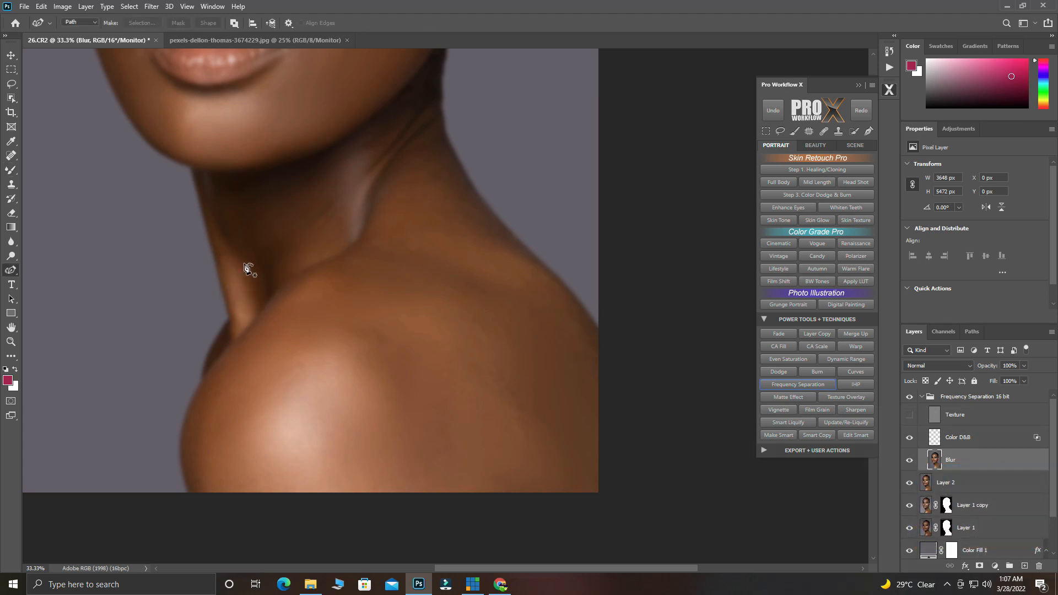
key(b)
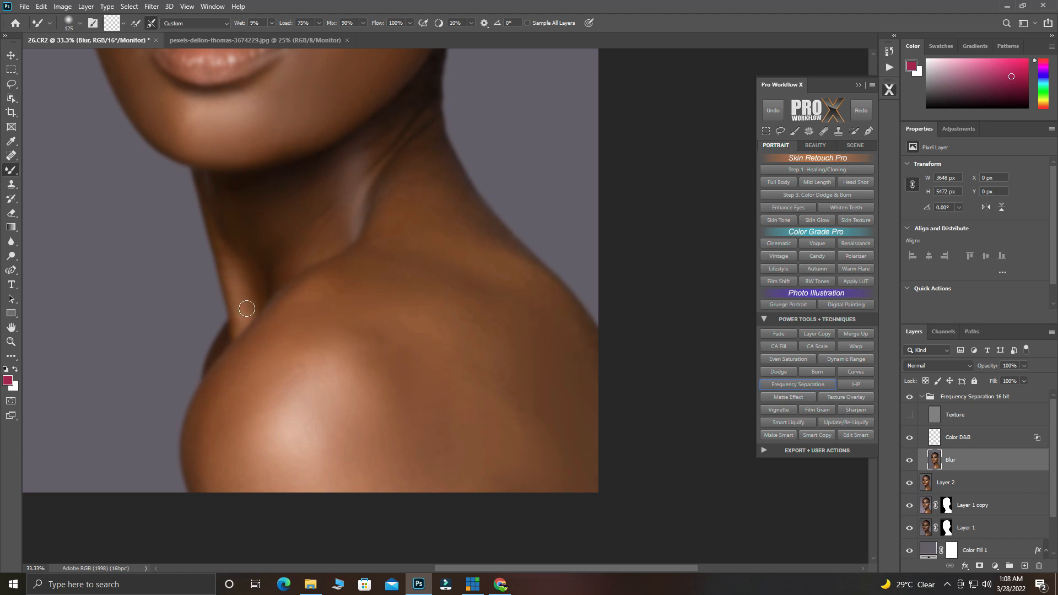
key(bracketright)
key(bracketright)
key(bracketright)
drag(267, 184, 331, 229)
Step: Make the Texture layer visible again and check the retouched face and forehead with texture
scroll(358, 170, up, 3)
scroll(408, 110, up, 3)
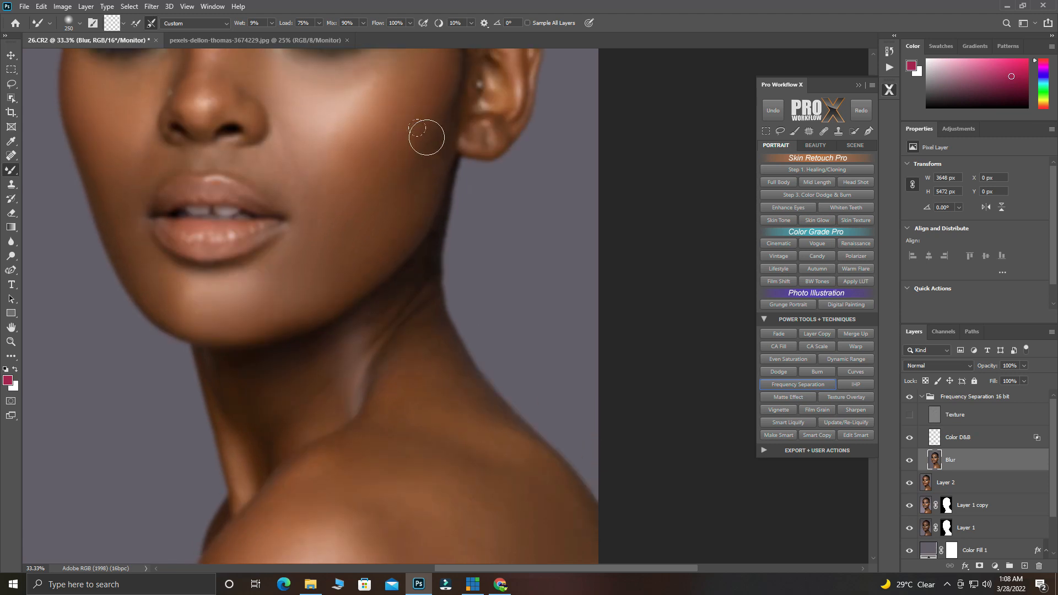
scroll(446, 104, up, 3)
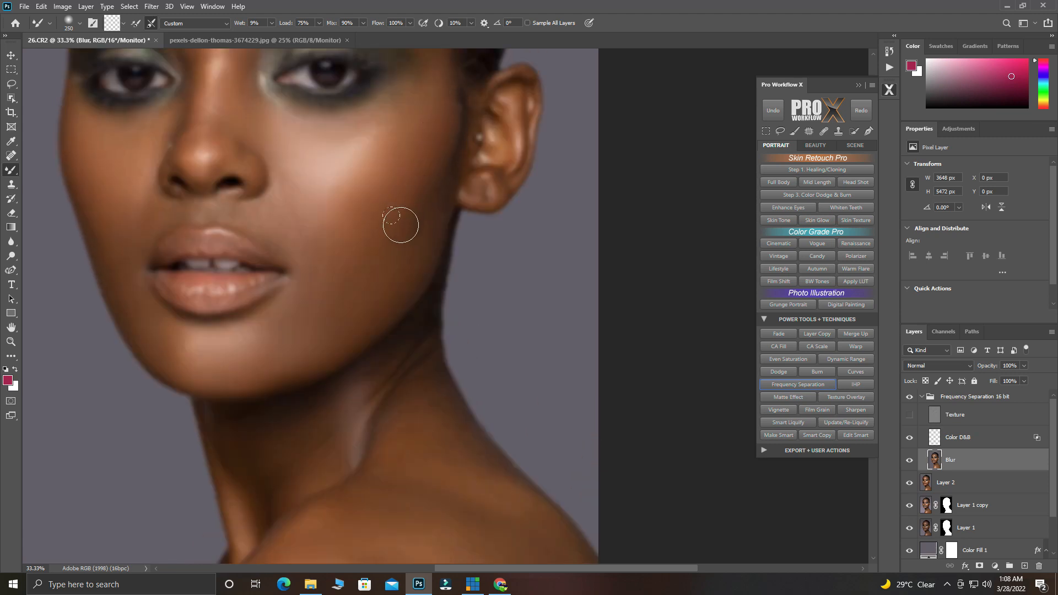
scroll(329, 229, up, 4)
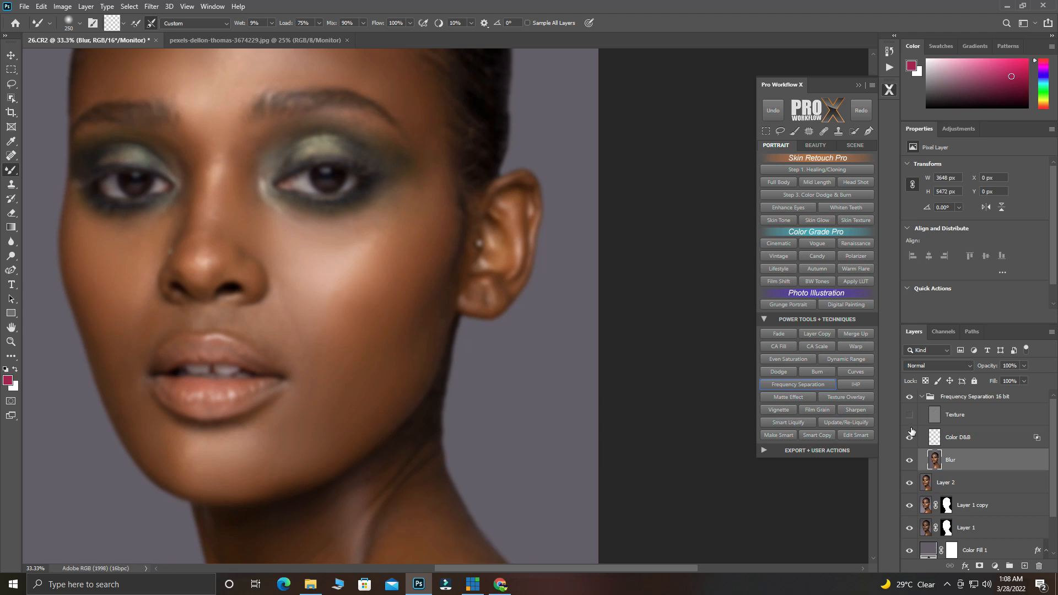
scroll(378, 349, up, 7)
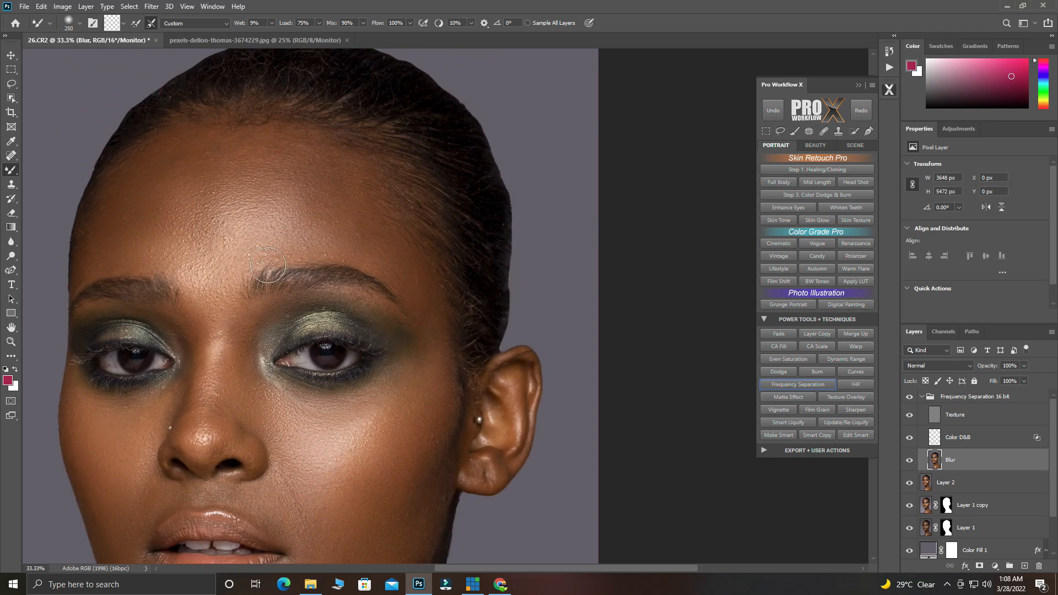
scroll(208, 214, down, 1)
scroll(202, 229, up, 2)
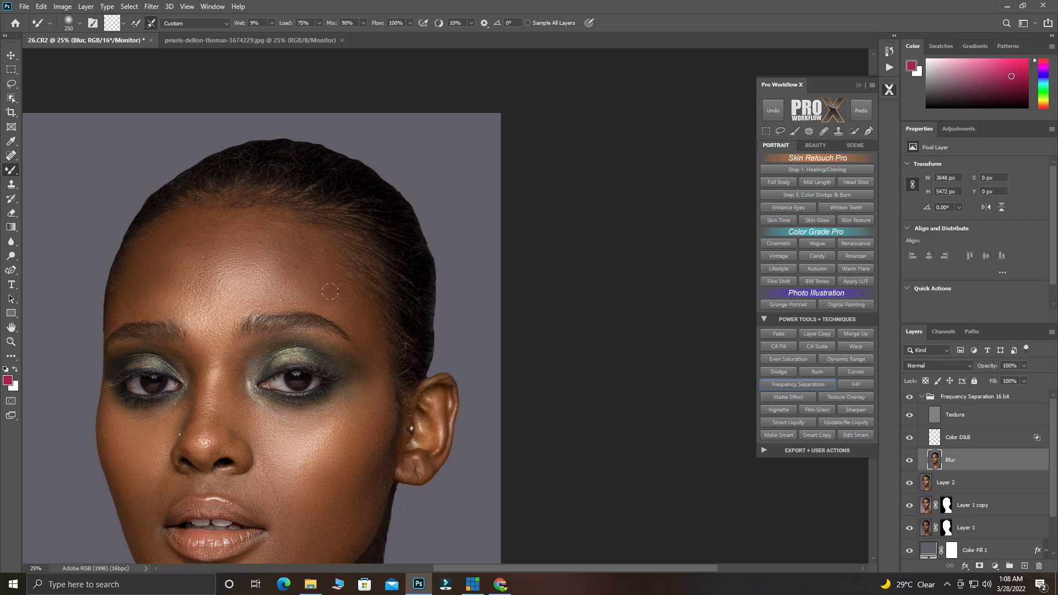
scroll(368, 326, down, 1)
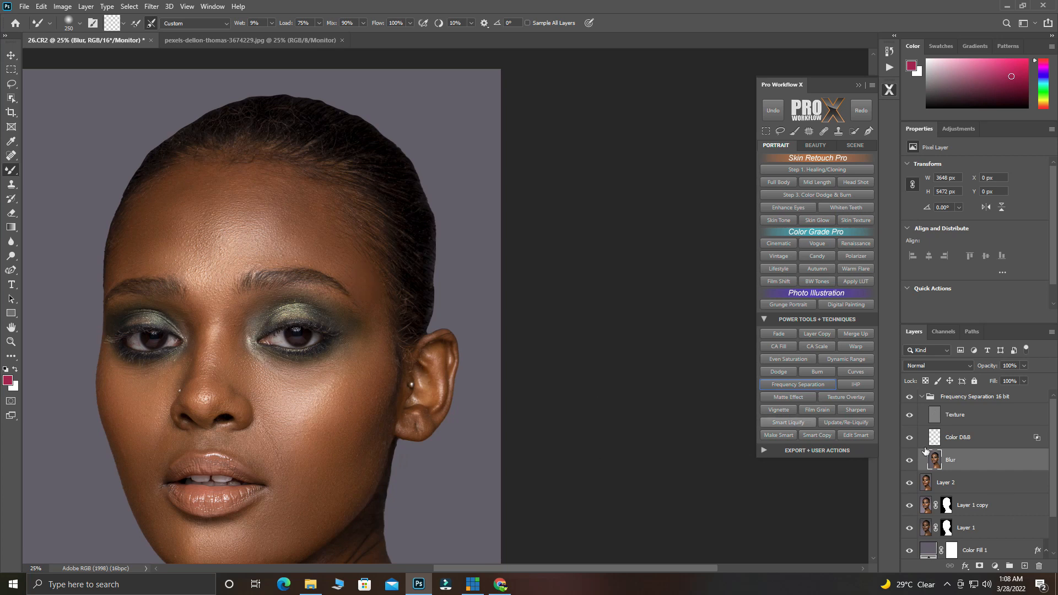
click(933, 420)
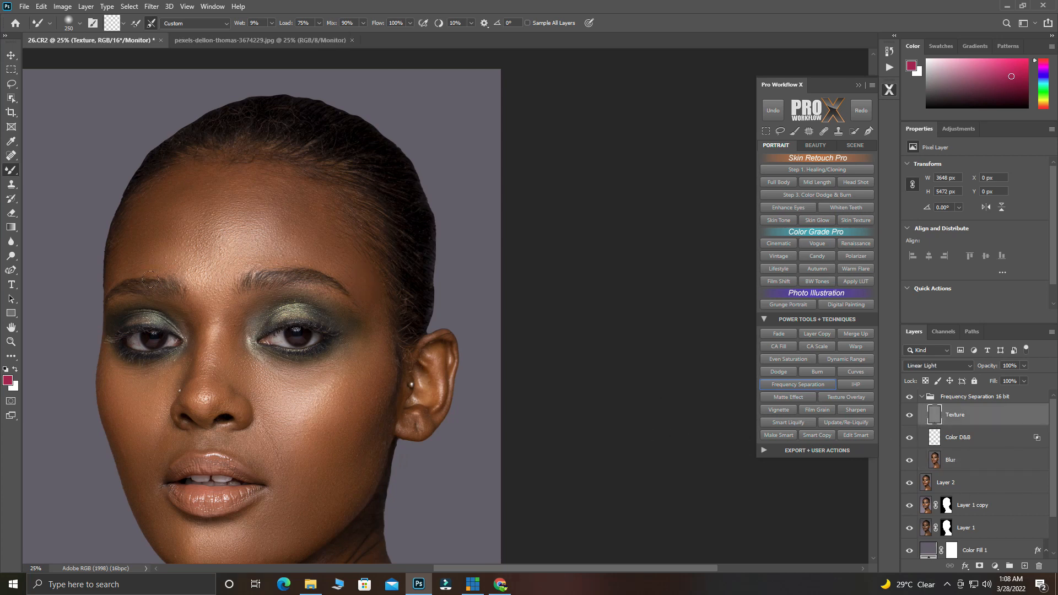
click(11, 156)
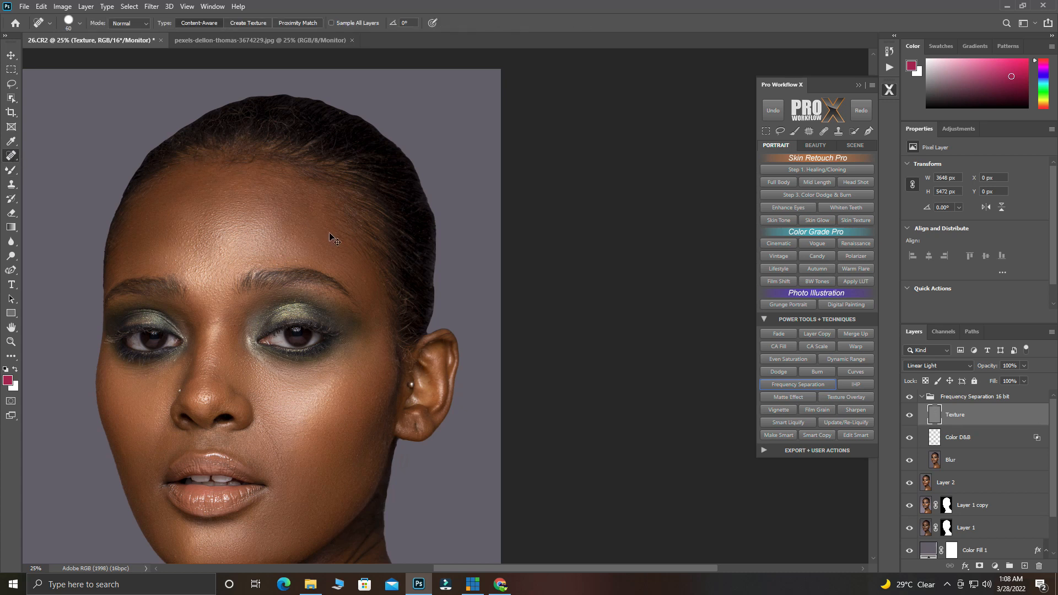
scroll(352, 243, up, 1)
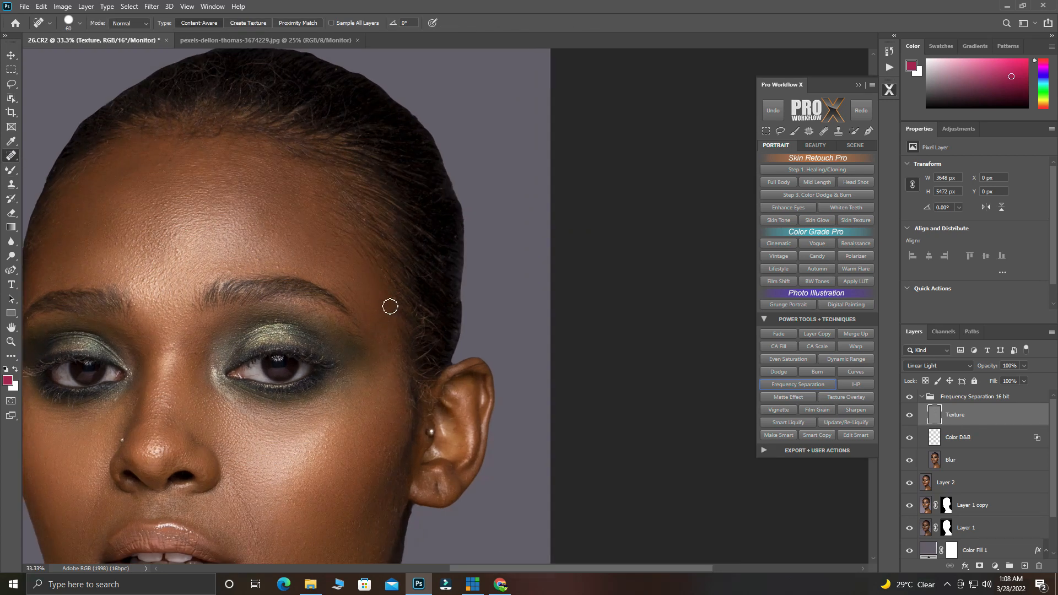
scroll(286, 373, down, 2)
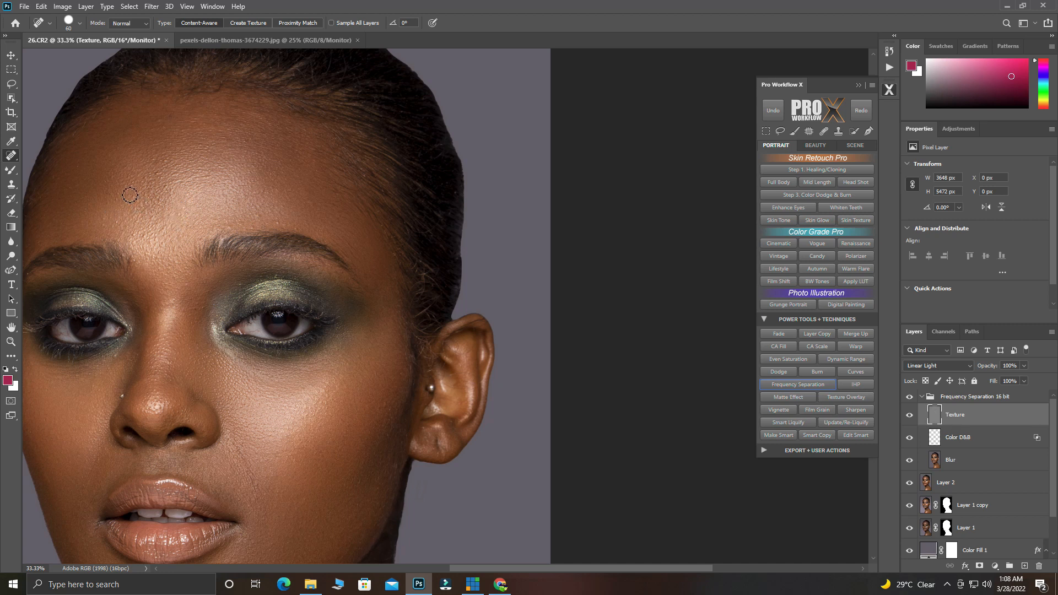
Step: Blend the forehead tones above the brows on the Blur layer with the Mixer Brush at size 250
click(935, 463)
click(11, 170)
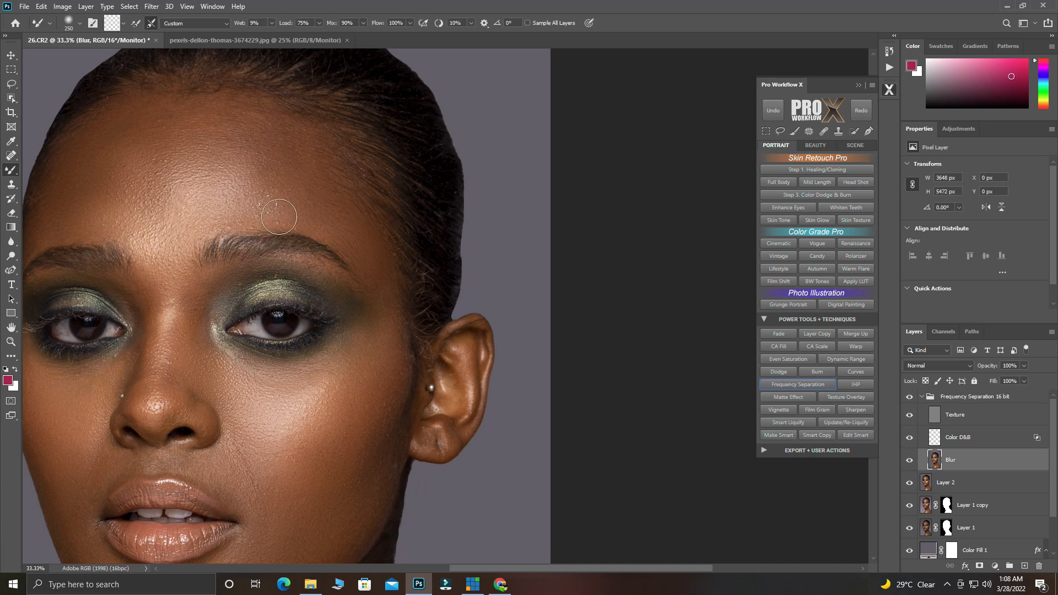
mouse_move(164, 184)
mouse_down()
mouse_move(151, 203)
mouse_move(172, 190)
mouse_move(169, 216)
mouse_move(168, 199)
mouse_move(126, 183)
mouse_up()
scroll(220, 184, down, 2)
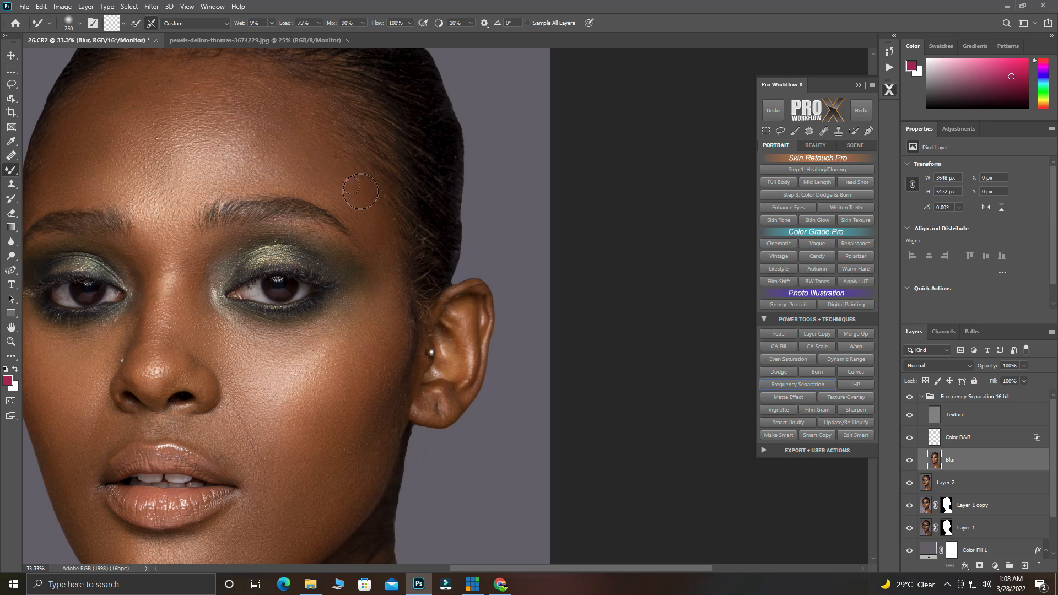
scroll(376, 287, down, 3)
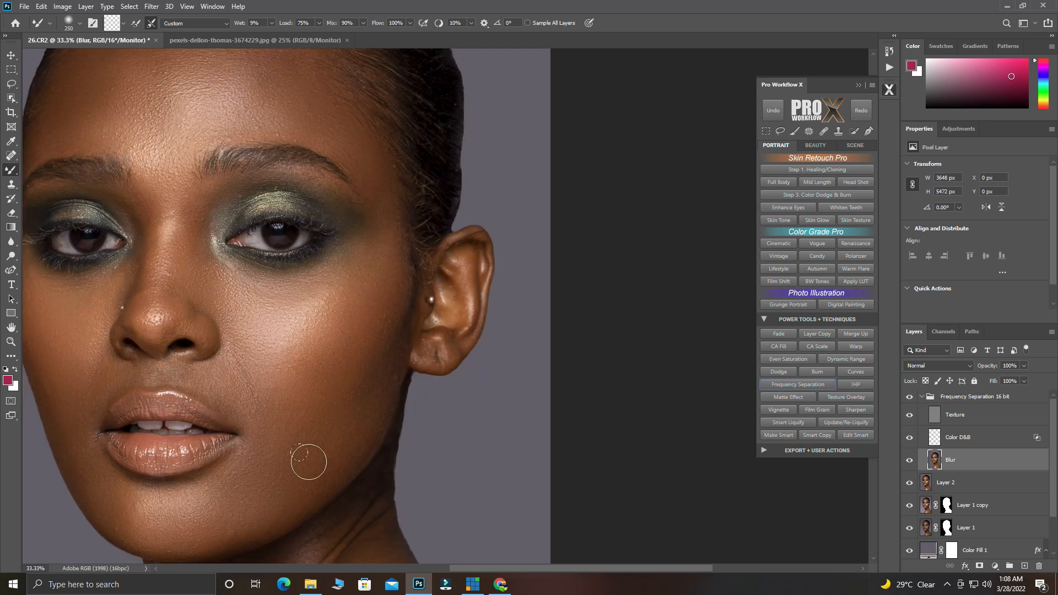
scroll(308, 462, down, 3)
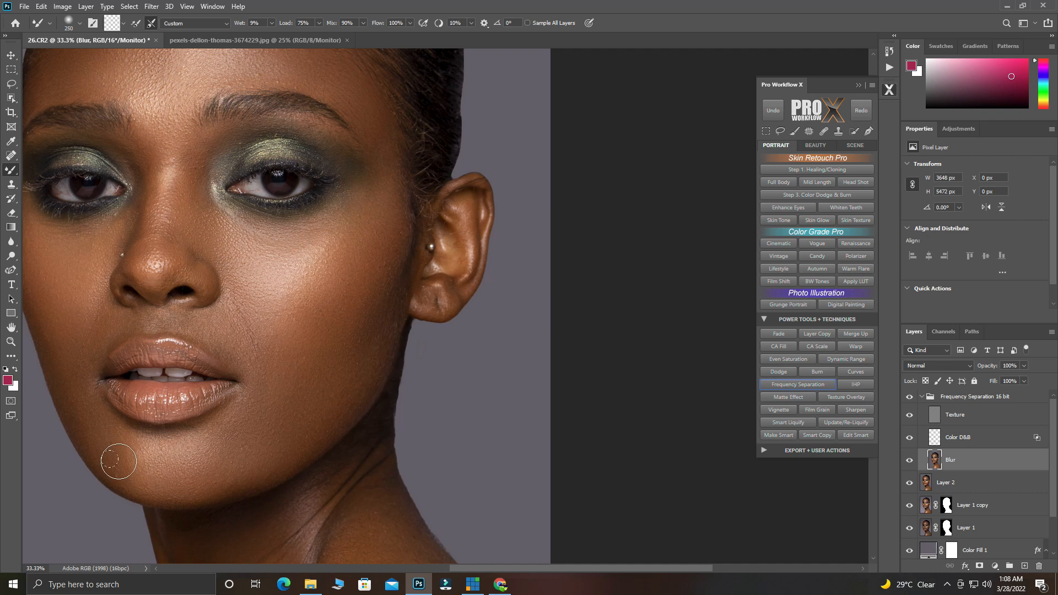
scroll(91, 307, left, 3)
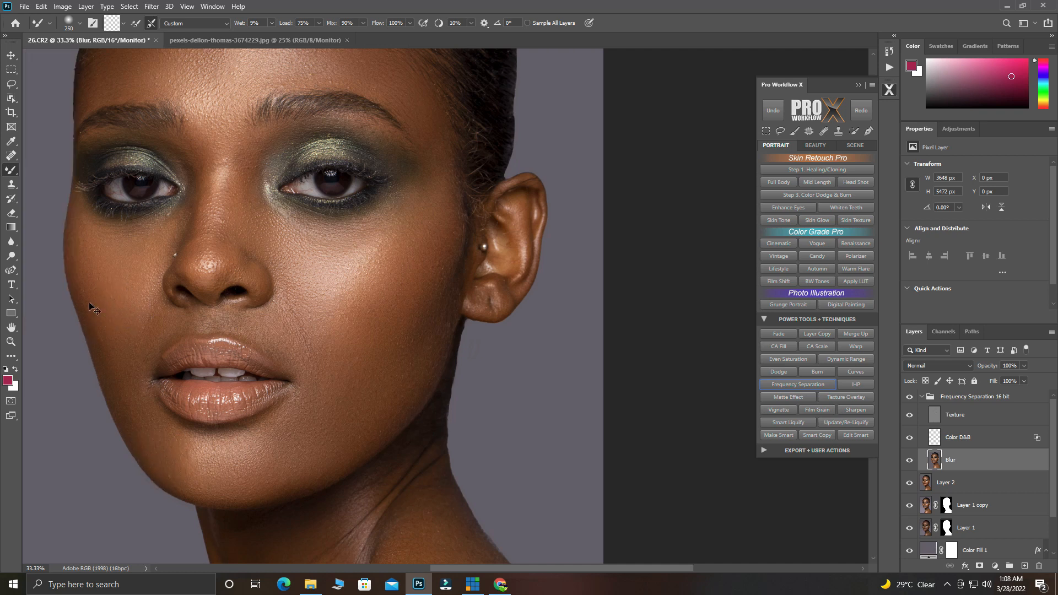
scroll(92, 307, left, 3)
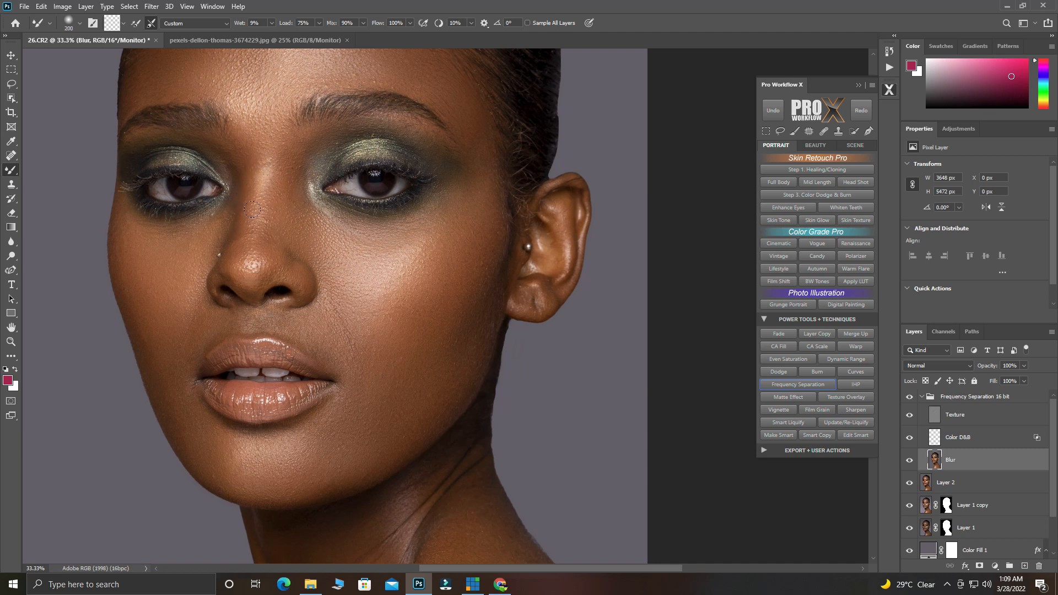
Step: Enlarge the Mixer Brush to 400 and blend the tones from the upper back towards the neck base
key(bracketleft)
scroll(283, 439, down, 5)
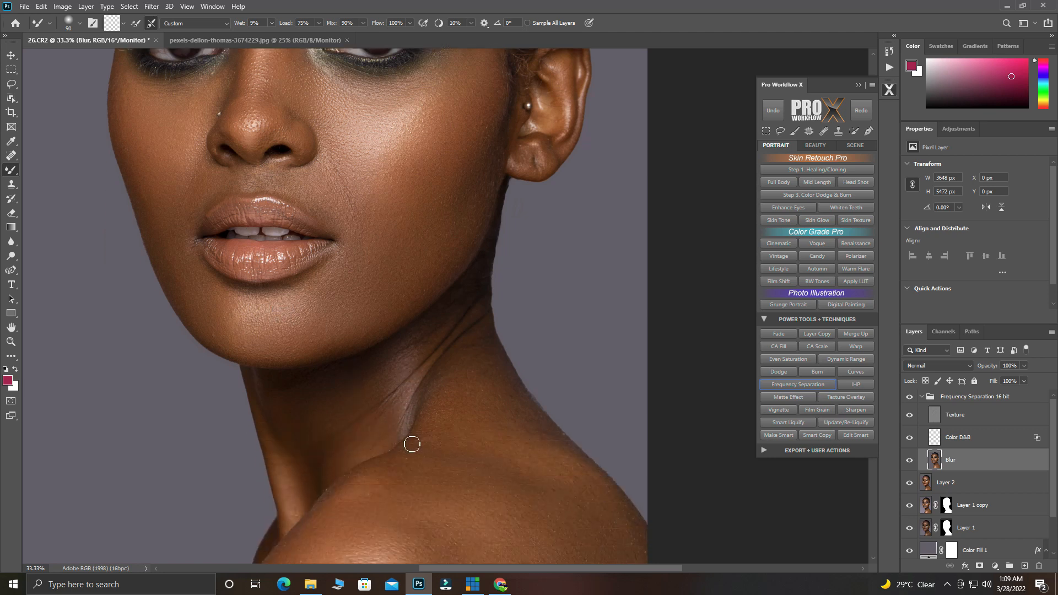
scroll(422, 465, down, 2)
scroll(429, 467, down, 2)
scroll(471, 324, up, 1)
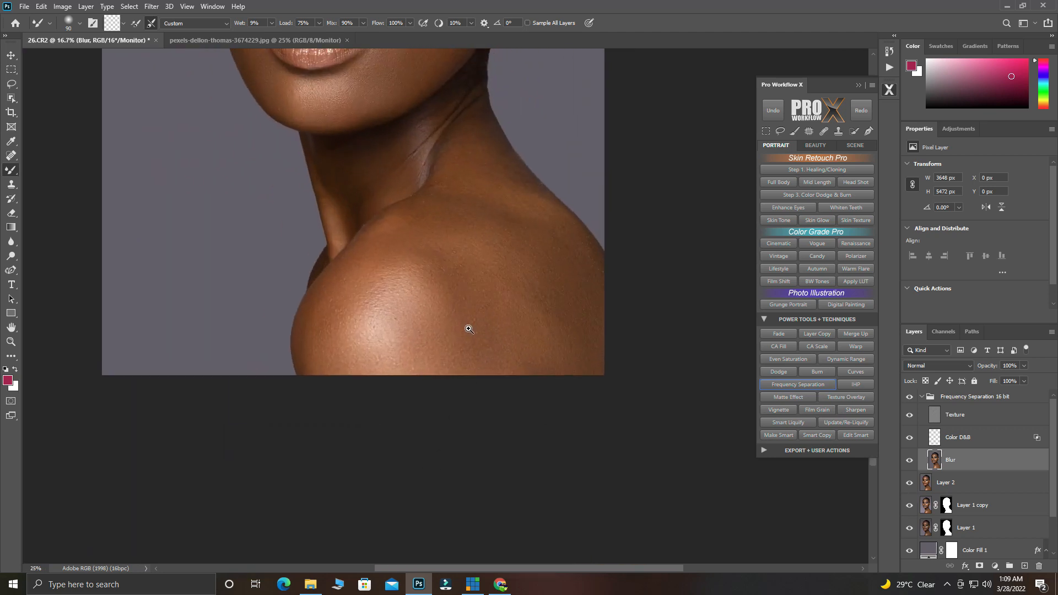
scroll(489, 347, up, 1)
scroll(491, 349, up, 1)
key(bracketright)
key(bracketright)
key(bracketright)
key(bracketright)
key(bracketright)
key(bracketright)
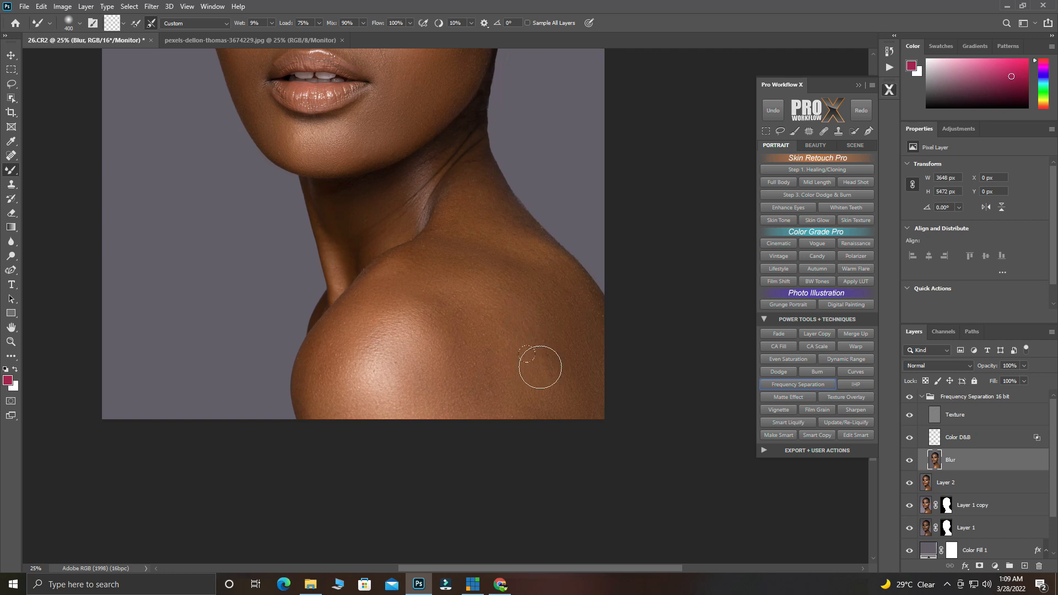
mouse_move(507, 253)
mouse_down()
mouse_move(493, 221)
mouse_move(474, 223)
mouse_move(463, 184)
mouse_up()
Step: Toggle the visibility of the Frequency Separation 16 bit group to compare the face before and after retouching
scroll(406, 309, up, 3)
scroll(406, 337, up, 2)
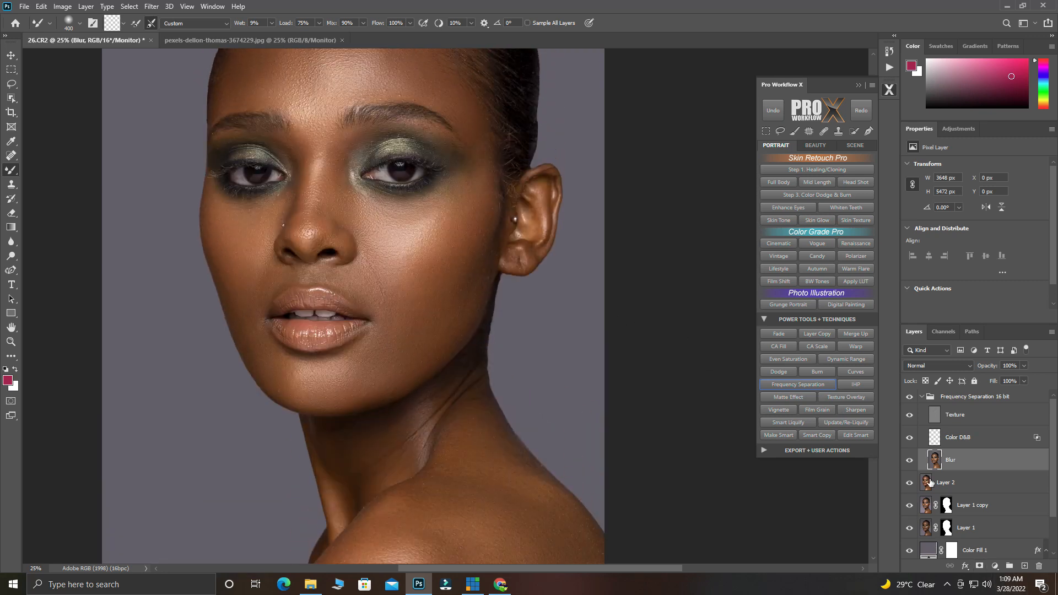
click(910, 398)
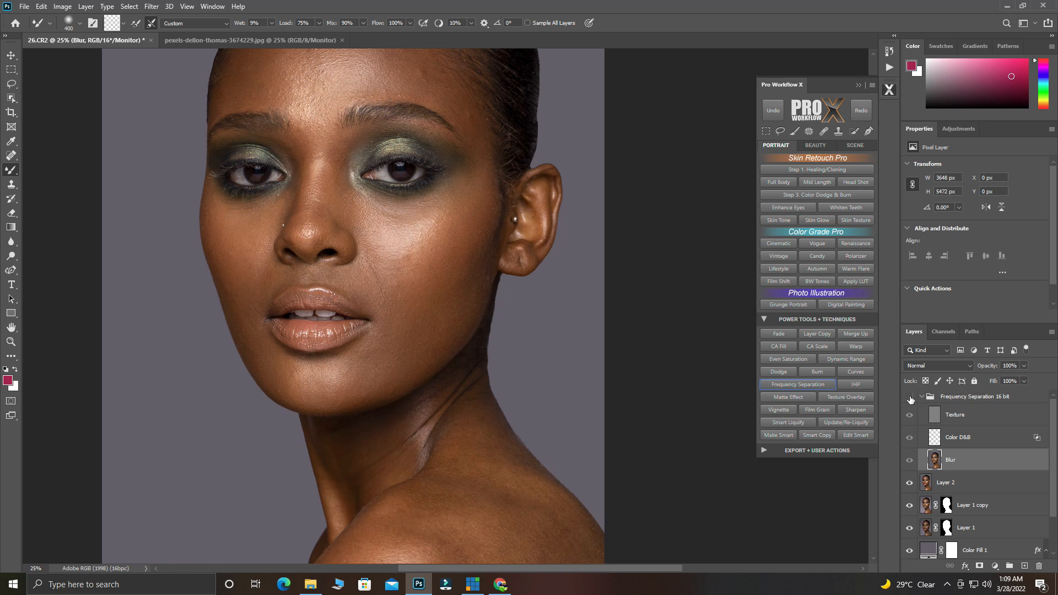
click(910, 397)
click(910, 397)
click(910, 397)
Step: Outline the forehead between hairline and eyebrows with the Lasso and apply a Gaussian Blur with a 30-pixel radius
scroll(614, 374, up, 5)
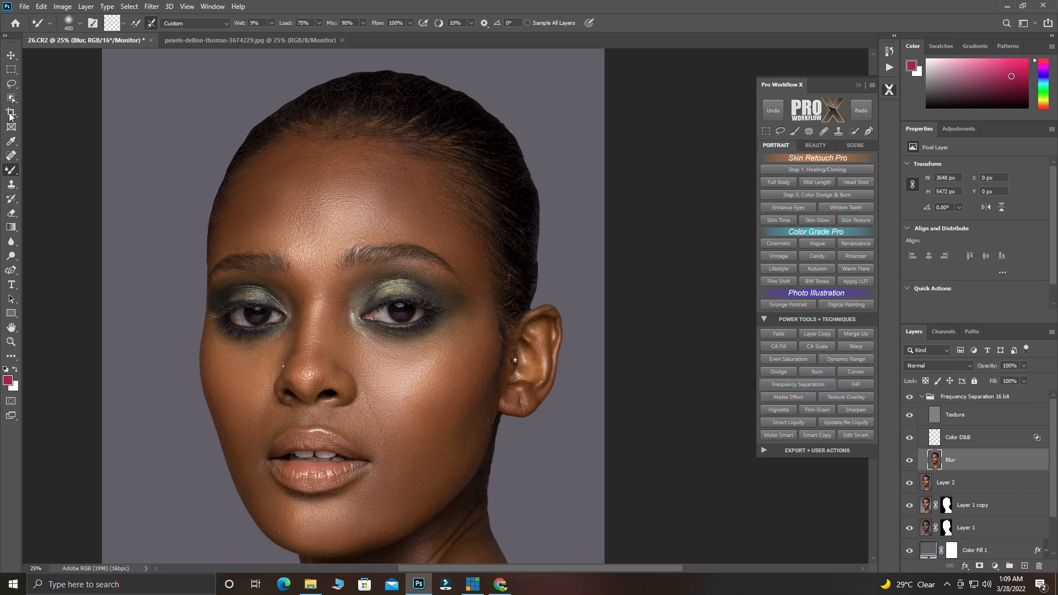
click(11, 84)
scroll(269, 174, down, 1)
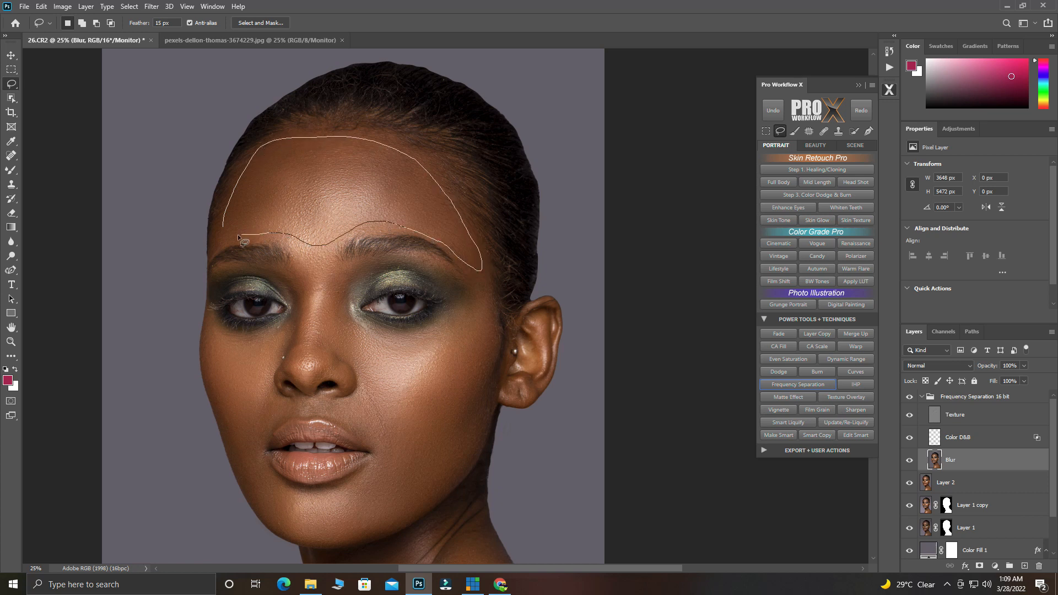
drag(220, 234, 220, 235)
click(156, 8)
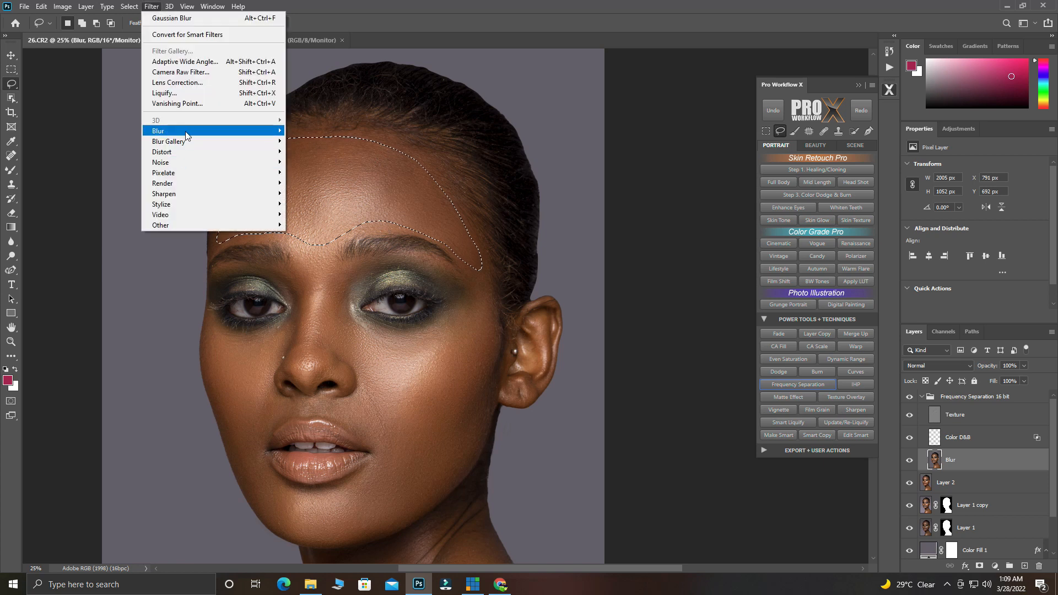
mouse_move(190, 132)
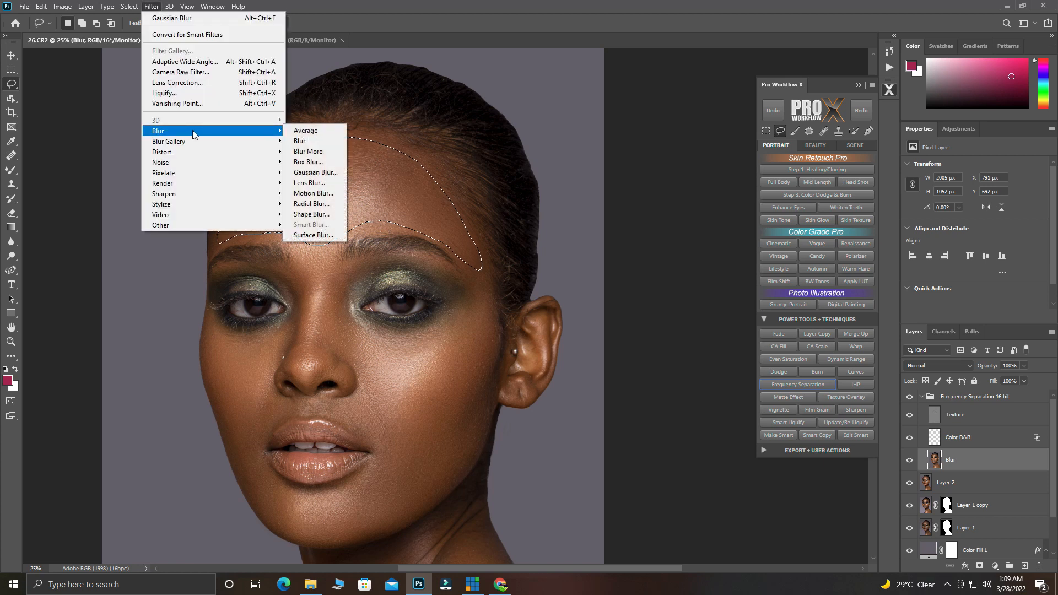
click(313, 172)
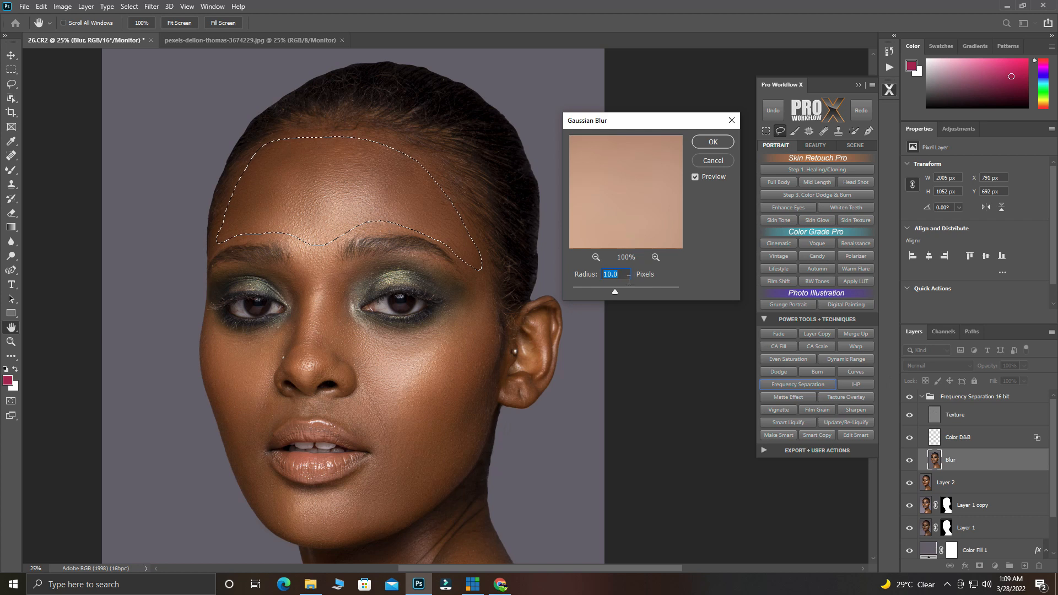
text(30)
key(Return)
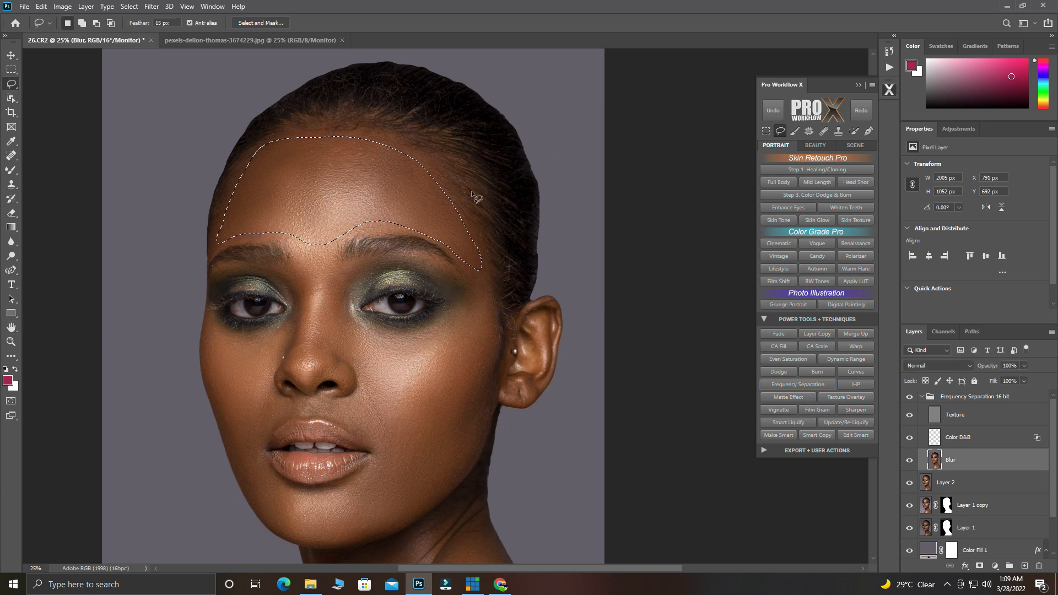
Step: Lasso the cheek on the ear side from below the eye to the jaw, apply the same Gaussian Blur and deselect
drag(345, 311, 406, 339)
mouse_move(483, 336)
mouse_down()
mouse_move(477, 400)
mouse_move(446, 461)
mouse_up()
drag(345, 315, 346, 316)
right_click(405, 362)
click(408, 520)
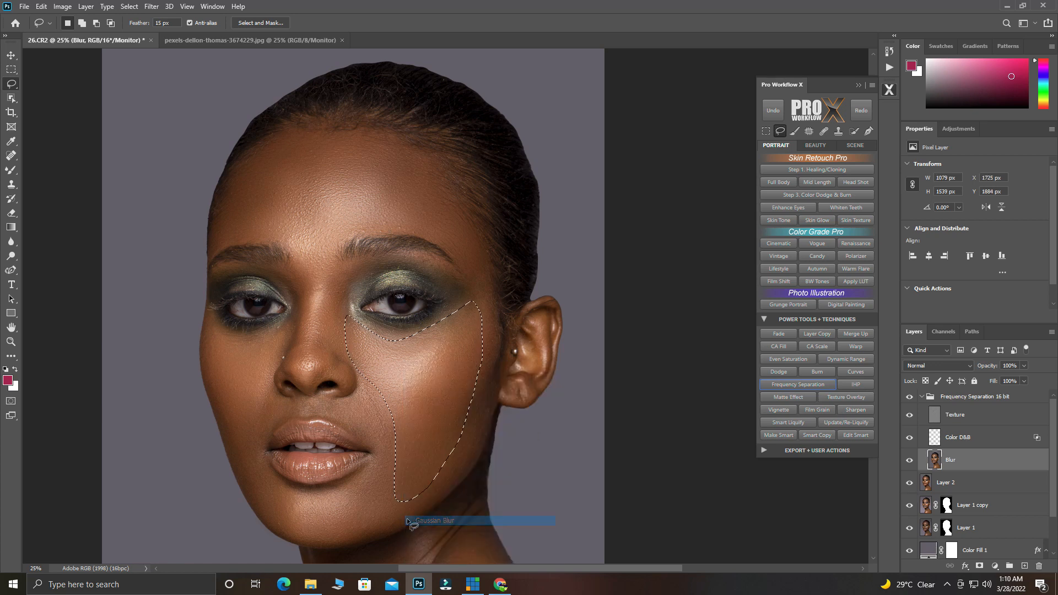
click(353, 462)
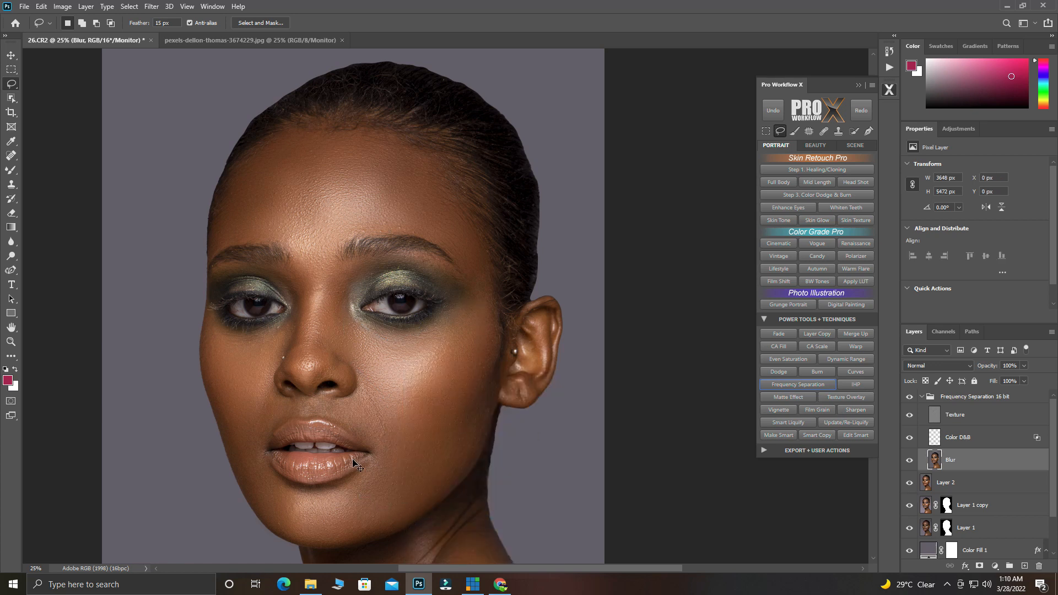
Step: Lasso the opposite cheek between the eye and the nose, reapply the Gaussian Blur and clear the selection
ctrl+click(352, 459)
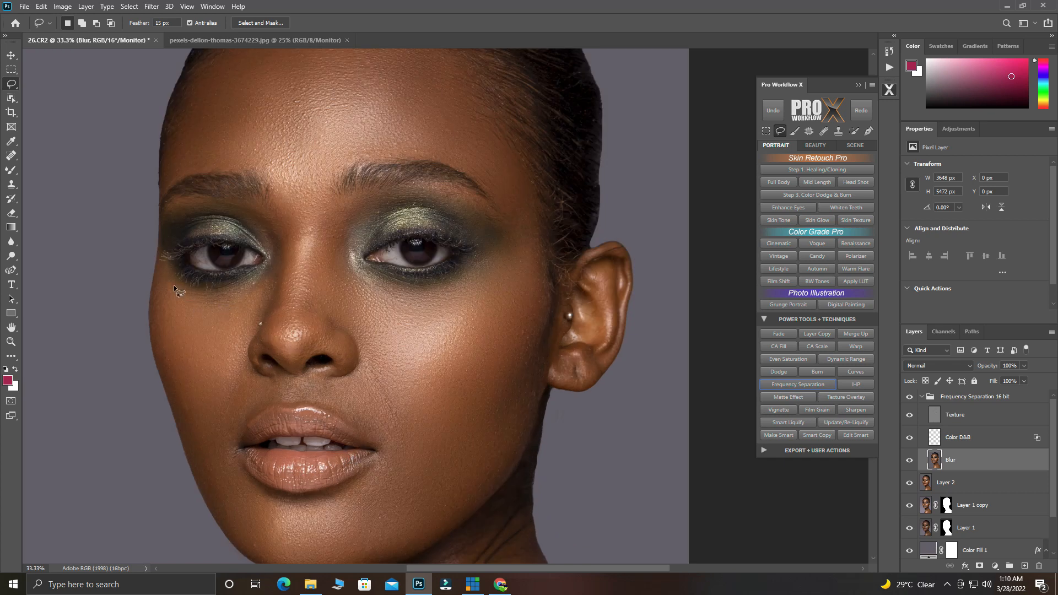
mouse_move(217, 407)
mouse_down()
mouse_move(172, 381)
mouse_move(180, 302)
mouse_up()
right_click(214, 343)
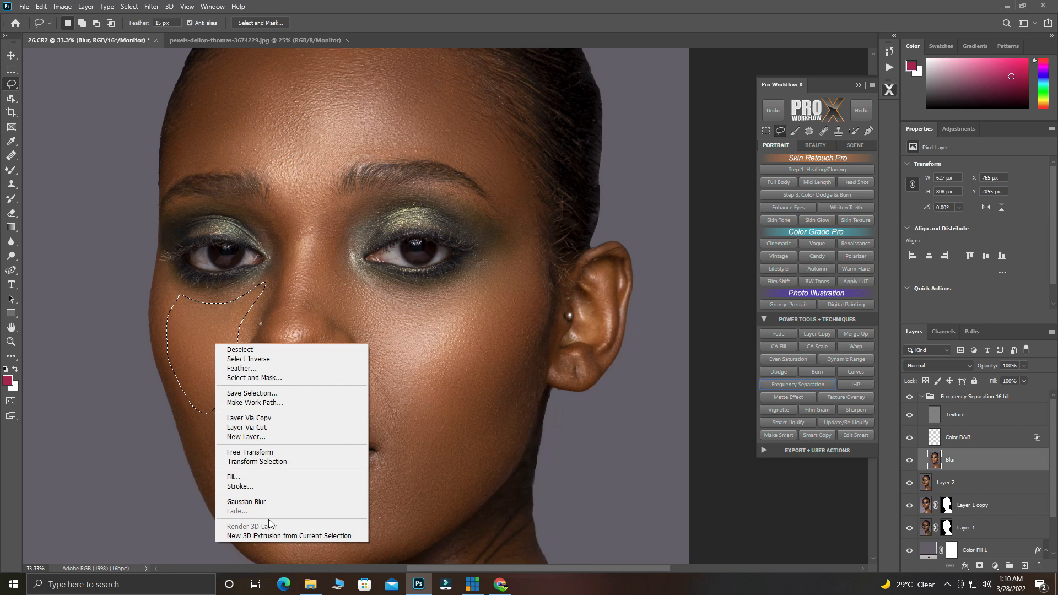
click(264, 502)
key(ctrl+d)
Step: Lasso the lower cheek beside the mouth on the side away from the ear, repeat the Gaussian Blur and deselect
drag(220, 406, 231, 491)
drag(193, 444, 213, 440)
right_click(212, 440)
click(237, 398)
key(ctrl+d)
scroll(279, 528, down, 2)
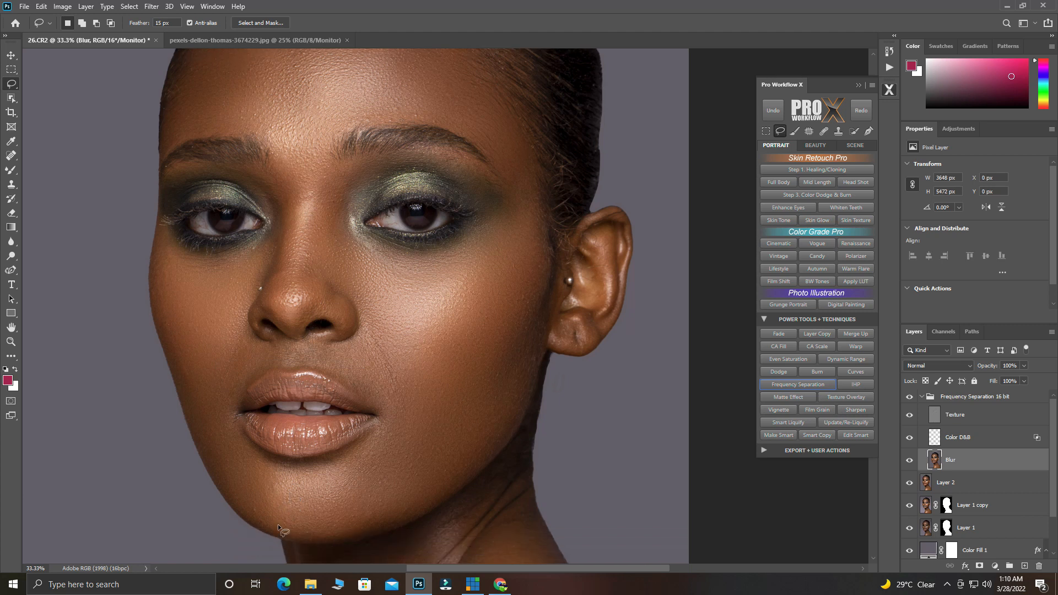
Step: Lasso a small spot at the lower jaw edge beside the chin, repeat the Gaussian Blur and deselect
drag(247, 497, 251, 508)
right_click(250, 508)
click(293, 467)
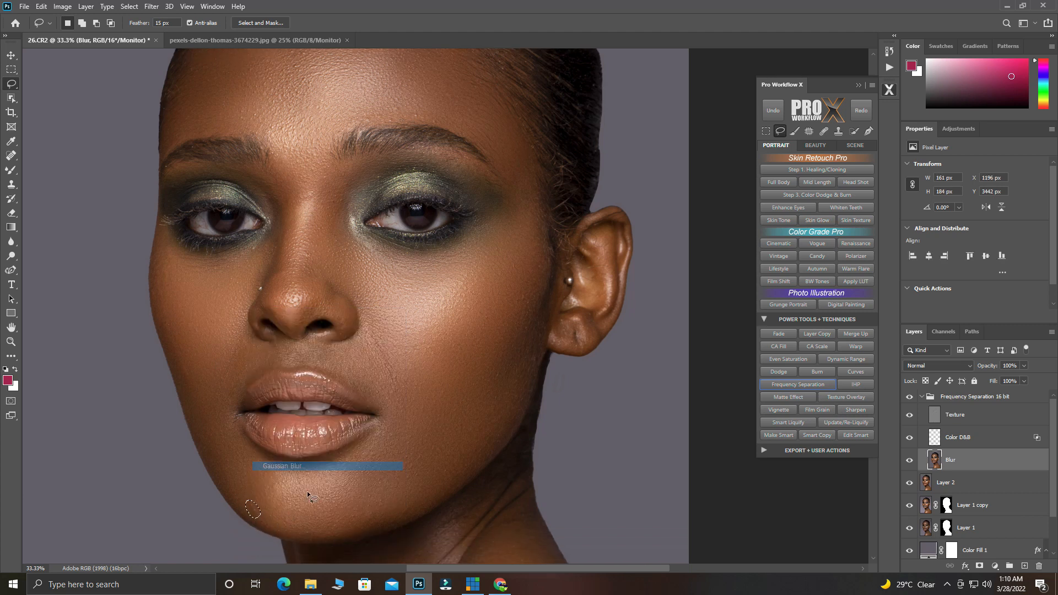
key(ctrl+d)
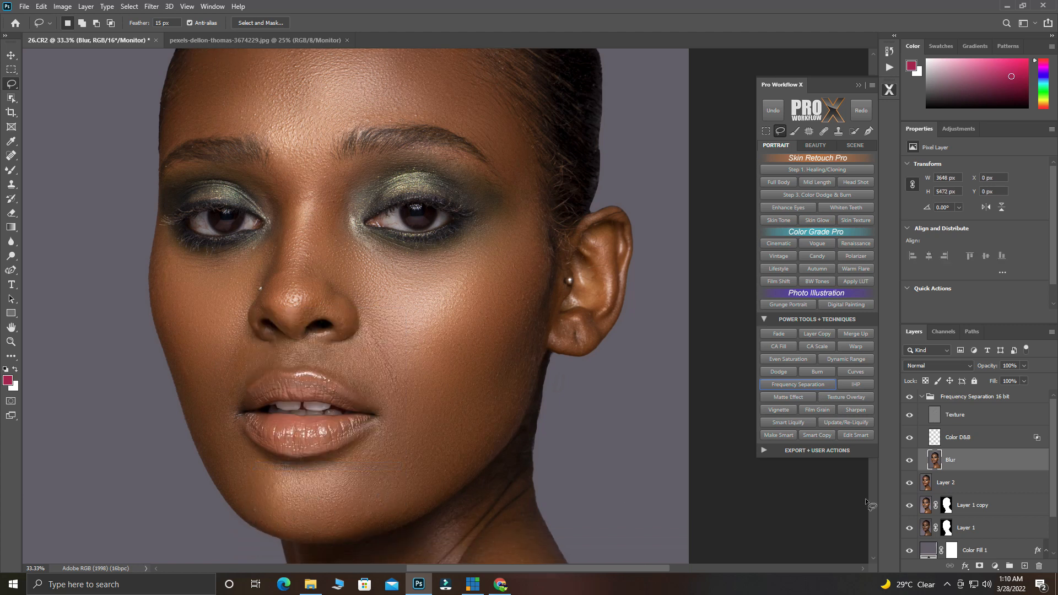
Step: Heal the small blemish at the jaw edge on the Texture layer with the Spot Healing Brush
click(946, 424)
click(11, 154)
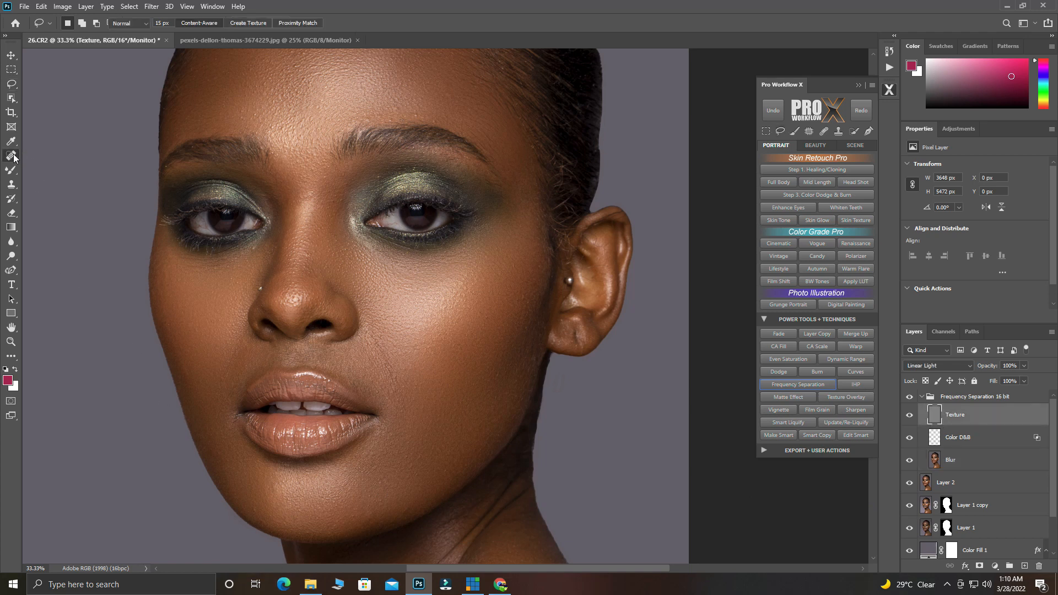
key([)
click(257, 511)
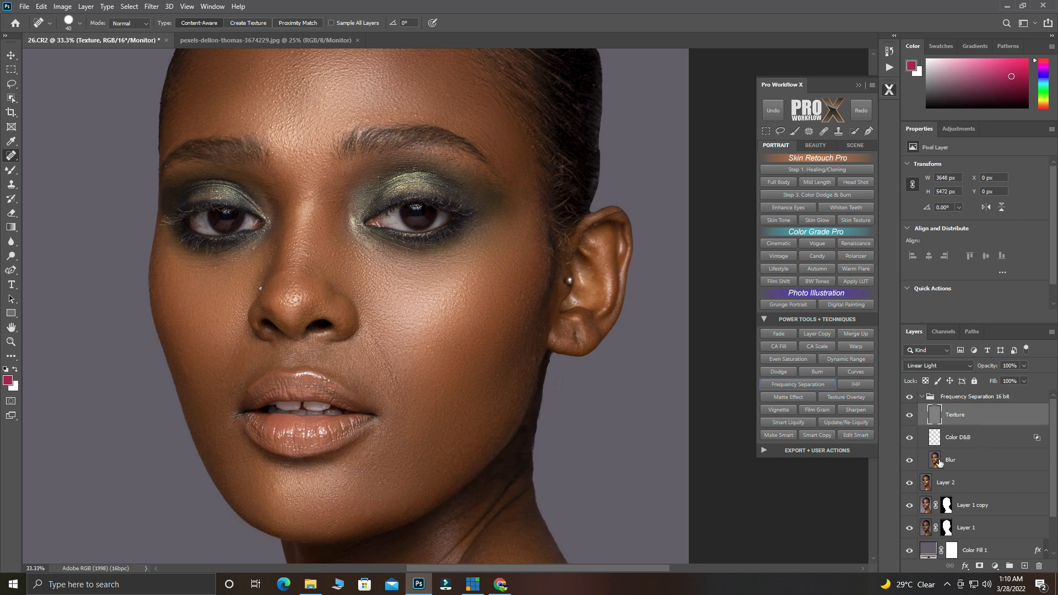
Step: On the Blur layer, lasso the front of the neck below the chin, apply the Gaussian Blur and deselect
click(935, 461)
click(12, 84)
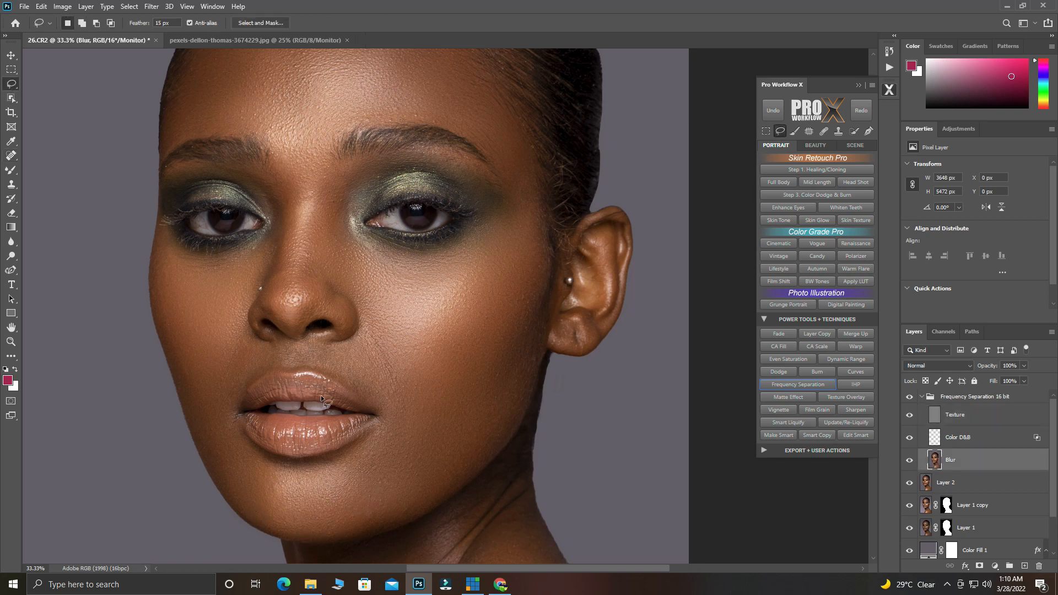
scroll(321, 395, down, 5)
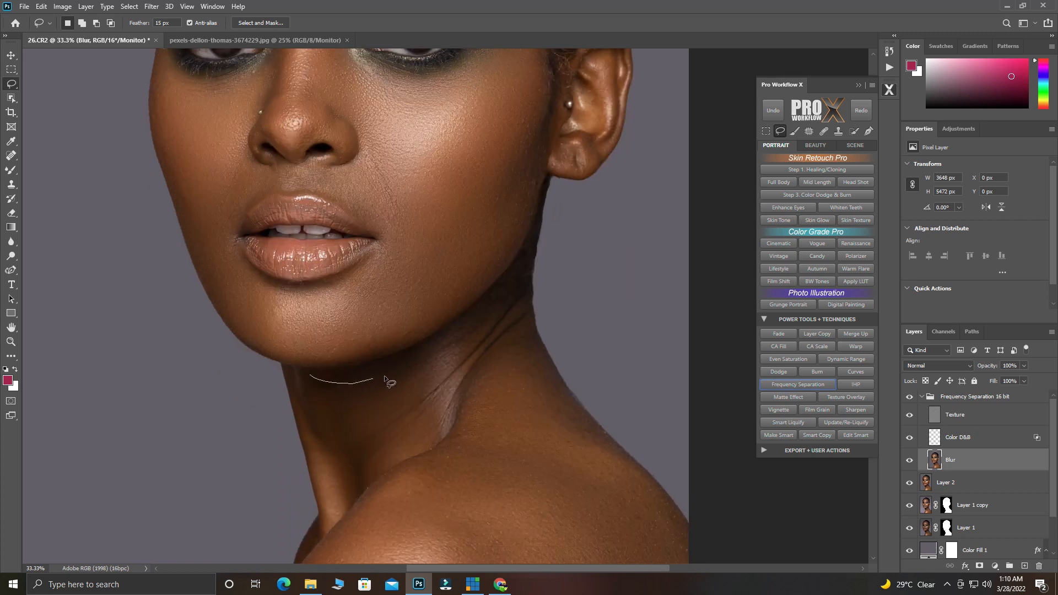
drag(310, 424, 310, 381)
right_click(368, 404)
click(424, 362)
key(ctrl+d)
Step: Lasso the bright front of the shoulder and apply the same Gaussian Blur to it
alt+click(423, 478)
scroll(430, 468, down, 2)
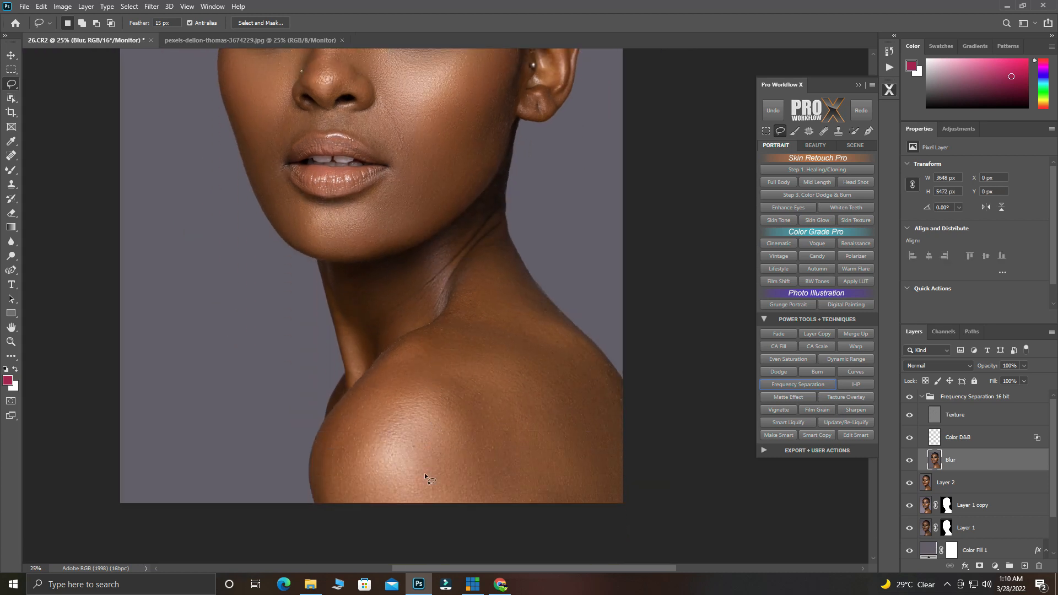
mouse_move(479, 492)
mouse_down()
mouse_move(424, 514)
mouse_move(328, 497)
mouse_move(335, 423)
mouse_up()
right_click(377, 428)
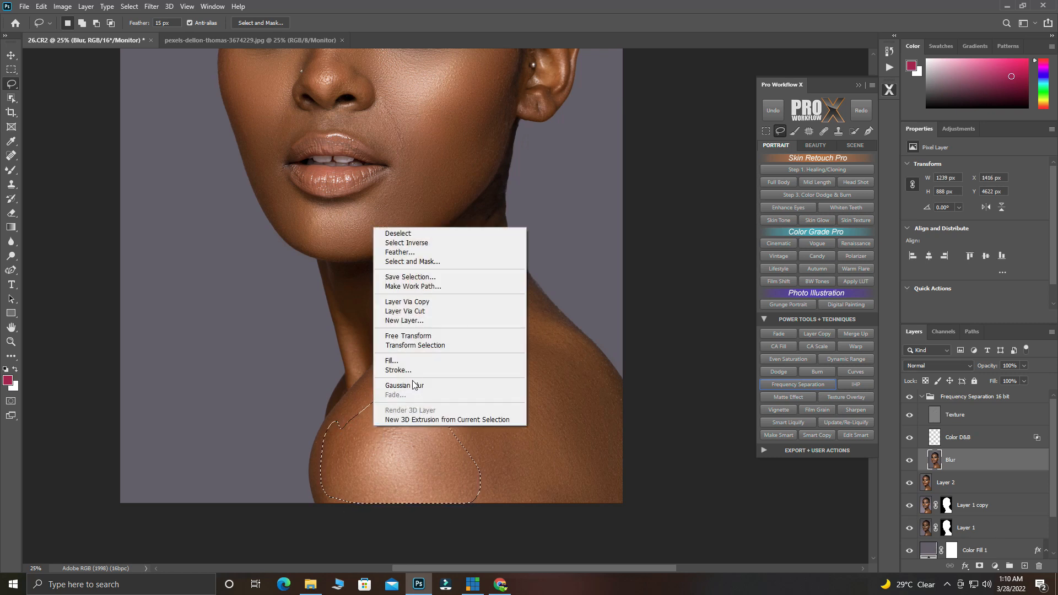
click(496, 385)
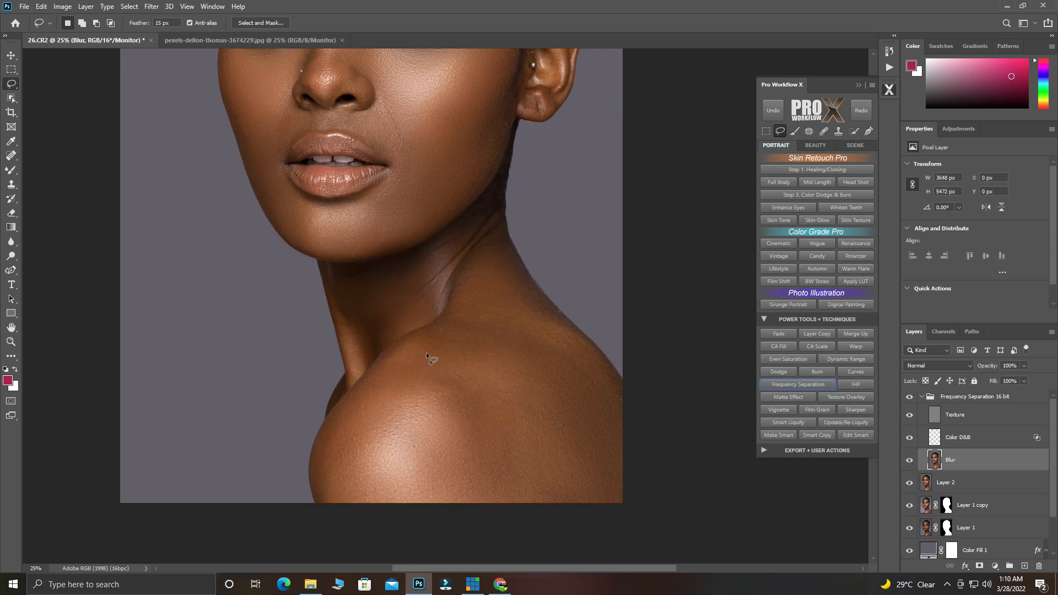
Step: Lasso the upper back behind the shoulder highlight and repeat the Gaussian Blur
mouse_move(619, 390)
mouse_down()
mouse_move(614, 501)
mouse_move(543, 498)
mouse_move(442, 368)
mouse_move(423, 358)
mouse_up()
right_click(572, 391)
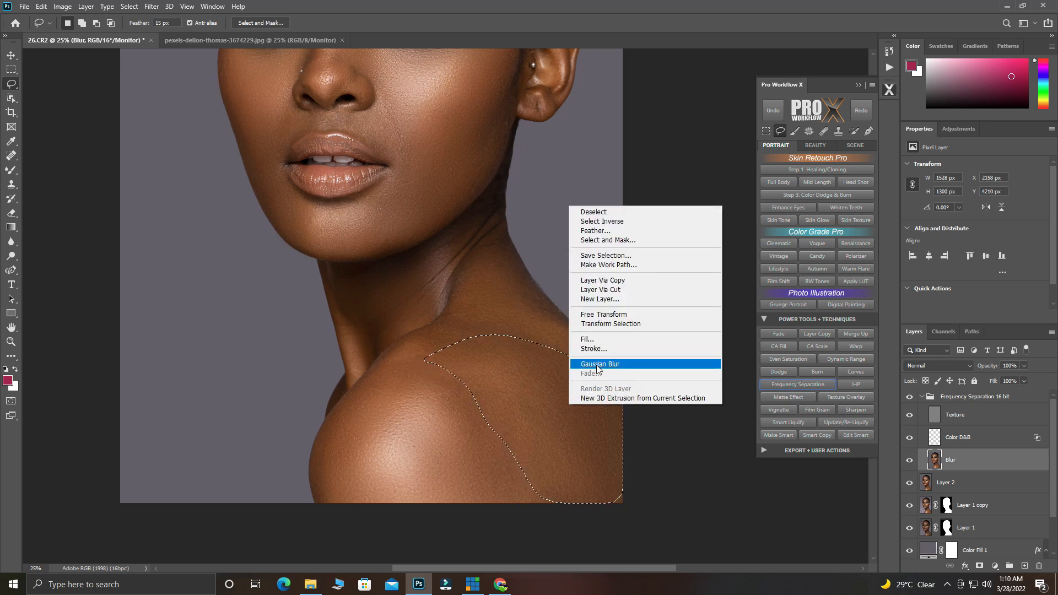
key(Escape)
Step: Lasso the side of the neck below the ear, reapply the Gaussian Blur and clear the selection
drag(457, 303, 477, 235)
drag(494, 322, 493, 318)
right_click(493, 284)
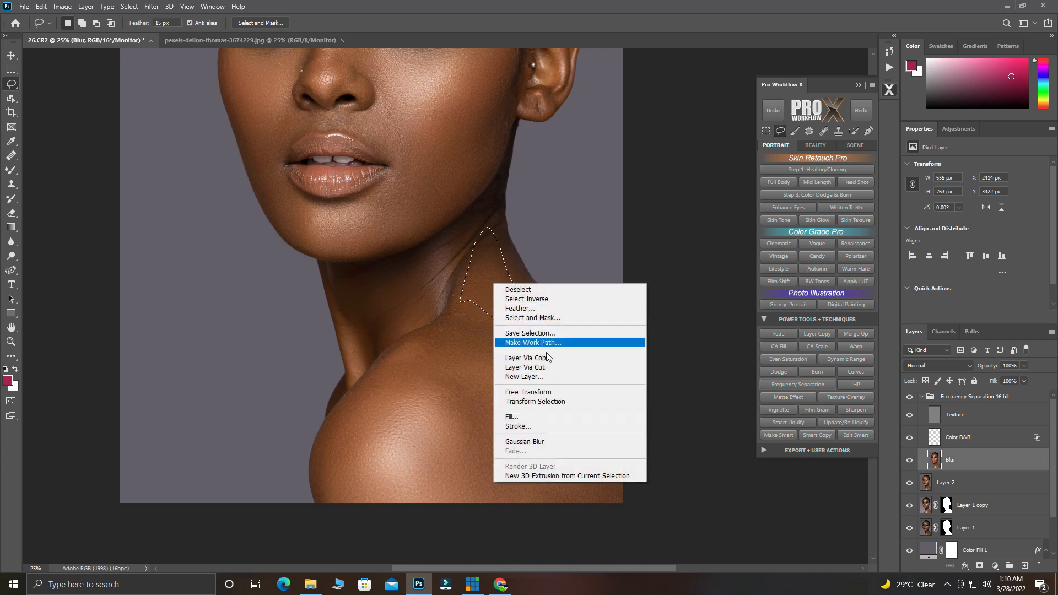
click(526, 445)
key(ctrl+d)
Step: Compare the portrait before and after by toggling the Frequency Separation group's visibility at full view and close up
key(ctrl+minus)
key(ctrl+minus)
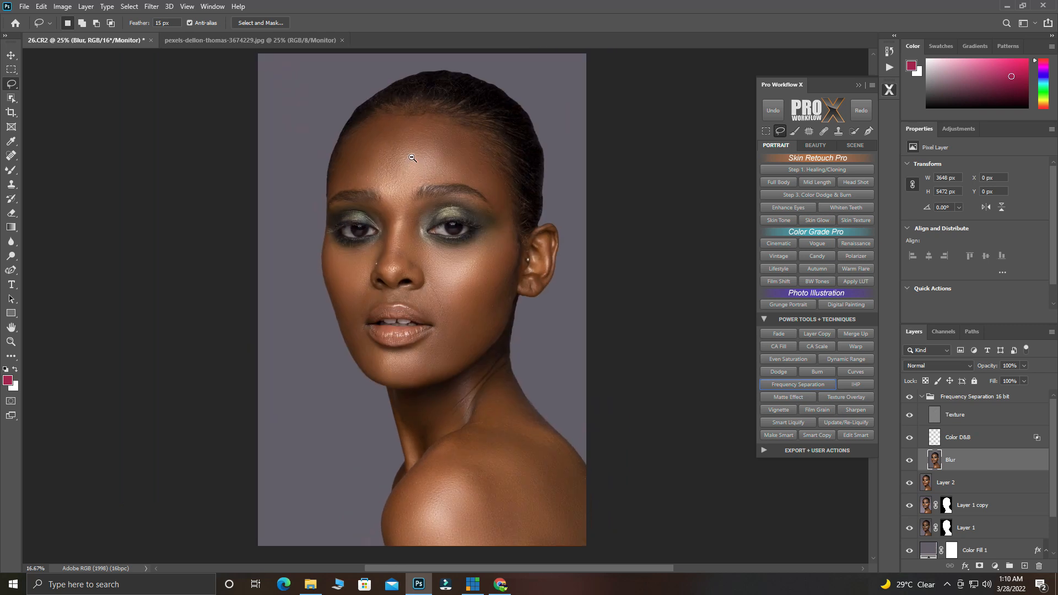
scroll(442, 237, down, 1)
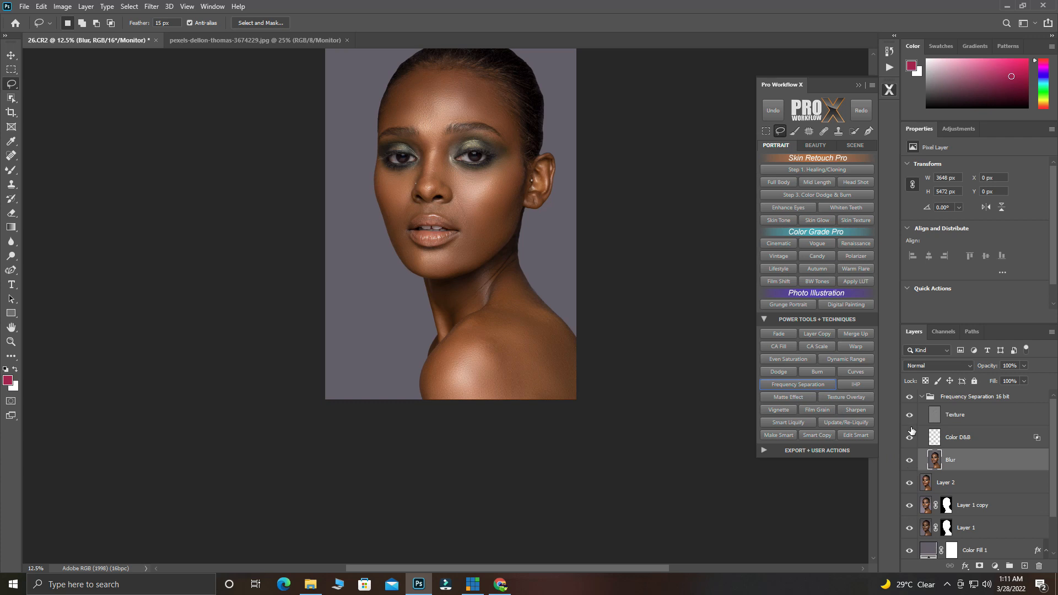
click(909, 396)
scroll(515, 191, up, 3)
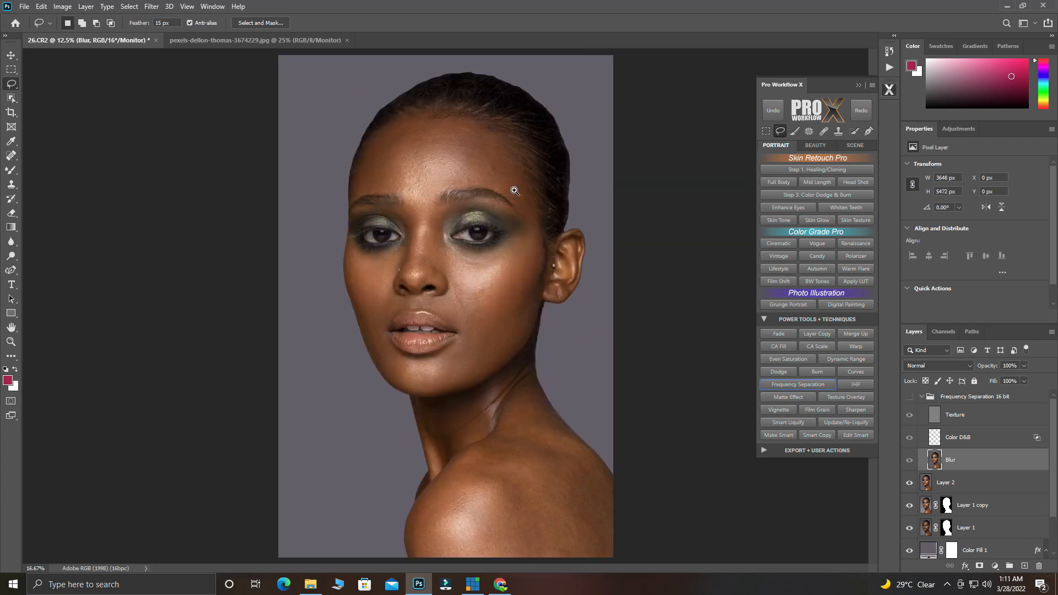
scroll(508, 213, up, 2)
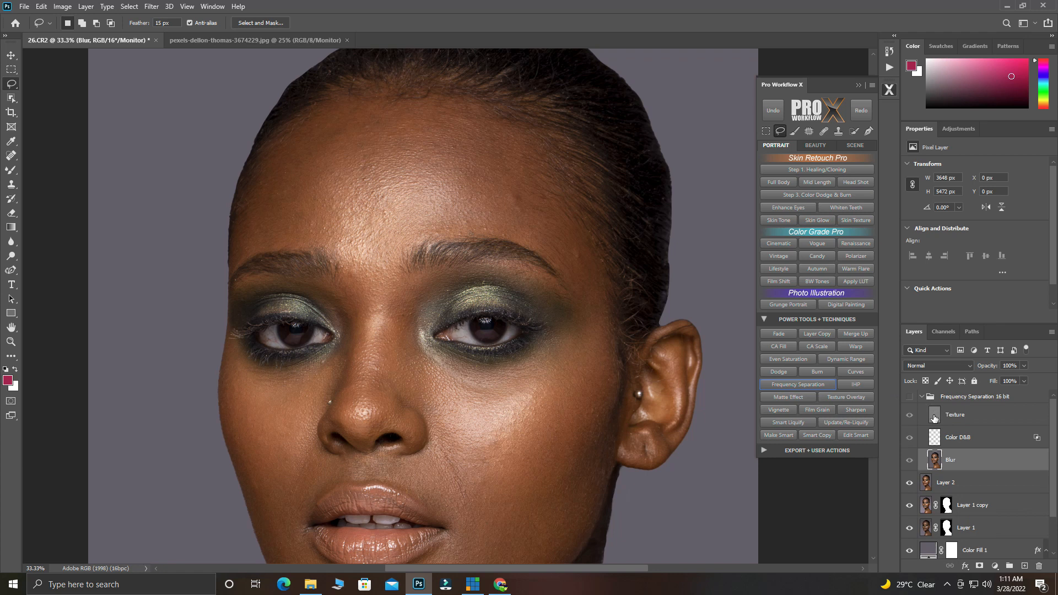
click(910, 397)
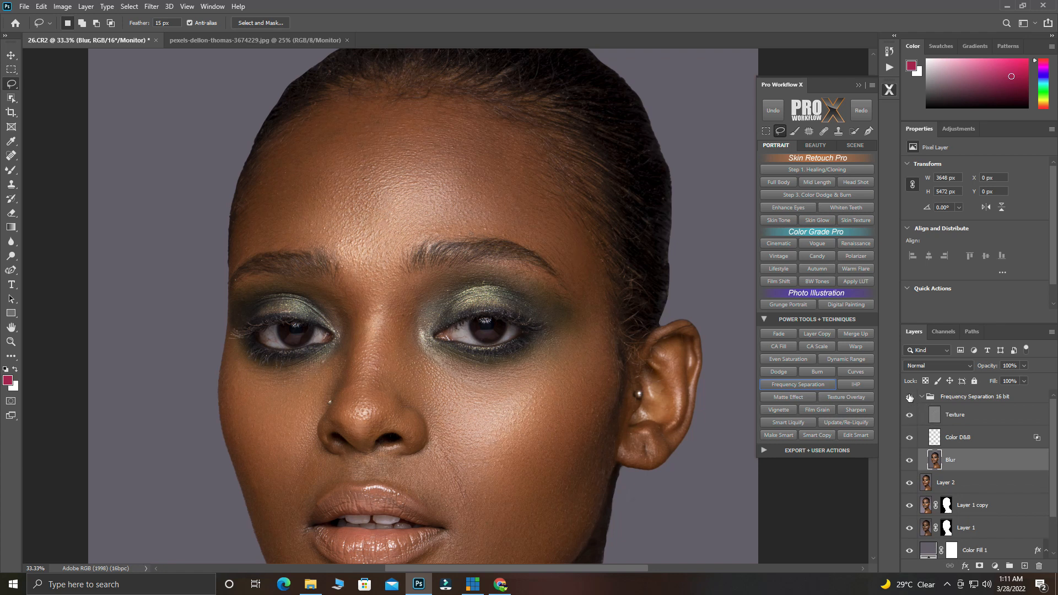
click(910, 397)
click(910, 396)
key(ctrl+minus)
key(ctrl+minus)
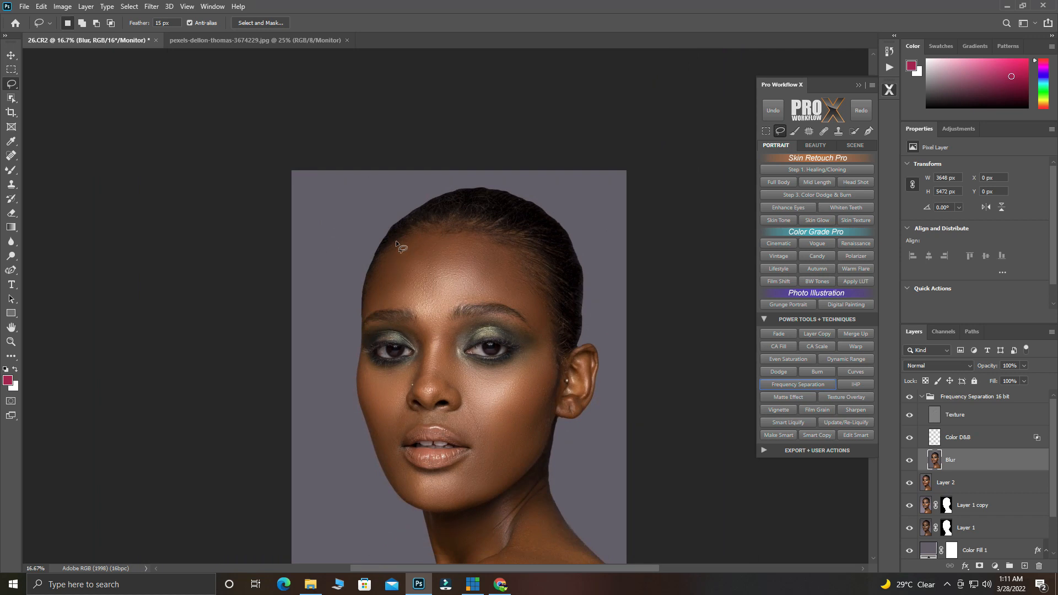
scroll(411, 336, down, 3)
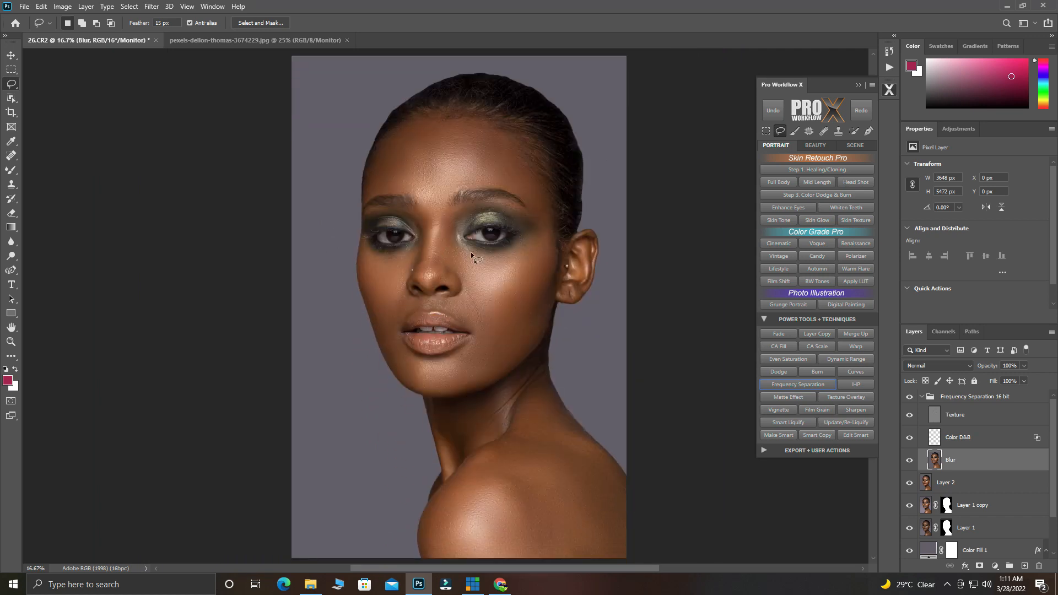
Step: Add a Black & White adjustment above the Texture layer and set its Reds to -71
click(969, 422)
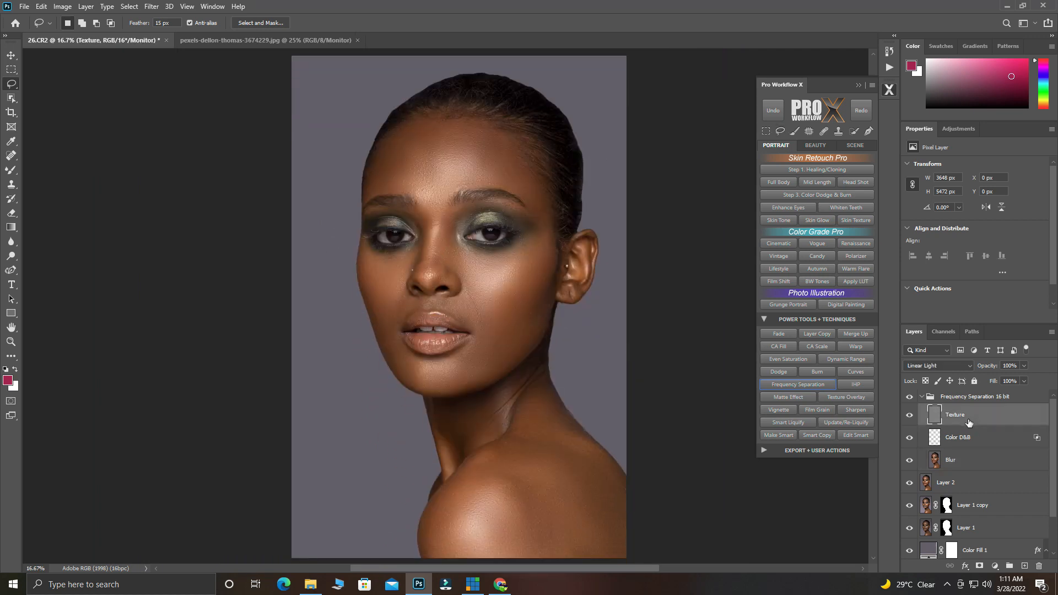
click(995, 566)
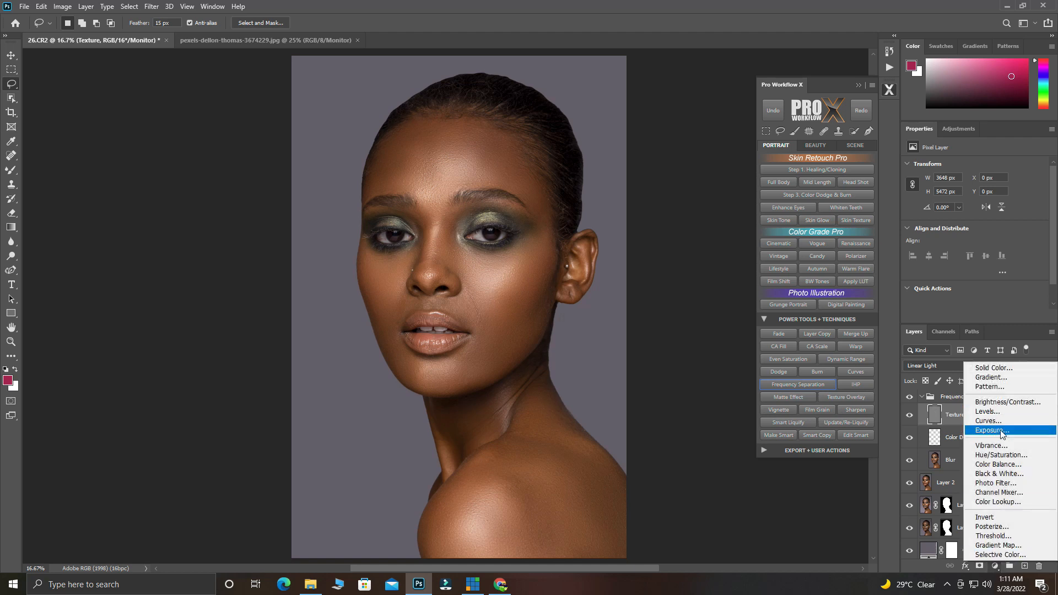
click(1009, 475)
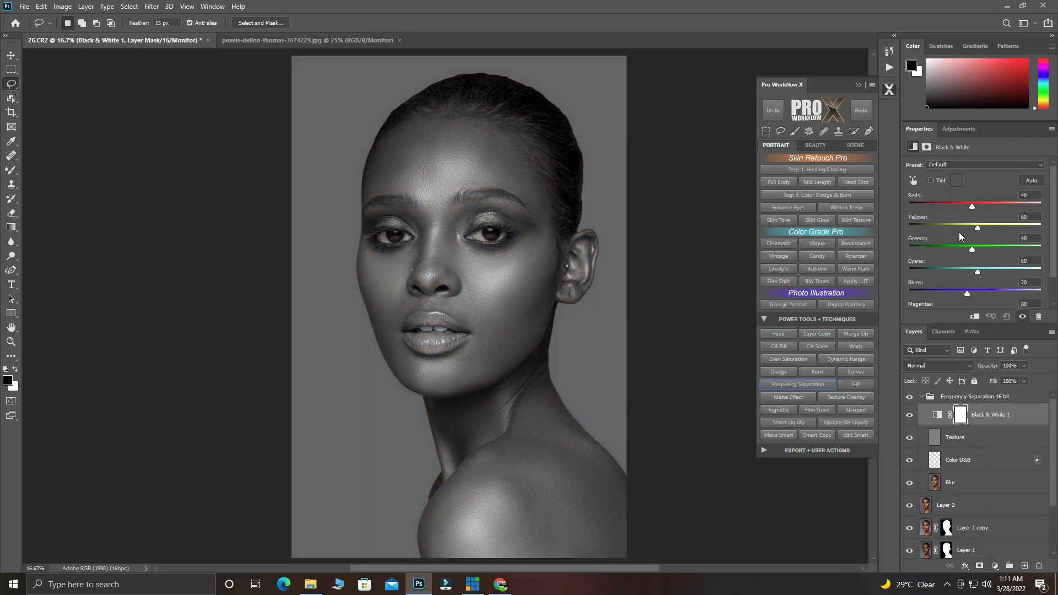
drag(960, 206, 944, 208)
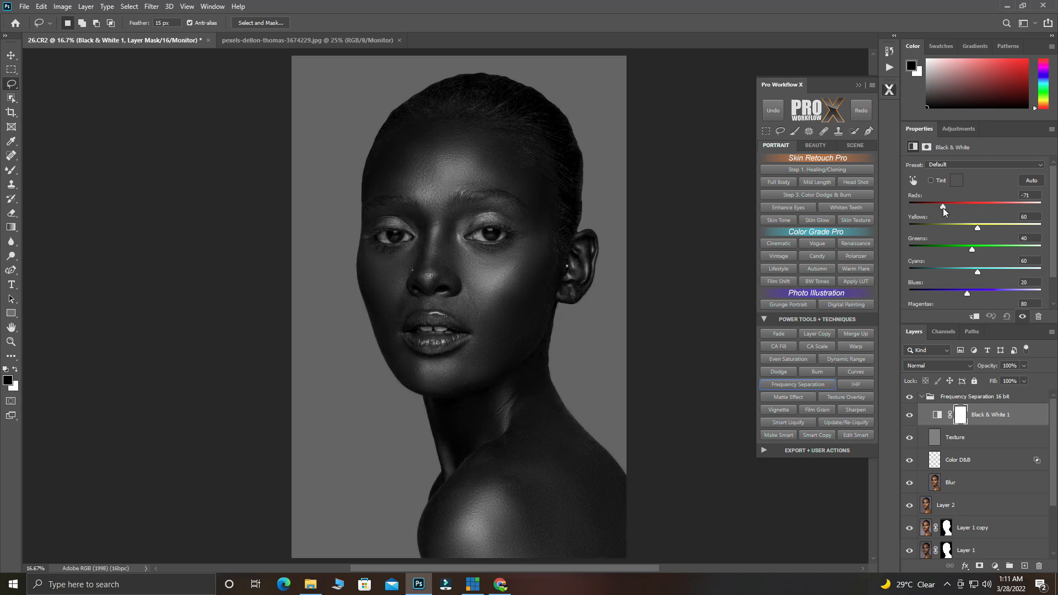
click(910, 438)
click(910, 438)
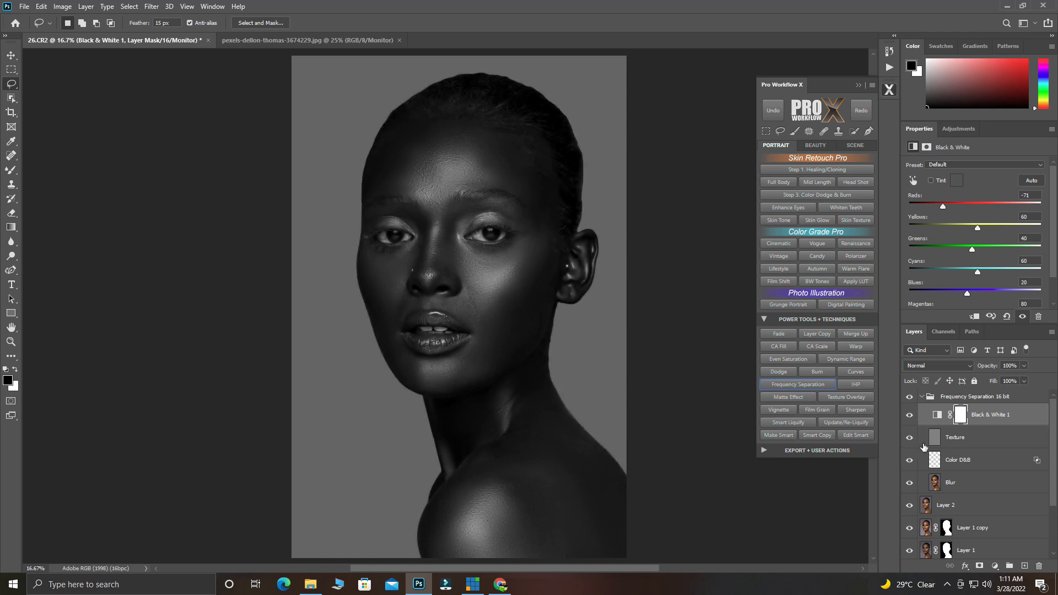
Step: Blend the forehead tones on the Blur layer with the Mixer Brush, adjusting the brush size up to 500 px
click(937, 484)
click(11, 170)
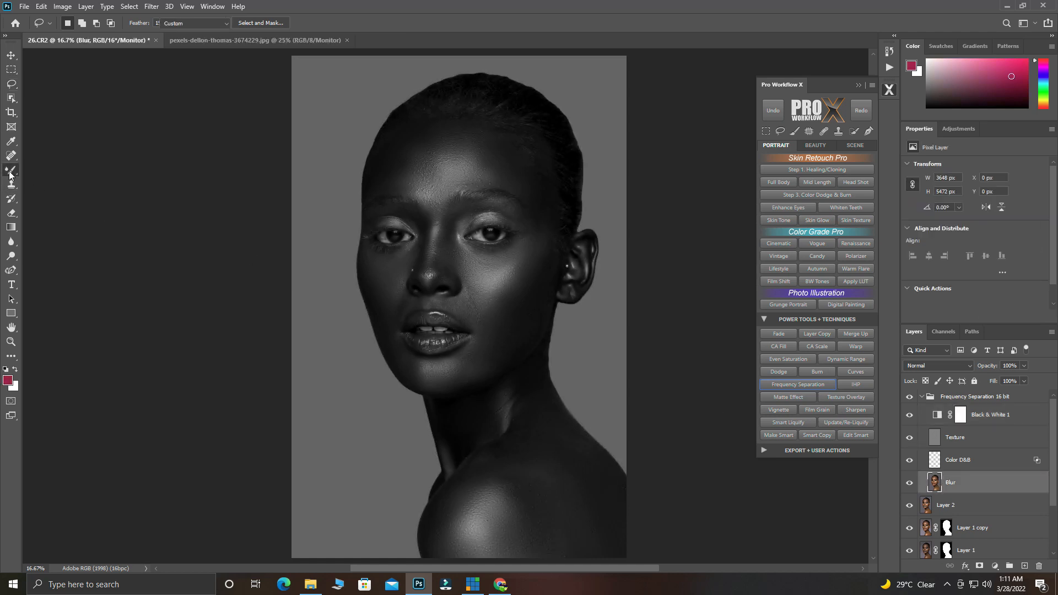
ctrl+click(415, 175)
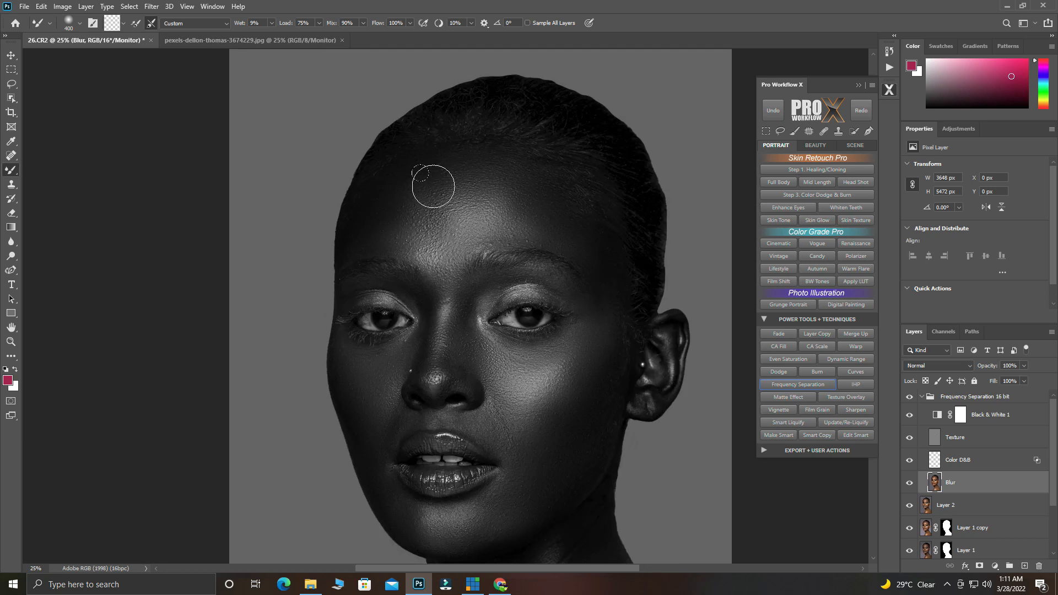
key(bracketleft)
key(bracketleft)
key(bracketleft)
key(bracketleft)
key(bracketright)
key(bracketright)
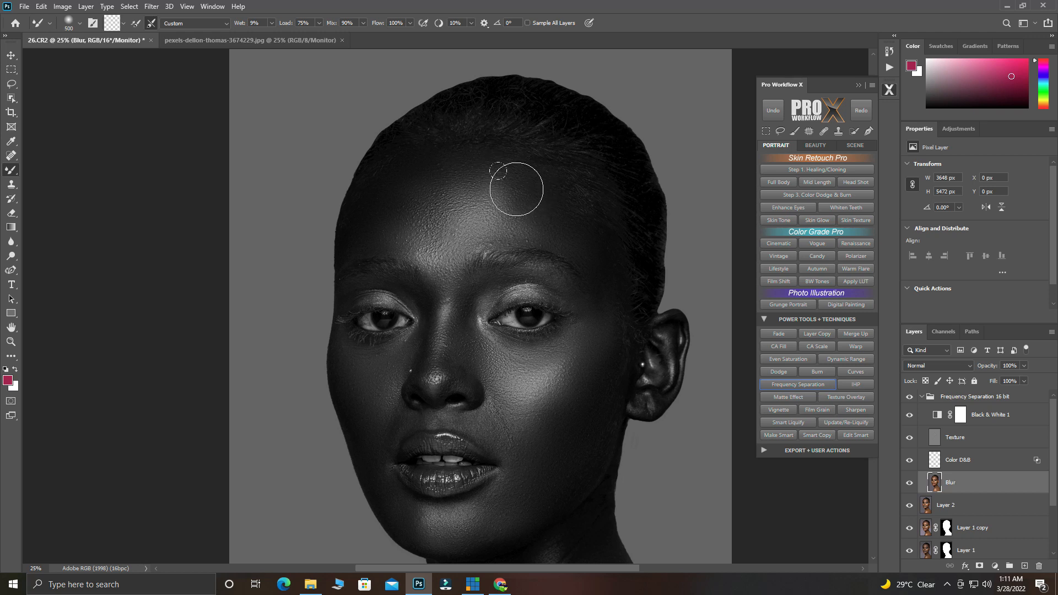
Step: Blend uneven tones across the face down to the chin with the Mixer Brush, reducing the brush to 175 px
key(bracketleft)
key(bracketleft)
key(bracketright)
key(bracketright)
key(bracketleft)
key(bracketleft)
key(bracketleft)
key(bracketleft)
scroll(397, 385, down, 3)
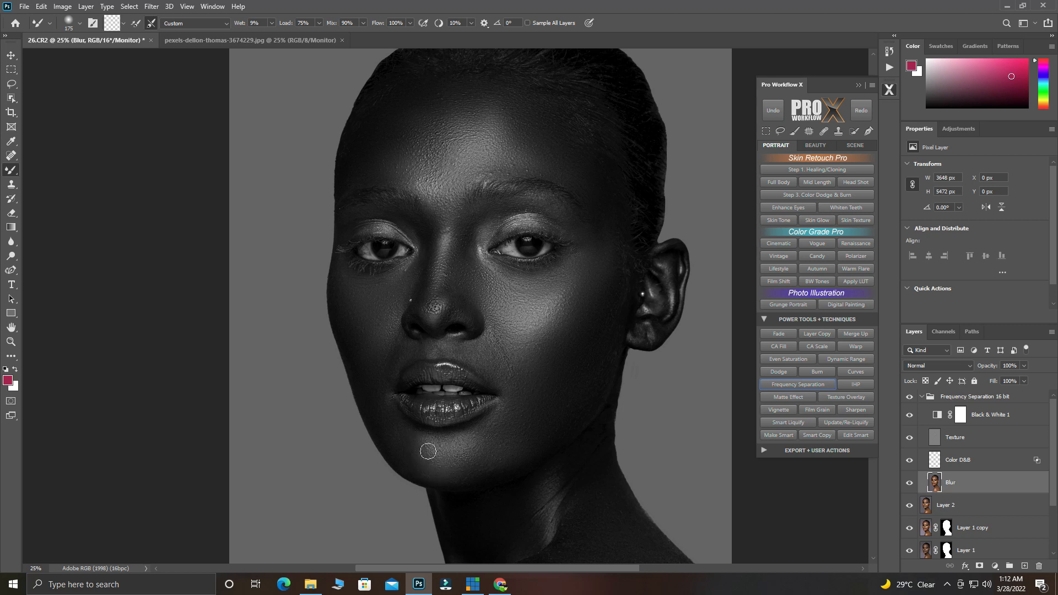
Step: Smooth the neck and shoulder tones with the Mixer Brush, enlarging the brush from 200 px to 500 px
scroll(554, 479, down, 5)
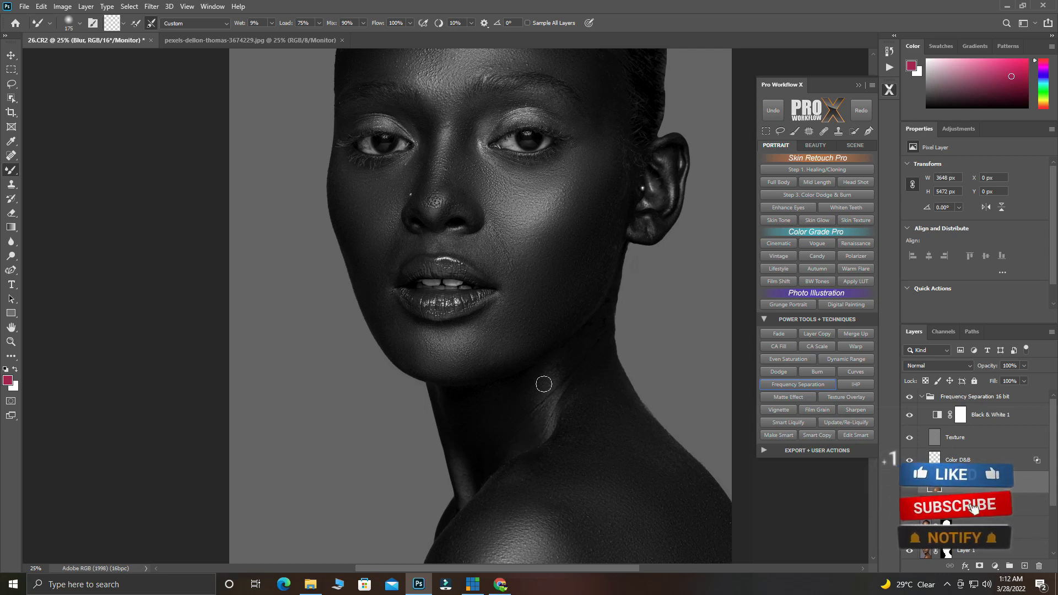
scroll(545, 443, down, 6)
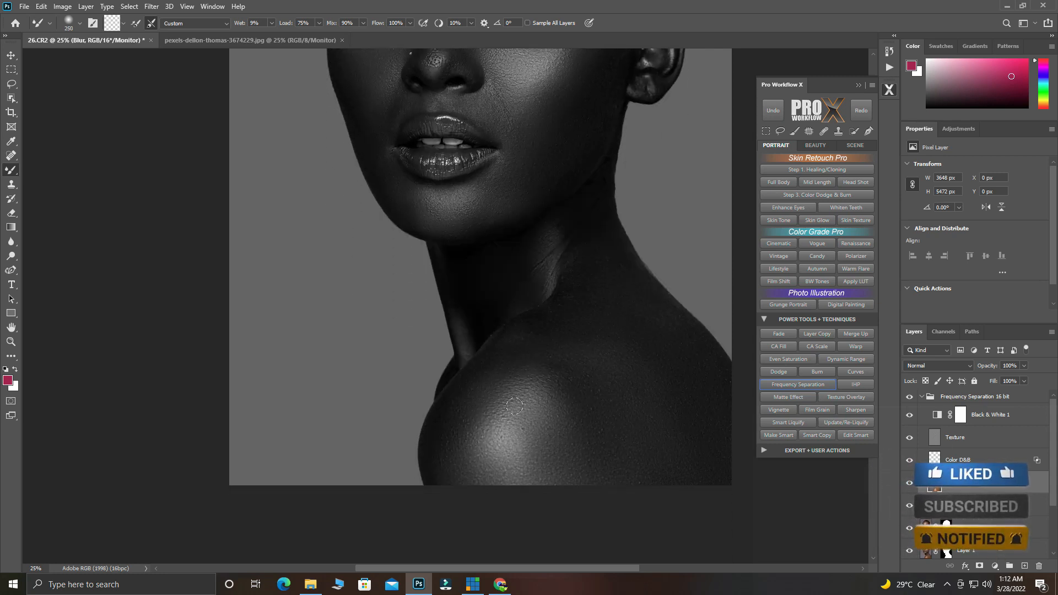
key(bracketright)
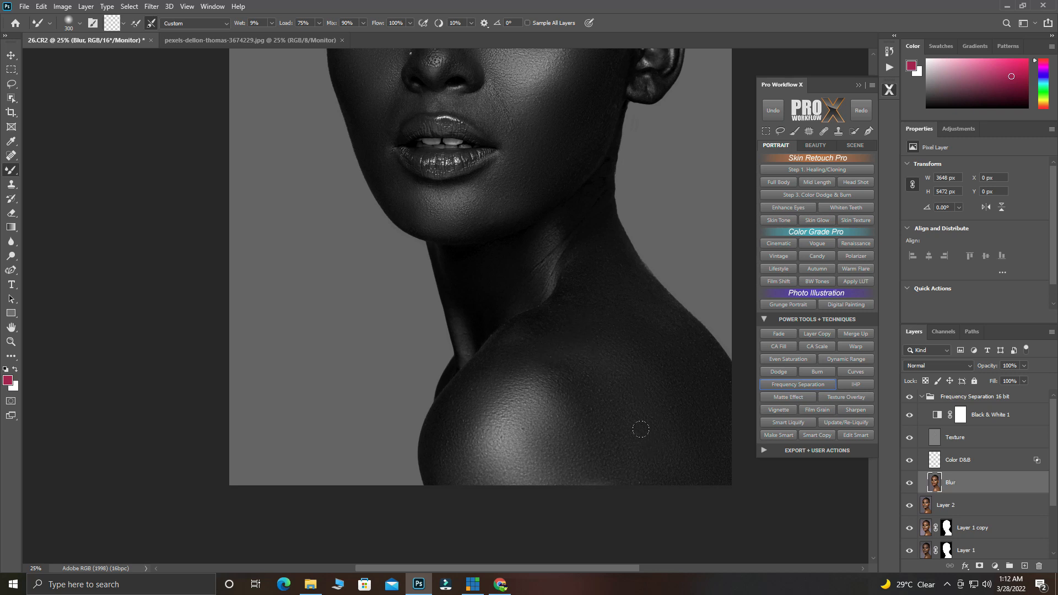
key(bracketright)
key(bracketright)
Step: Refine the tones around the mouth and lower face with the Mixer Brush at 175 and 150 px
scroll(554, 263, up, 5)
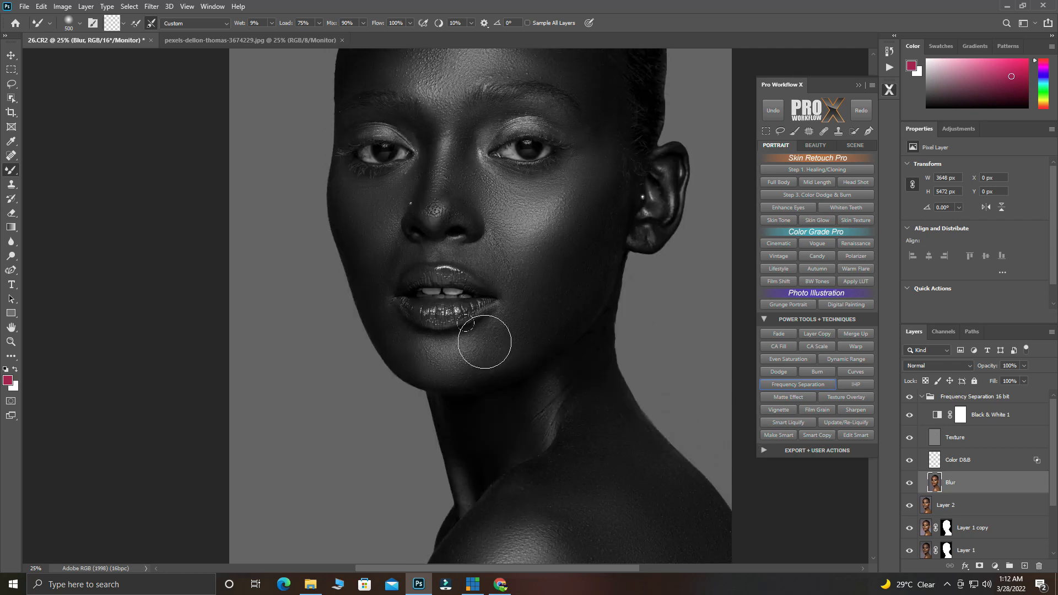
key(bracketleft)
key(bracketleft)
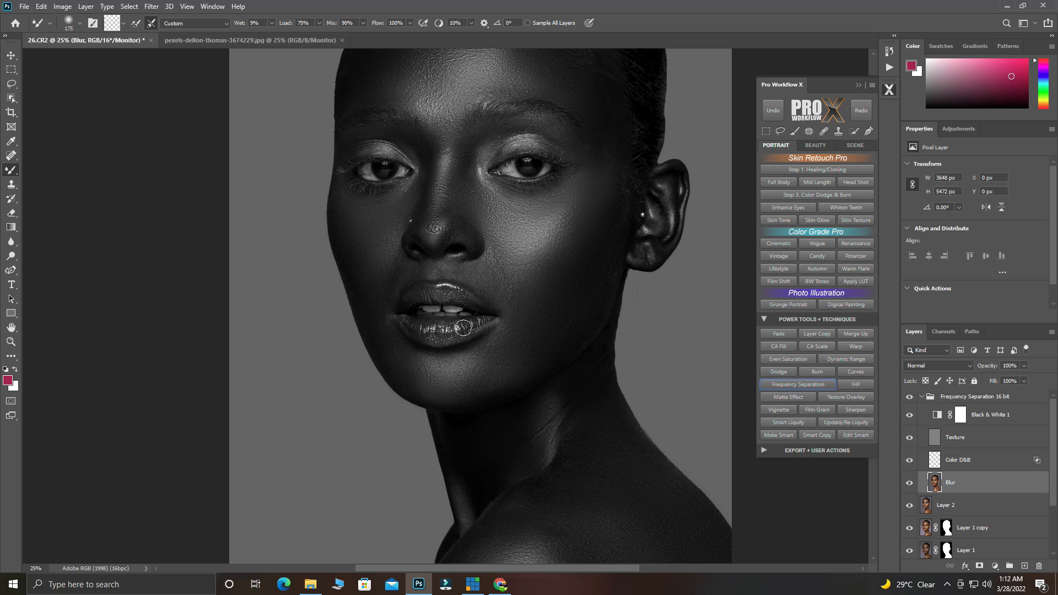
key(bracketleft)
scroll(518, 245, up, 3)
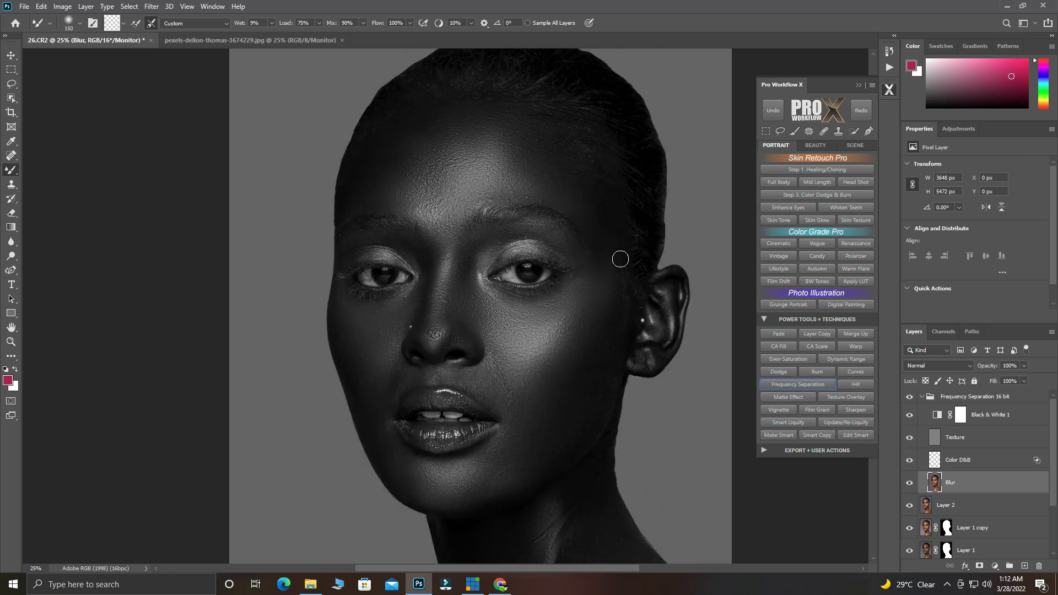
Step: Blend the remaining face tones with the Mixer Brush at 300 px and hide the Black & White adjustment layer
key(bracketright)
key(bracketright)
click(910, 417)
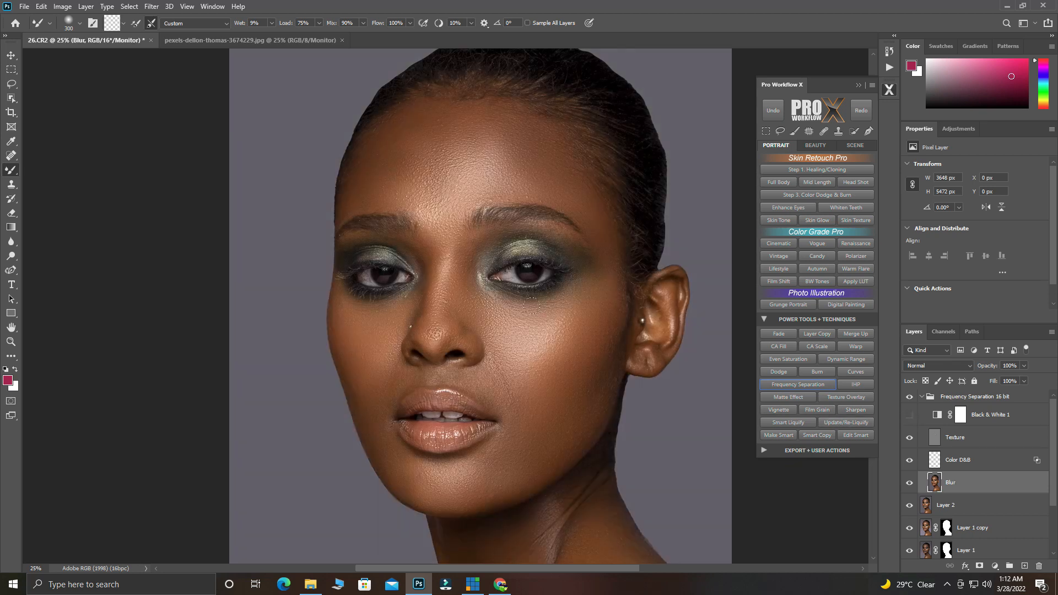
scroll(481, 260, down, 3)
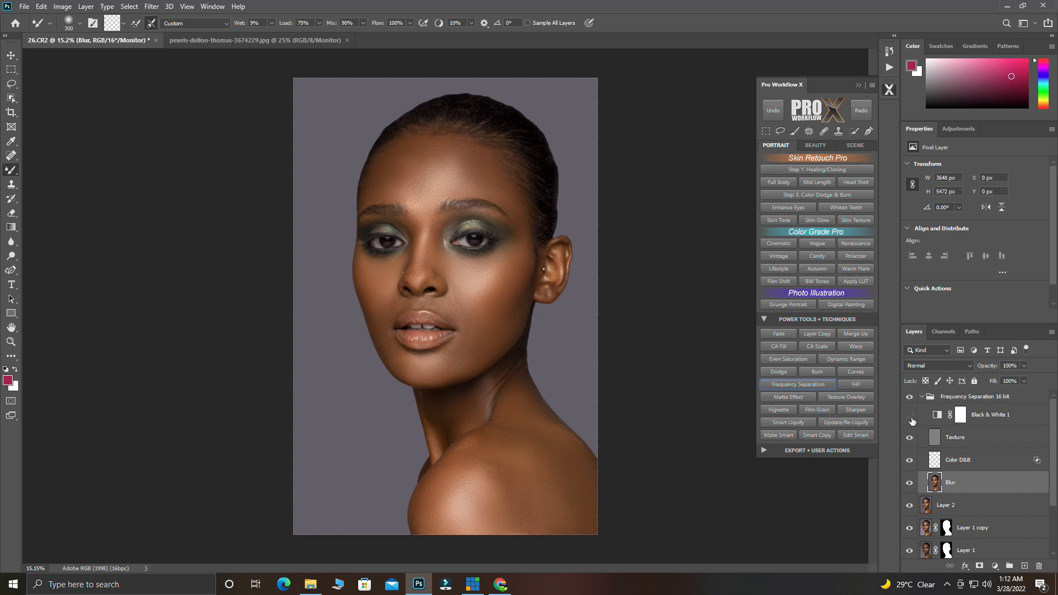
Step: Show the Black & White 1 adjustment layer and set its blend mode to Multiply with 4% opacity
click(910, 417)
click(910, 418)
click(909, 417)
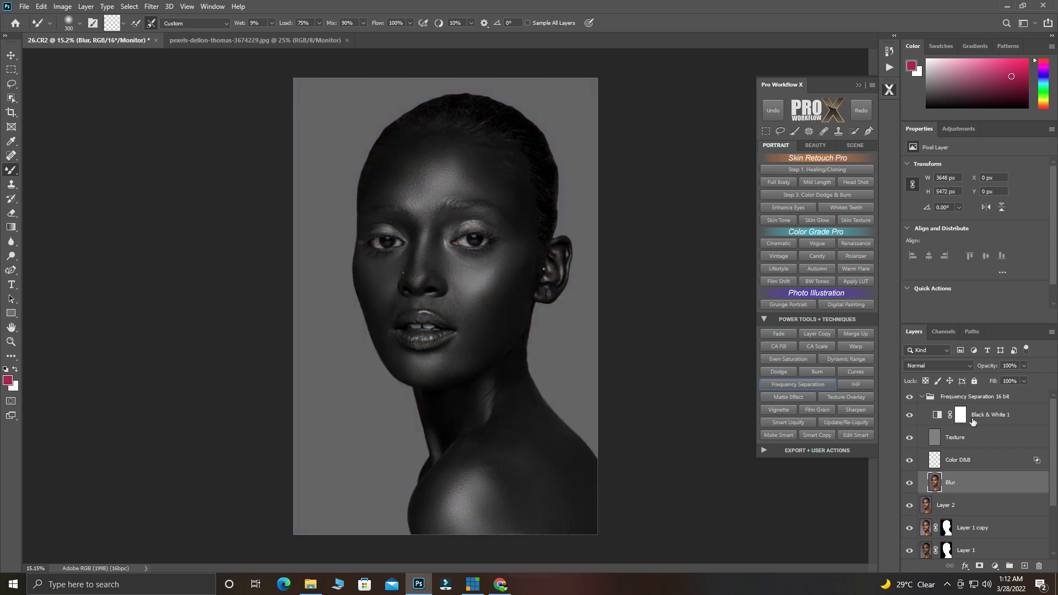
click(960, 415)
click(940, 367)
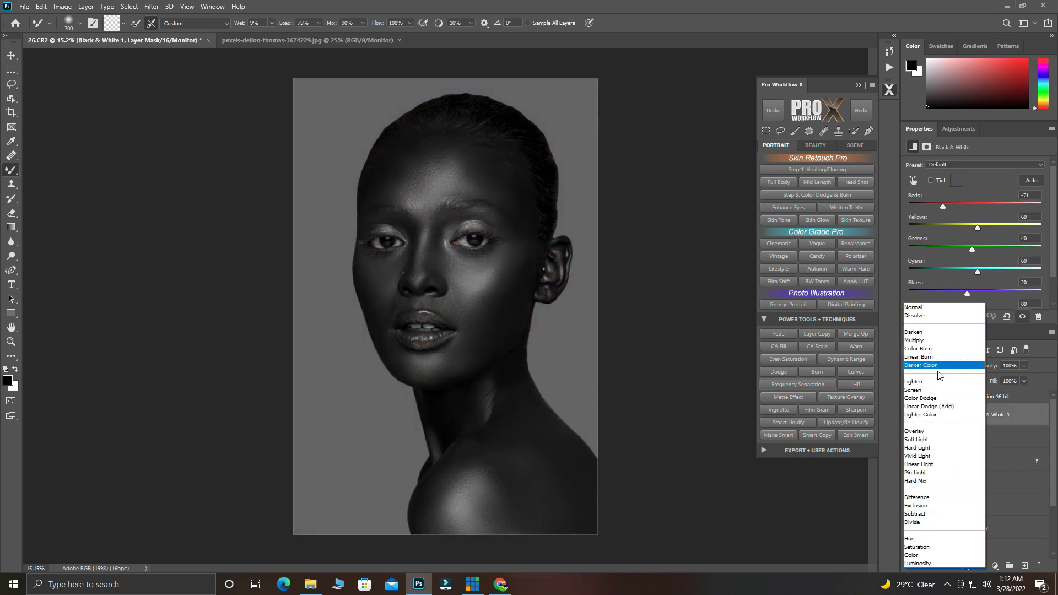
click(912, 341)
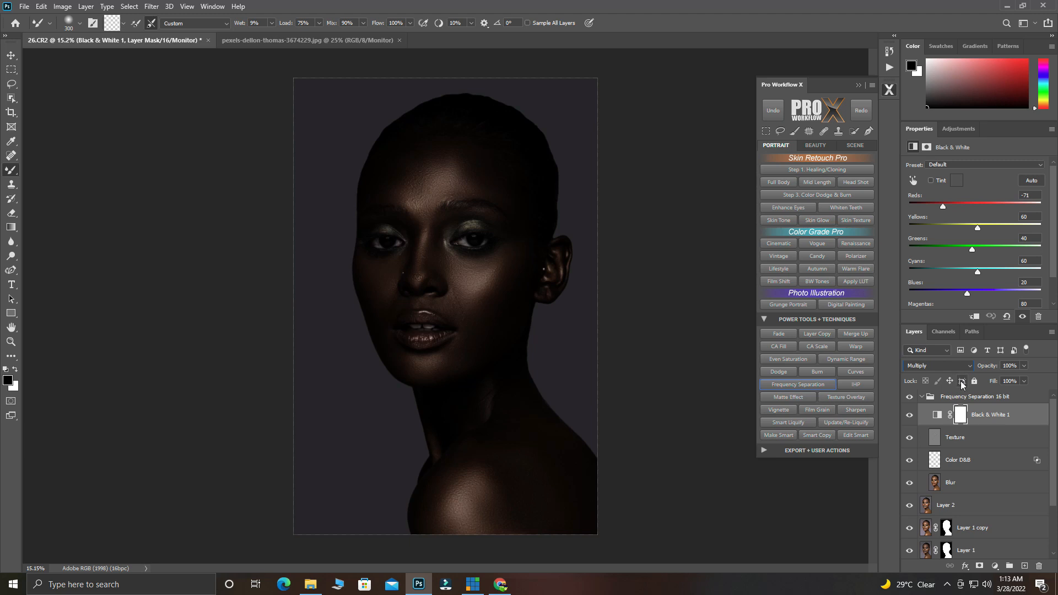
drag(989, 369, 937, 369)
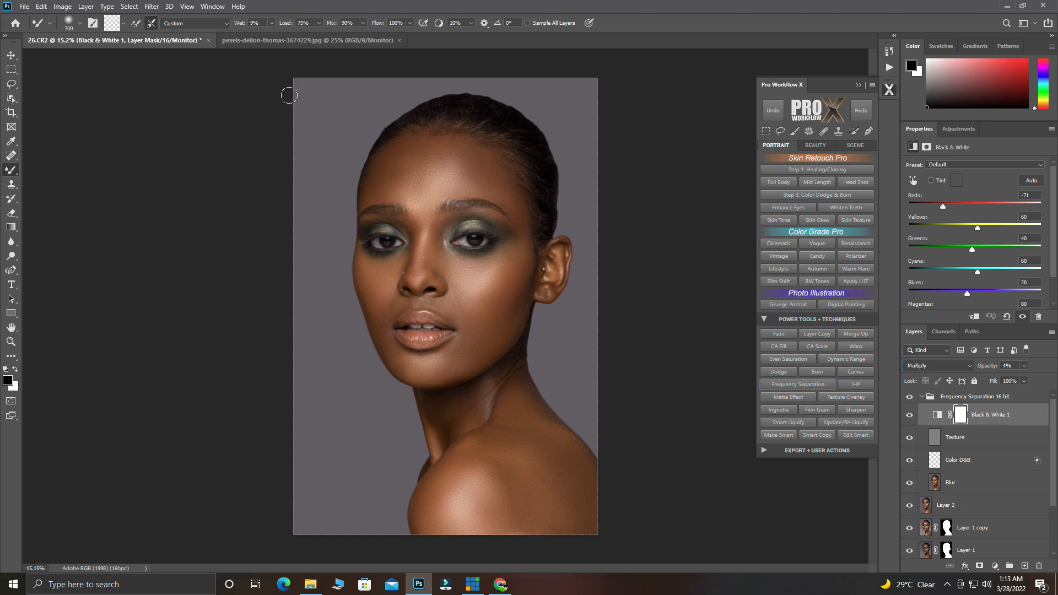
Step: Paint black over the subject on the Black & White 1 layer mask with the Brush tool enlarged to 1200 px
scroll(496, 106, up, 3)
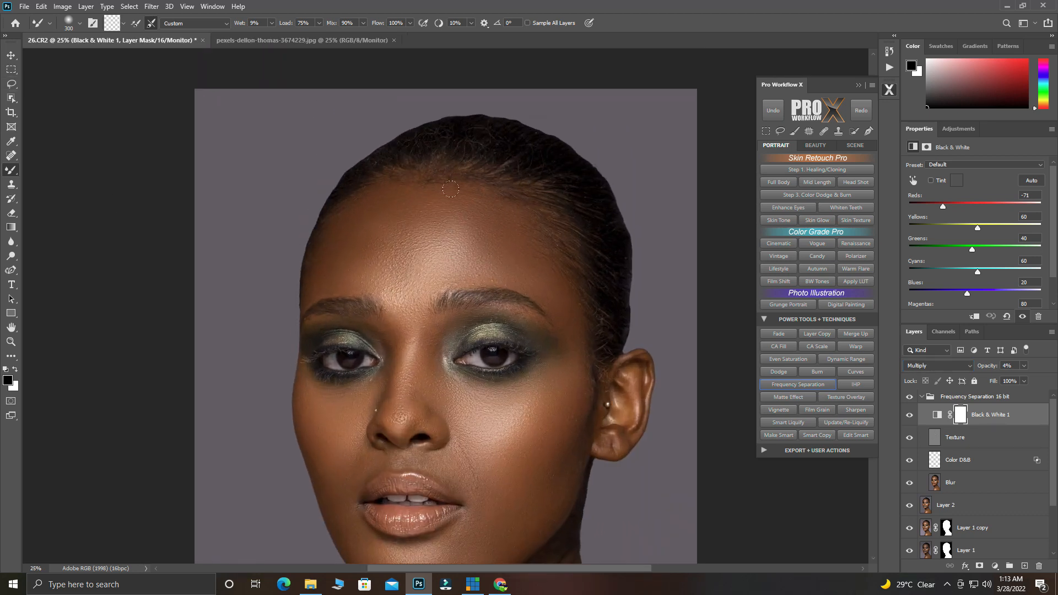
scroll(450, 190, down, 3)
scroll(402, 223, down, 3)
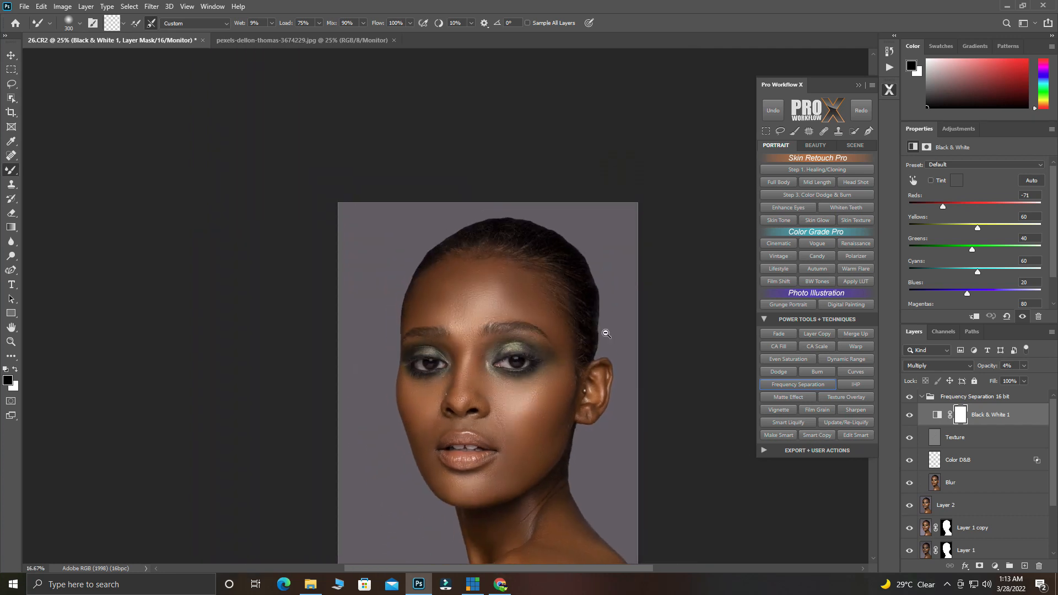
right_click(11, 169)
click(66, 168)
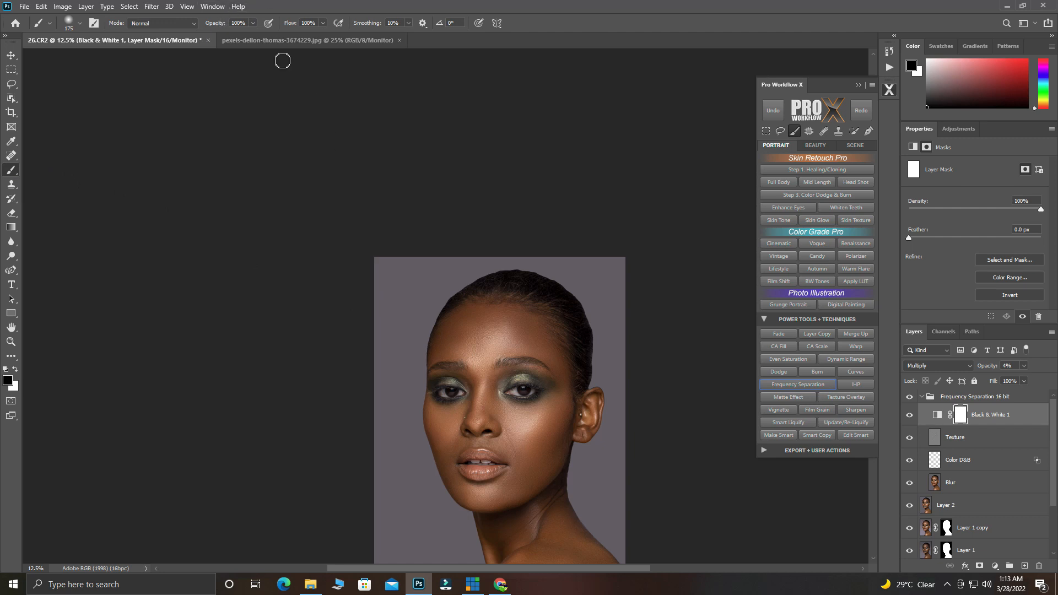
scroll(467, 267, down, 3)
key(bracketright)
key(bracketright)
key(bracketright)
key(bracketright)
key(bracketright)
key(bracketright)
key(bracketright)
key(bracketright)
key(bracketright)
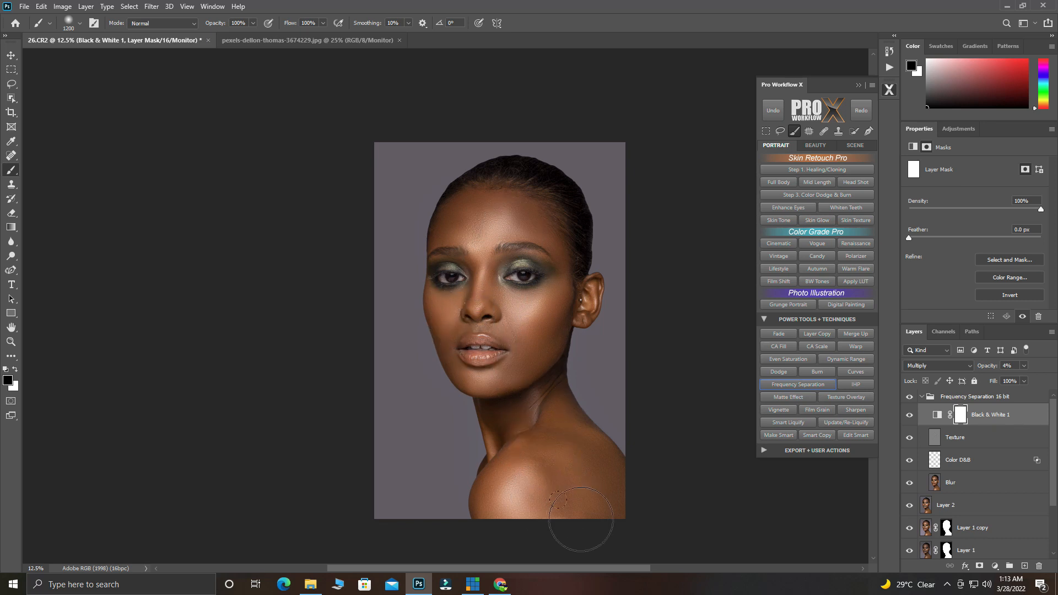
drag(522, 253, 523, 252)
scroll(504, 294, up, 2)
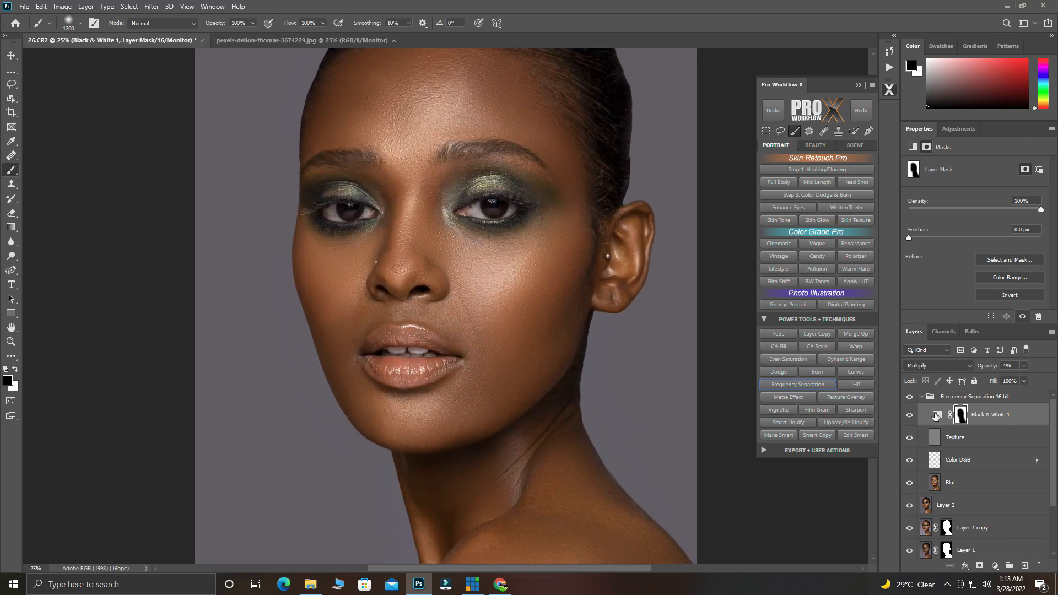
Step: Group all layers above Background, with the Frequency Separation group collapsed, and stamp the visible image onto a new top layer
click(922, 397)
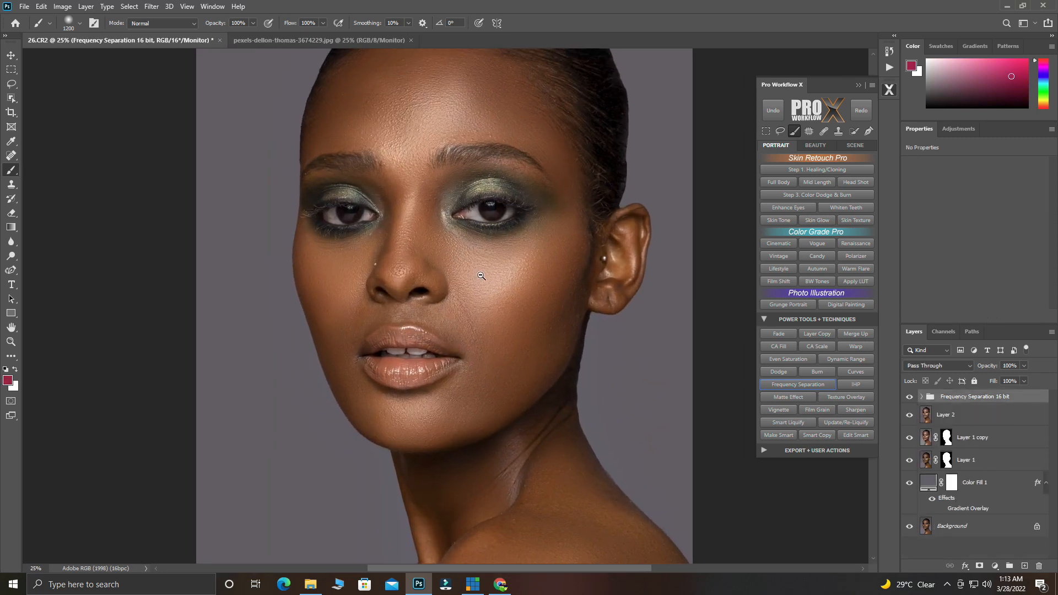
scroll(535, 309, down, 1)
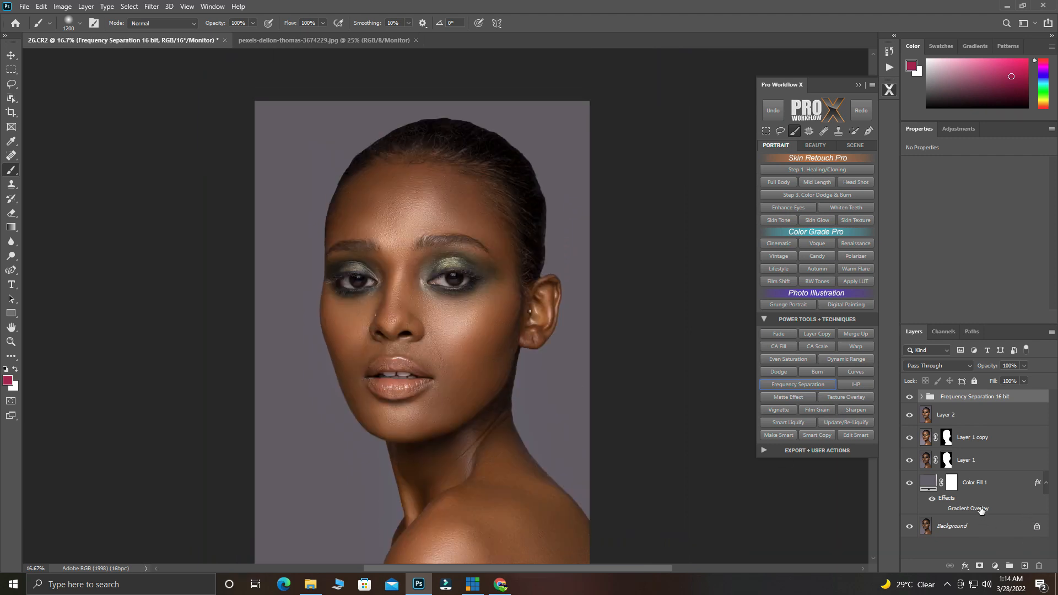
shift+click(987, 516)
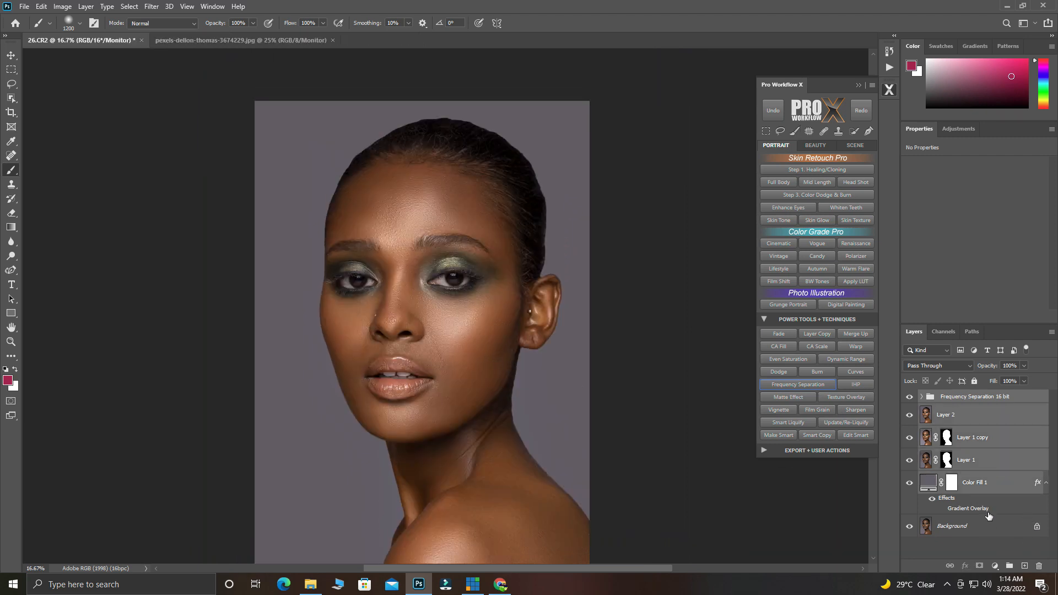
key(ctrl+g)
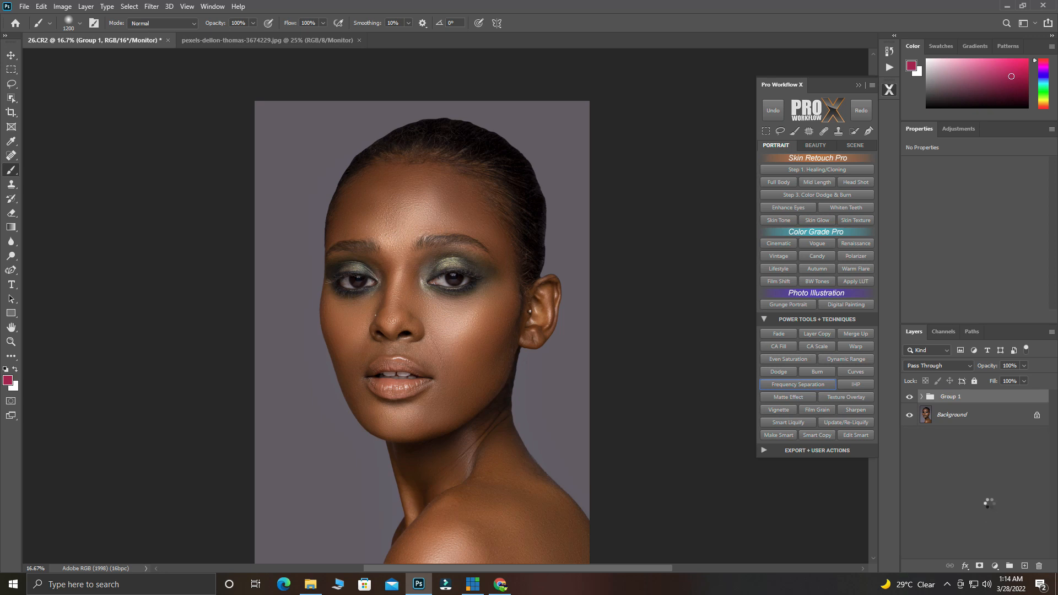
key(ctrl+shift+alt+e)
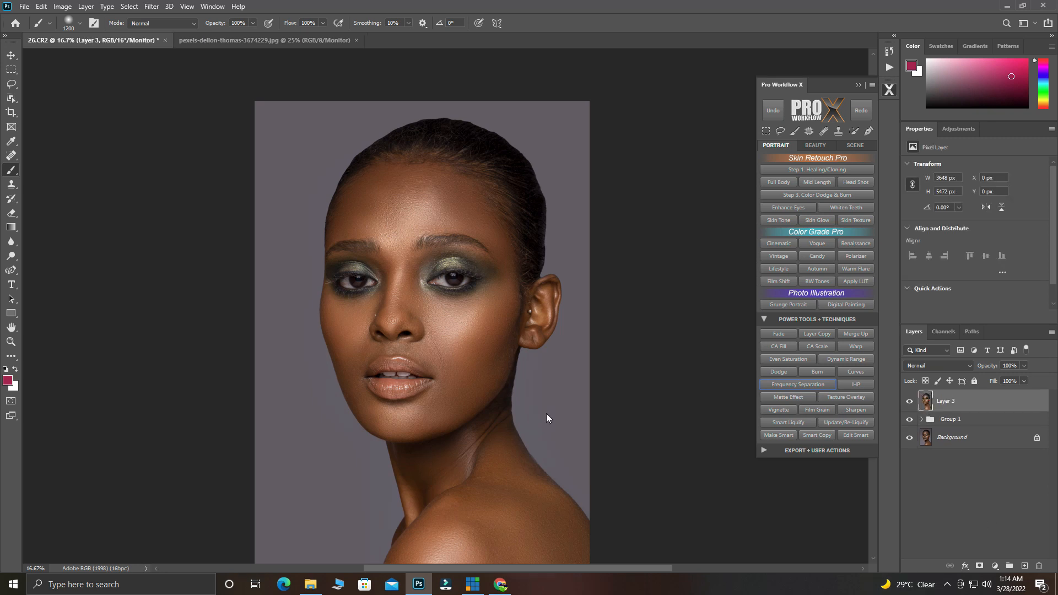
scroll(549, 468, down, 1)
click(11, 56)
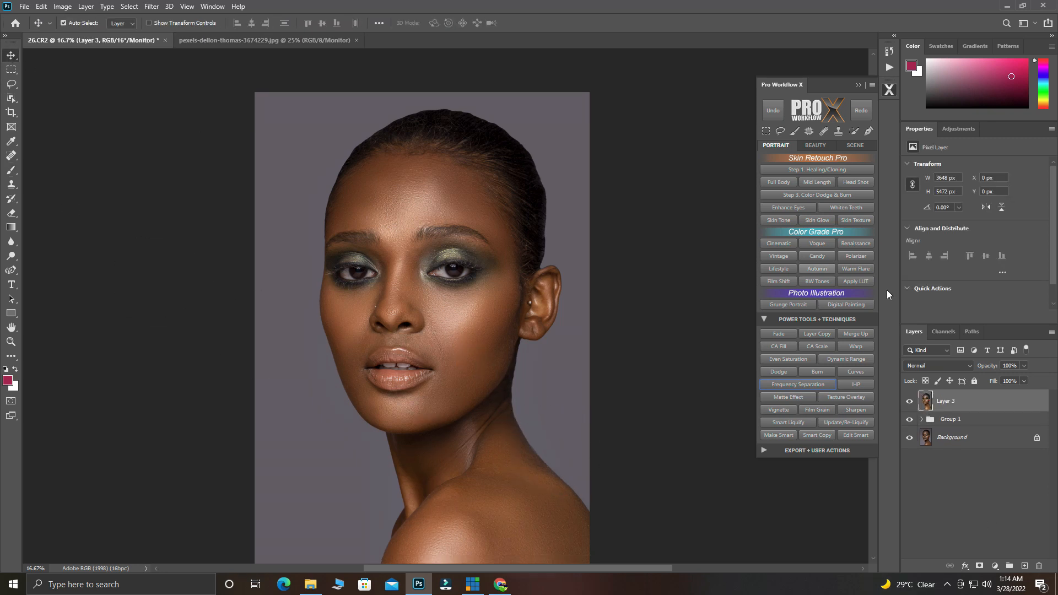
Step: Inside Group 1, group Layer 2 through Color Fill 1 and name the new group BACKGROUND
click(920, 420)
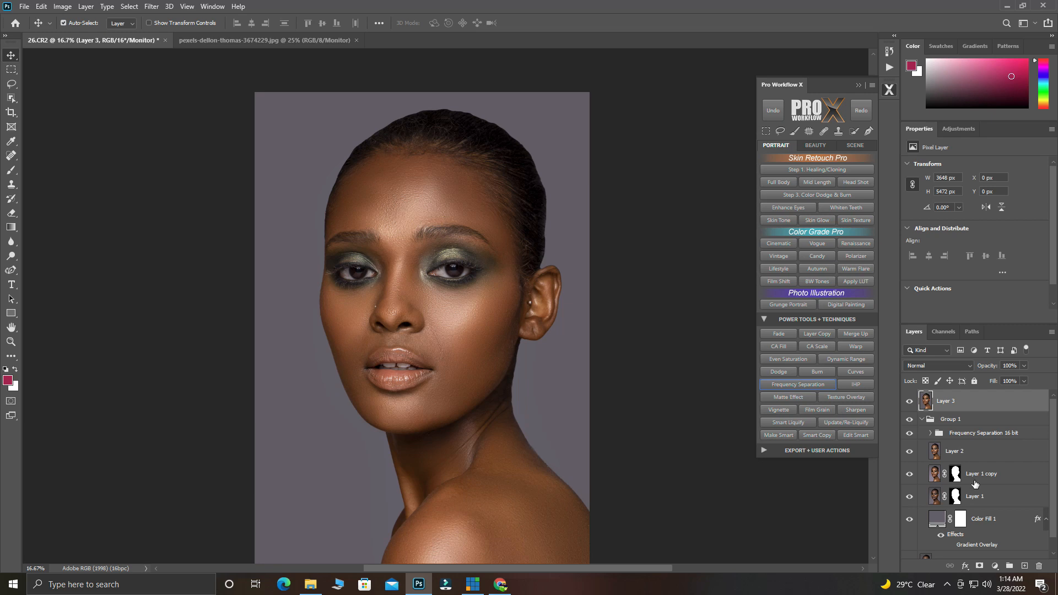
click(961, 457)
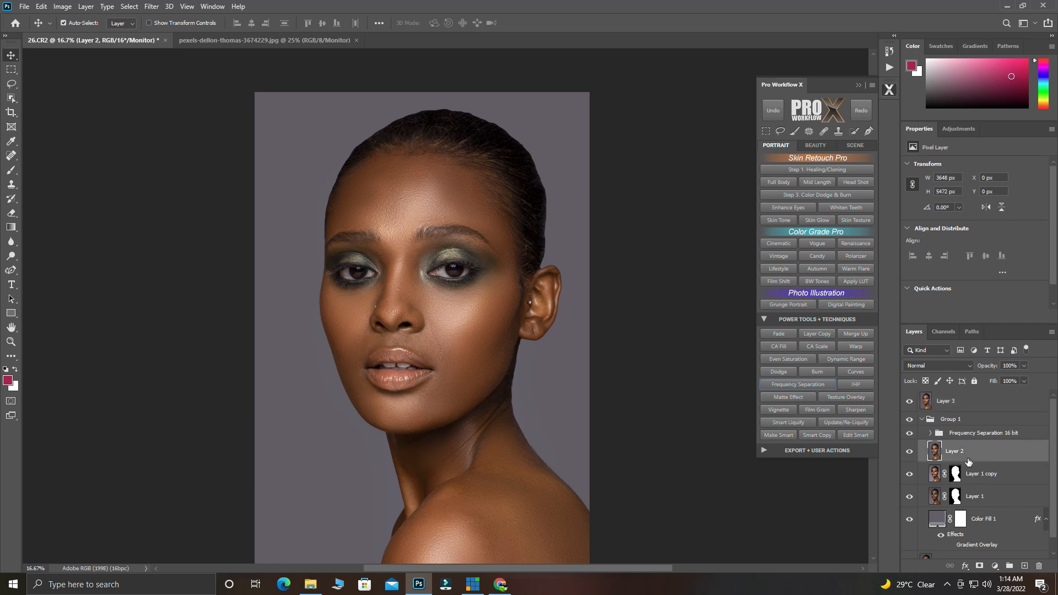
shift+click(990, 523)
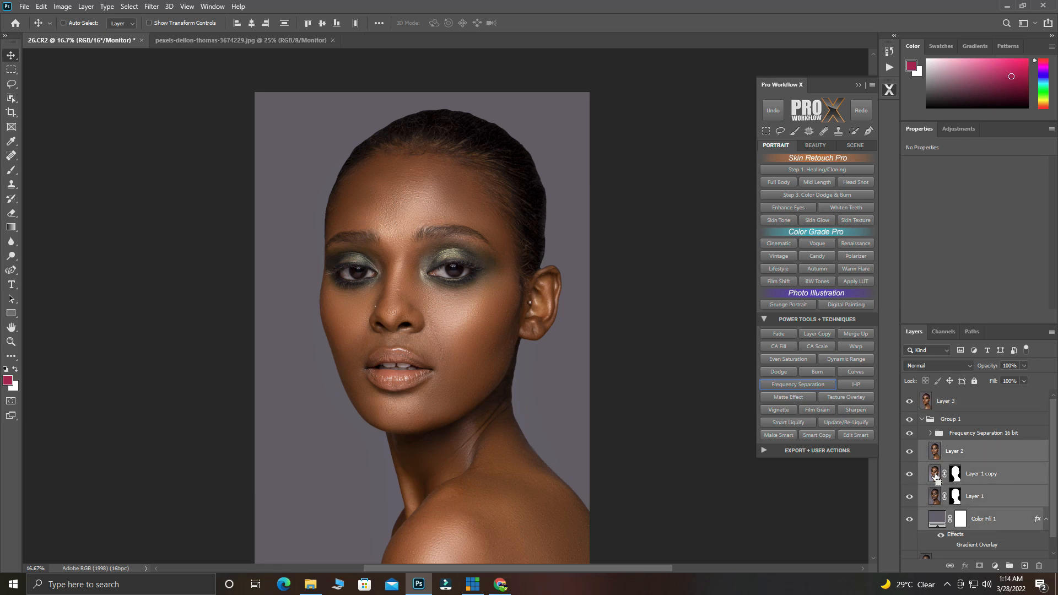
key(ctrl+g)
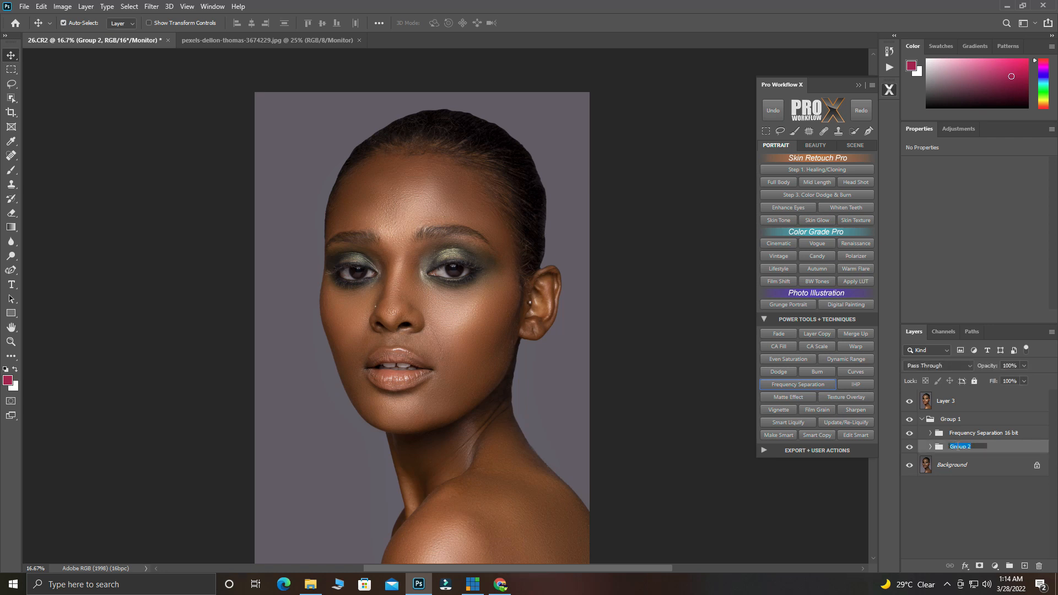
text(ba)
click(998, 434)
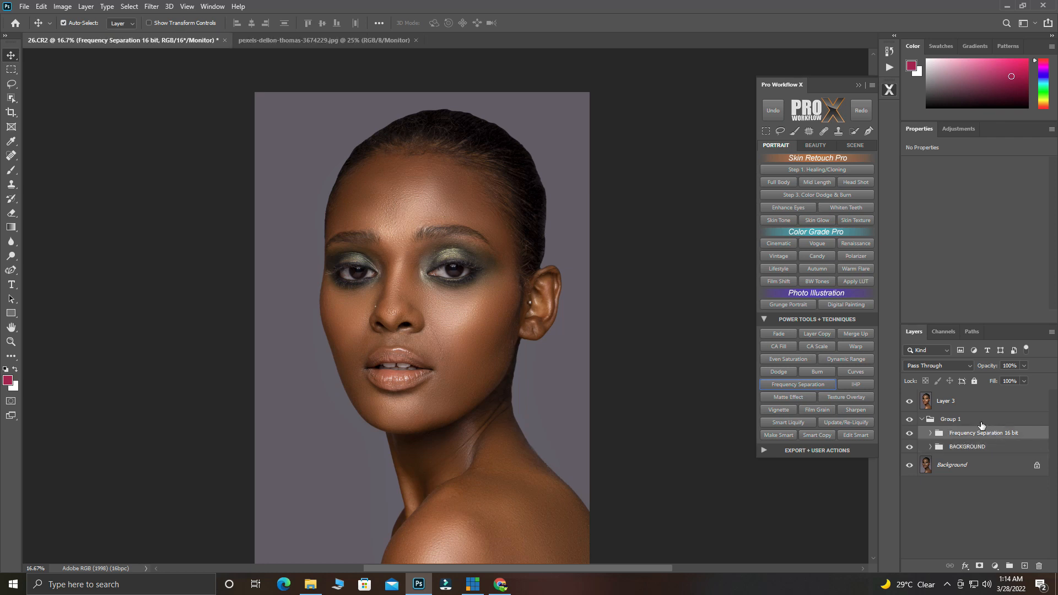
Step: Rename the stamped top layer as COLOR GRADING
double_click(945, 401)
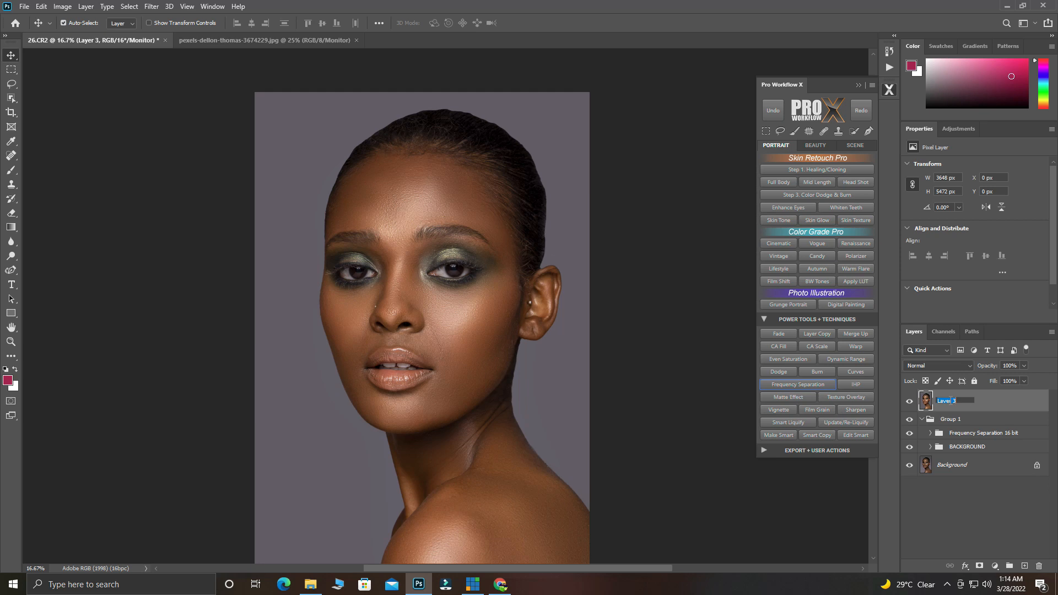
text(COLOR GRADING)
key(Return)
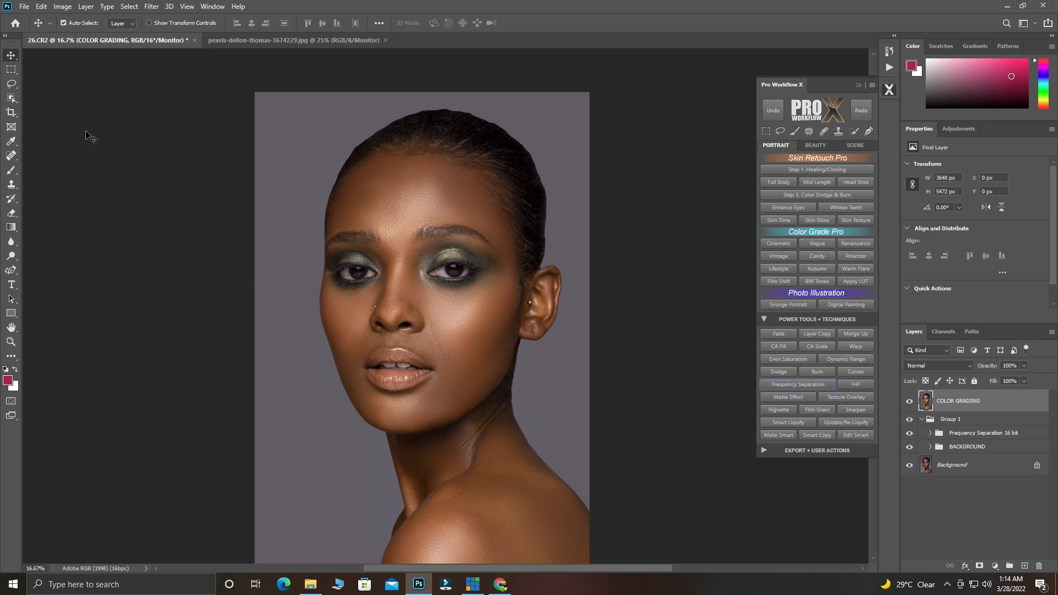
Step: Start a Camera Raw filter on the COLOR GRADING layer and set the Blue Primary calibration to Hue -13 and Saturation -16
click(150, 6)
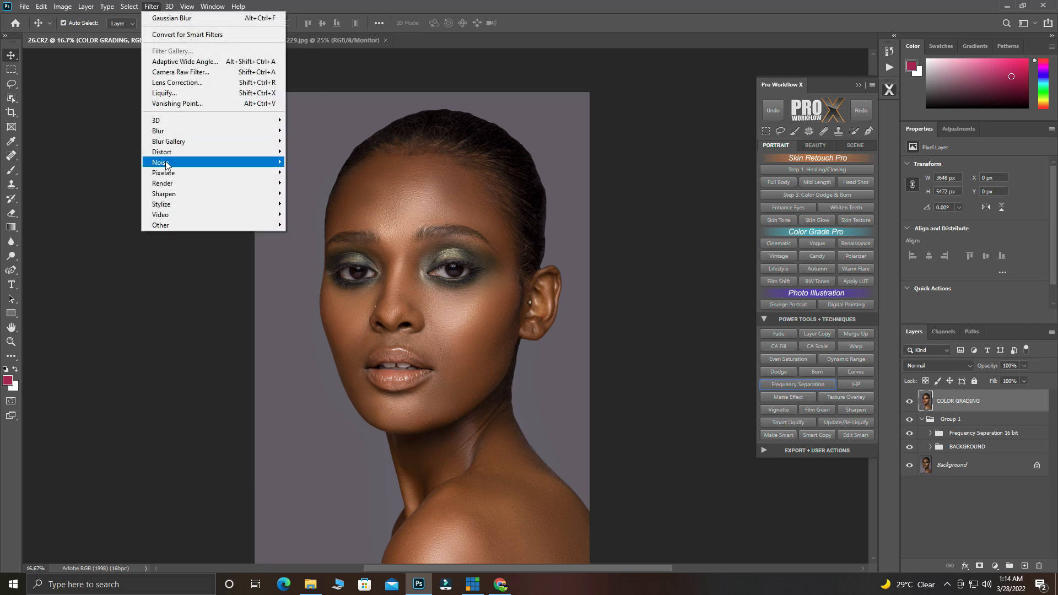
click(165, 72)
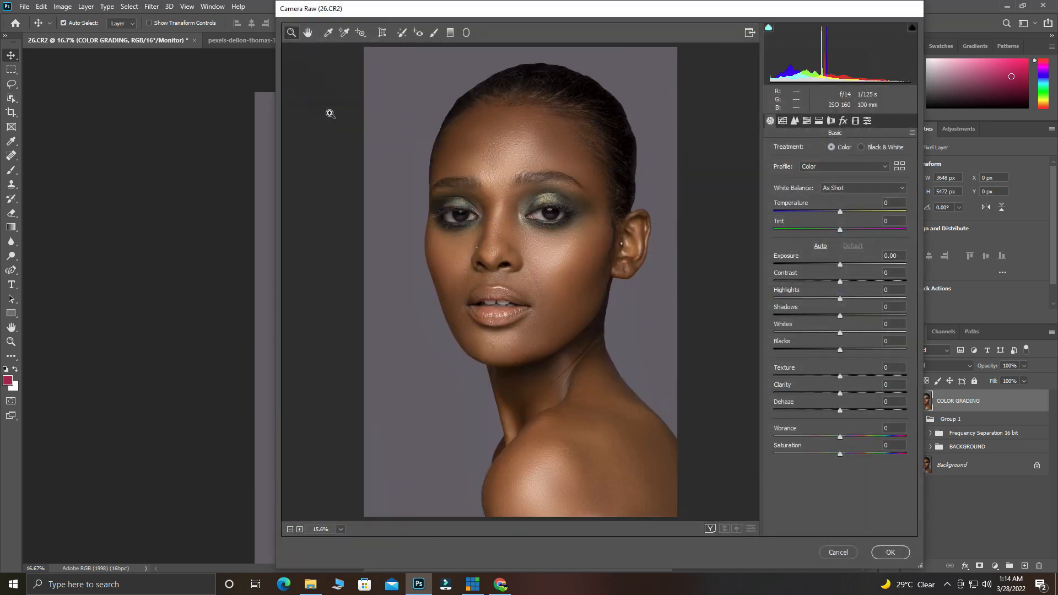
click(868, 121)
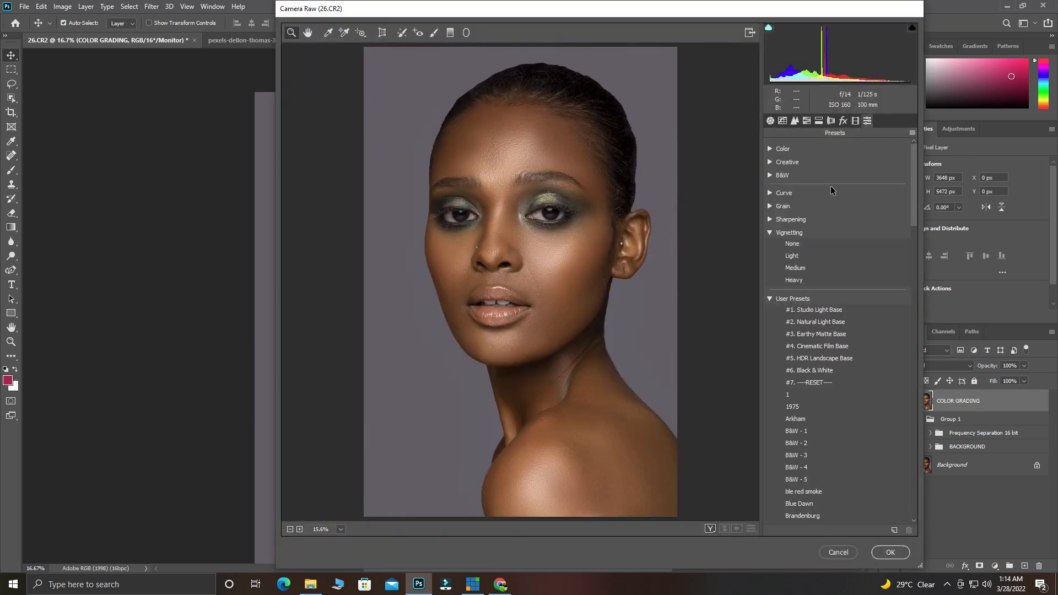
click(814, 310)
click(855, 121)
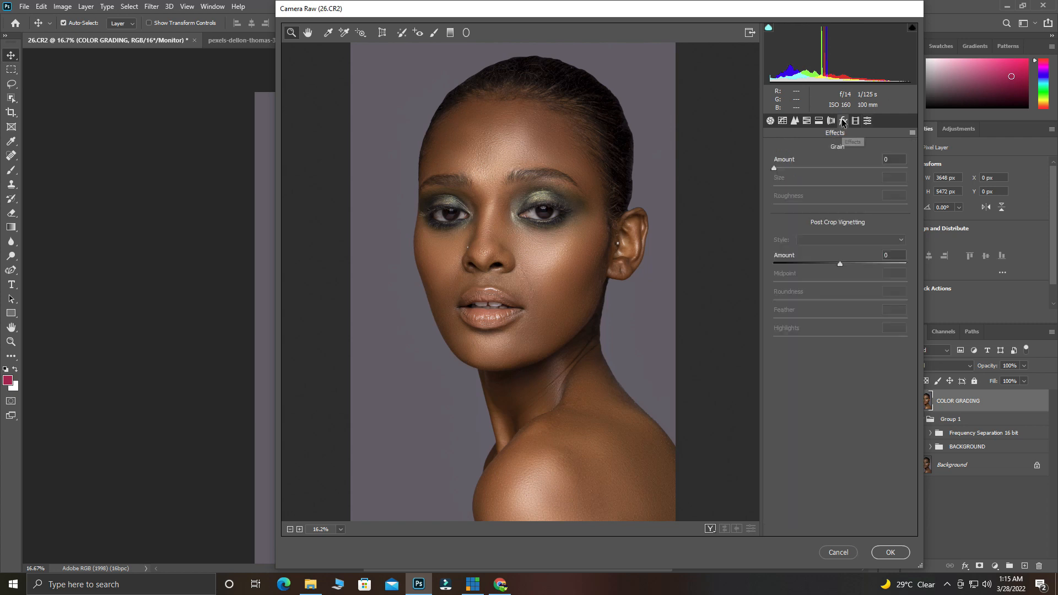
drag(840, 329, 827, 347)
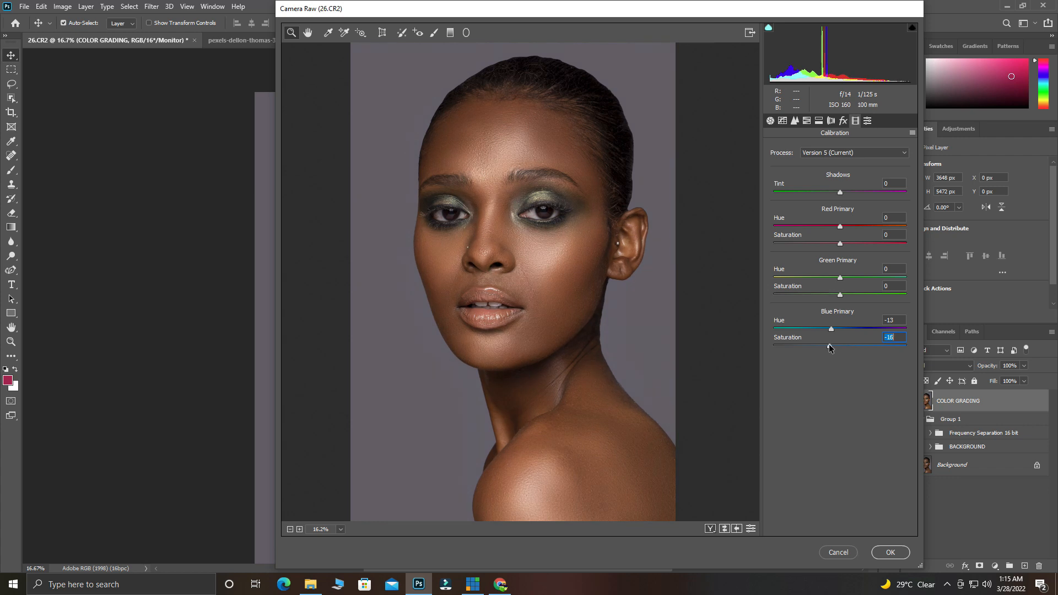
Step: Calibrate the Green Primary to Hue +12 and Saturation +11, and the Red Primary to Hue +2 and Saturation -4
mouse_move(839, 295)
mouse_down()
mouse_move(860, 296)
mouse_move(838, 298)
mouse_move(848, 299)
mouse_move(839, 279)
mouse_move(823, 283)
mouse_move(850, 286)
mouse_up()
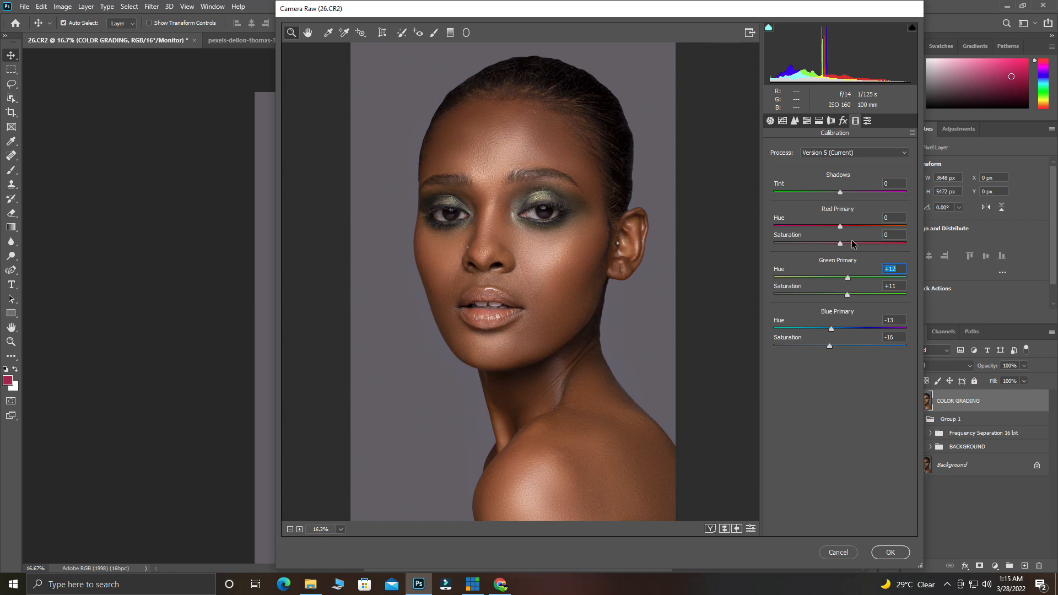
mouse_move(840, 244)
mouse_down()
mouse_move(855, 243)
mouse_move(840, 247)
mouse_move(857, 231)
mouse_move(844, 234)
mouse_up()
drag(842, 243, 839, 245)
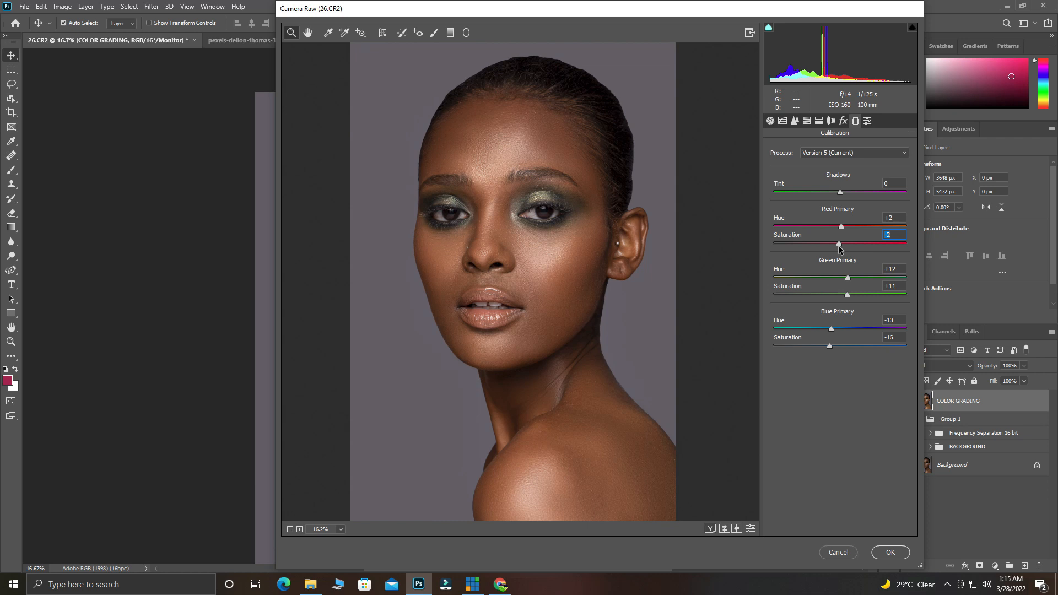
drag(839, 249, 837, 250)
Step: Compare the calibrated portrait side by side with the original and apply the Camera Raw filter
click(711, 528)
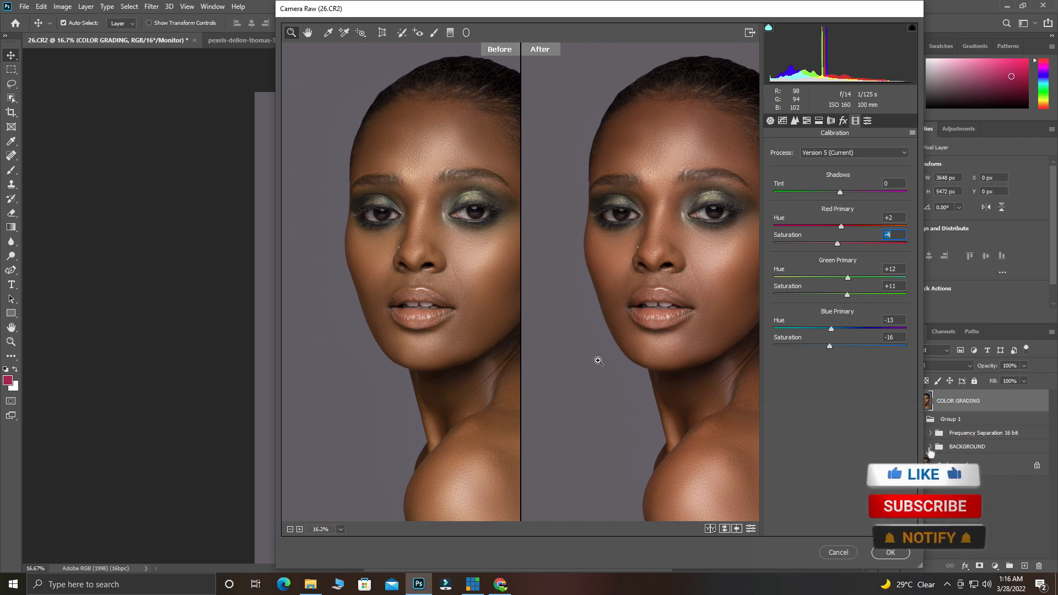
drag(629, 350, 584, 332)
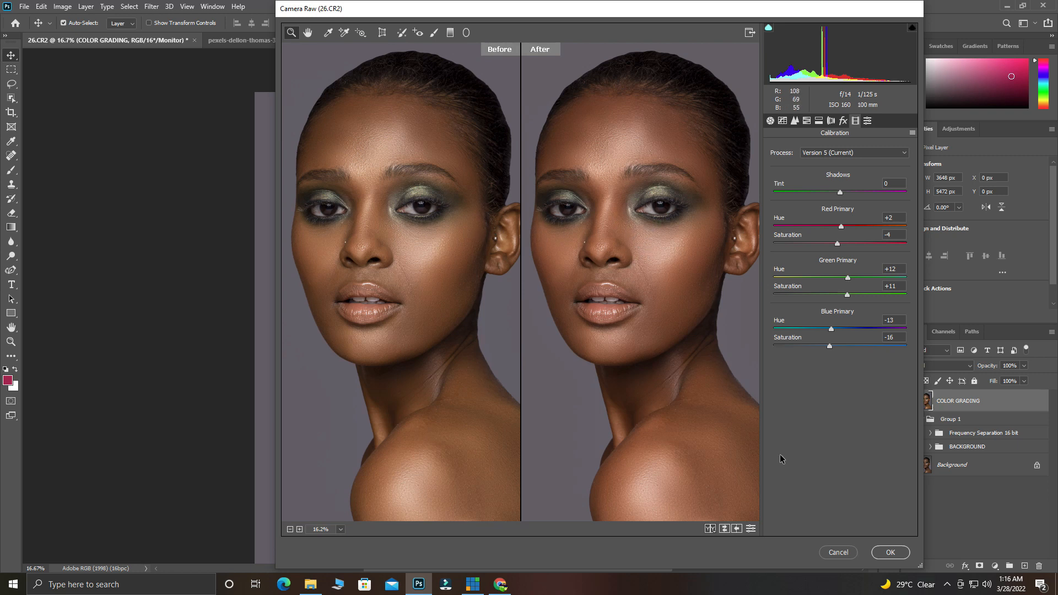
click(884, 552)
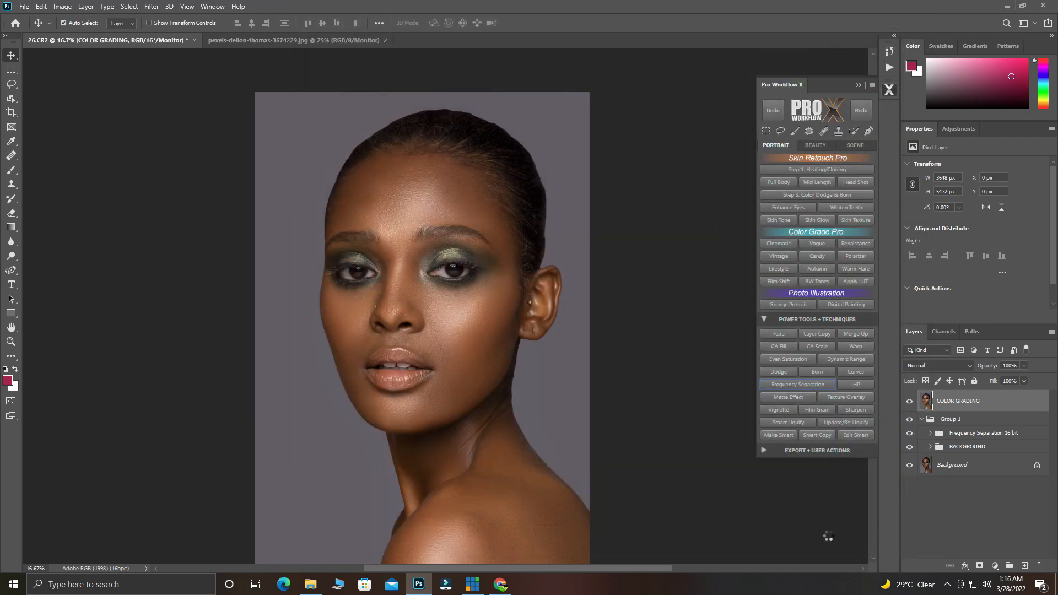
scroll(394, 313, down, 2)
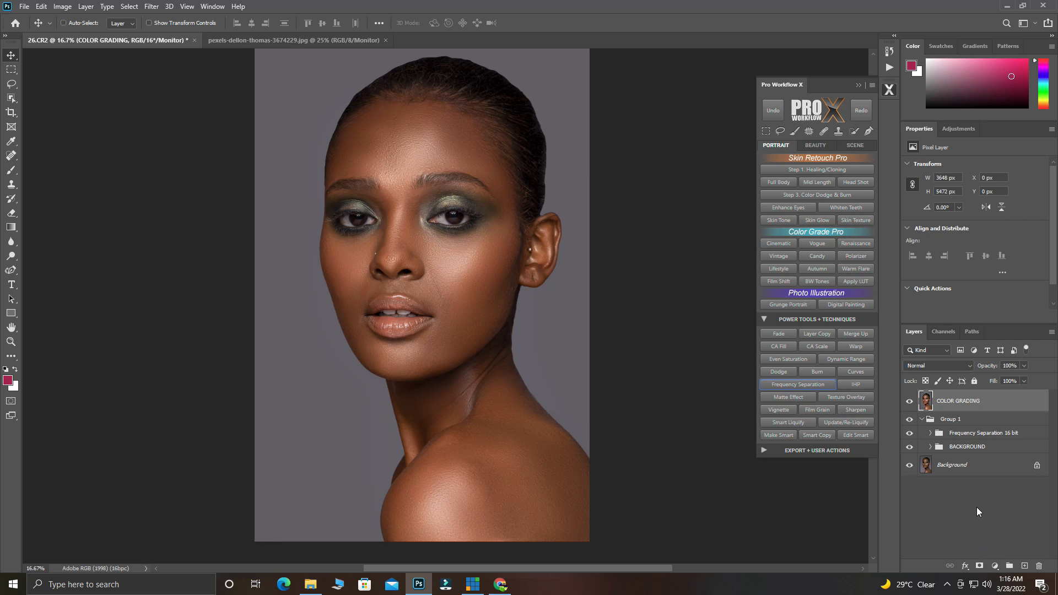
Step: Duplicate the COLOR GRADING layer and add a solid color fill layer above the copy in golden orange #e3a944
key(ctrl+j)
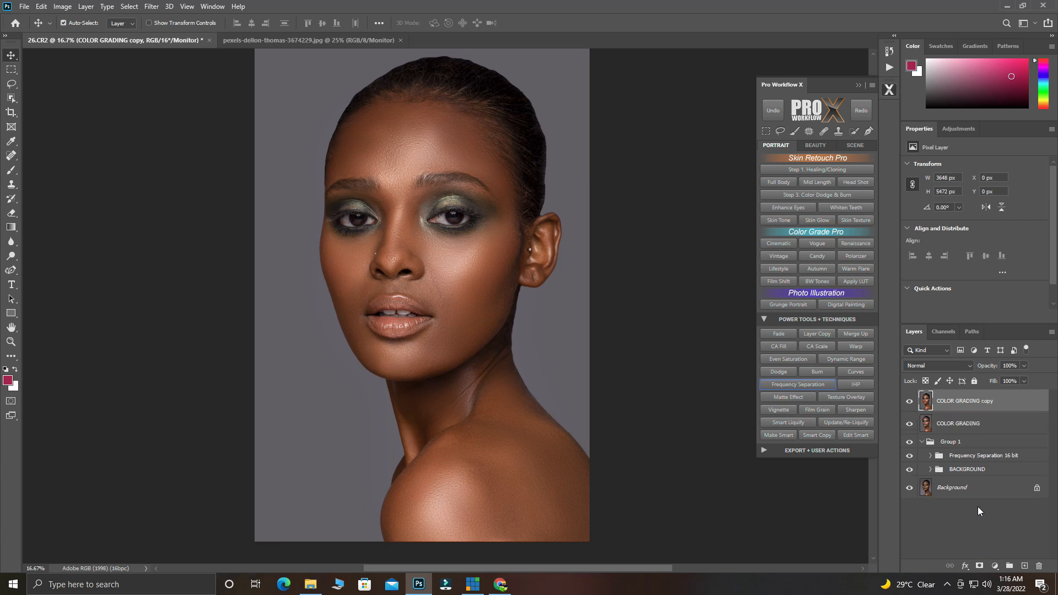
click(994, 566)
click(985, 377)
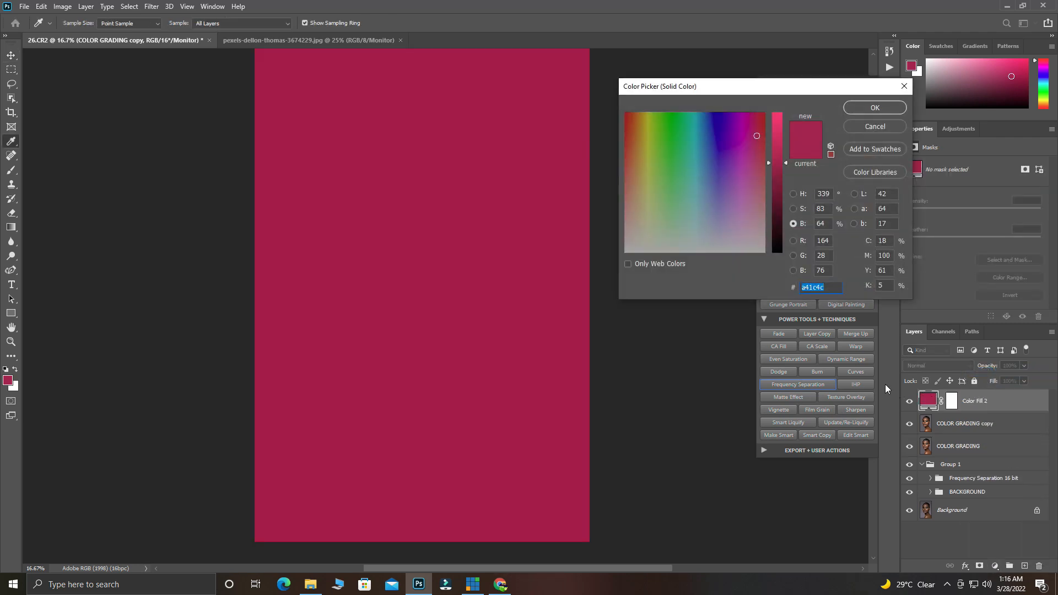
click(736, 234)
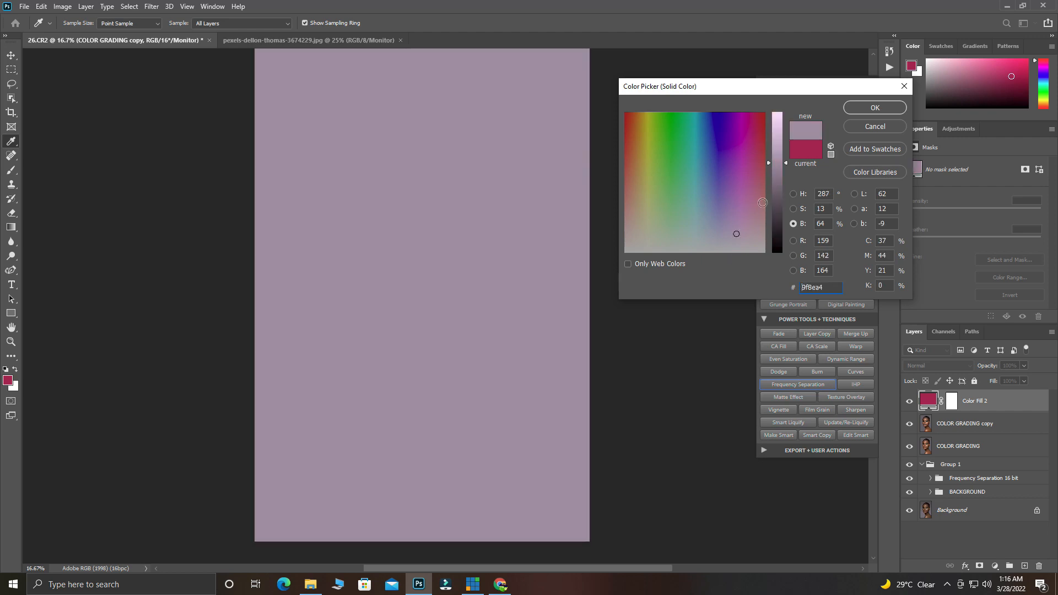
click(642, 152)
click(794, 193)
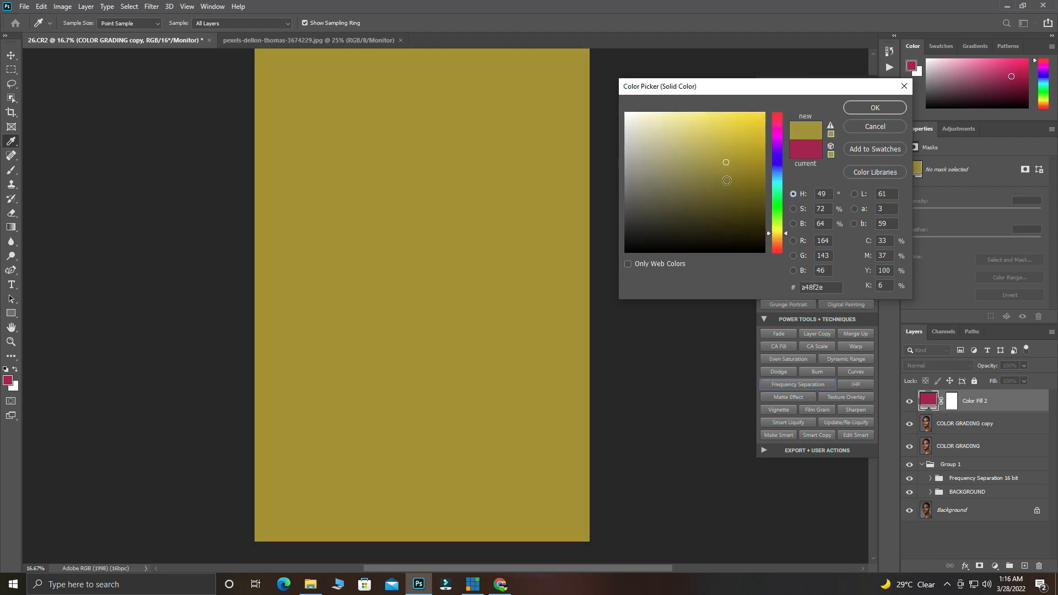
click(777, 238)
click(778, 239)
mouse_move(725, 160)
mouse_down()
mouse_move(689, 134)
mouse_move(717, 128)
mouse_up()
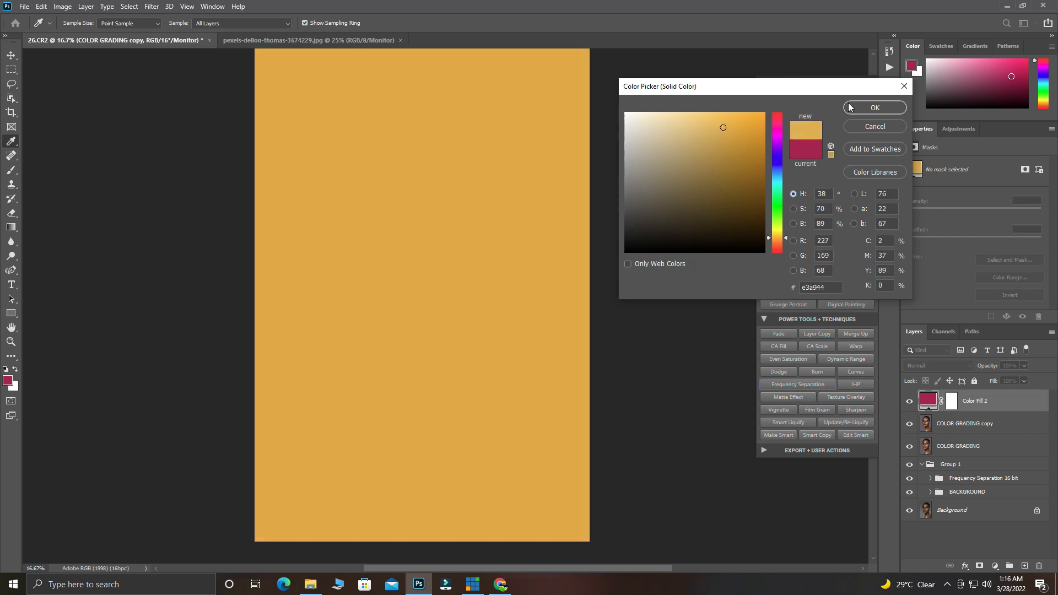
click(875, 107)
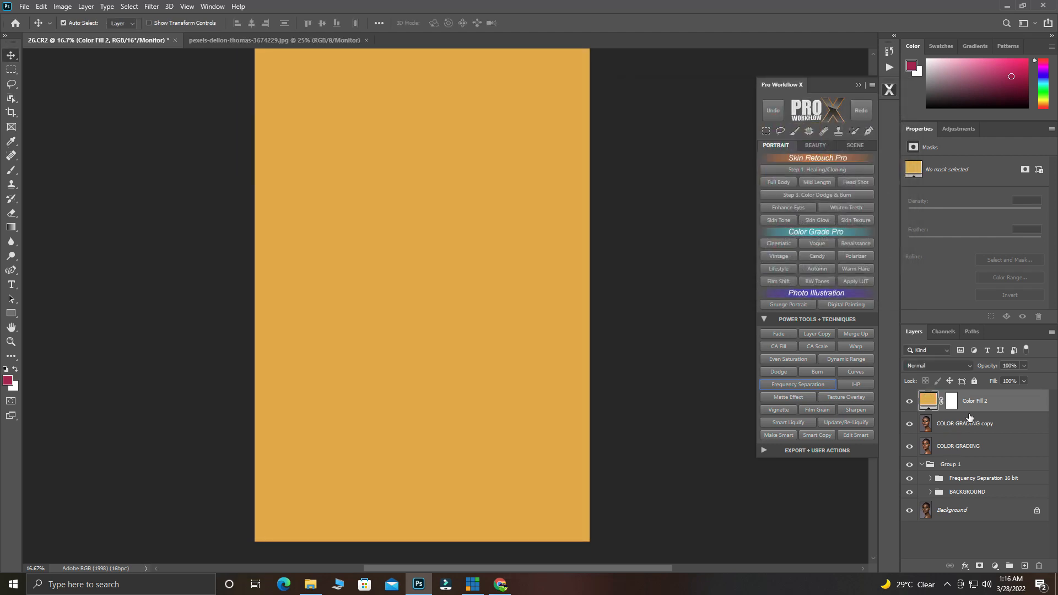
Step: Add a Levels adjustment layer above the golden color fill and group the two layers together
click(951, 403)
click(977, 406)
click(994, 566)
click(987, 416)
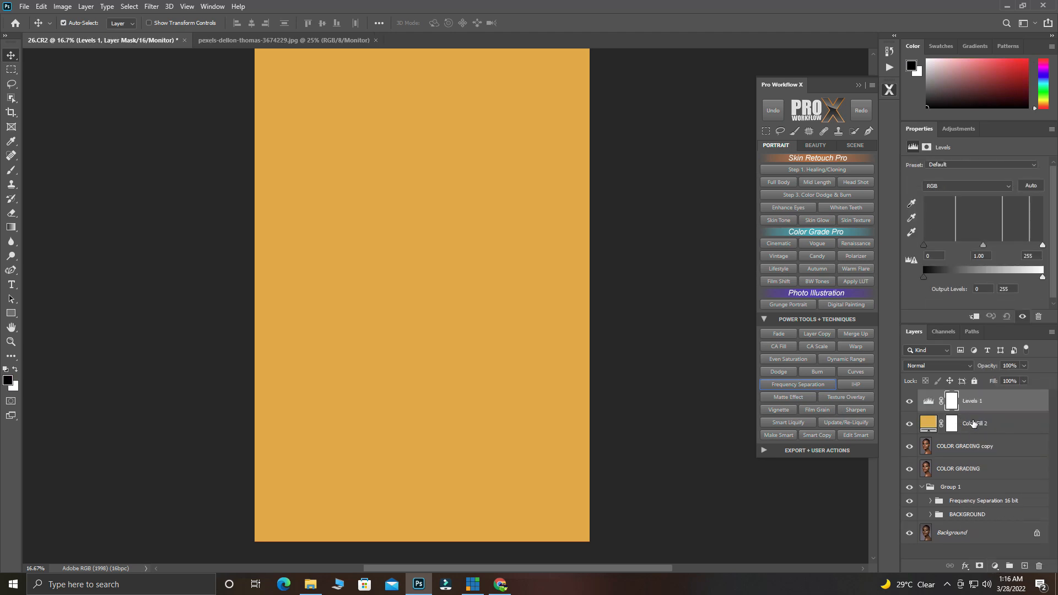
ctrl+click(978, 428)
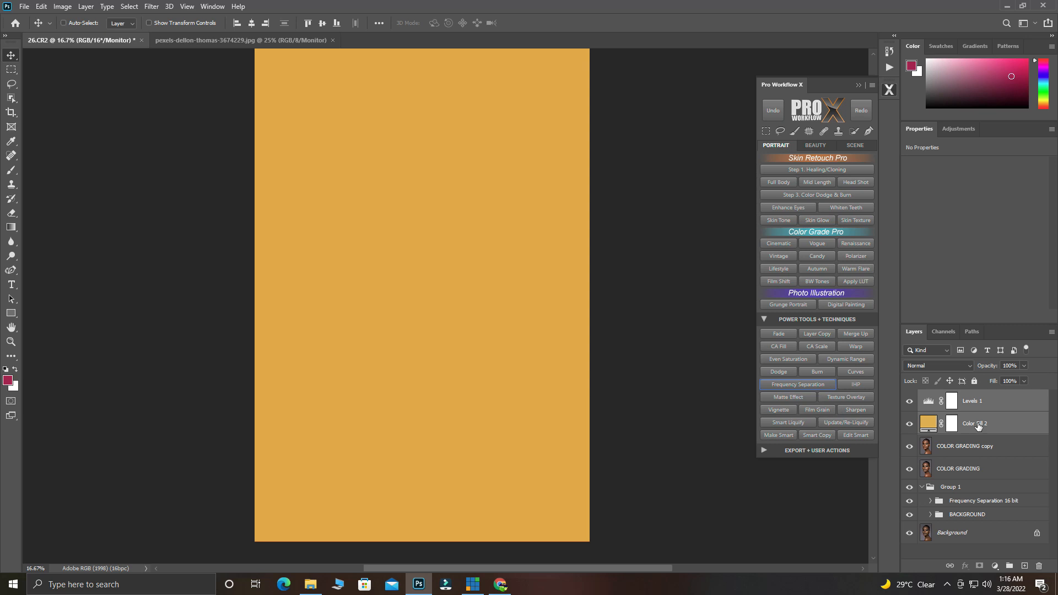
key(ctrl+g)
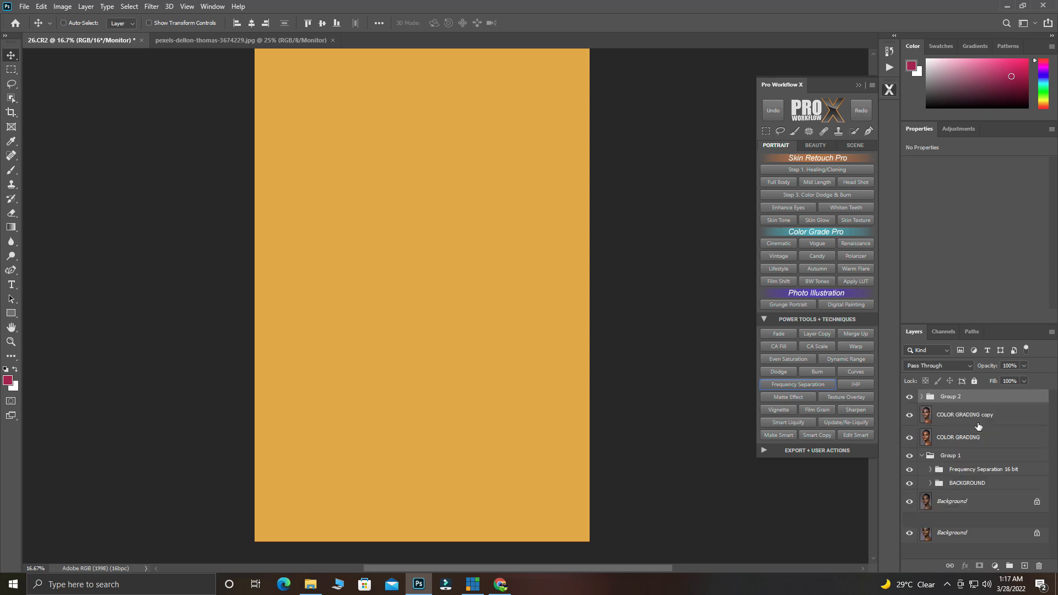
Step: Rename the new group as SKIN TONE
click(922, 397)
click(922, 397)
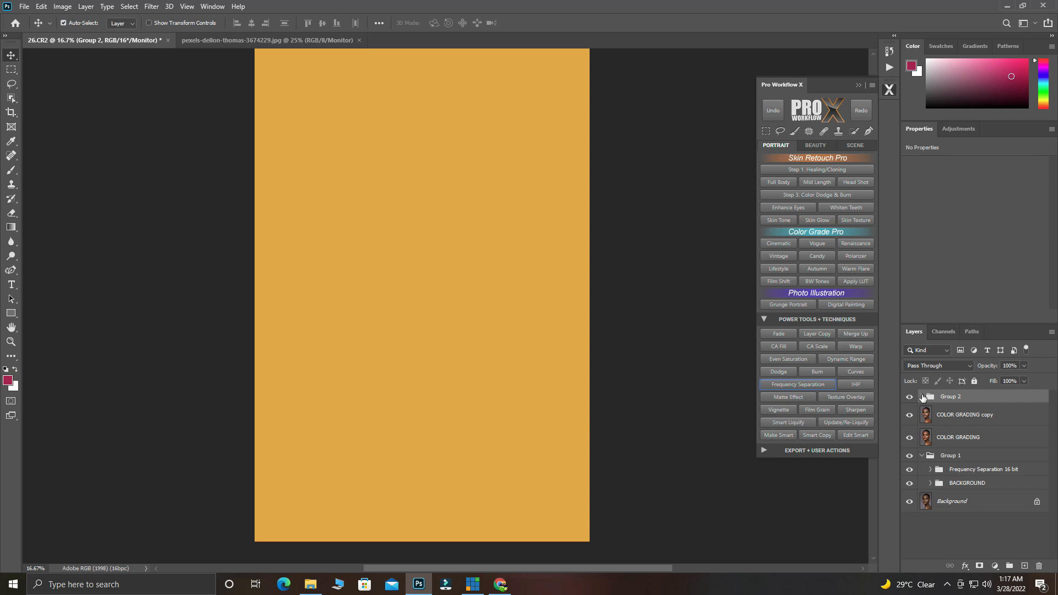
double_click(951, 397)
text(SKIN TONE)
key(Return)
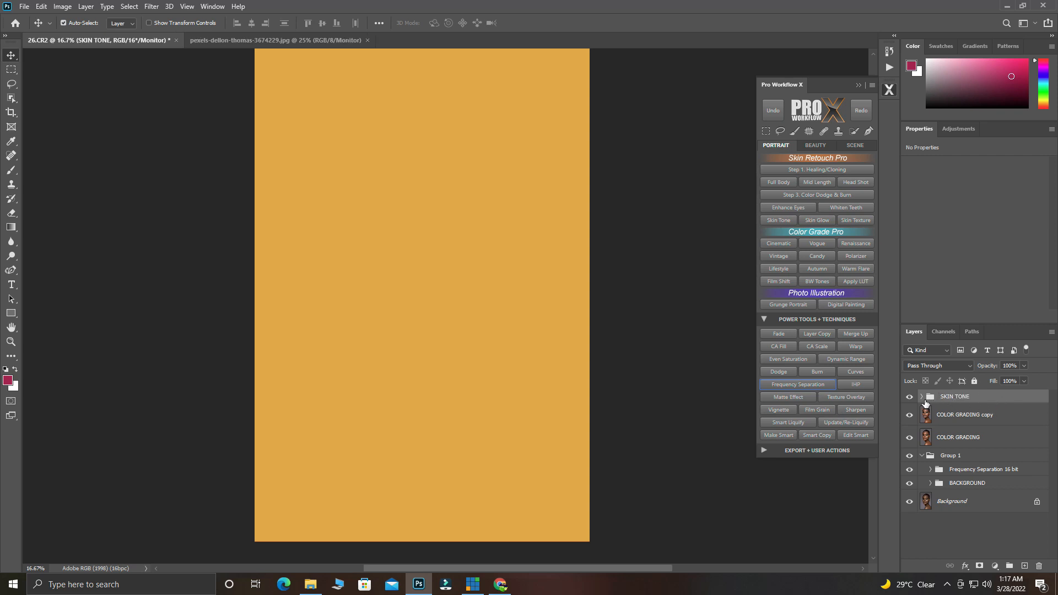
Step: Lower the opacity of the color fill layer in the SKIN TONE group to 31% and invert its mask to black
click(922, 398)
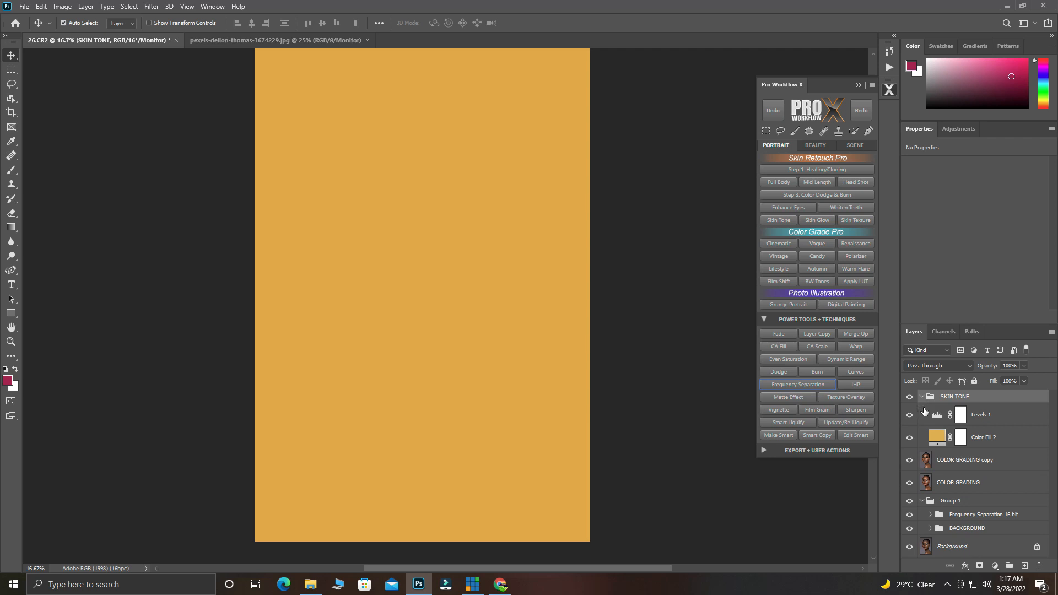
click(939, 438)
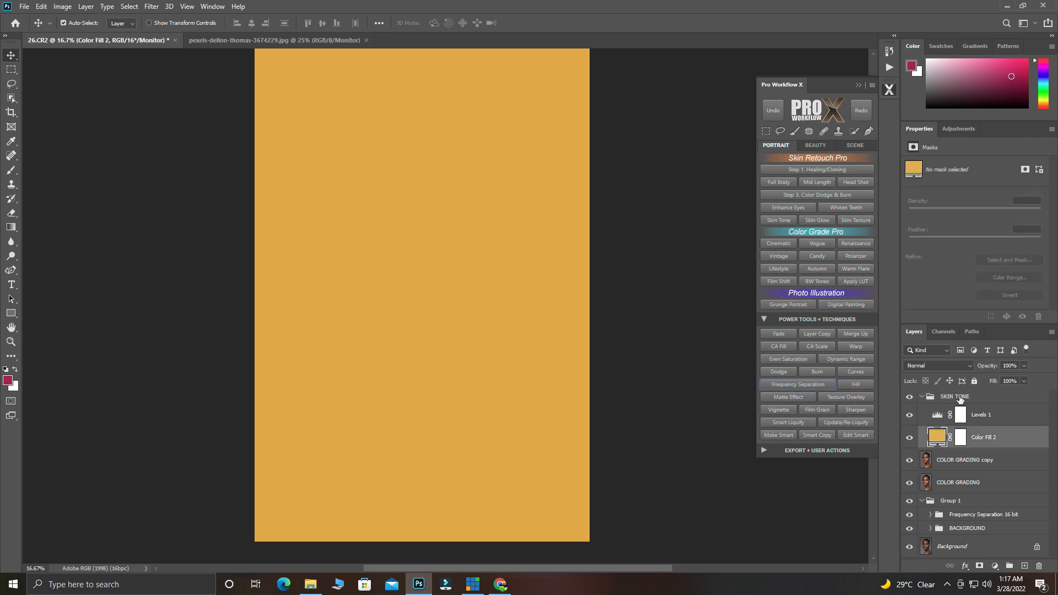
drag(985, 371, 946, 377)
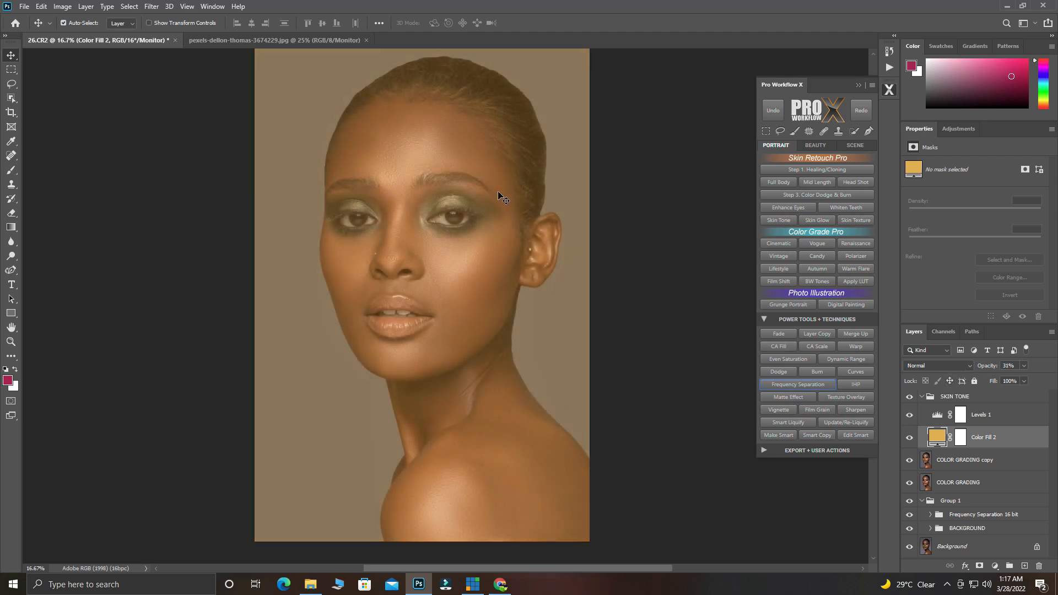
click(958, 438)
key(ctrl+i)
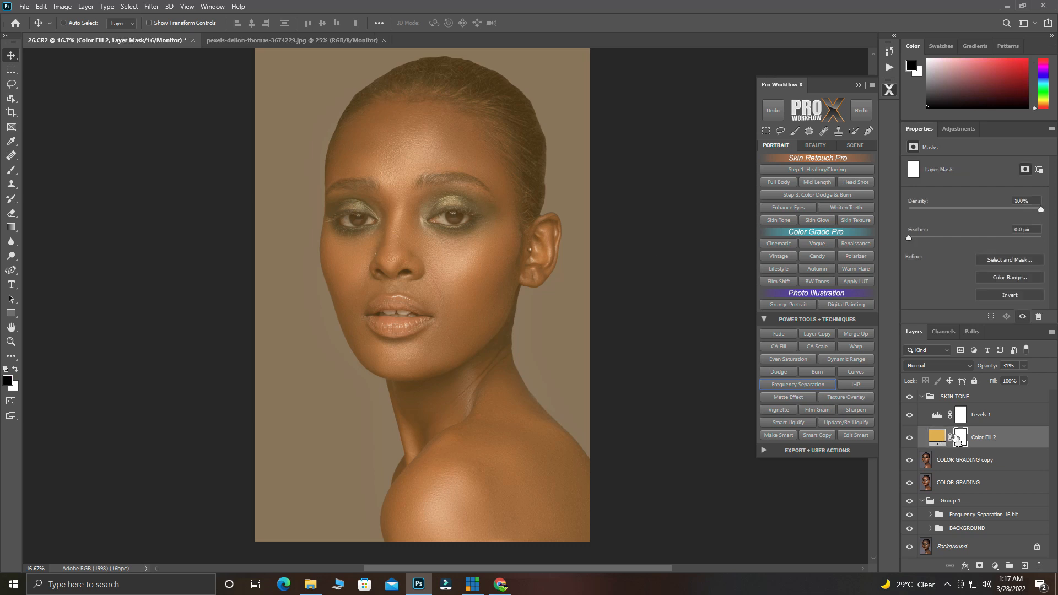
Step: Change the fill color to #e0b29c sampled from the forehead skin, and invert the fill layer's mask back to white
ctrl+click(938, 437)
double_click(938, 437)
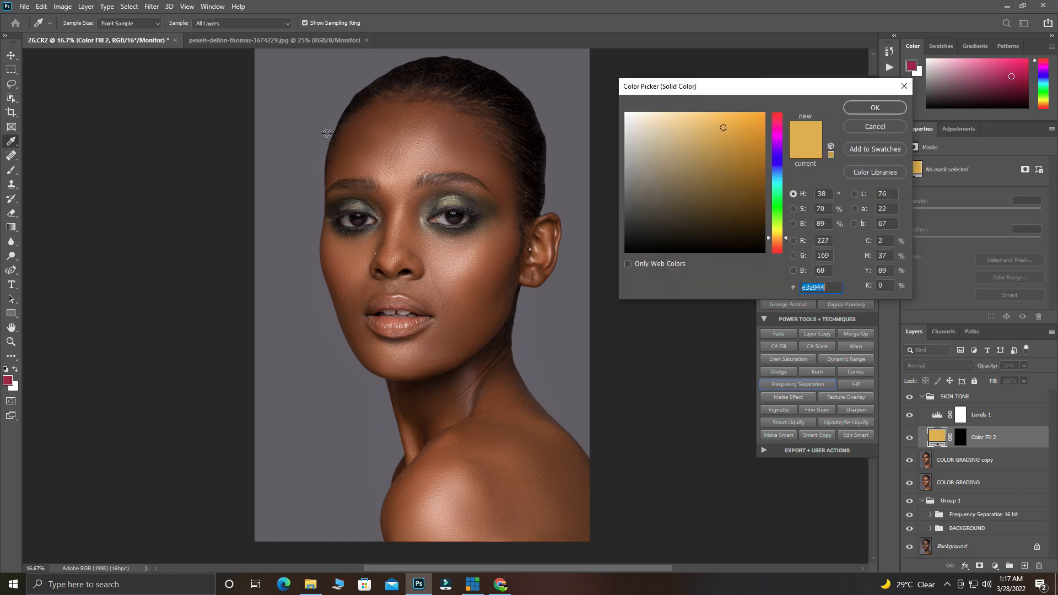
click(407, 159)
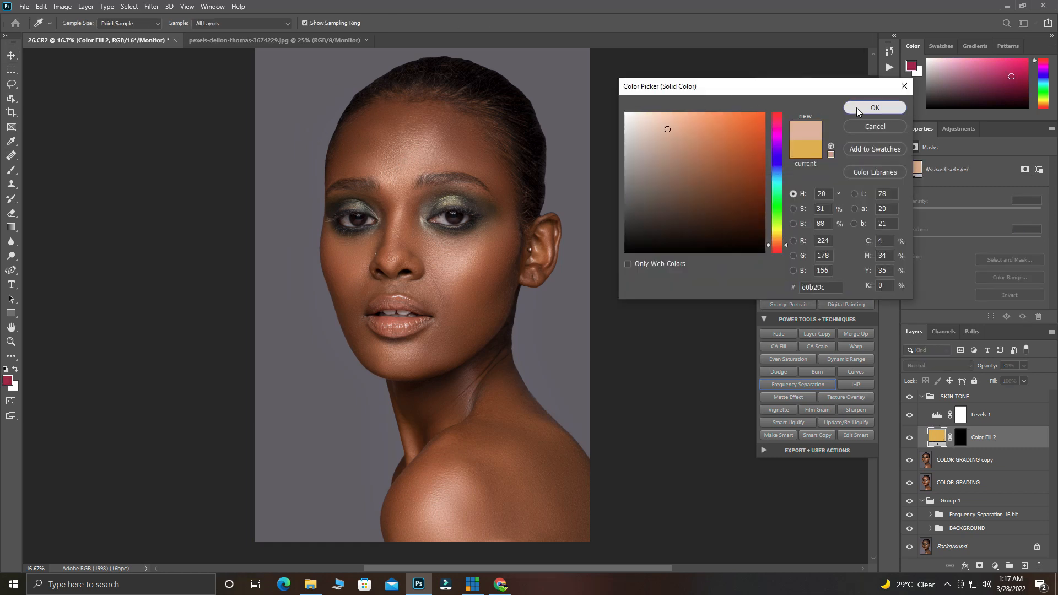
click(875, 107)
click(960, 436)
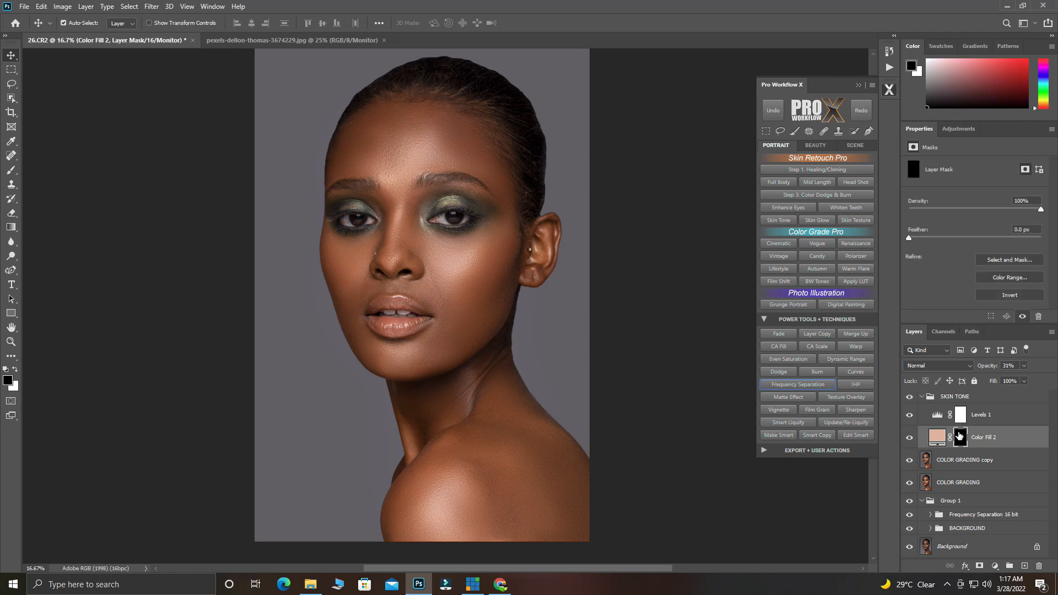
key(ctrl+i)
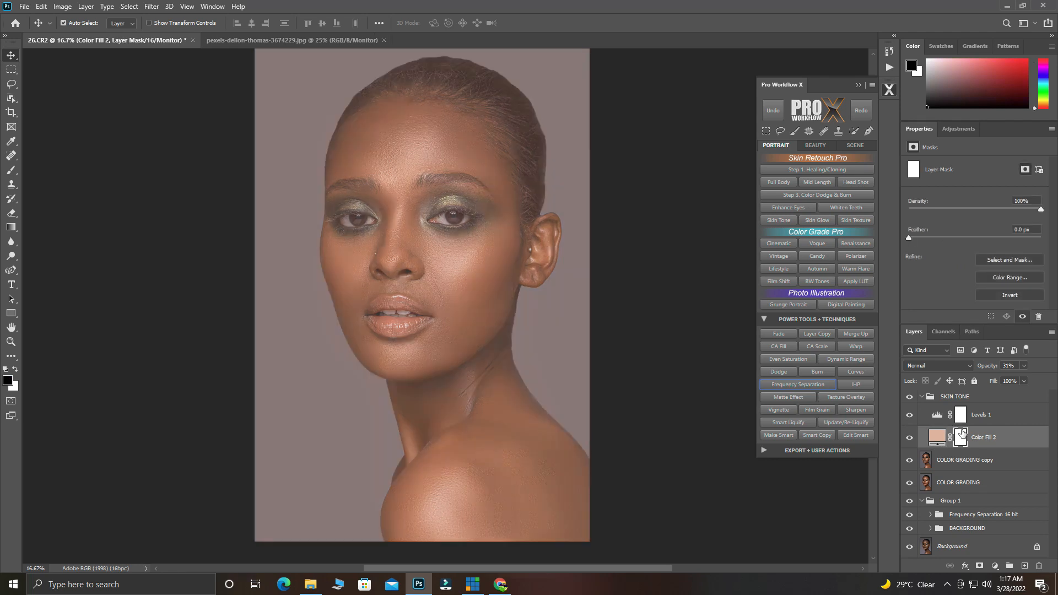
Step: Add a layer mask to the SKIN TONE group and invert it to black
click(978, 395)
click(979, 566)
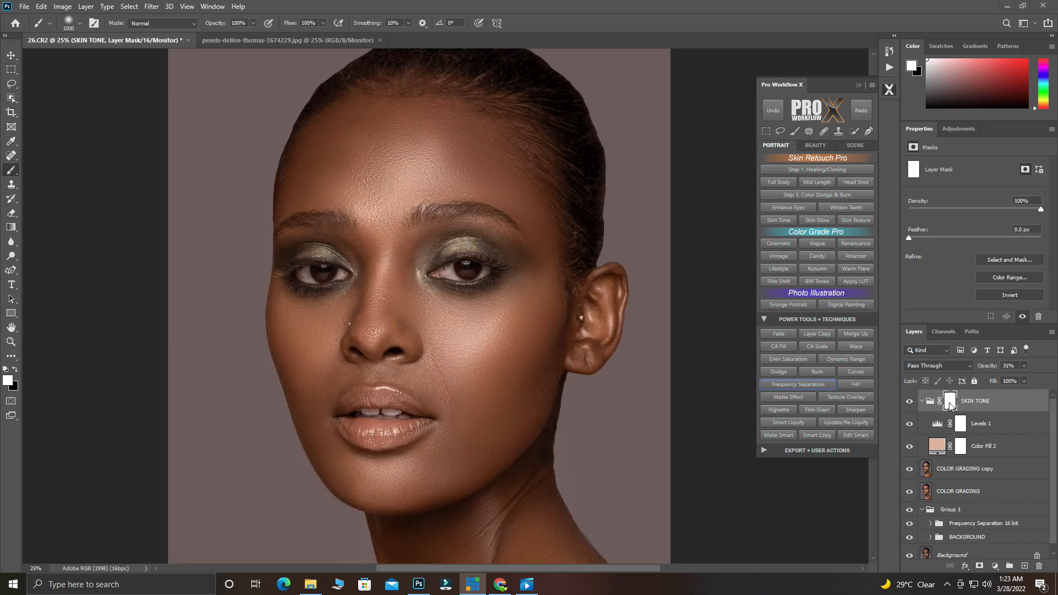
click(950, 406)
drag(949, 405, 950, 408)
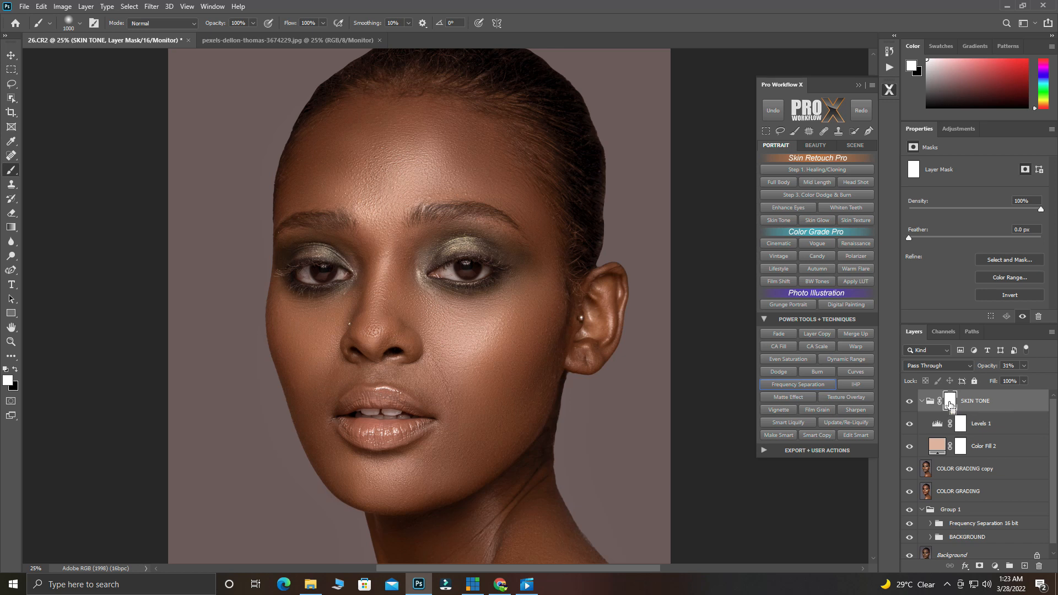
key(ctrl+i)
click(921, 402)
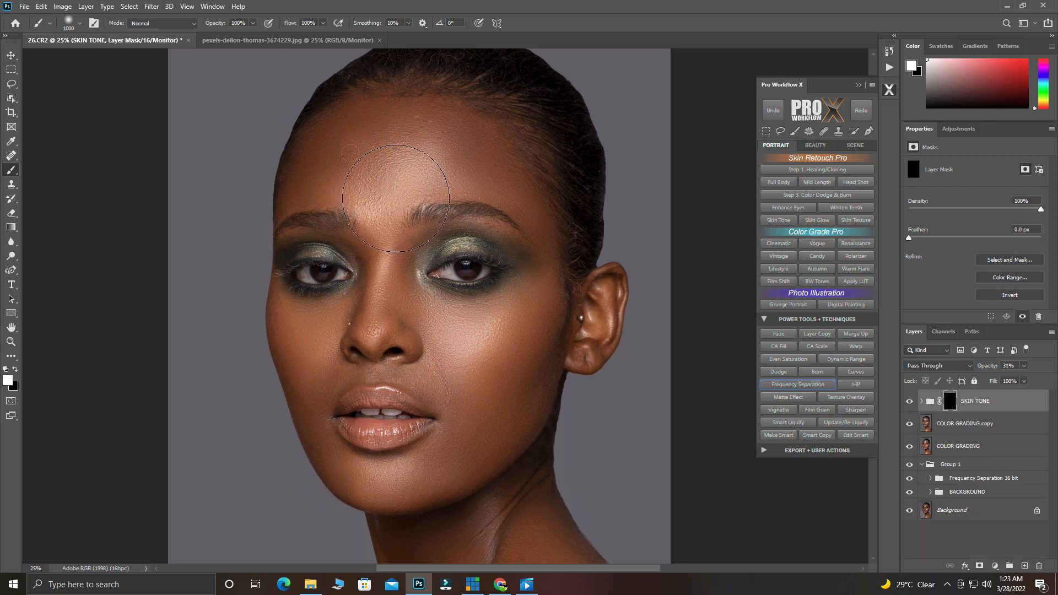
Step: Paint white on the SKIN TONE group mask over the forehead with a 700 px brush
key(bracketleft)
key(bracketleft)
key(bracketleft)
mouse_move(405, 177)
mouse_down()
mouse_move(421, 155)
mouse_move(376, 158)
mouse_move(356, 202)
mouse_move(362, 170)
mouse_move(325, 196)
mouse_move(358, 167)
mouse_move(497, 201)
mouse_move(427, 172)
mouse_move(439, 160)
mouse_move(486, 178)
mouse_up()
Step: Set the blend mode of the color fill layer in the SKIN TONE group to Normal
click(922, 402)
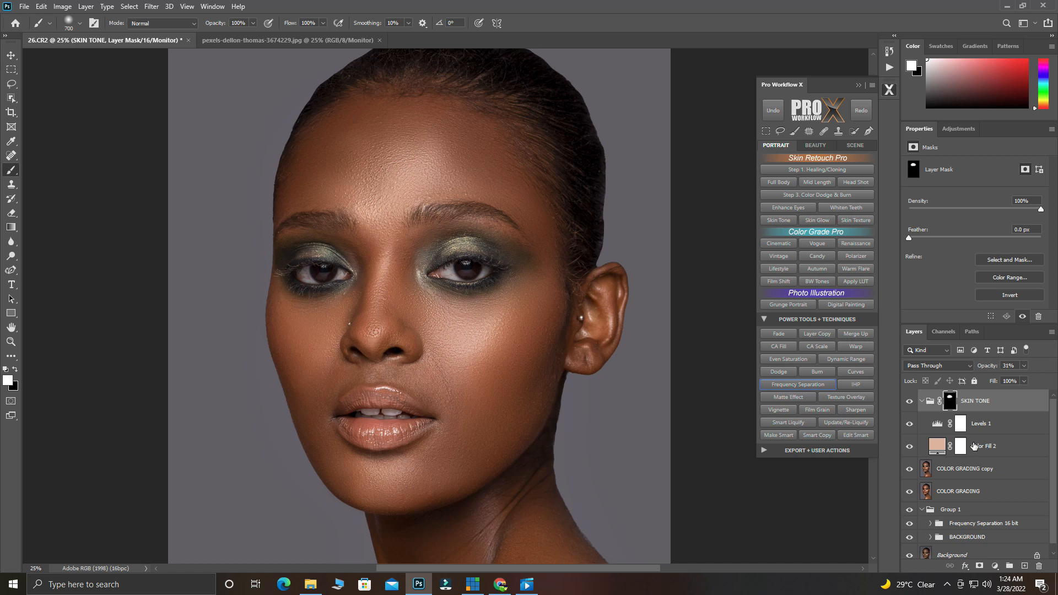
click(974, 446)
click(937, 366)
click(932, 312)
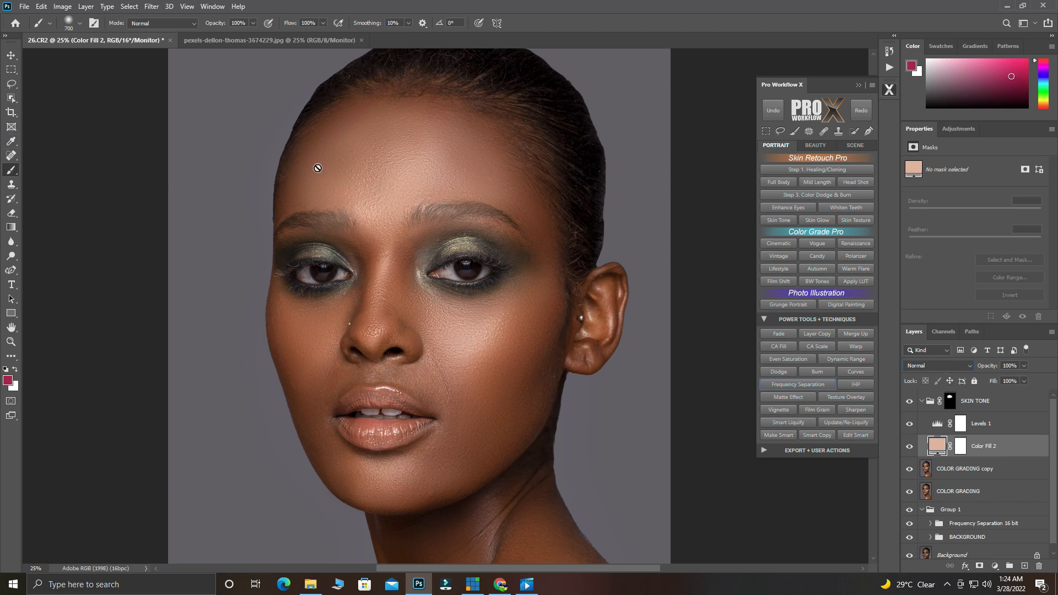
Step: Paint white on the SKIN TONE group mask over the ear-side temple, the forehead edge and the large cheek
click(950, 401)
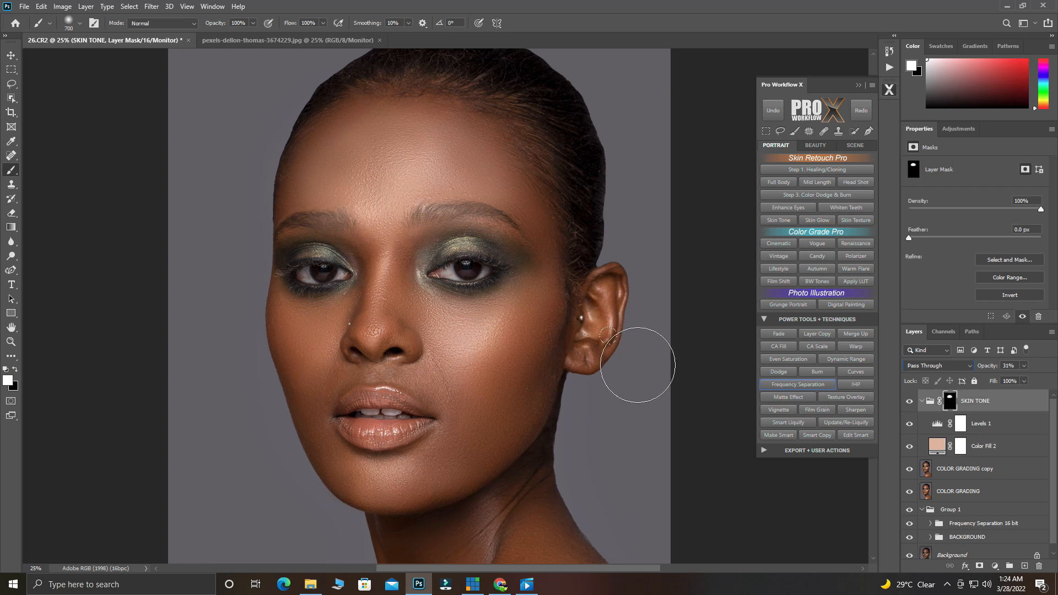
drag(483, 168, 505, 177)
key(bracketleft)
key(bracketleft)
key(bracketleft)
key(bracketleft)
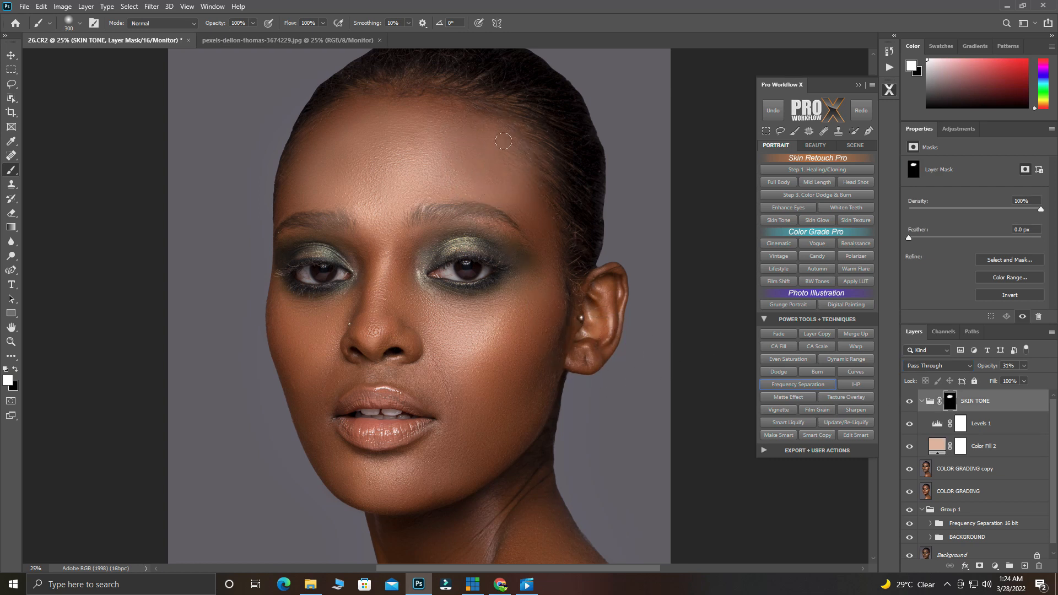
key(bracketright)
key(bracketright)
mouse_move(507, 139)
mouse_down()
mouse_move(433, 99)
mouse_move(397, 104)
mouse_move(321, 143)
mouse_move(295, 213)
mouse_move(340, 219)
mouse_move(388, 242)
mouse_move(407, 230)
mouse_move(386, 294)
mouse_move(388, 278)
mouse_move(410, 340)
mouse_move(533, 308)
mouse_move(520, 222)
mouse_move(528, 249)
mouse_move(518, 235)
mouse_move(530, 233)
mouse_move(529, 310)
mouse_move(491, 438)
mouse_move(494, 400)
mouse_move(449, 379)
mouse_move(413, 386)
mouse_move(569, 320)
mouse_move(579, 350)
mouse_move(598, 330)
mouse_move(589, 301)
mouse_up()
Step: Extend the white brushing on the group mask over the ear and the jaw below it using a smaller brush
key(p)
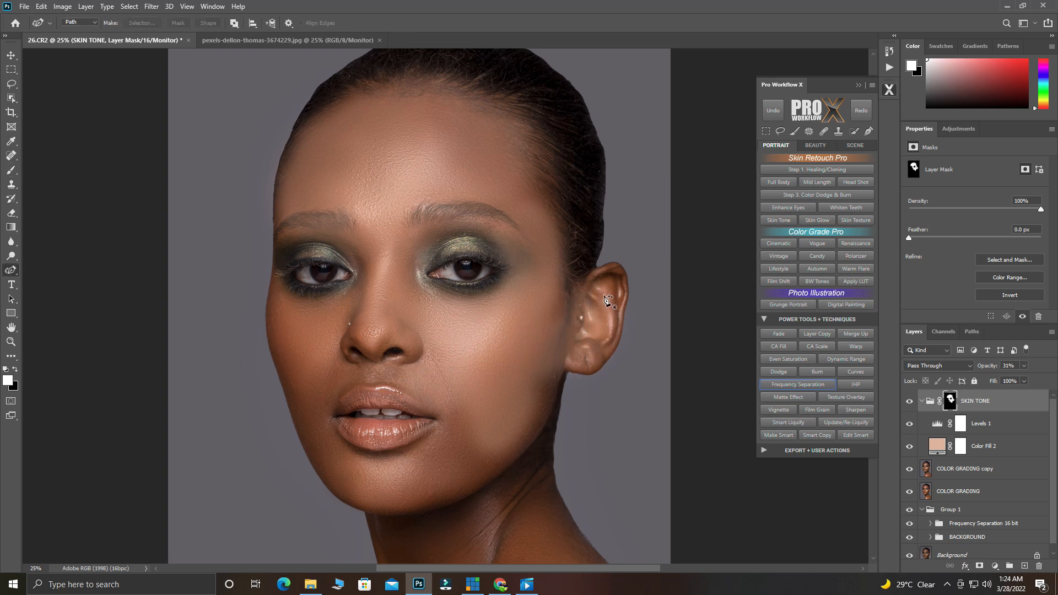
key(b)
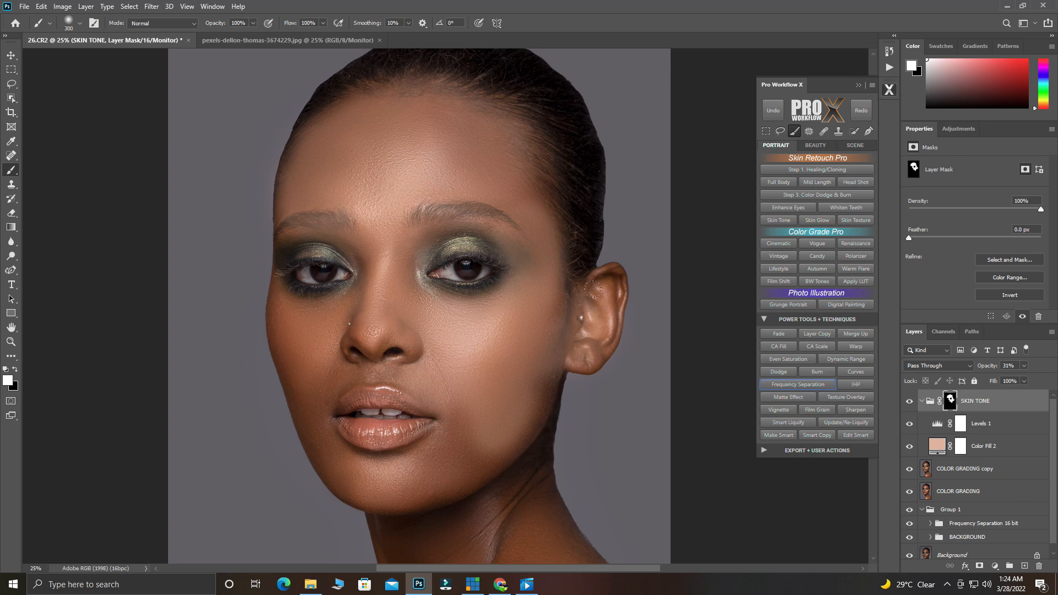
key(bracketleft)
mouse_move(618, 287)
mouse_down()
mouse_move(598, 361)
mouse_move(562, 372)
mouse_move(520, 485)
mouse_move(547, 435)
mouse_move(548, 419)
mouse_move(544, 451)
mouse_move(526, 424)
mouse_move(534, 392)
mouse_move(501, 440)
mouse_move(463, 380)
mouse_up()
Step: Brush the skin tone onto the nose and the cheek on the far side of the face in the group mask
key(bracketright)
key(bracketright)
key(bracketright)
key(bracketleft)
mouse_move(370, 307)
mouse_down()
mouse_move(336, 347)
mouse_move(364, 363)
mouse_move(397, 339)
mouse_move(303, 342)
mouse_move(278, 323)
mouse_move(279, 306)
mouse_move(286, 350)
mouse_move(278, 291)
mouse_up()
Step: Brush the skin tone over the far lower cheek, chin and upper neck with a brush of about 175 px
key(bracketleft)
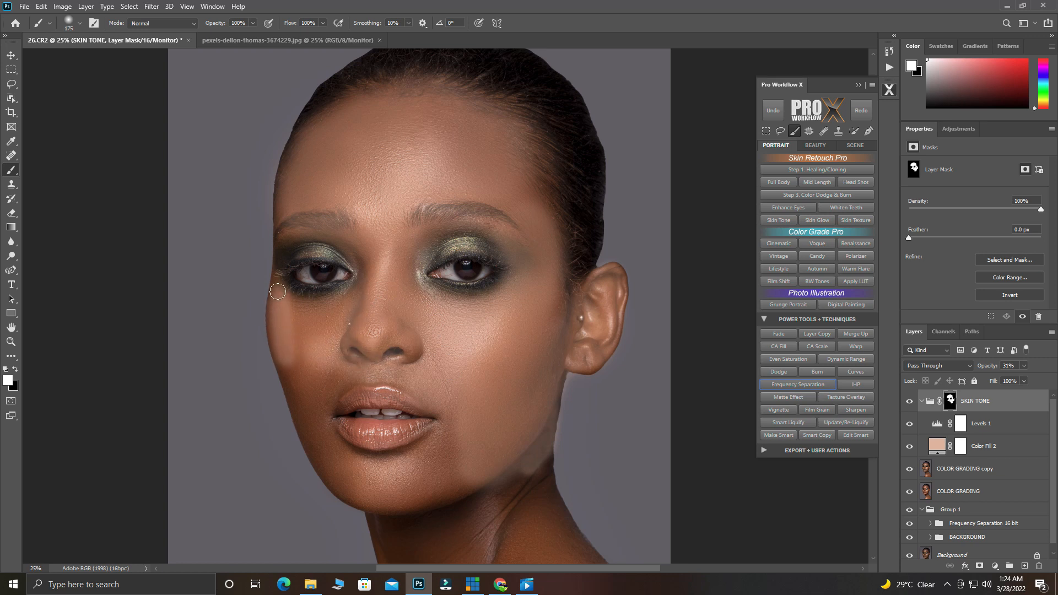
mouse_move(289, 362)
mouse_down()
mouse_move(314, 439)
mouse_move(286, 361)
mouse_move(325, 416)
mouse_move(321, 368)
mouse_move(293, 337)
mouse_move(328, 404)
mouse_move(340, 386)
mouse_up()
mouse_move(444, 414)
mouse_down()
mouse_move(402, 446)
mouse_move(362, 454)
mouse_move(327, 434)
mouse_move(357, 474)
mouse_move(310, 436)
mouse_move(372, 504)
mouse_move(402, 508)
mouse_move(356, 488)
mouse_up()
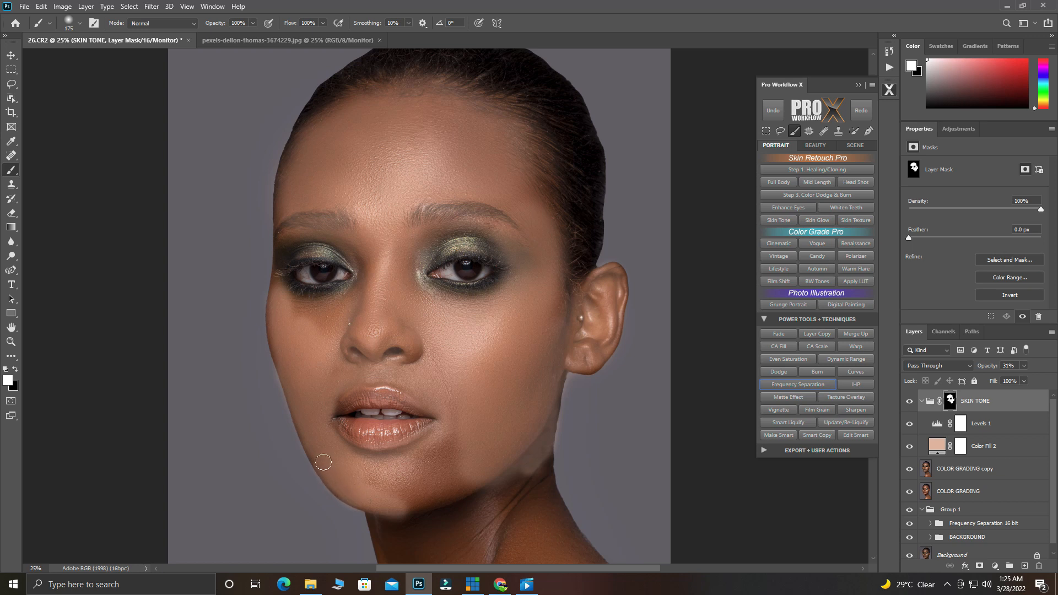
mouse_move(373, 488)
mouse_down()
mouse_move(437, 485)
mouse_move(464, 435)
mouse_move(449, 433)
mouse_move(431, 473)
mouse_up()
scroll(479, 461, down, 3)
mouse_move(528, 362)
mouse_down()
mouse_move(522, 403)
mouse_move(547, 282)
mouse_move(490, 448)
mouse_move(474, 411)
mouse_move(423, 453)
mouse_move(421, 406)
mouse_up()
Step: Fill in the mask under the far eye and around its outer corner, resizing the brush between strokes
key(bracketright)
key(bracketright)
key(bracketright)
key(bracketright)
key(bracketright)
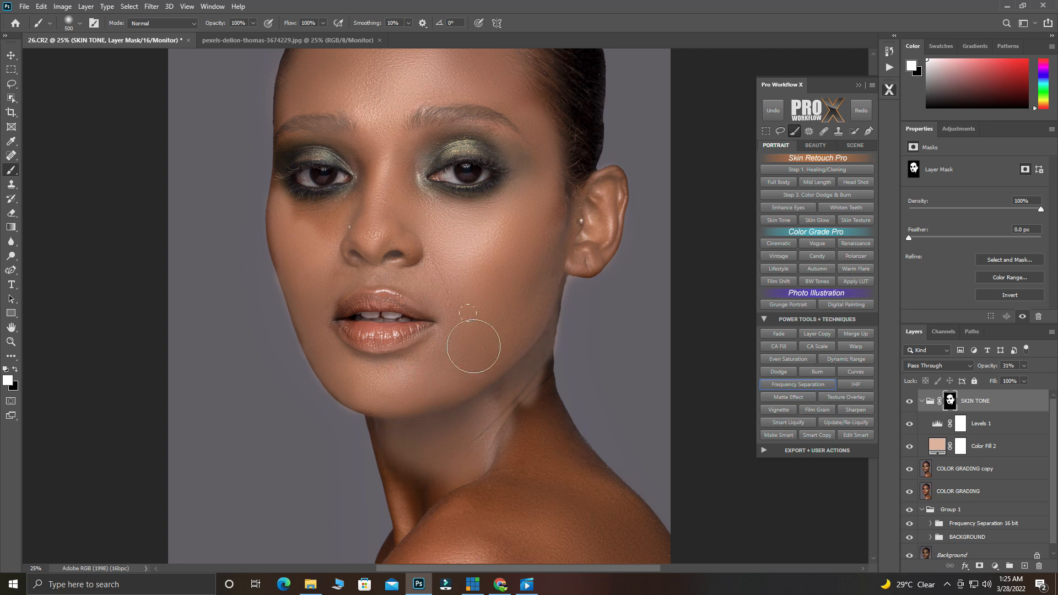
drag(338, 227, 310, 231)
key(bracketleft)
key(bracketleft)
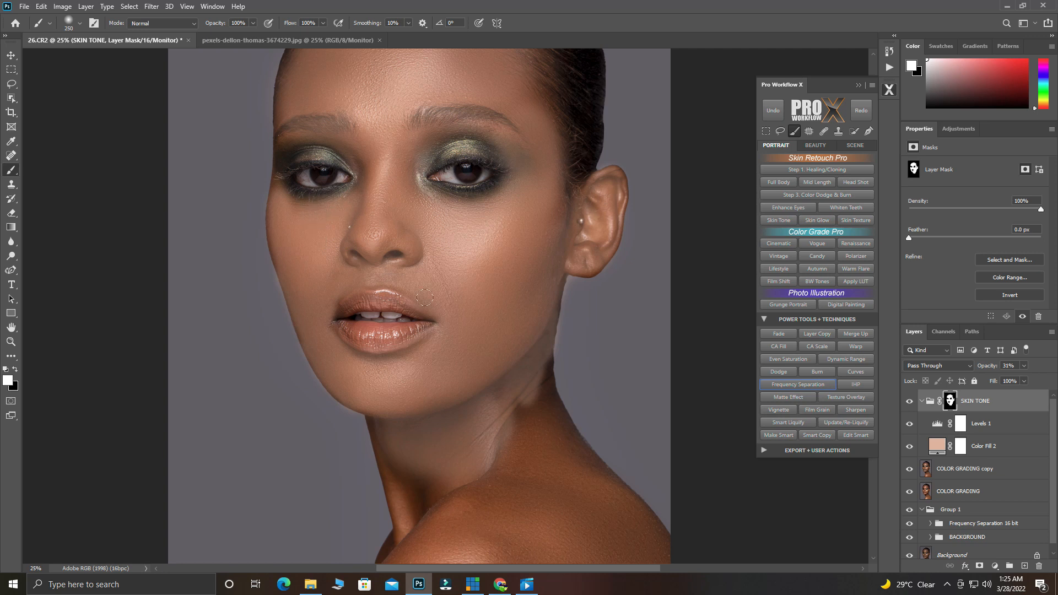
scroll(425, 298, down, 2)
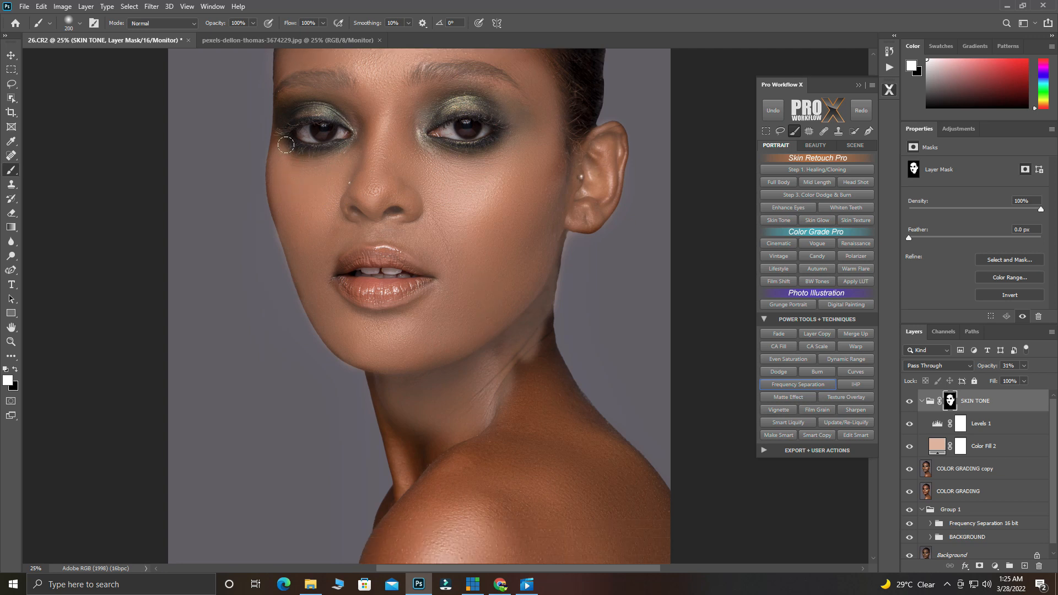
drag(284, 105, 276, 152)
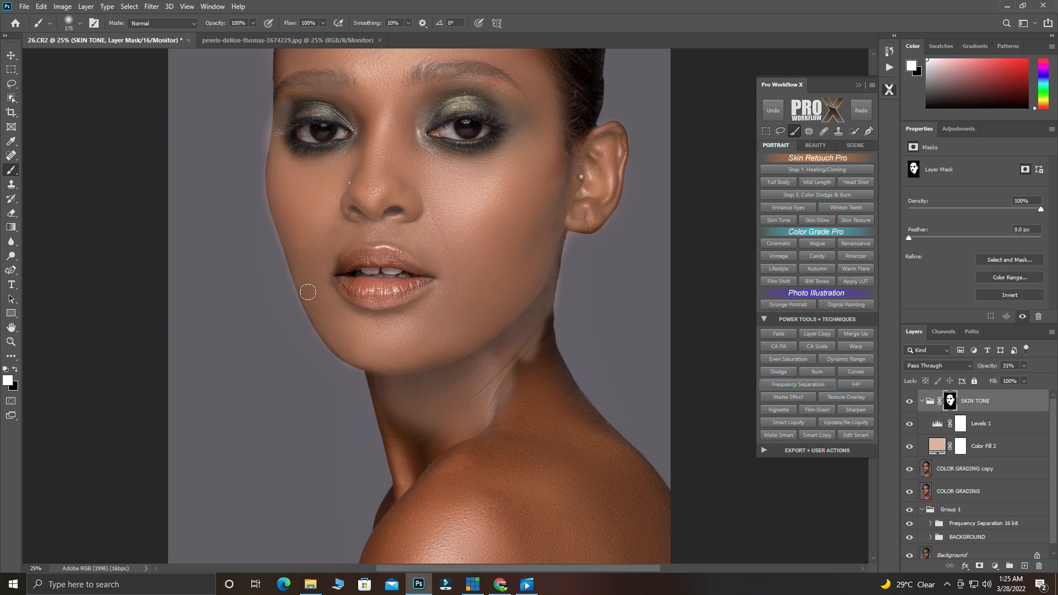
Step: Brush white over the neck and back of the shoulder on the SKIN TONE mask, enlarging the brush to about 500 px
scroll(522, 396, down, 2)
key(])
key(])
key(])
mouse_move(539, 278)
mouse_down()
mouse_move(539, 354)
mouse_move(496, 549)
mouse_move(560, 408)
mouse_move(522, 345)
mouse_move(546, 369)
mouse_move(548, 405)
mouse_move(541, 333)
mouse_move(577, 420)
mouse_move(624, 471)
mouse_move(580, 561)
mouse_move(538, 559)
mouse_up()
key(])
key(])
key(])
key(])
key([)
key([)
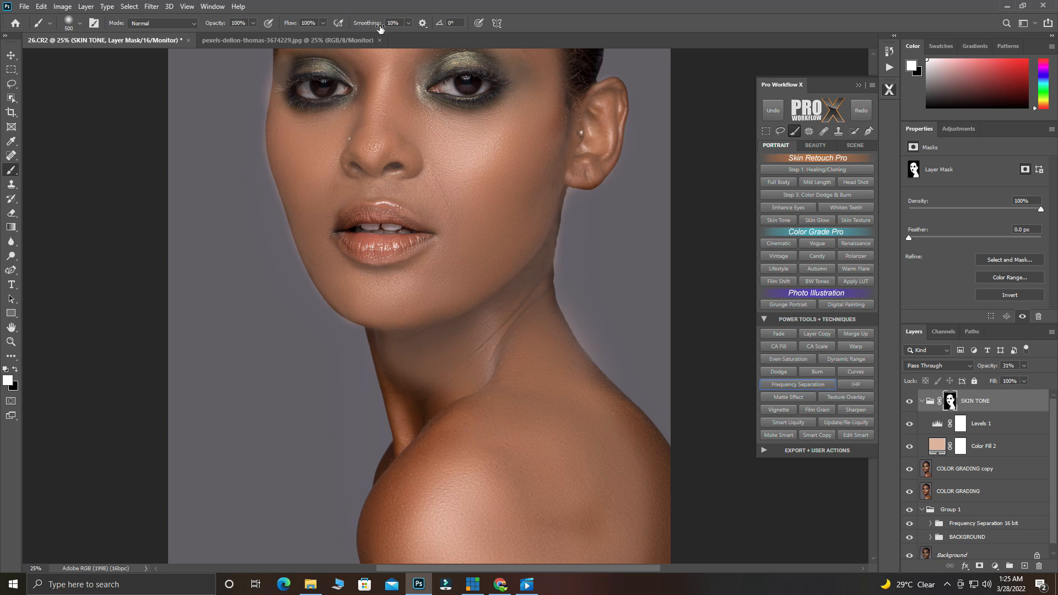
Step: Lower the brush flow to 80% and paint the front of the shoulder and neck on the mask, using about 250 px
drag(288, 26, 276, 29)
mouse_move(599, 437)
mouse_down()
mouse_move(624, 441)
mouse_move(599, 431)
mouse_move(626, 447)
mouse_move(658, 545)
mouse_move(638, 471)
mouse_move(663, 527)
mouse_move(505, 552)
mouse_move(422, 545)
mouse_move(390, 557)
mouse_move(428, 508)
mouse_move(435, 475)
mouse_move(414, 489)
mouse_move(416, 436)
mouse_up()
key(bracketleft)
mouse_move(400, 389)
mouse_down()
mouse_move(420, 439)
mouse_move(423, 425)
mouse_move(379, 336)
mouse_up()
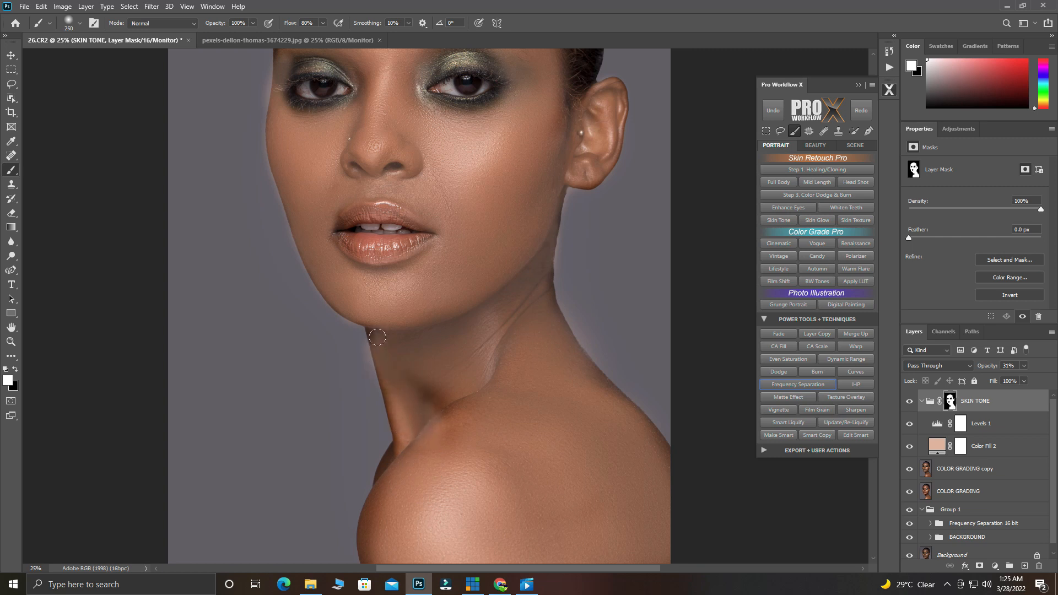
mouse_move(418, 472)
mouse_down()
mouse_move(392, 456)
mouse_move(380, 534)
mouse_move(372, 518)
mouse_move(368, 532)
mouse_up()
scroll(382, 512, down, 2)
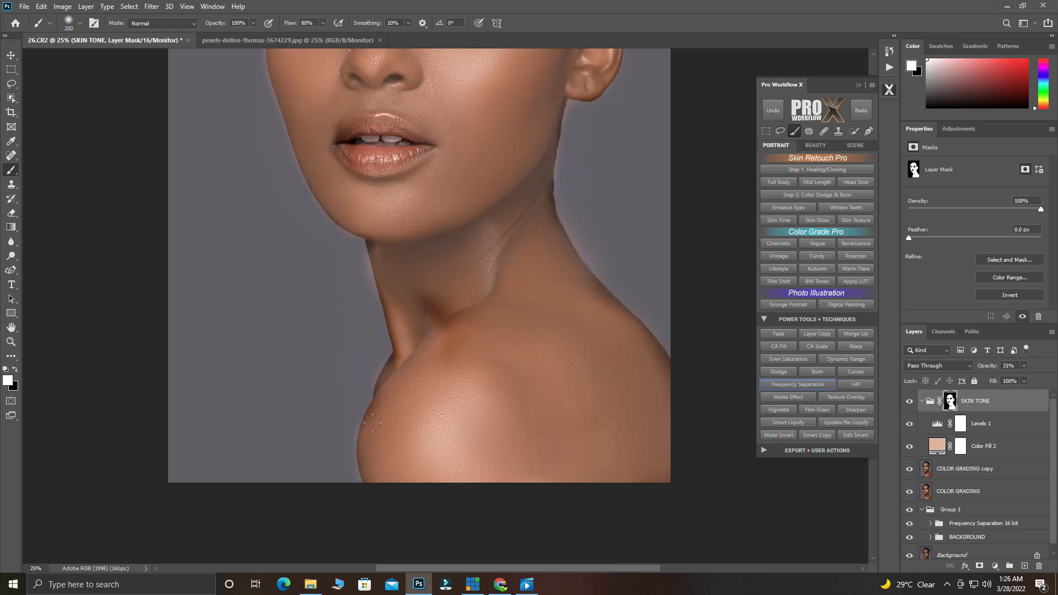
mouse_move(398, 360)
mouse_down()
mouse_move(449, 311)
mouse_move(460, 321)
mouse_up()
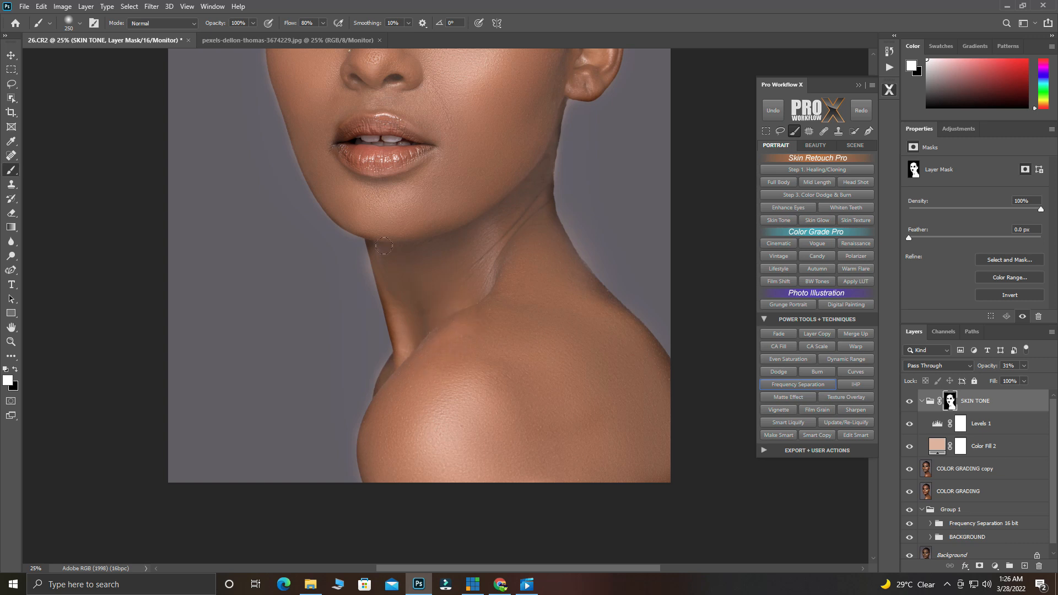
Step: Clean the mask along the edges of the neck and face in black with a brush of about 100 px
key(bracketleft)
key(bracketleft)
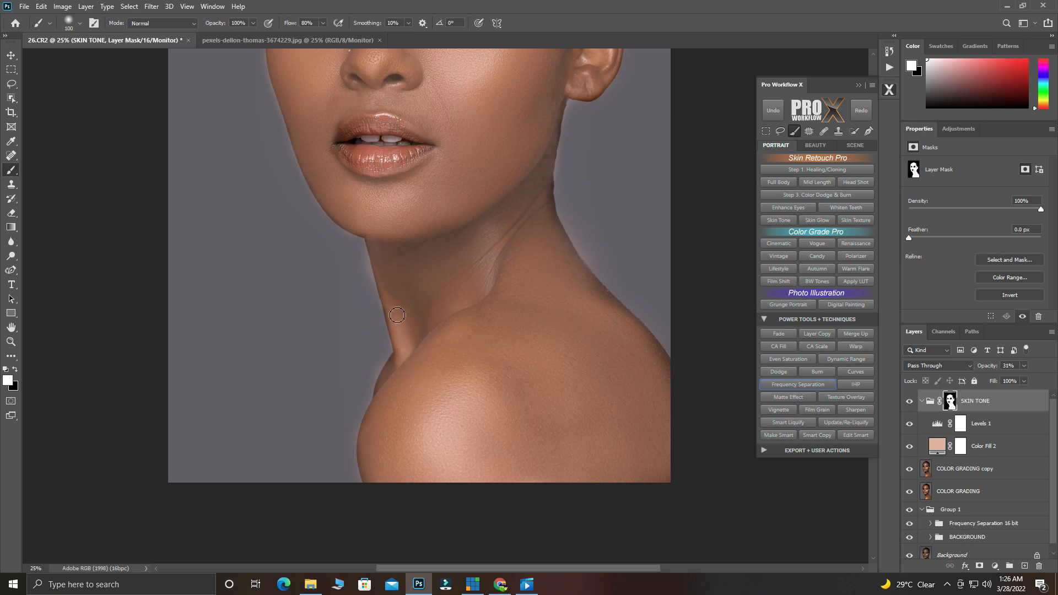
key(x)
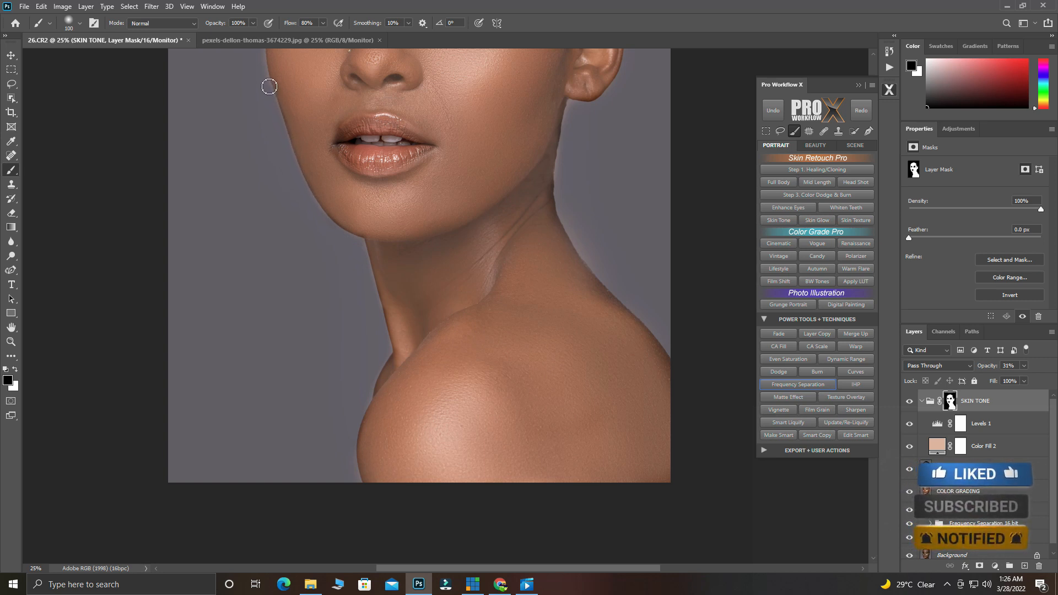
scroll(268, 72, up, 5)
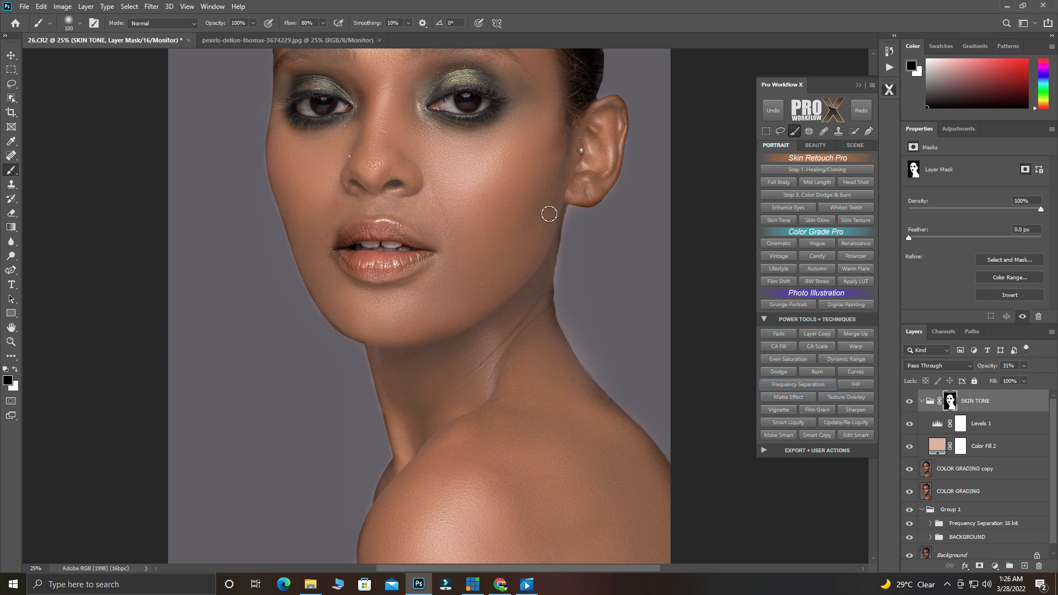
scroll(548, 213, up, 3)
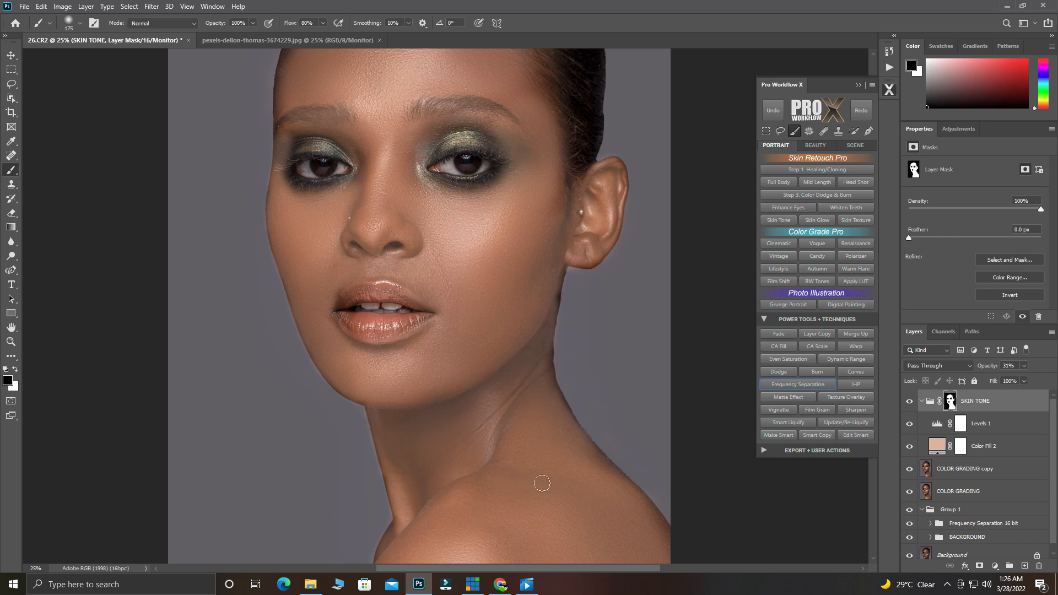
Step: Paint white on the mask along the neck and shoulder, around both eyes and across the forehead with a 175 px brush
key(x)
mouse_move(547, 385)
mouse_down()
mouse_move(560, 417)
mouse_move(627, 494)
mouse_up()
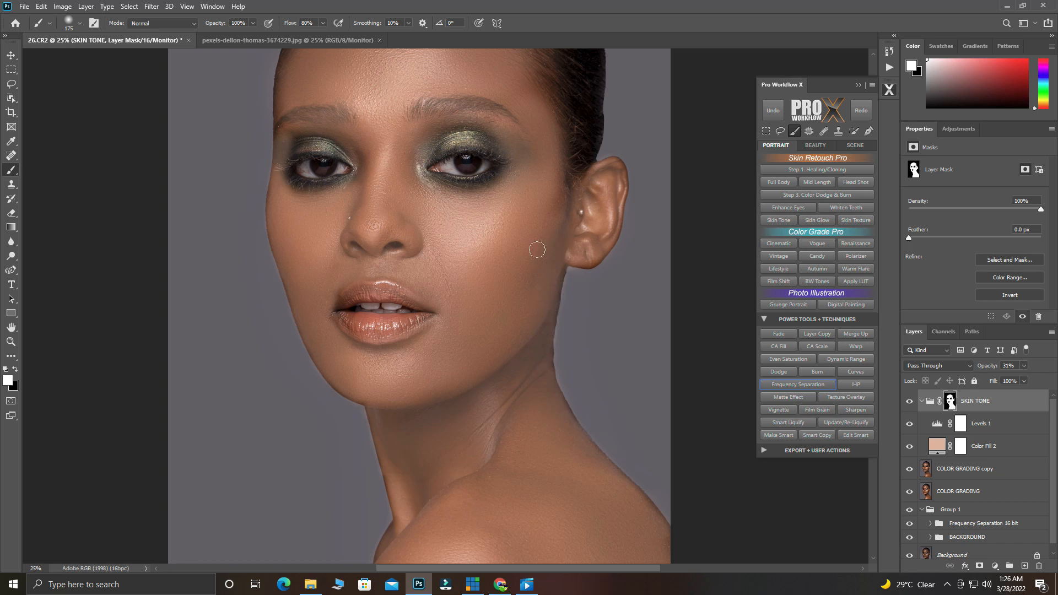
mouse_move(429, 152)
mouse_down()
mouse_move(429, 130)
mouse_move(415, 162)
mouse_move(455, 126)
mouse_move(506, 161)
mouse_up()
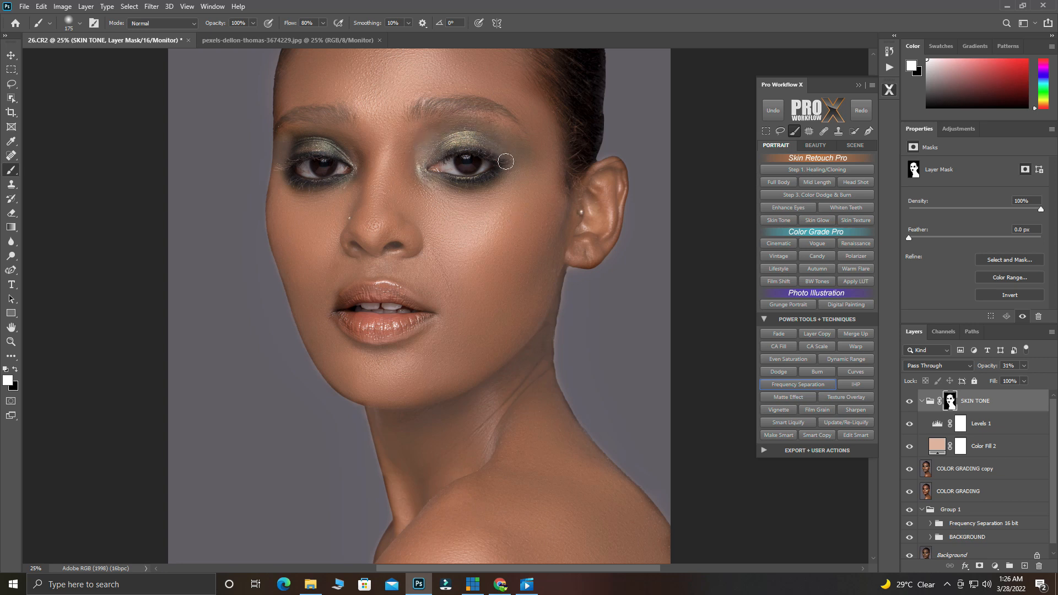
mouse_move(351, 185)
mouse_down()
mouse_move(343, 139)
mouse_move(285, 139)
mouse_move(296, 128)
mouse_move(363, 127)
mouse_move(349, 140)
mouse_move(284, 121)
mouse_move(289, 81)
mouse_up()
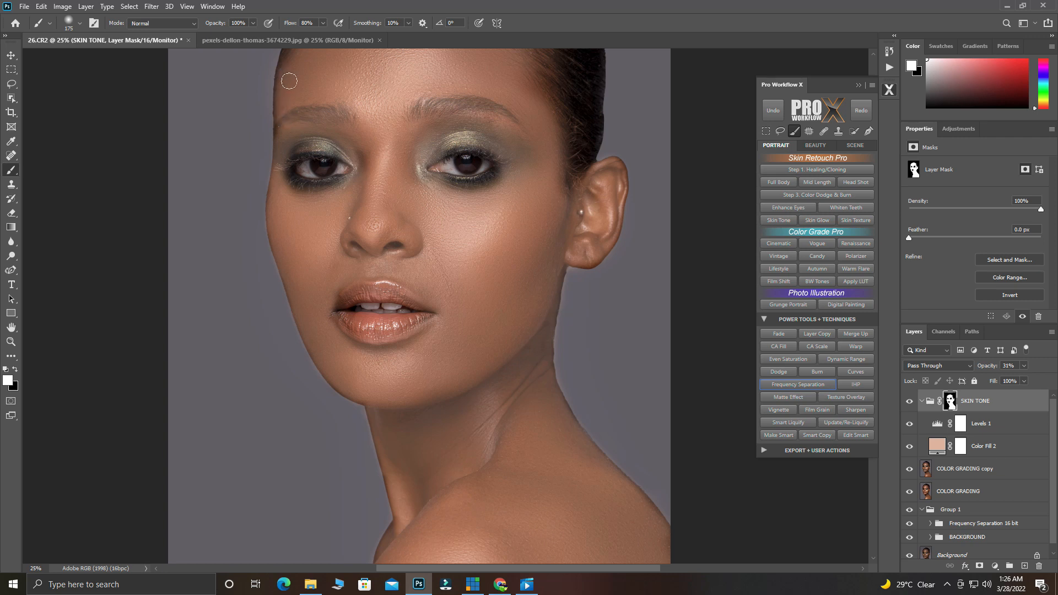
scroll(414, 117, up, 3)
mouse_move(302, 152)
mouse_down()
mouse_move(366, 99)
mouse_move(350, 99)
mouse_move(524, 130)
mouse_move(559, 254)
mouse_up()
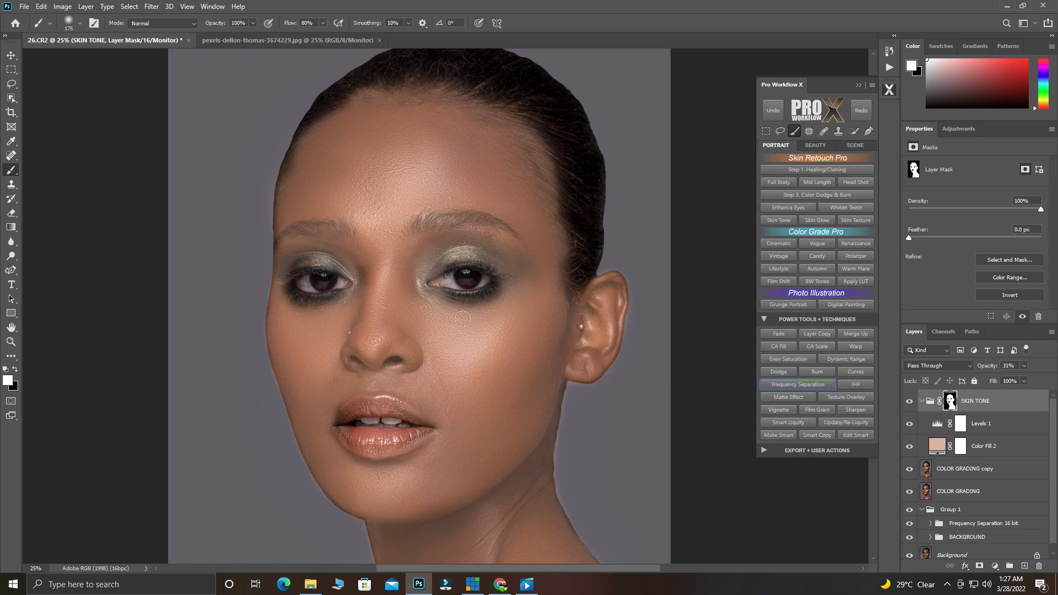
Step: Set the blend mode of the Color Fill 2 layer to Color
key(ctrl+minus)
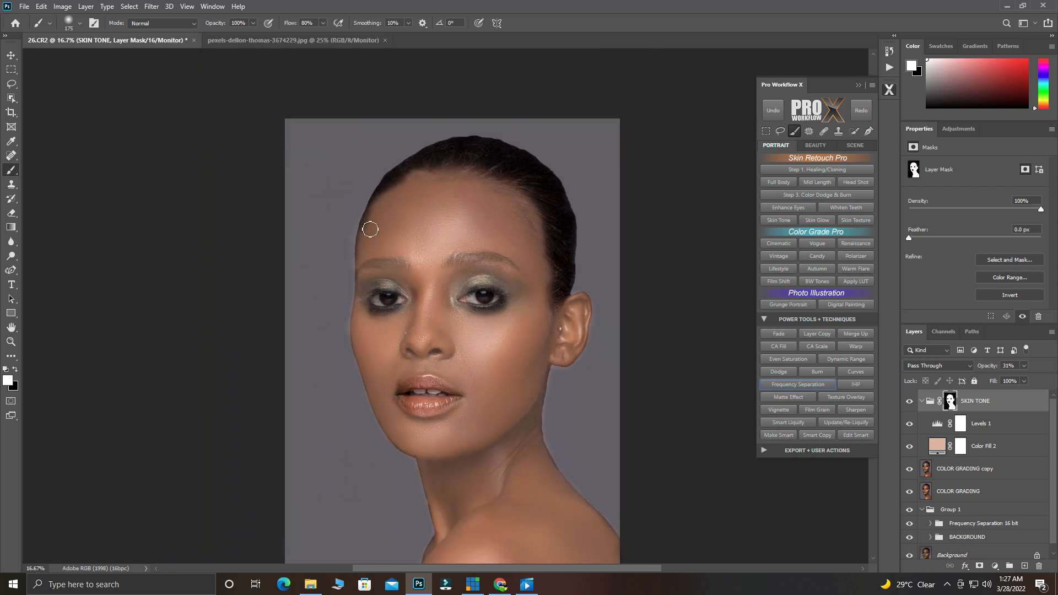
scroll(504, 338, down, 2)
scroll(503, 338, down, 2)
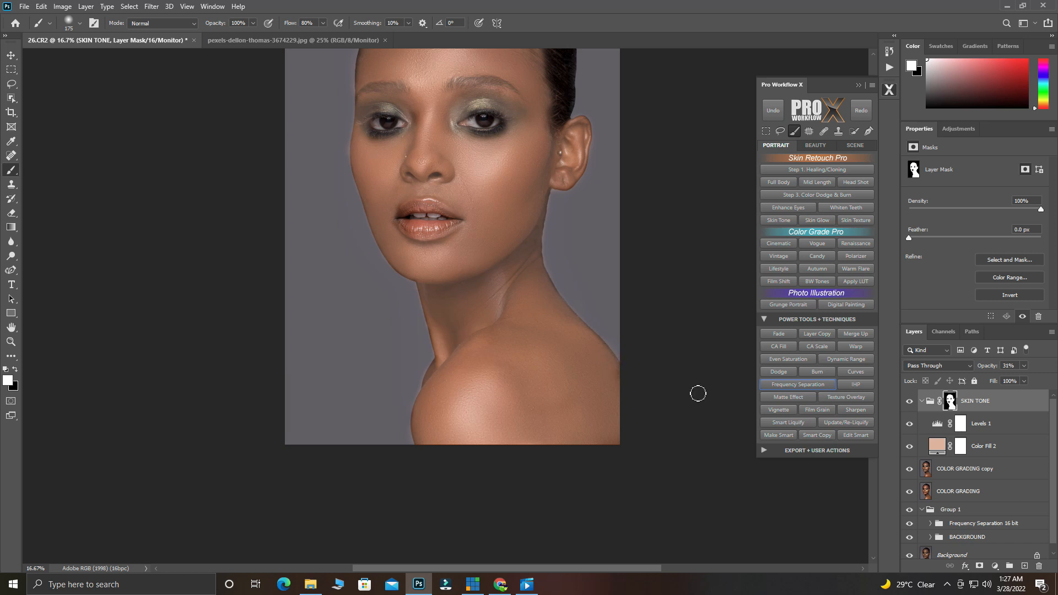
click(978, 446)
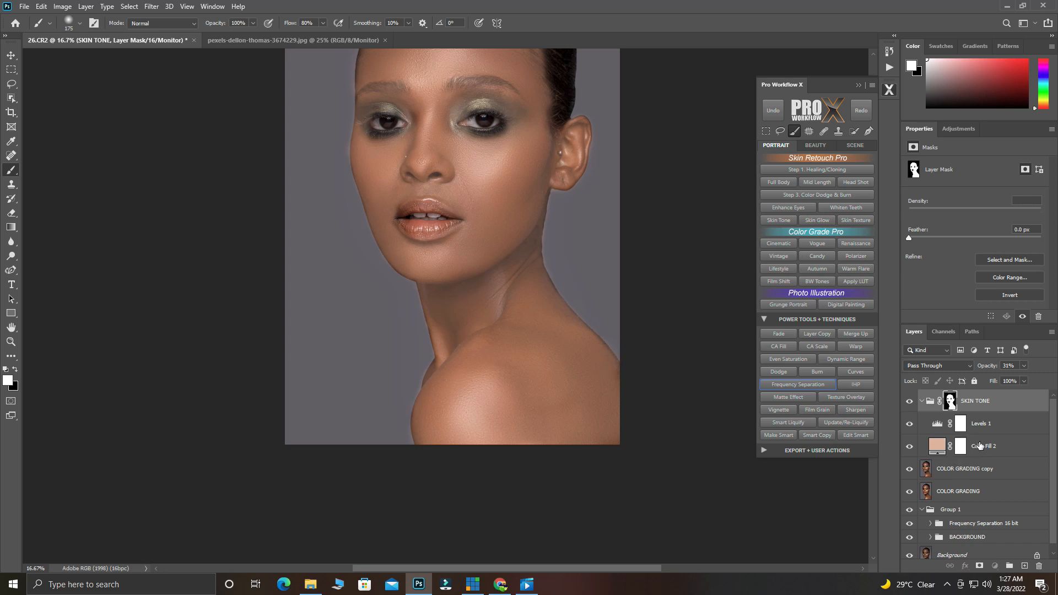
click(946, 367)
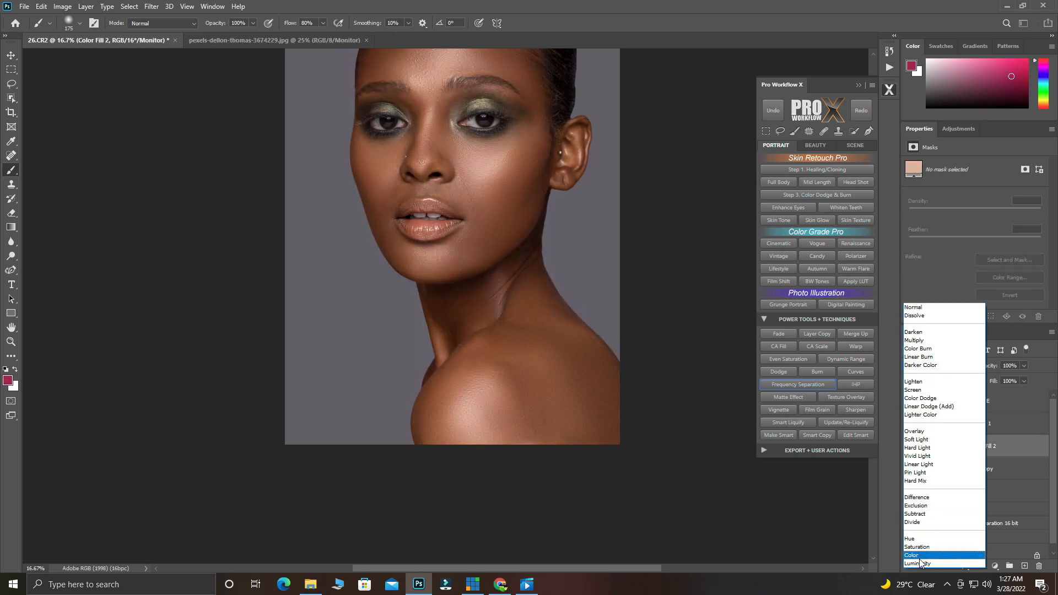
click(919, 556)
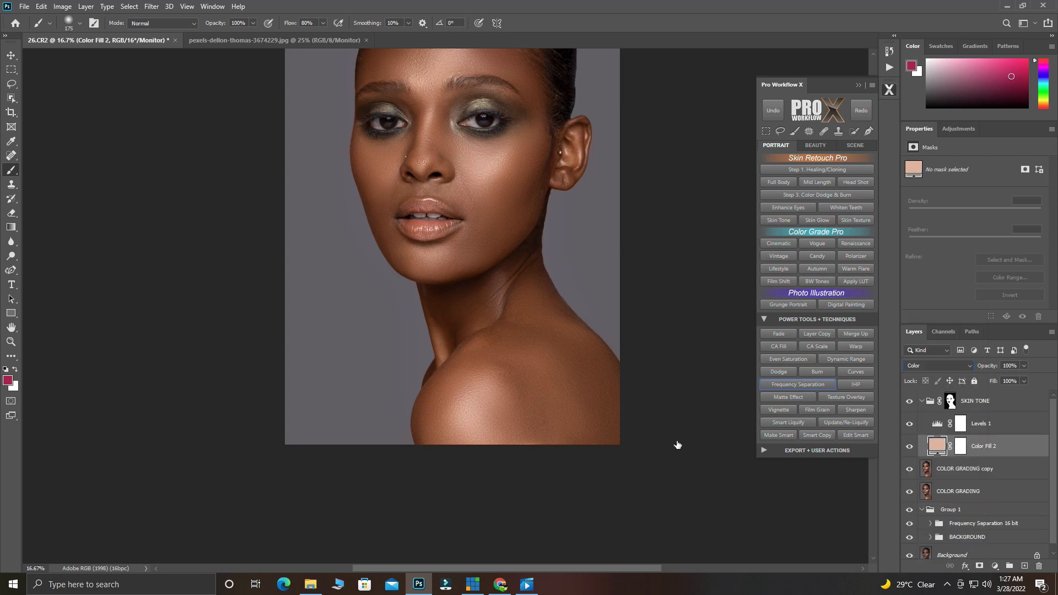
alt+click(454, 170)
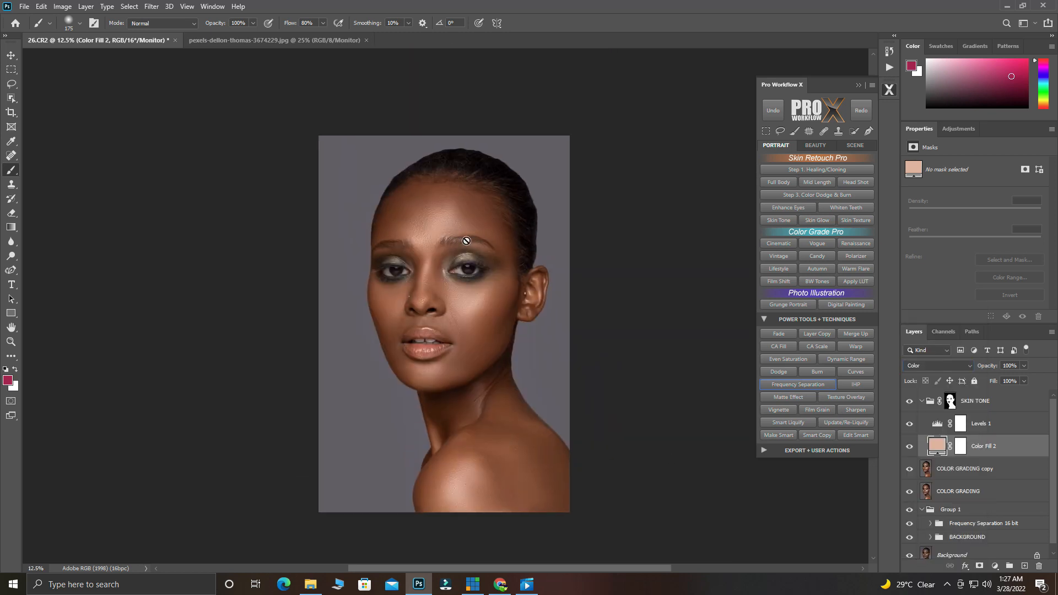
drag(466, 240, 471, 282)
ctrl+click(466, 286)
drag(456, 362, 465, 271)
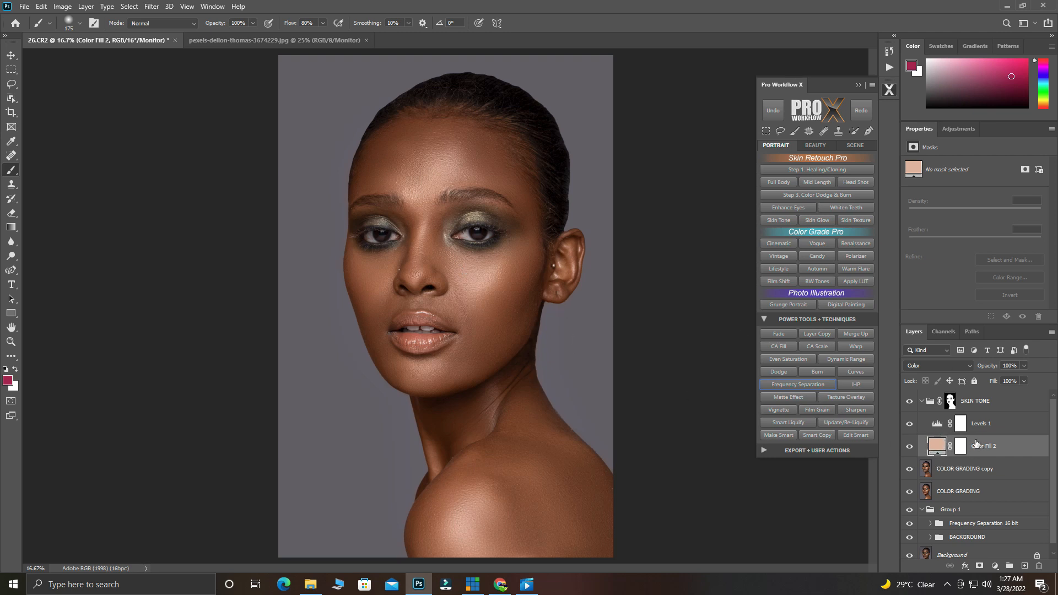
click(937, 366)
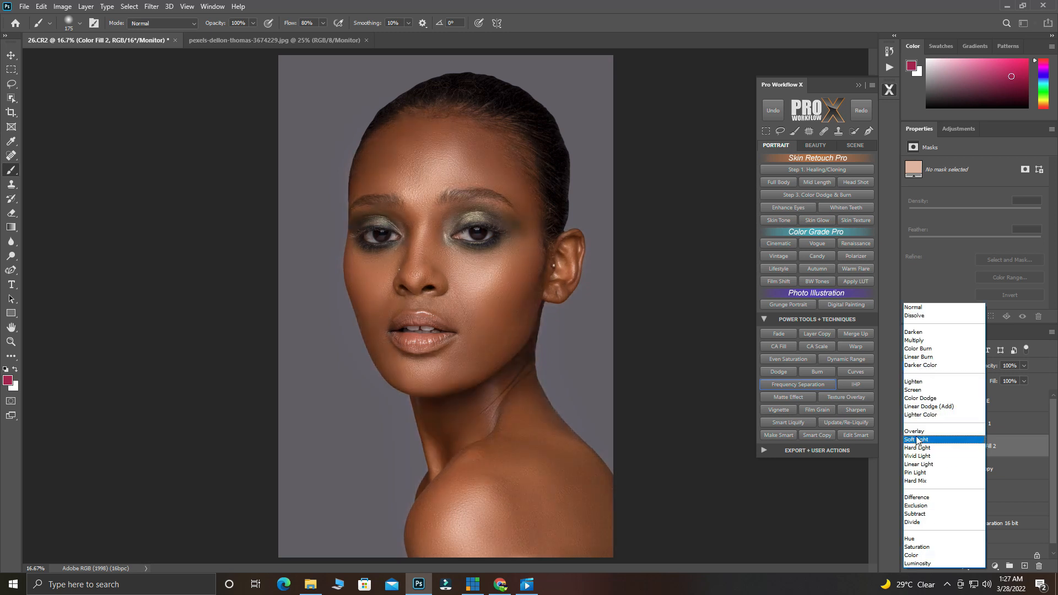
click(913, 556)
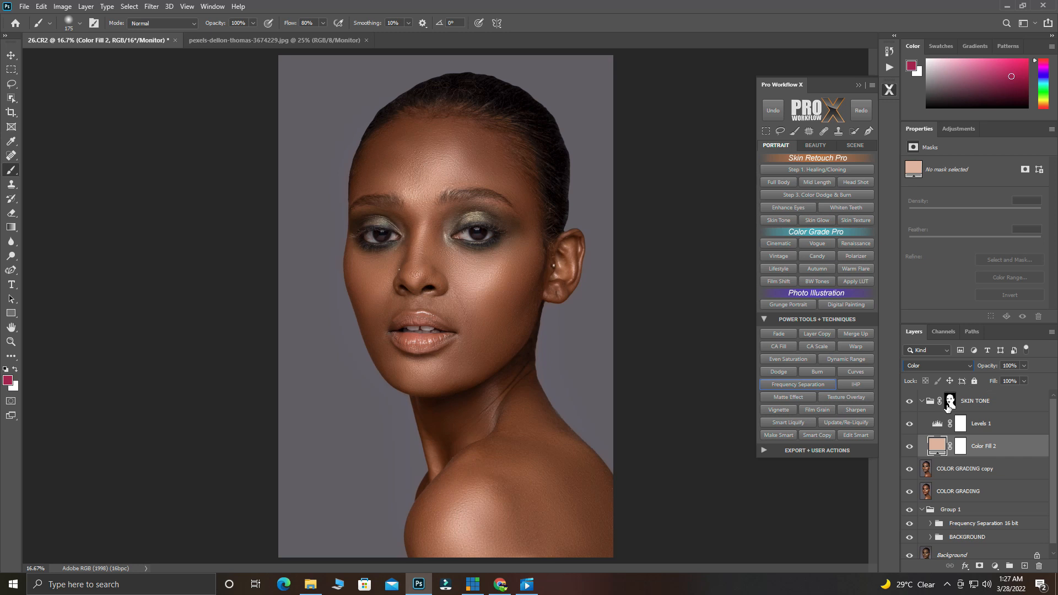
Step: Brighten the Levels 1 adjustment by setting its white input level to 221 and its midtones to 1.21
click(938, 425)
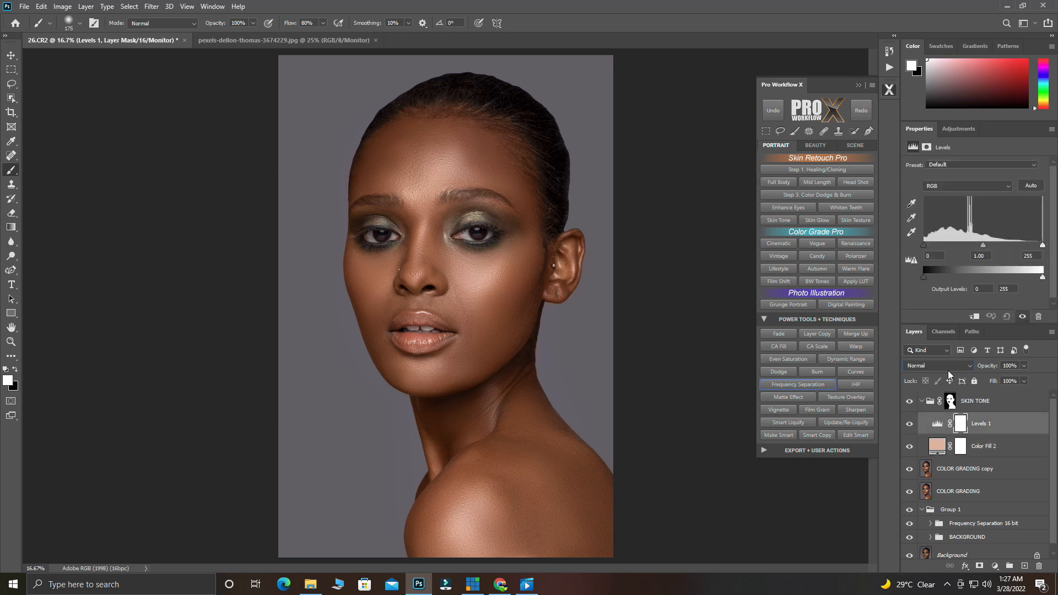
drag(983, 245, 985, 246)
drag(927, 243, 926, 246)
drag(1042, 246, 962, 249)
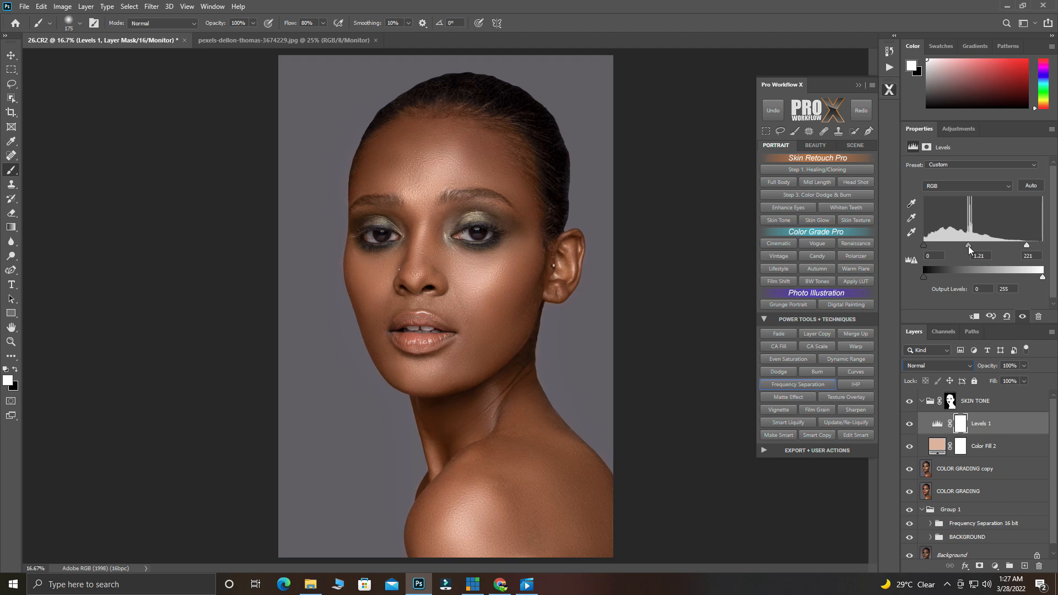
Step: Fine-tune the black input and output levels of Levels 1 and compare the portrait with that layer hidden and shown
drag(925, 245, 926, 247)
drag(934, 277, 936, 276)
mouse_move(1043, 278)
mouse_down()
mouse_move(1032, 277)
mouse_move(1042, 277)
mouse_up()
click(910, 424)
click(909, 428)
Step: Lower the SKIN TONE group's opacity to 12% and compare the skin with the group hidden and shown
click(986, 407)
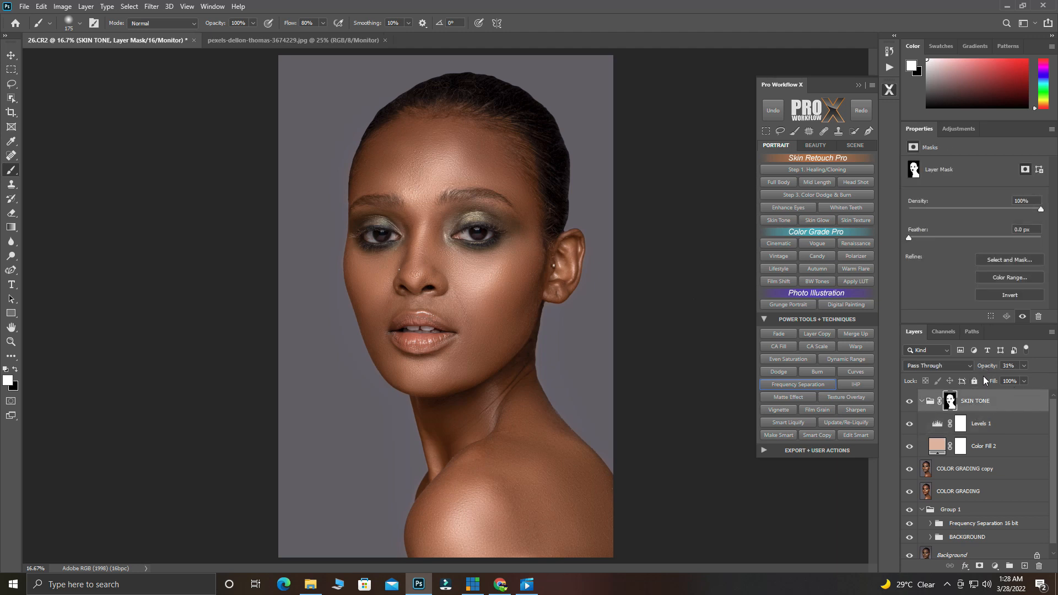
click(991, 445)
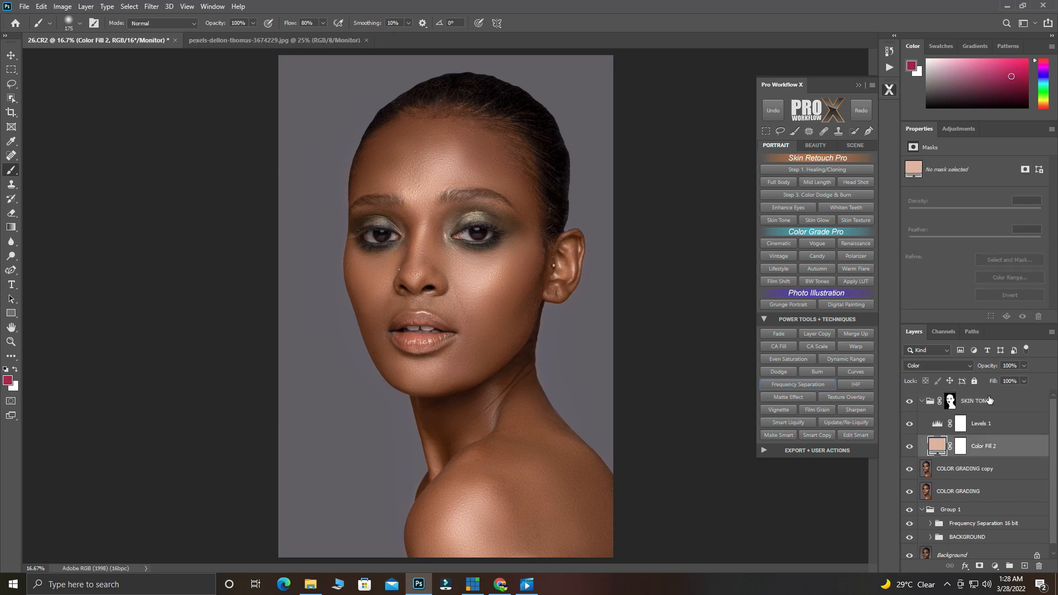
click(984, 408)
drag(982, 370, 976, 370)
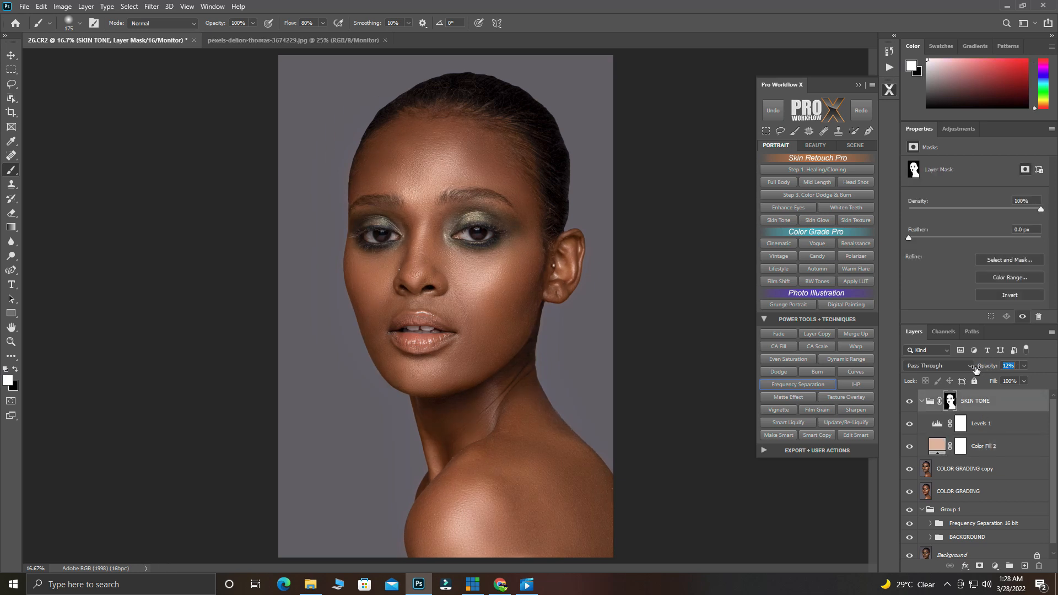
click(909, 402)
click(910, 402)
click(909, 402)
click(910, 402)
click(910, 401)
click(910, 402)
Step: Collapse the SKIN TONE group and stamp the retouching layers into a new merged layer at the top of the stack
click(921, 401)
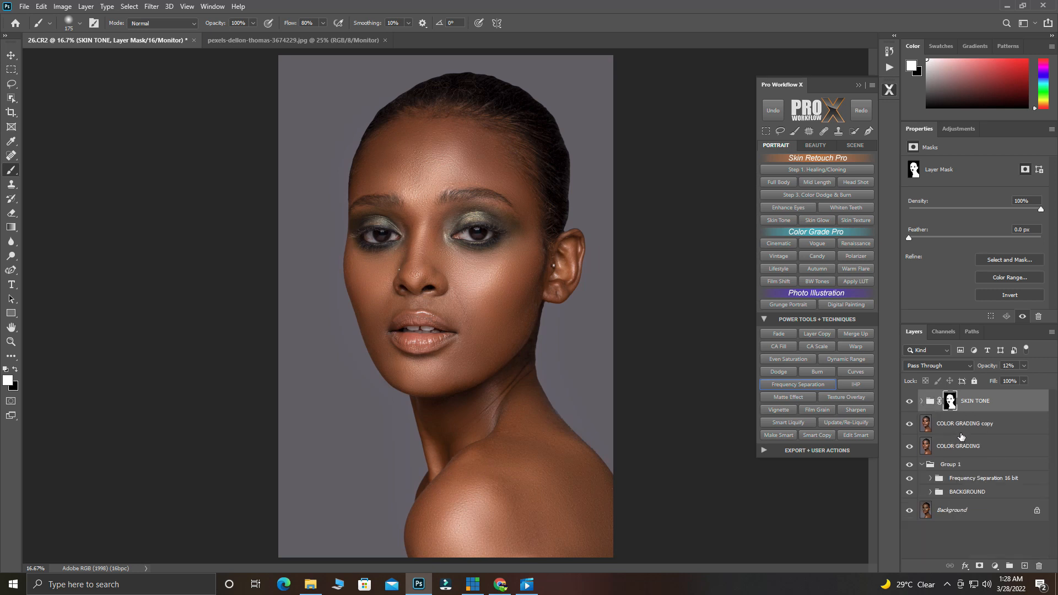
shift+click(971, 494)
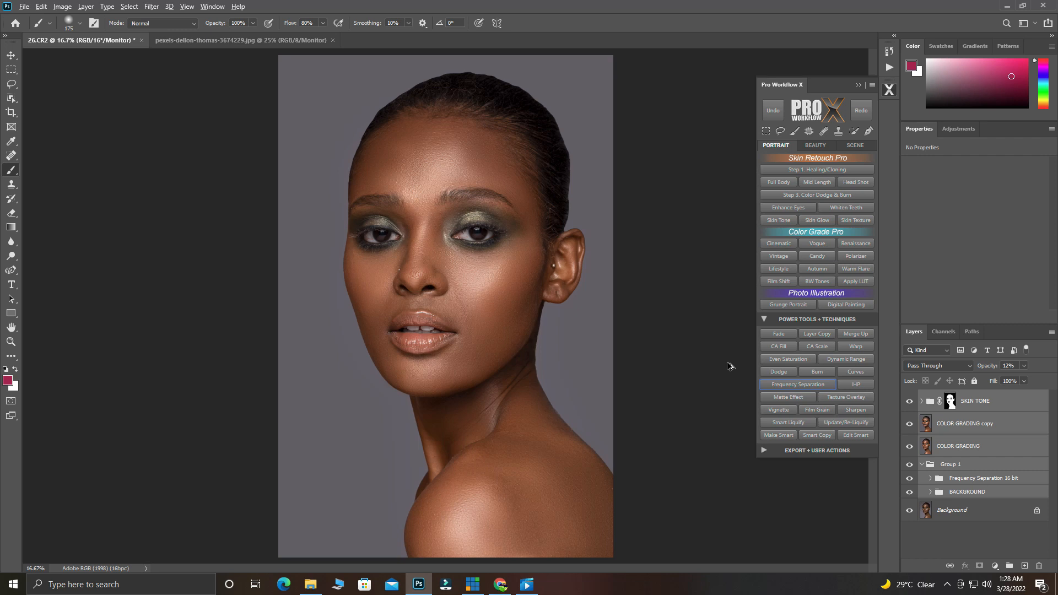
key(ctrl+shift+alt+e)
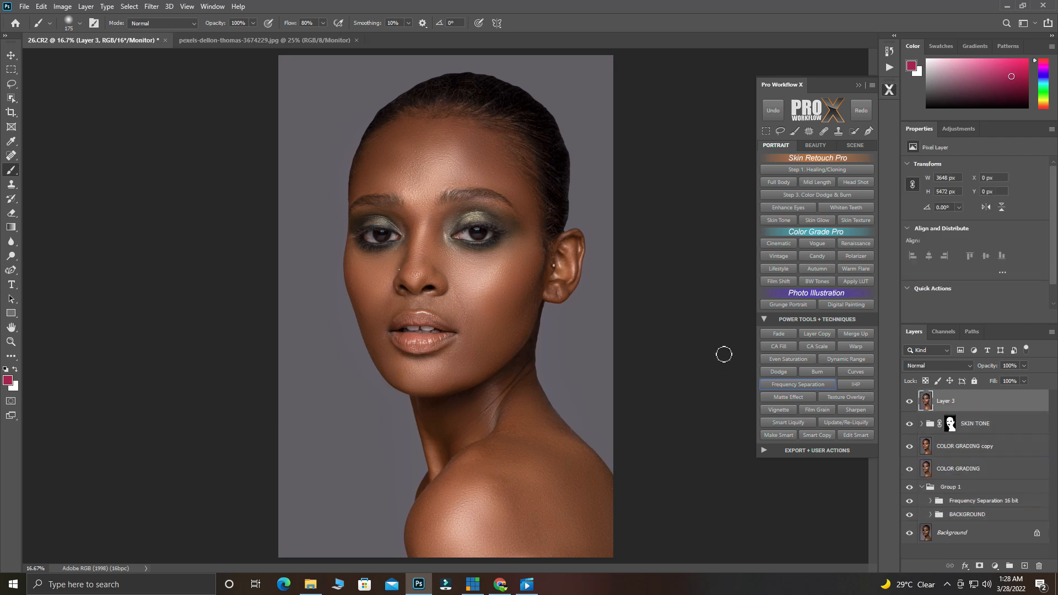
Step: Apply the Camera Raw filter to the merged layer with Highlights -31, Shadows +43 and Whites -28, checking the before/after view
click(149, 7)
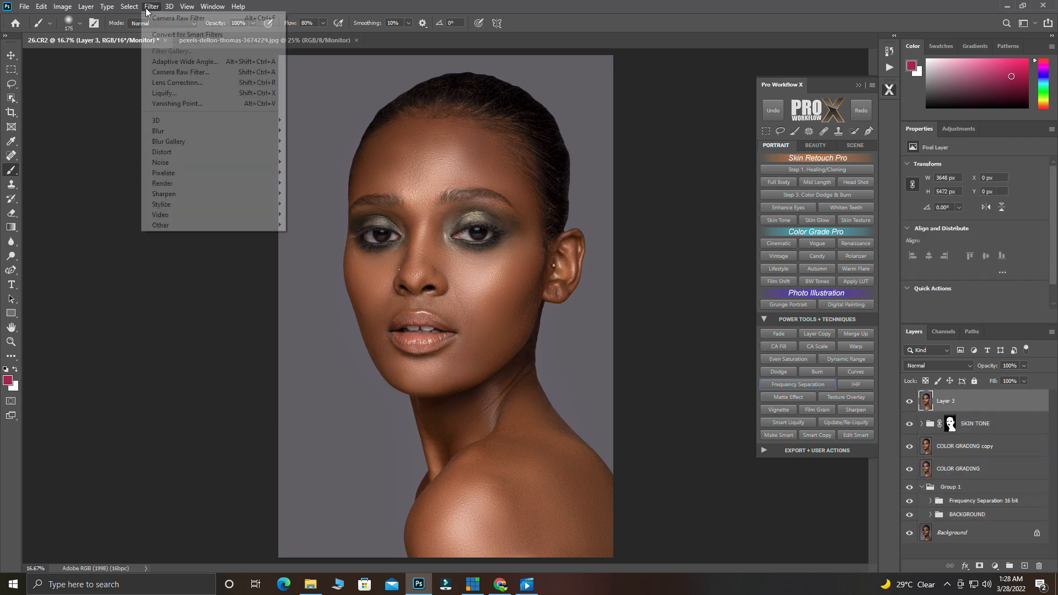
click(188, 71)
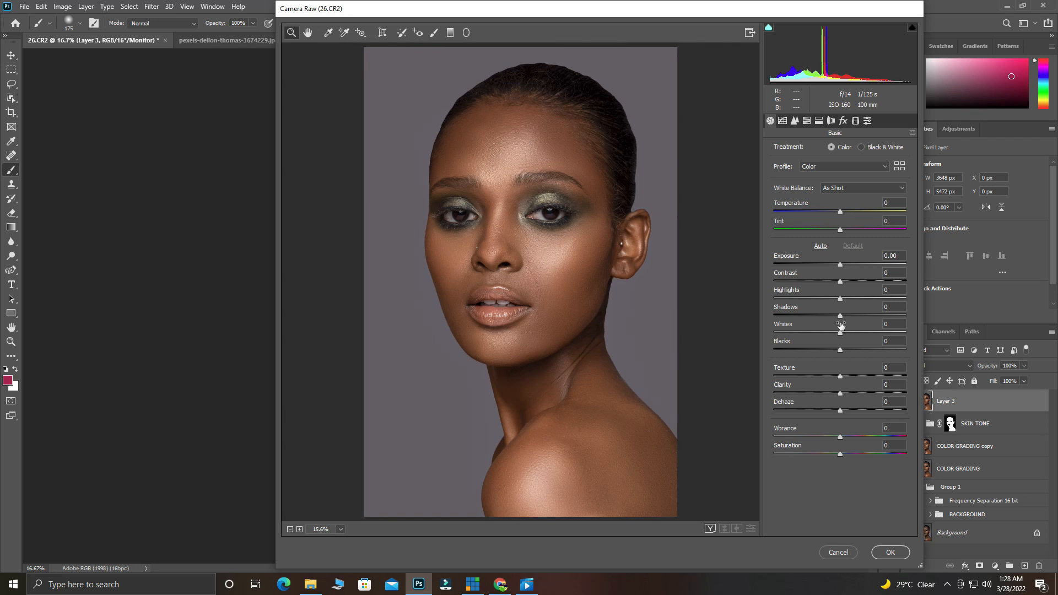
drag(840, 316, 866, 317)
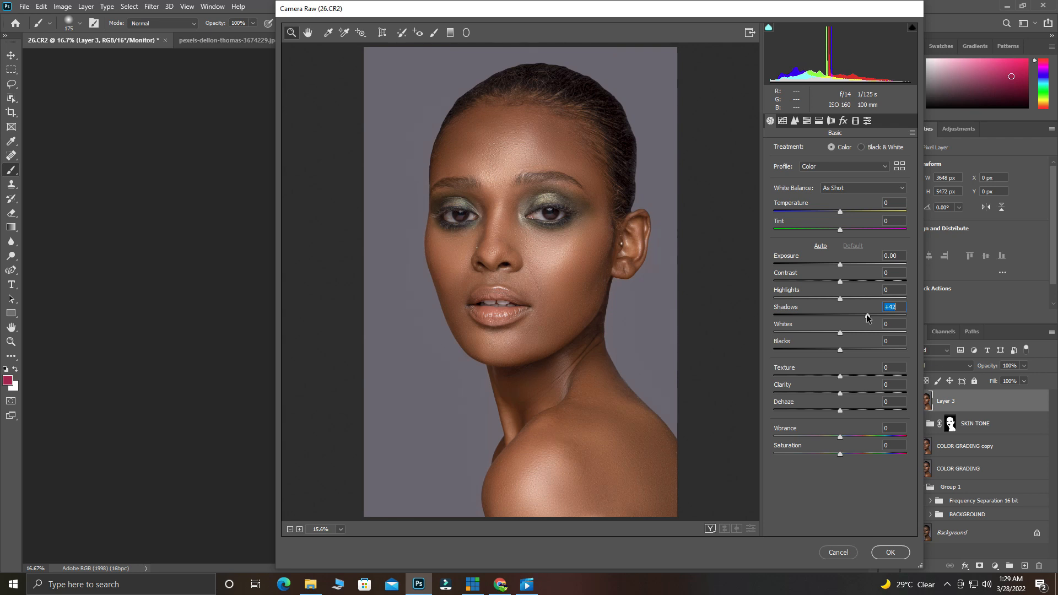
drag(867, 317, 820, 333)
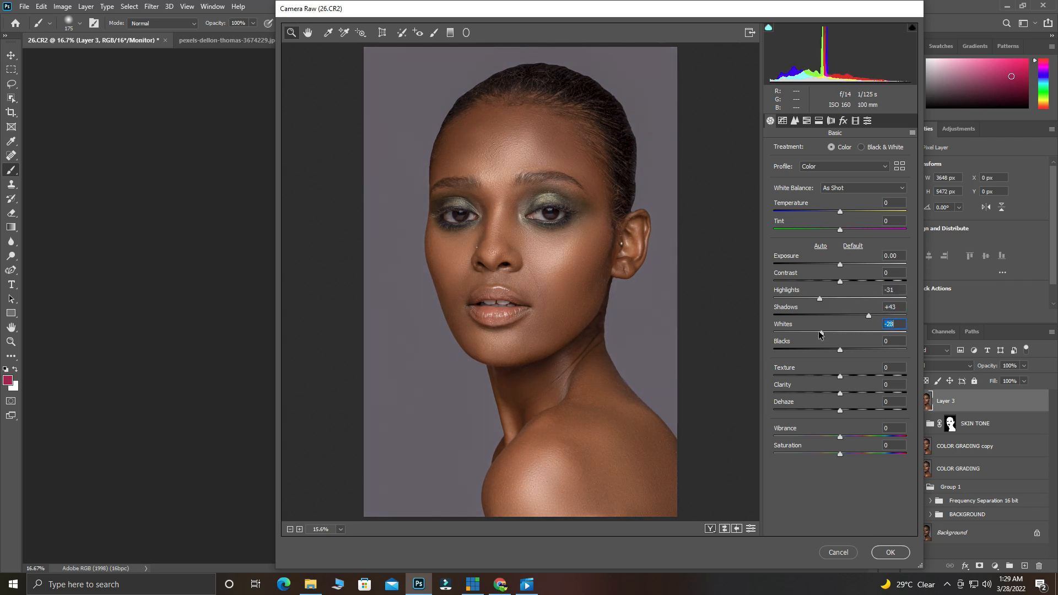
click(711, 530)
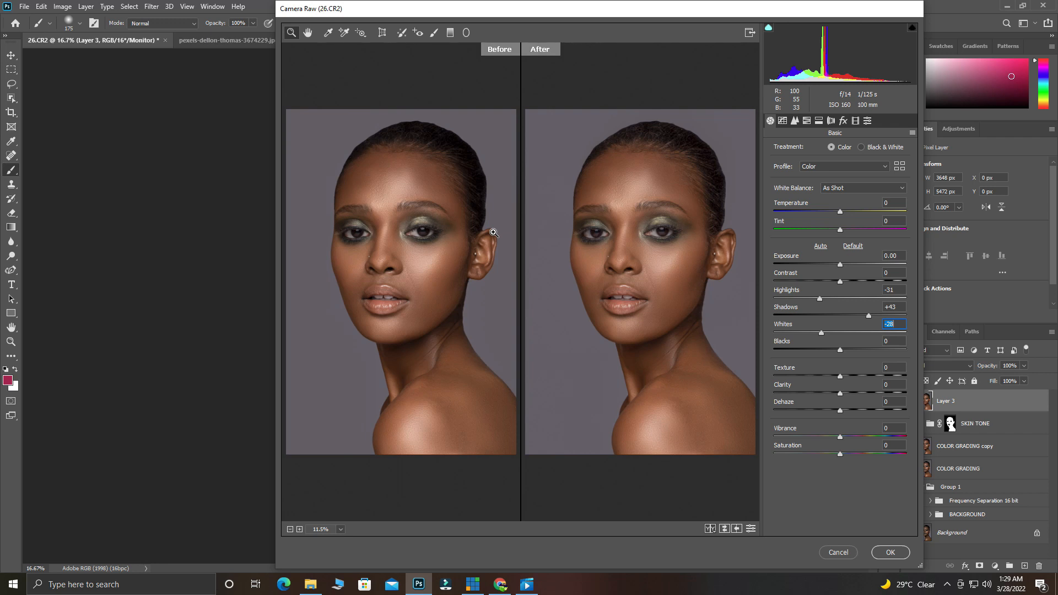
click(888, 552)
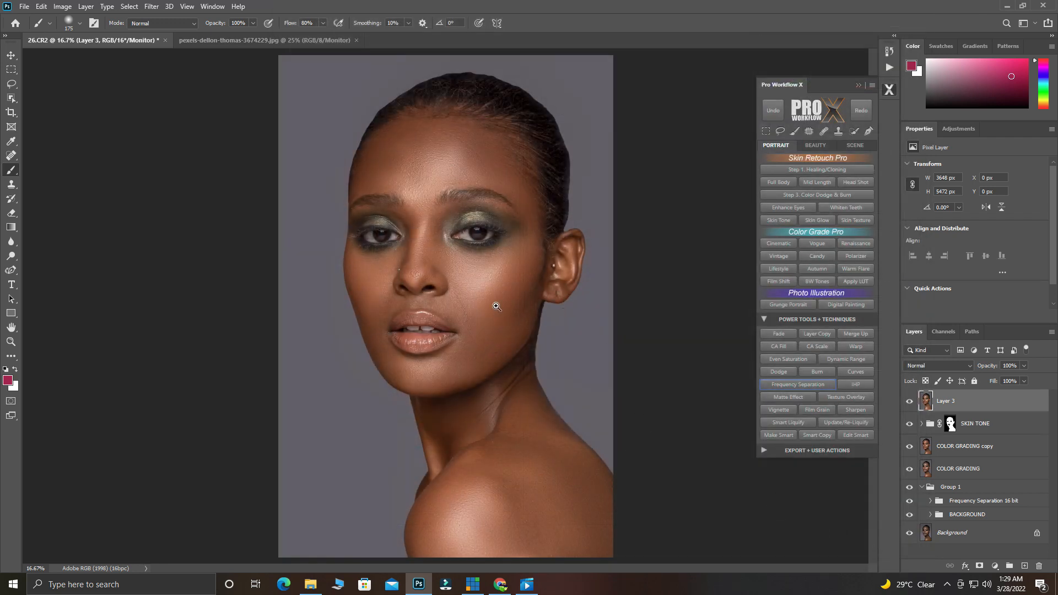
Step: Inspect the filtered face up close and add a Selective Color adjustment layer above the merged layer
key(ctrl+plus)
scroll(506, 320, up, 1)
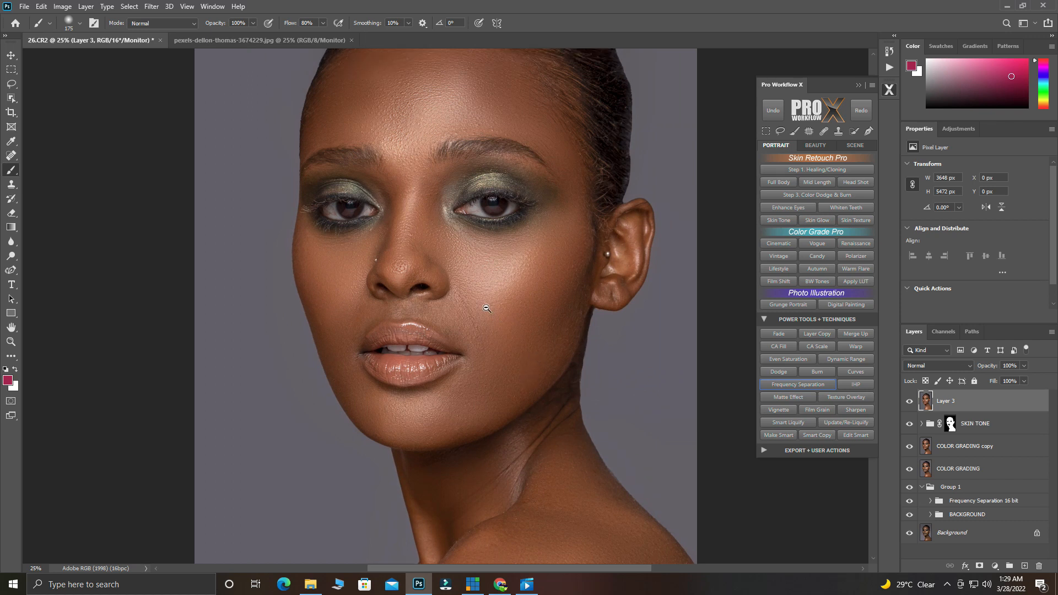
key(ctrl+minus)
click(996, 566)
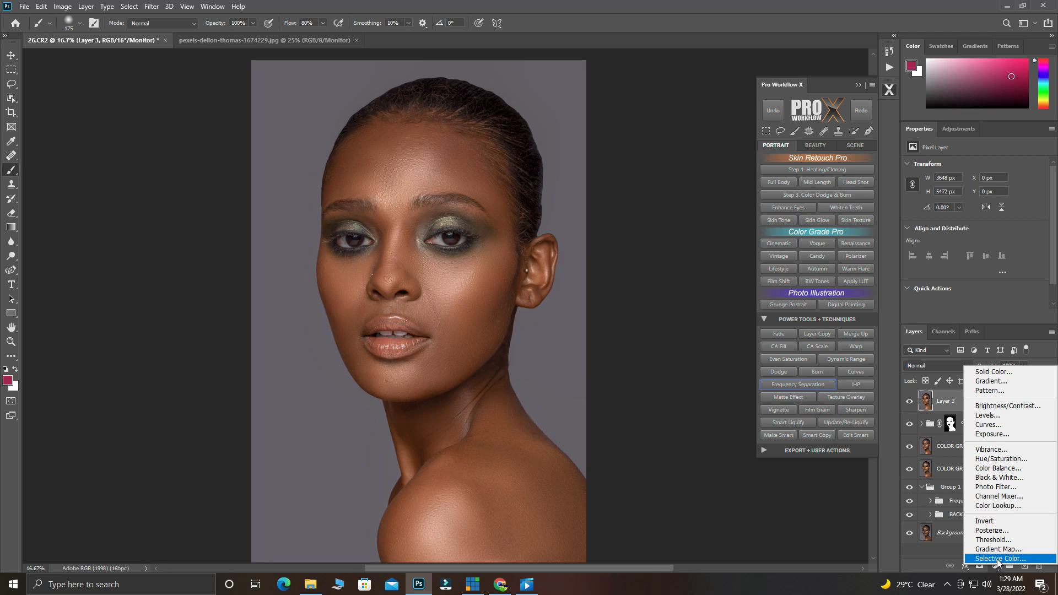
click(998, 561)
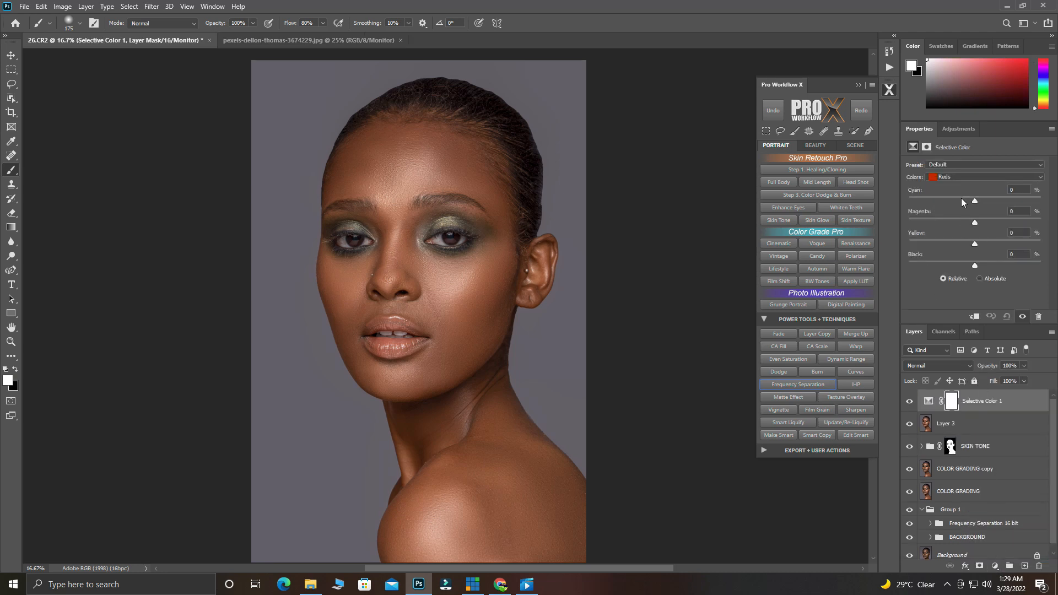
Step: Set the Black value to +2 for the Blacks range of the Selective Color 1 adjustment layer
click(957, 177)
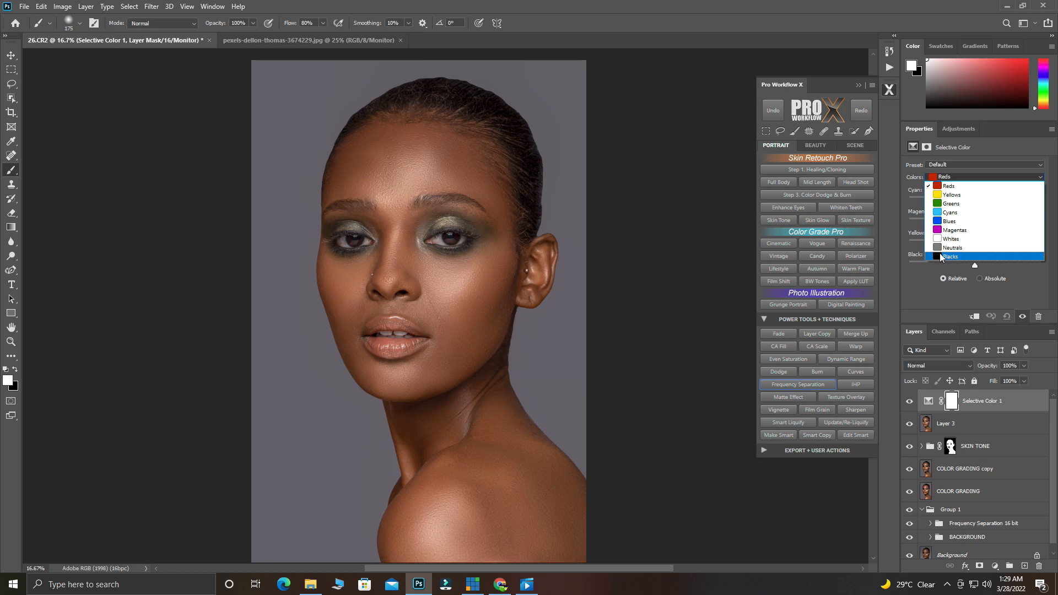
click(941, 258)
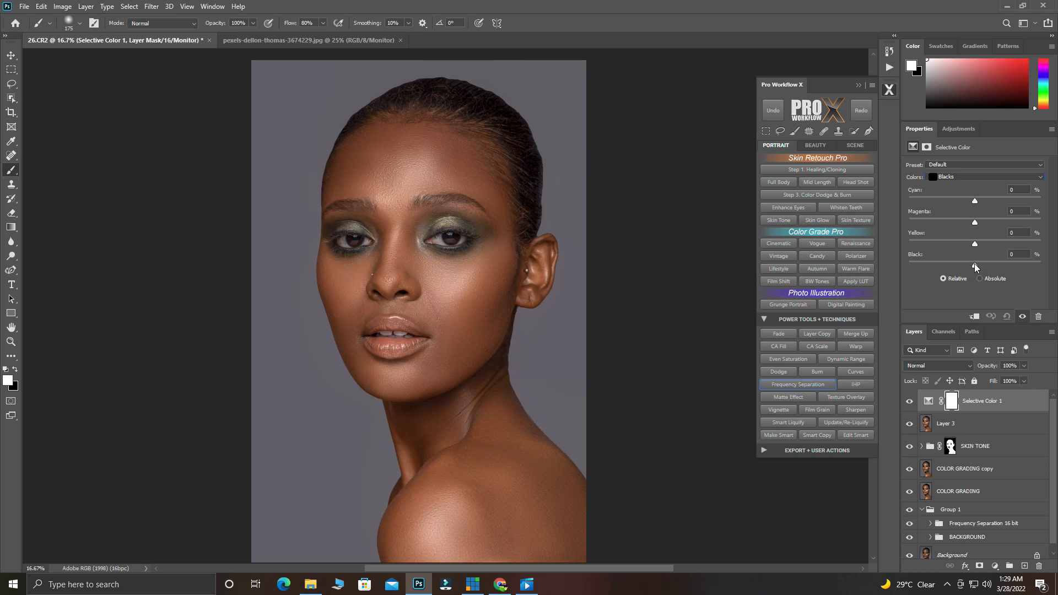
drag(975, 267, 977, 270)
Step: Group all the layers above Background, from Selective Color 1 downwards, into one layer group
scroll(981, 549, down, 1)
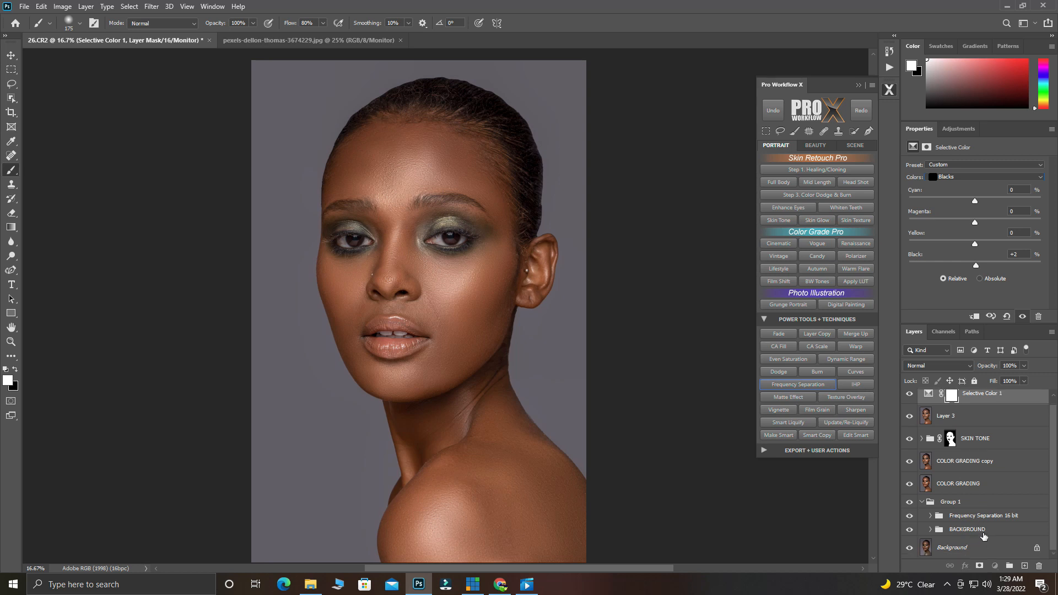
shift+click(983, 535)
key(ctrl+g)
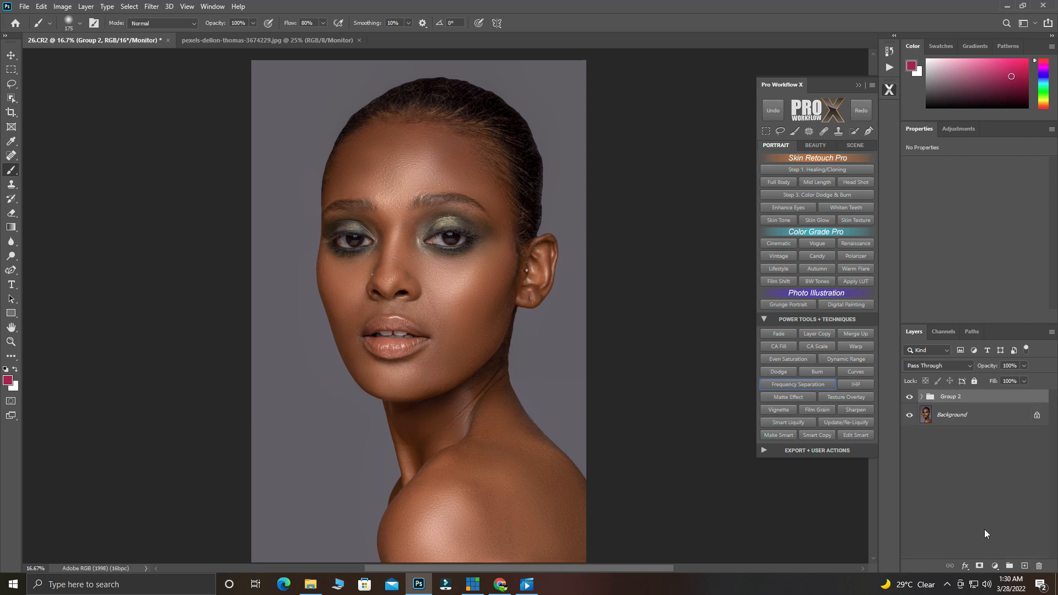
Step: Compare the portrait with the new group hidden and shown, and stamp all visible layers into a merged layer above it
key(shift+alt+e)
click(910, 397)
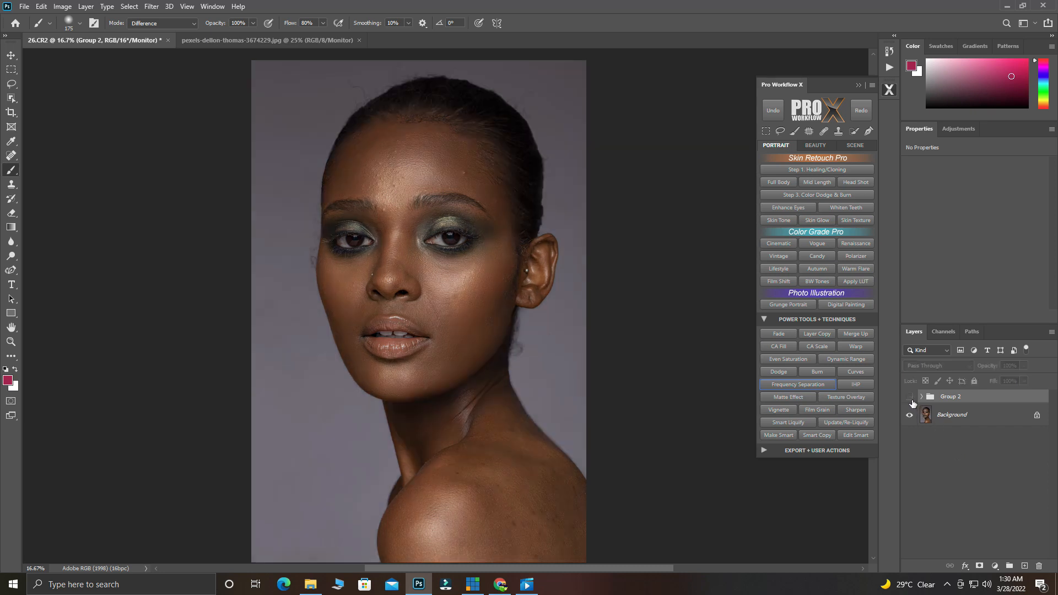
click(911, 402)
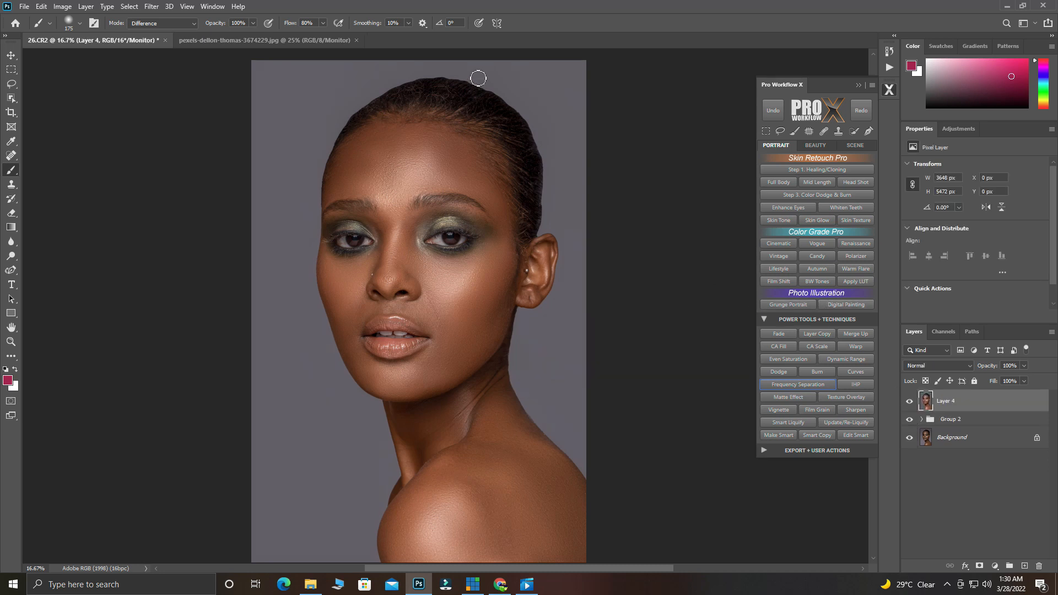
Step: Apply the Camera Raw Filter to Layer 4 with Oranges saturation at -9, checking the before and after views side by side
click(152, 6)
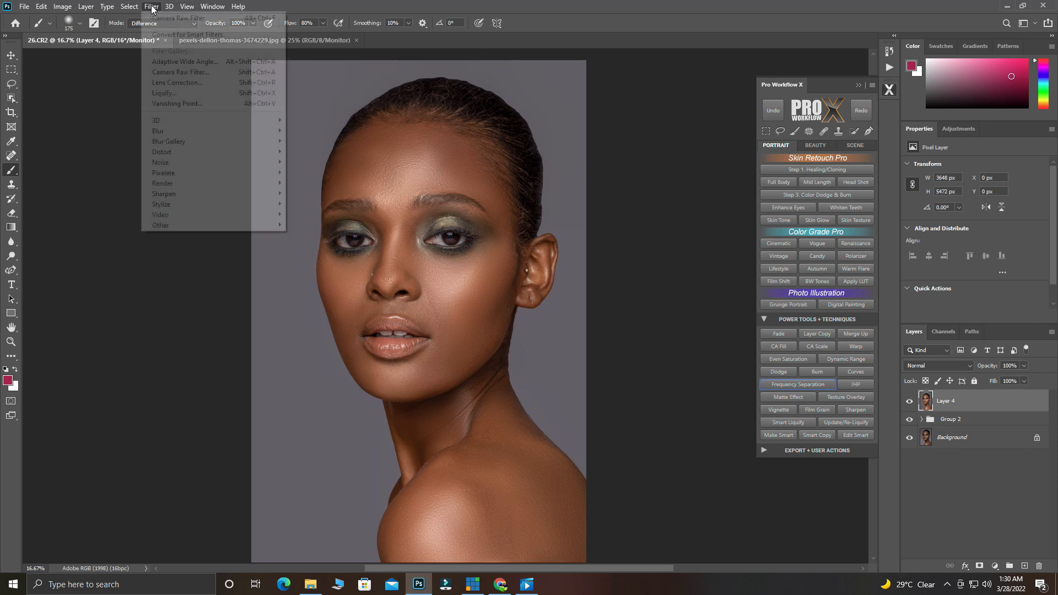
click(170, 75)
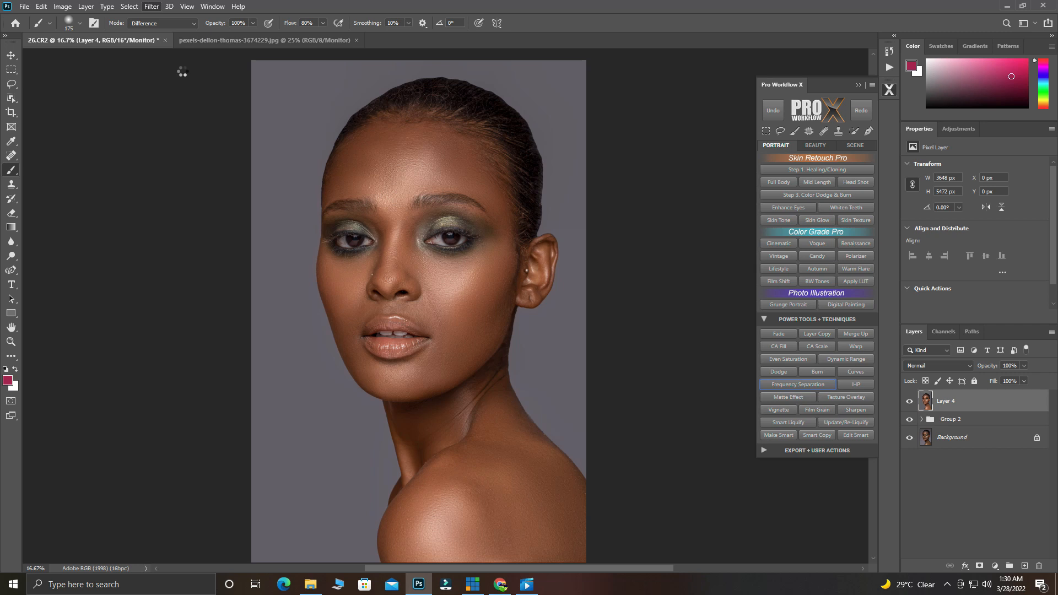
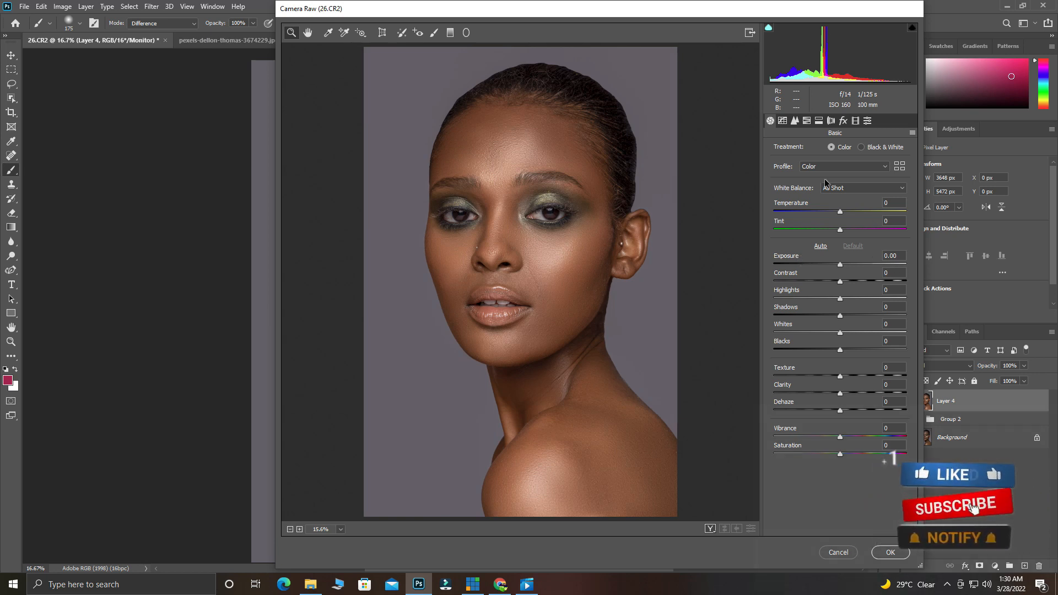
click(806, 121)
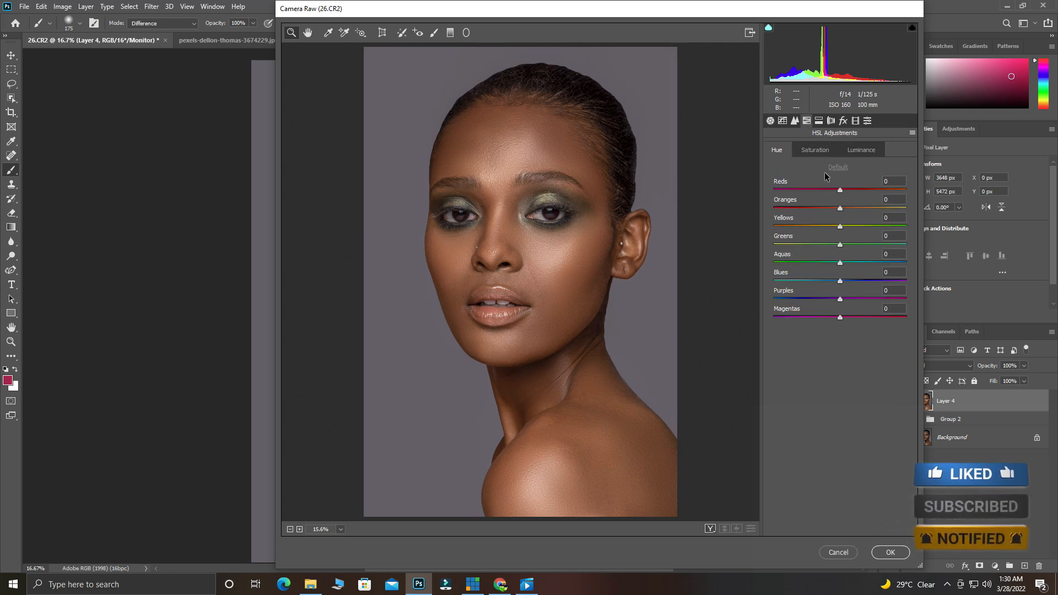
click(816, 150)
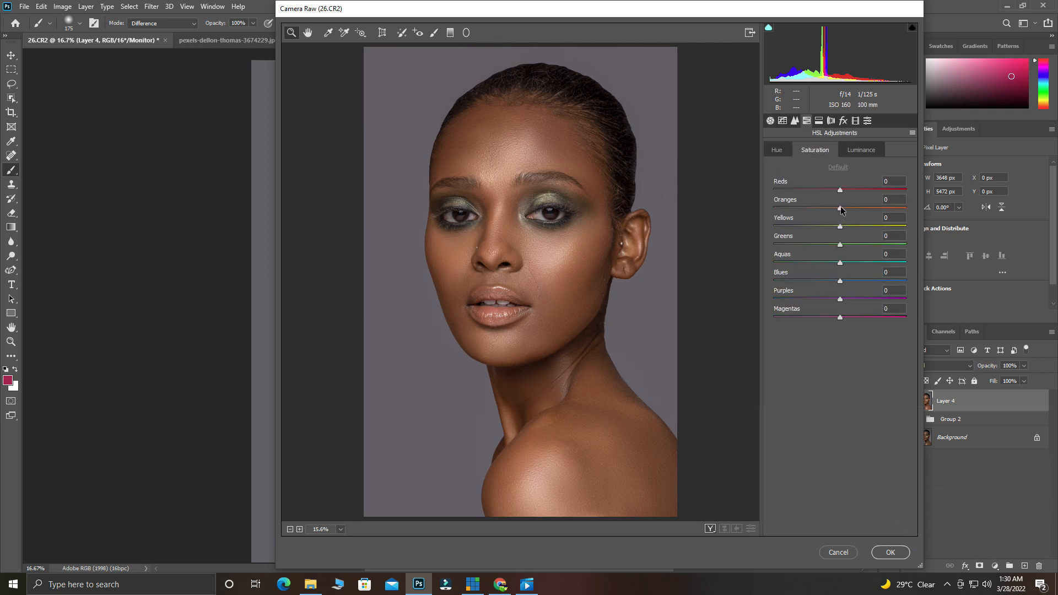
drag(840, 207, 839, 209)
click(710, 529)
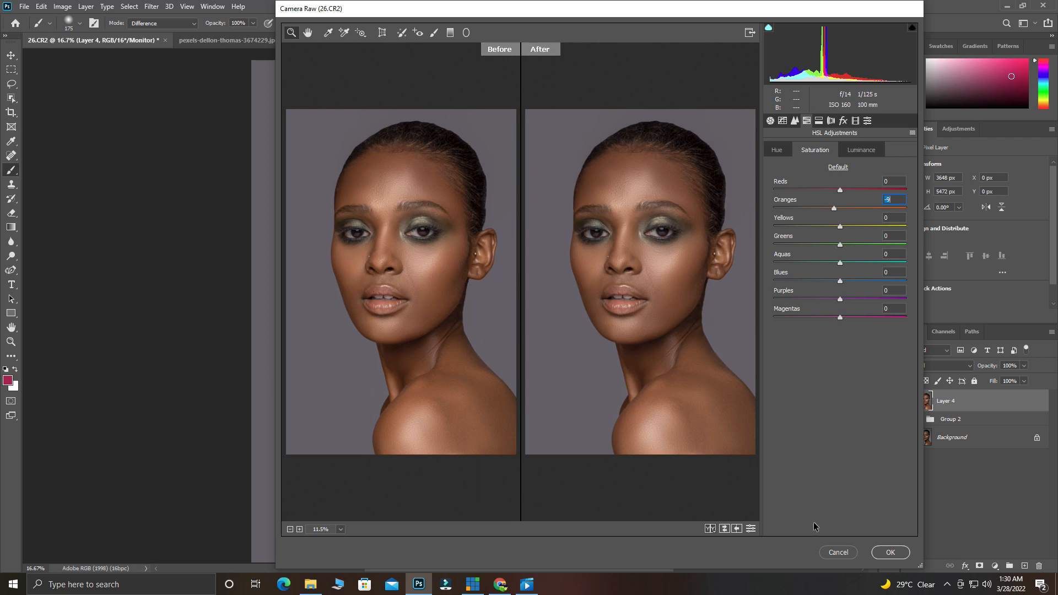
click(880, 551)
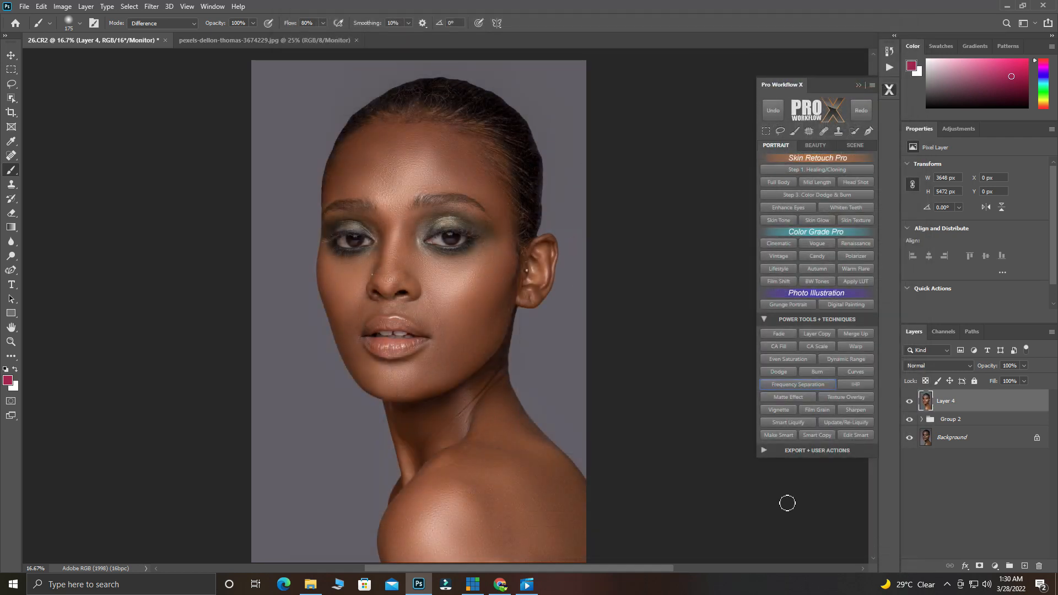
Step: Examine the face, eyes and skin of the retouched portrait both close up and as a whole
scroll(474, 267, up, 2)
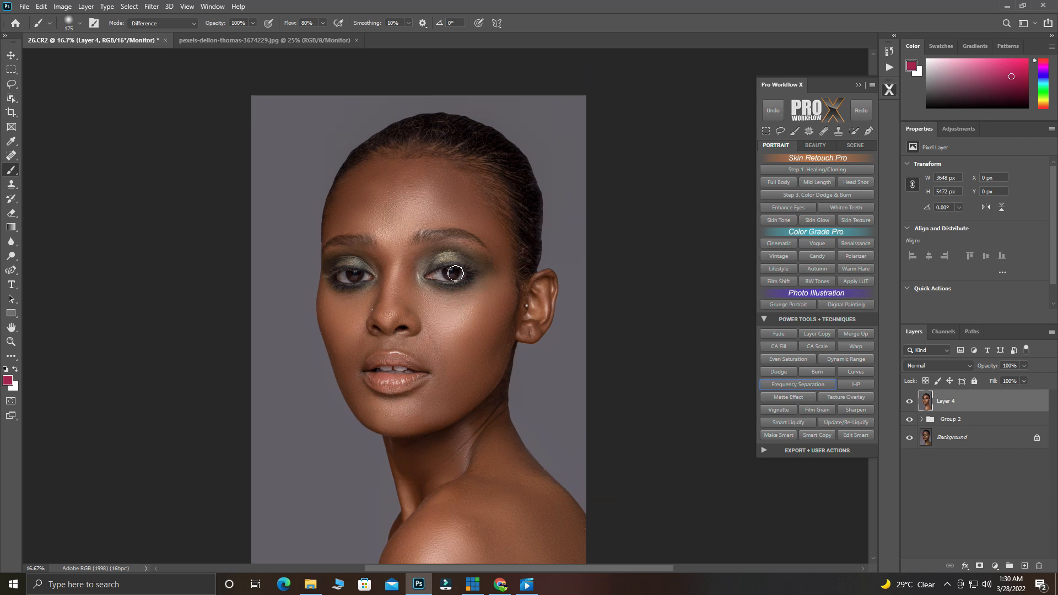
scroll(455, 273, right, 2)
scroll(414, 267, up, 1)
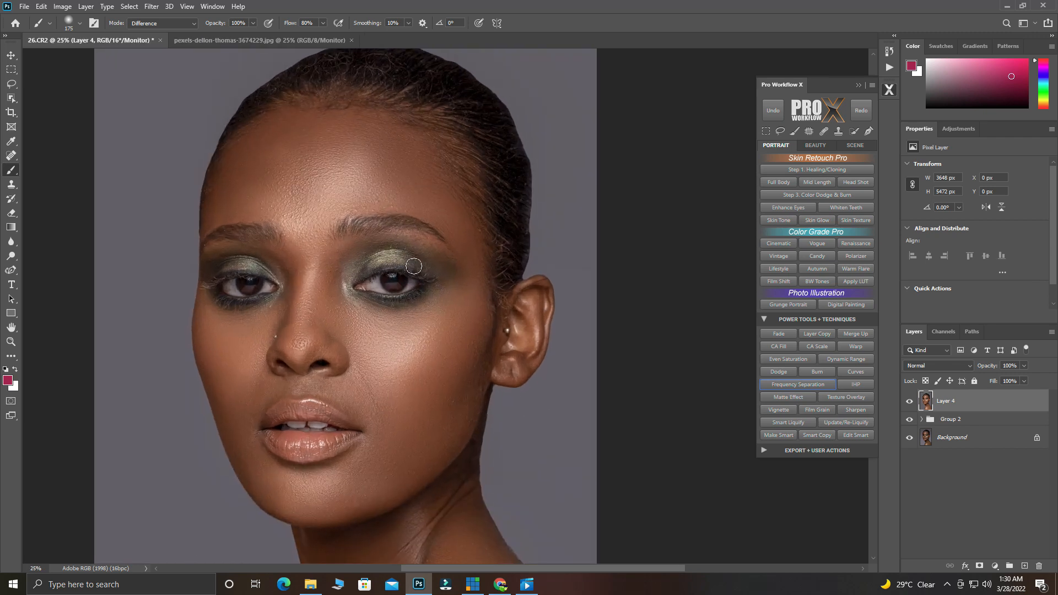
scroll(414, 266, down, 3)
scroll(417, 269, up, 5)
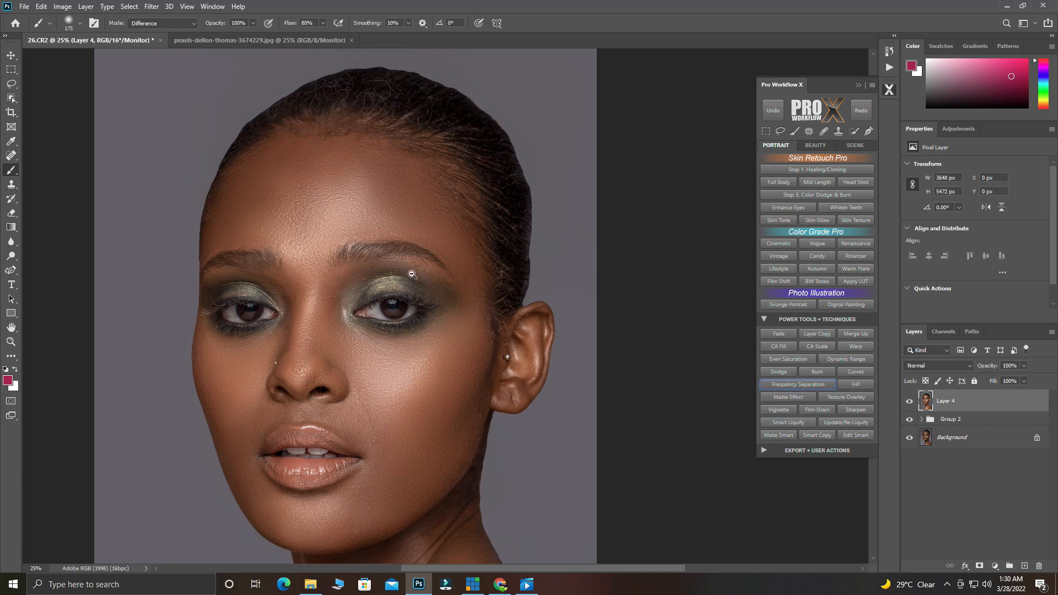
scroll(412, 274, down, 1)
scroll(419, 276, down, 3)
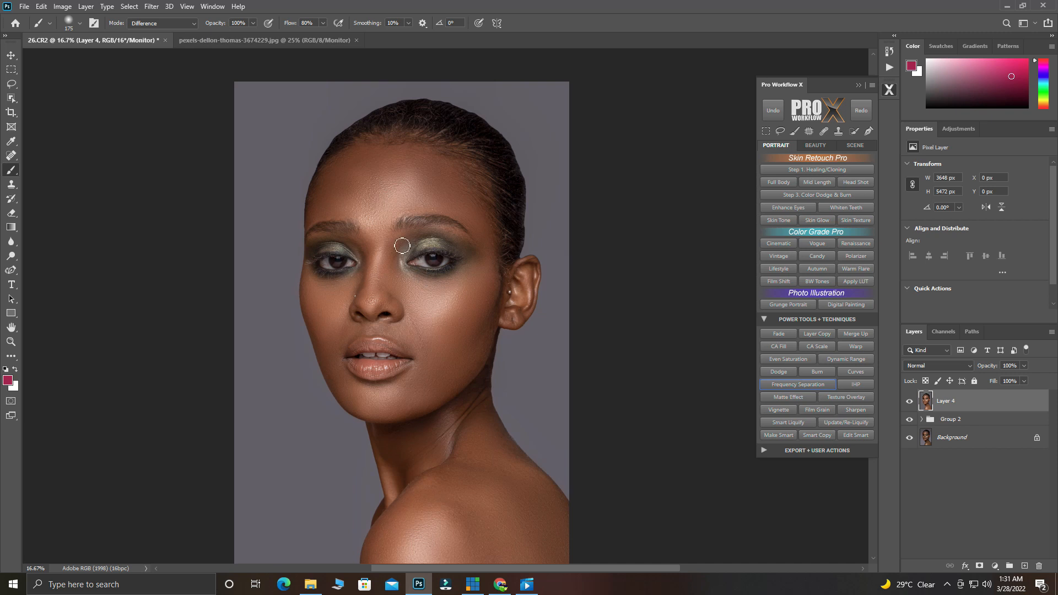
scroll(424, 278, up, 3)
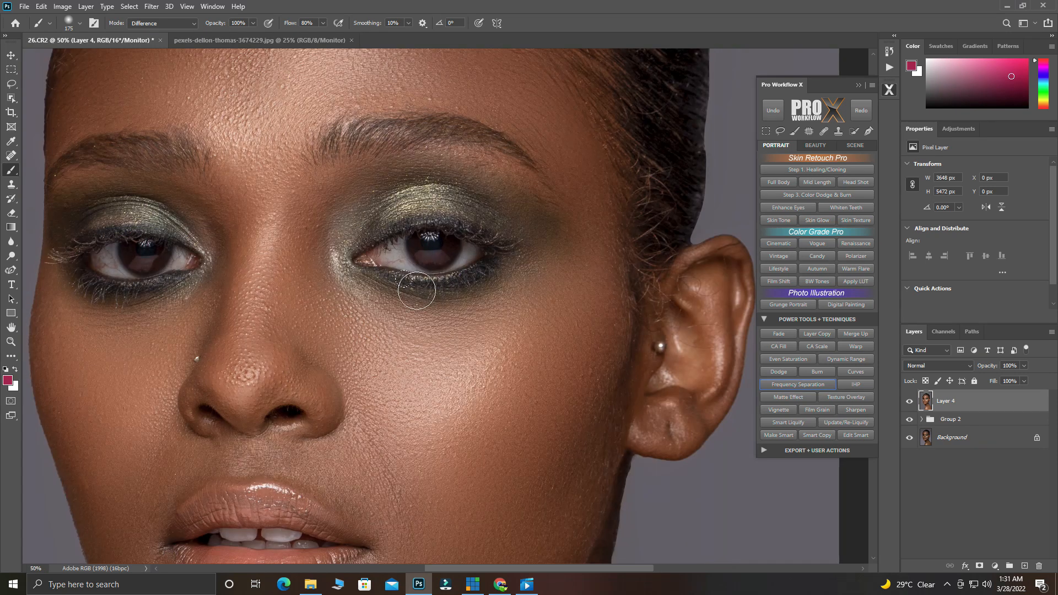
scroll(350, 240, down, 2)
scroll(370, 273, up, 3)
scroll(370, 273, up, 2)
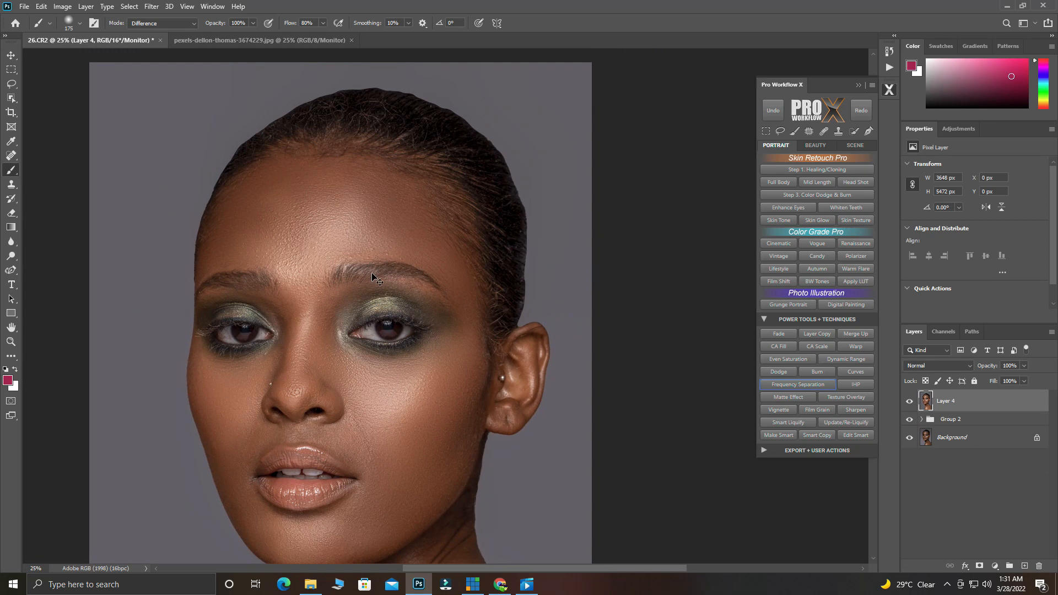
scroll(355, 267, down, 1)
scroll(377, 278, down, 2)
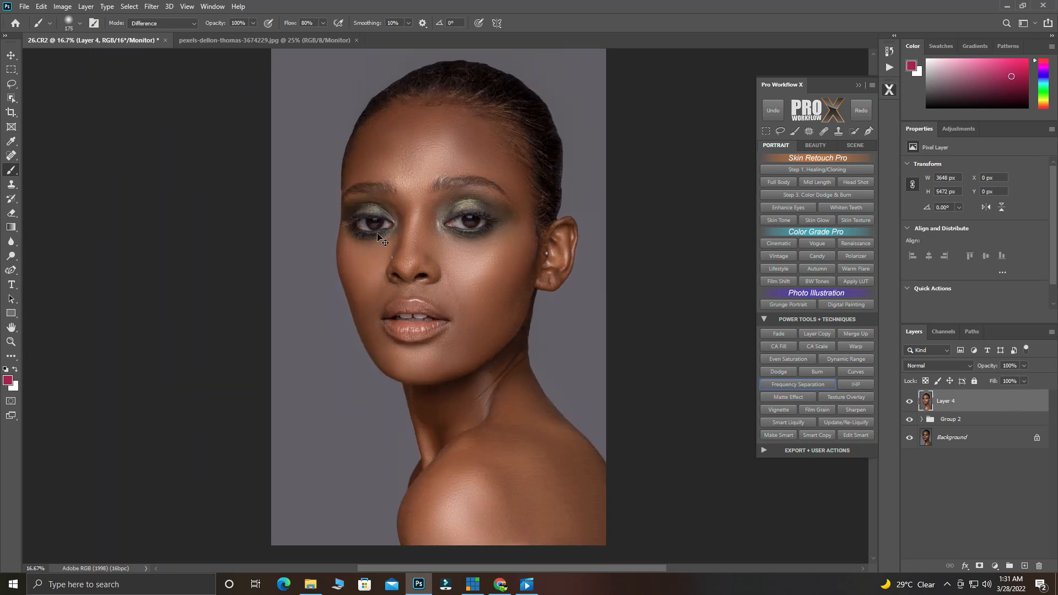
scroll(500, 259, right, 1)
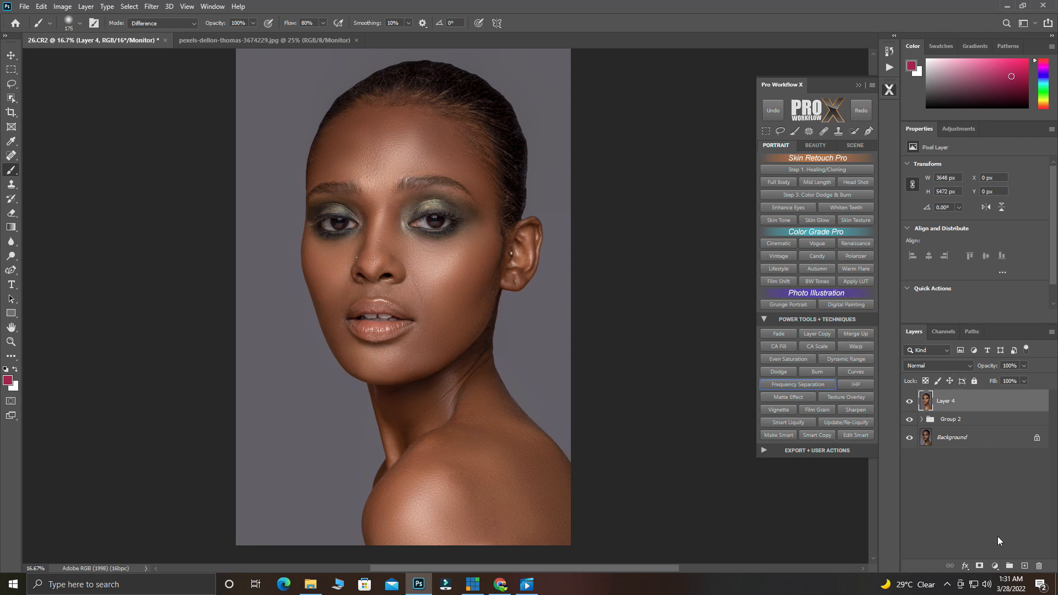
Step: Add a Curves adjustment layer that slightly darkens the RGB midtones and name it Burn
click(995, 568)
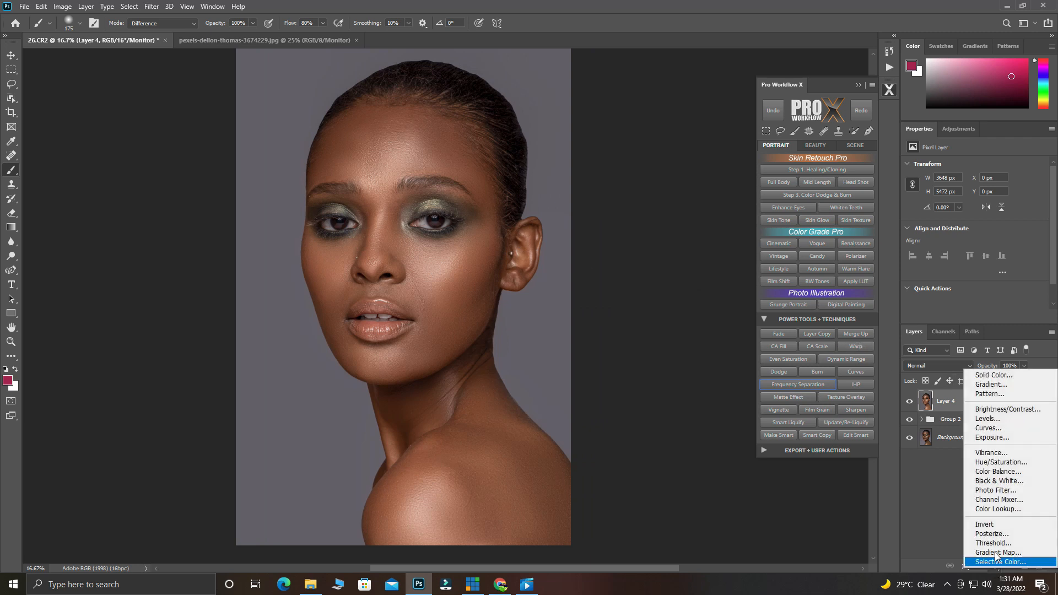
click(985, 428)
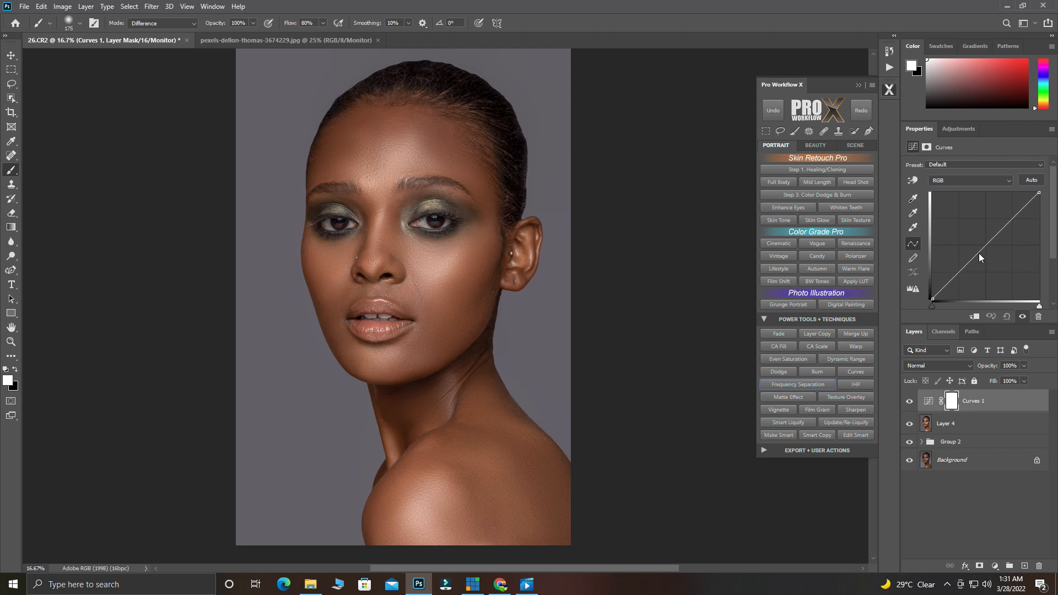
drag(985, 246, 988, 250)
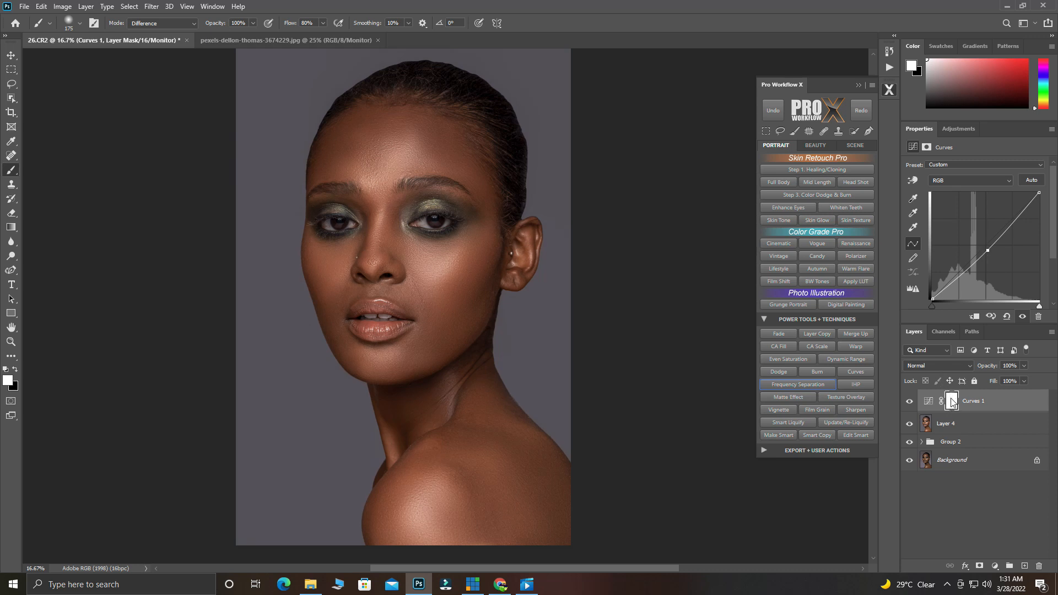
double_click(973, 401)
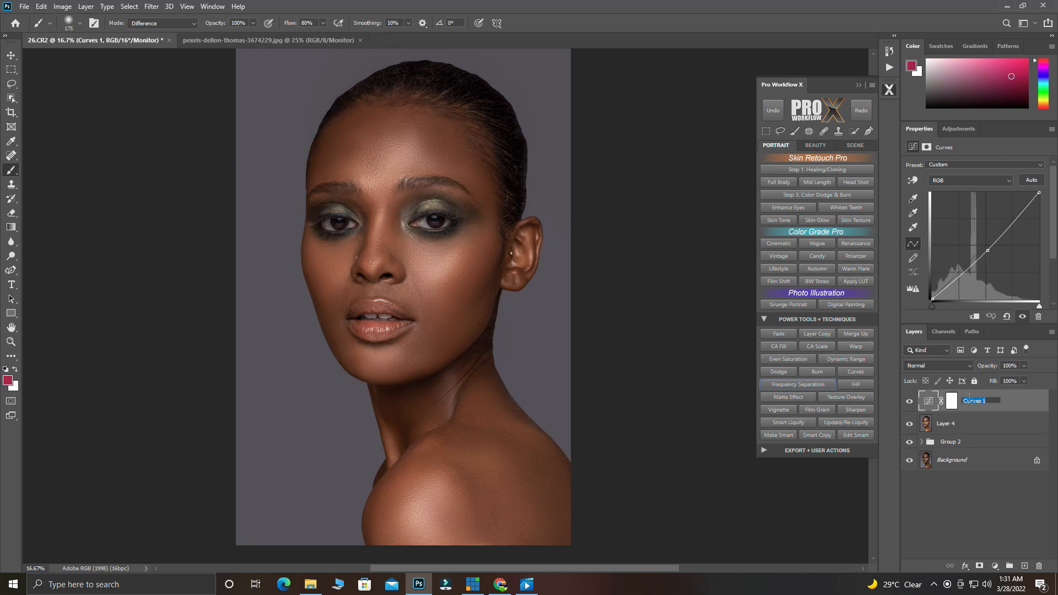
text(Burn)
key(Return)
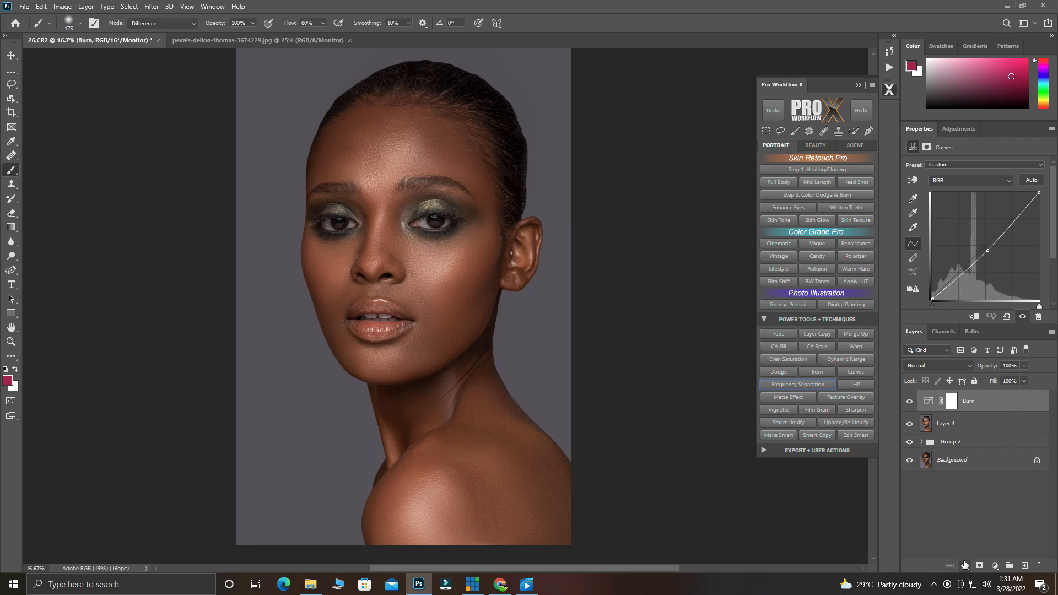
Step: Add a second Curves adjustment layer that brightens the RGB midtones and name it DODGE
click(994, 567)
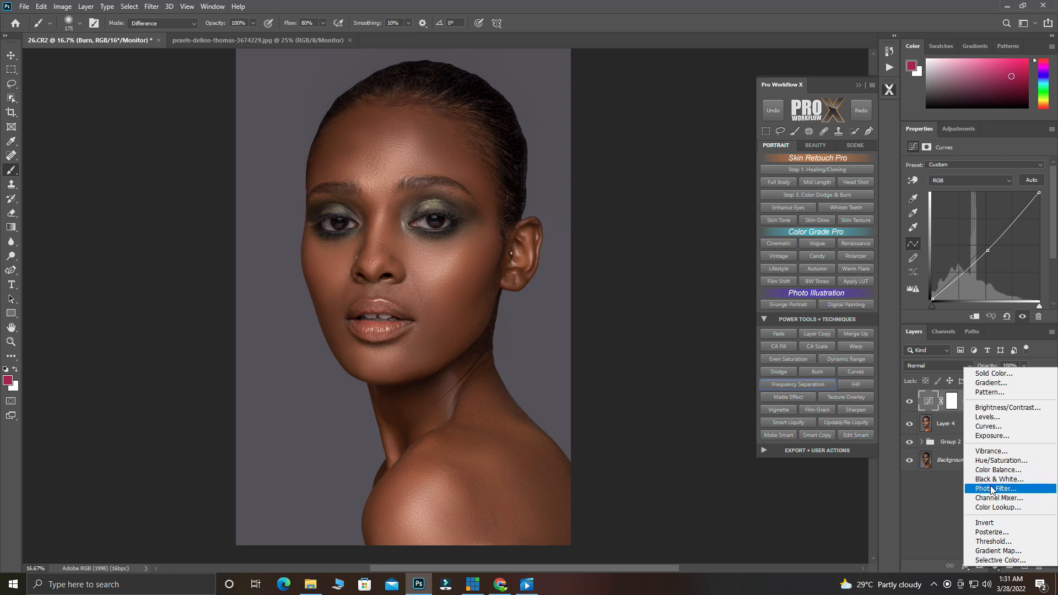
click(992, 427)
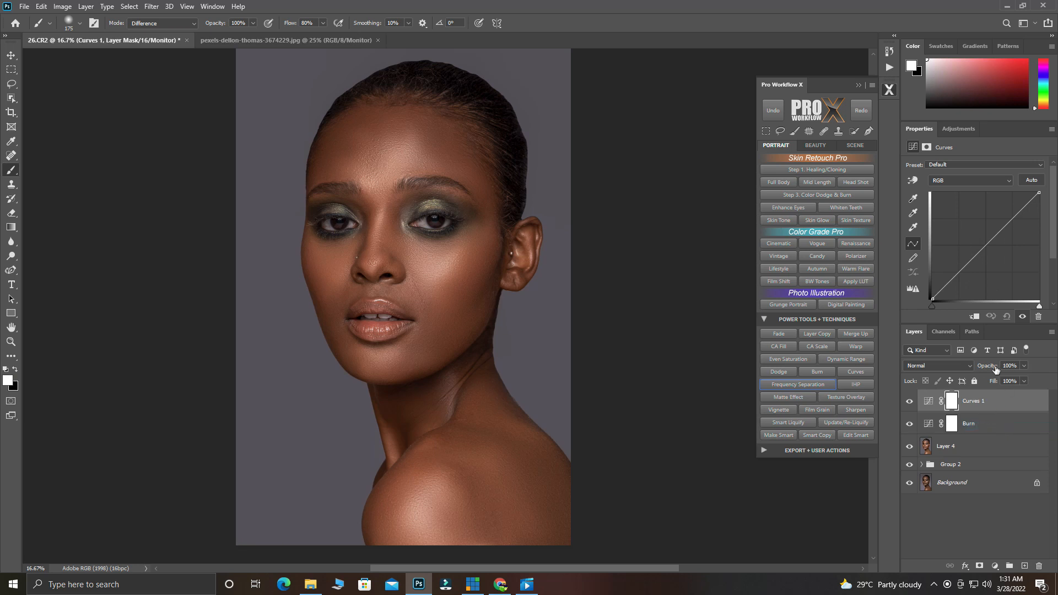
drag(984, 247, 980, 241)
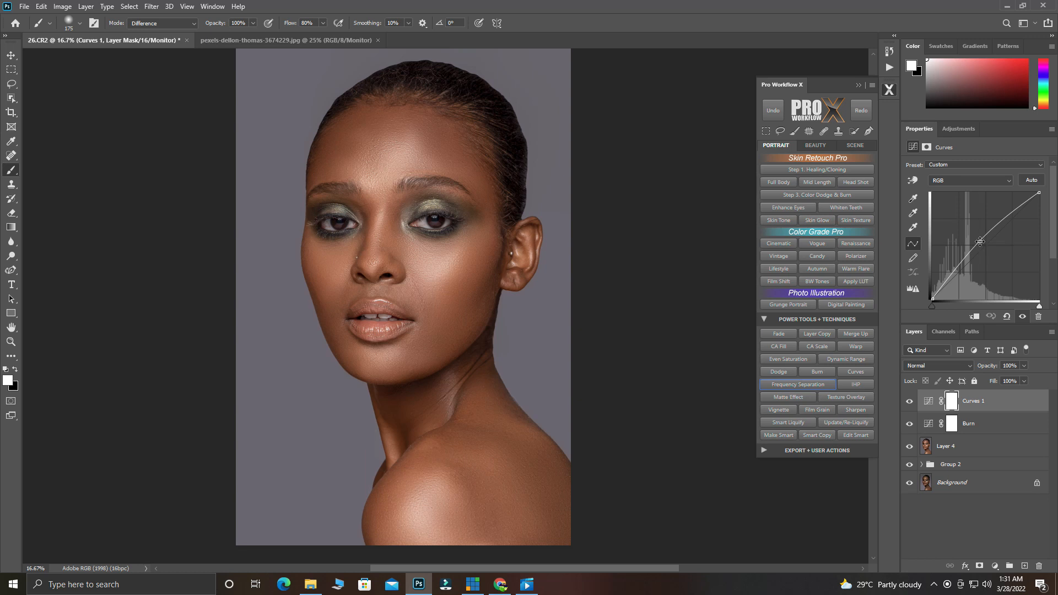
click(979, 404)
double_click(975, 402)
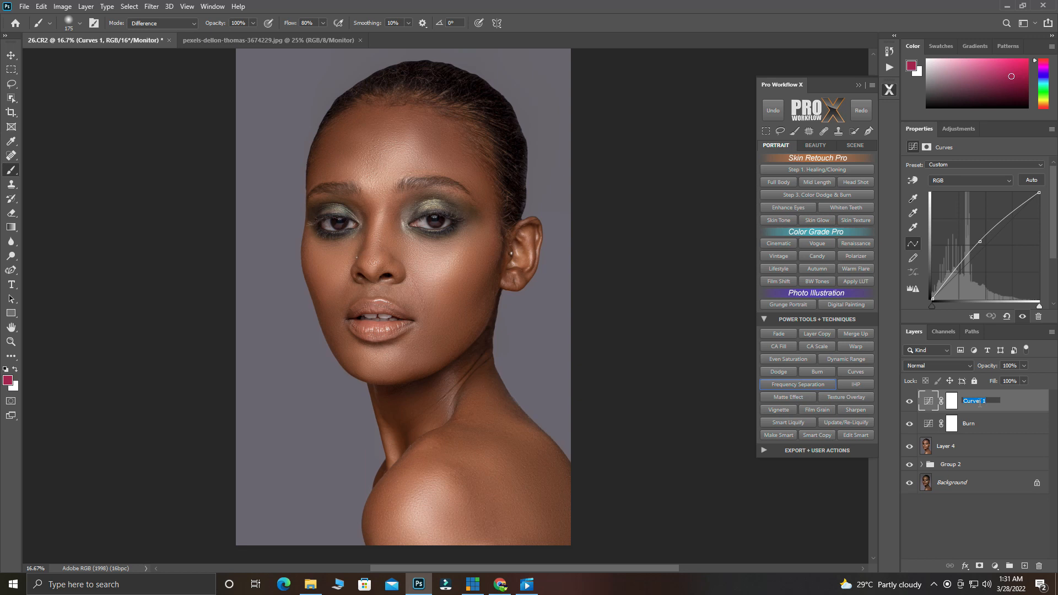
text(b)
click(1017, 404)
double_click(976, 403)
click(977, 402)
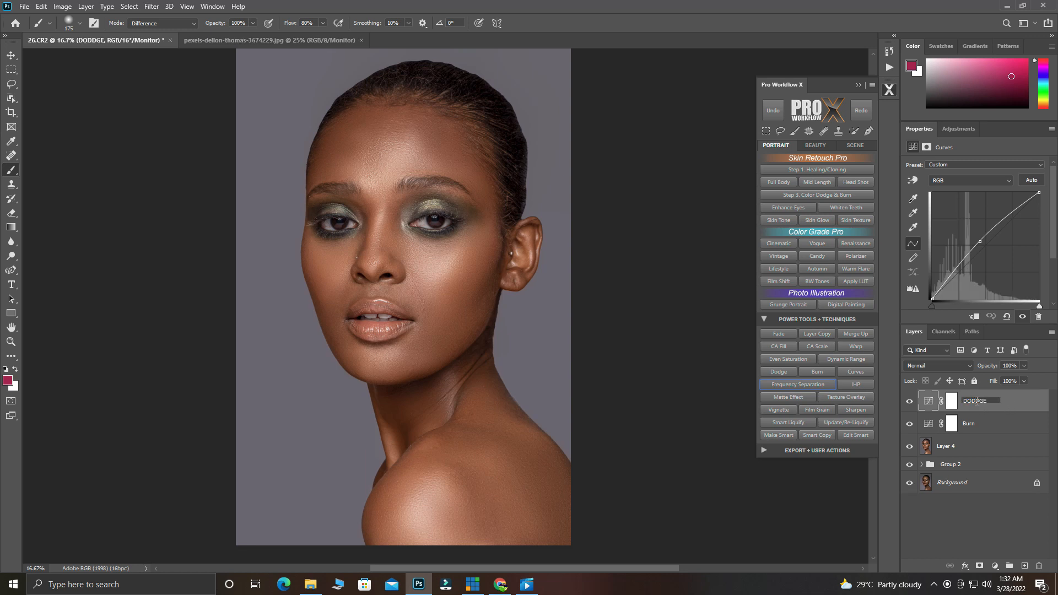
click(985, 431)
Step: Group the Burn and DODGE curves layers together
click(987, 433)
shift+click(995, 407)
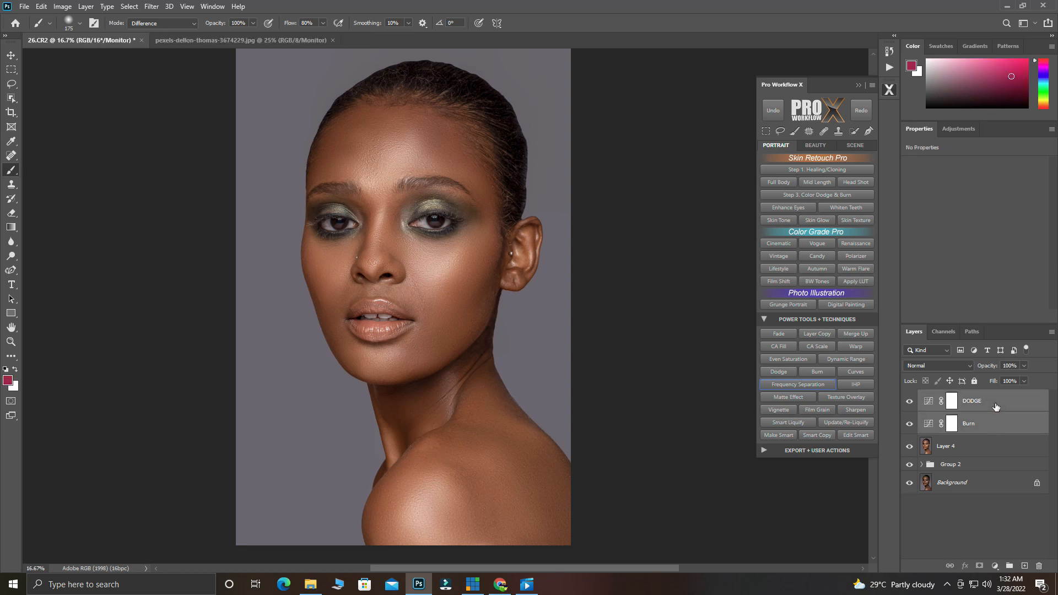
key(ctrl+g)
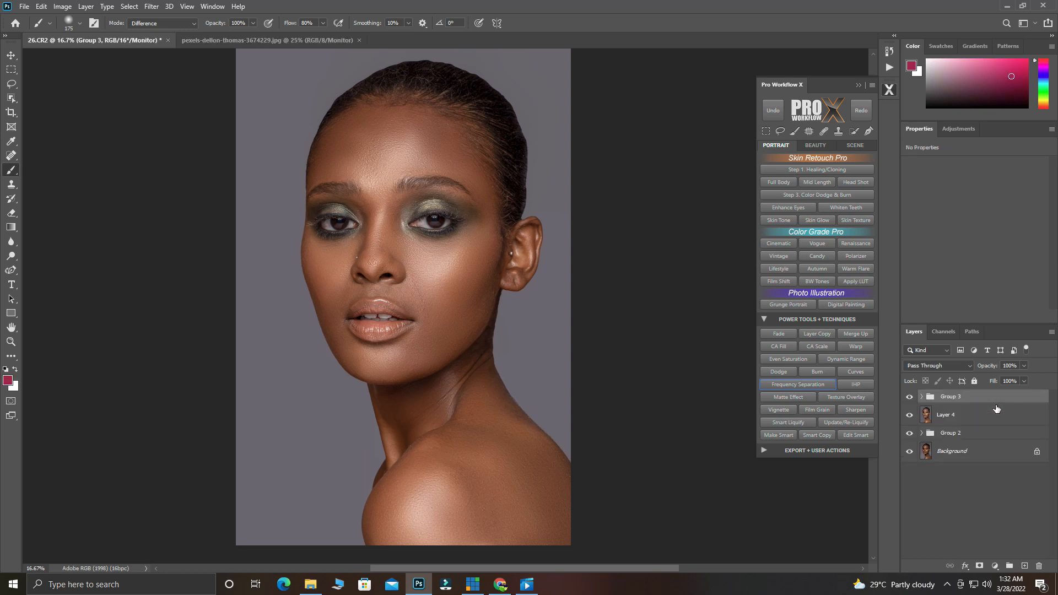
Step: Add a Black & White adjustment layer above DODGE inside the new group and set its Reds to -67
click(922, 397)
click(984, 423)
click(995, 566)
click(999, 479)
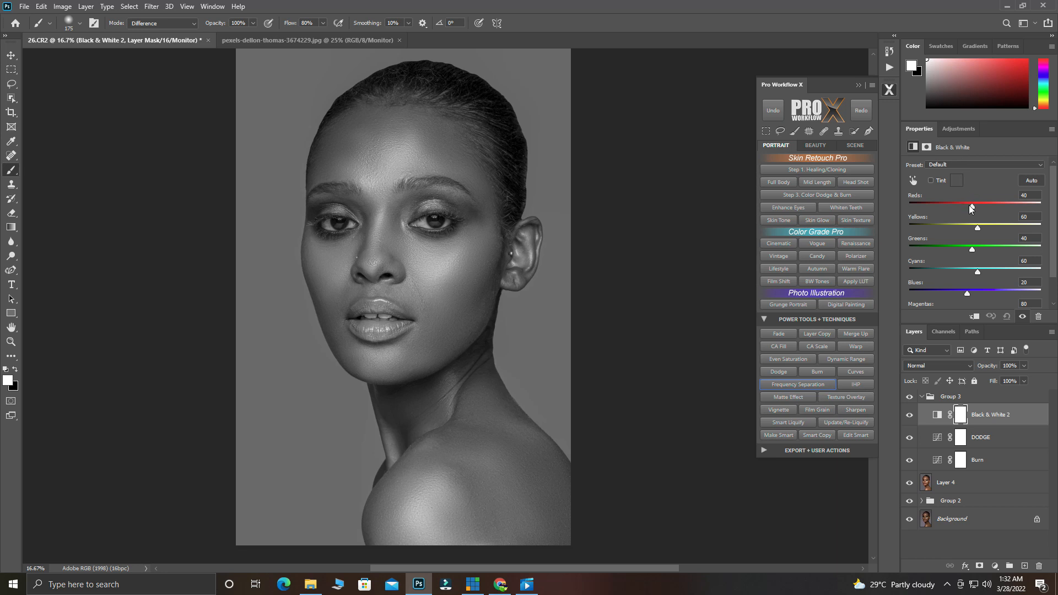
drag(970, 206, 945, 206)
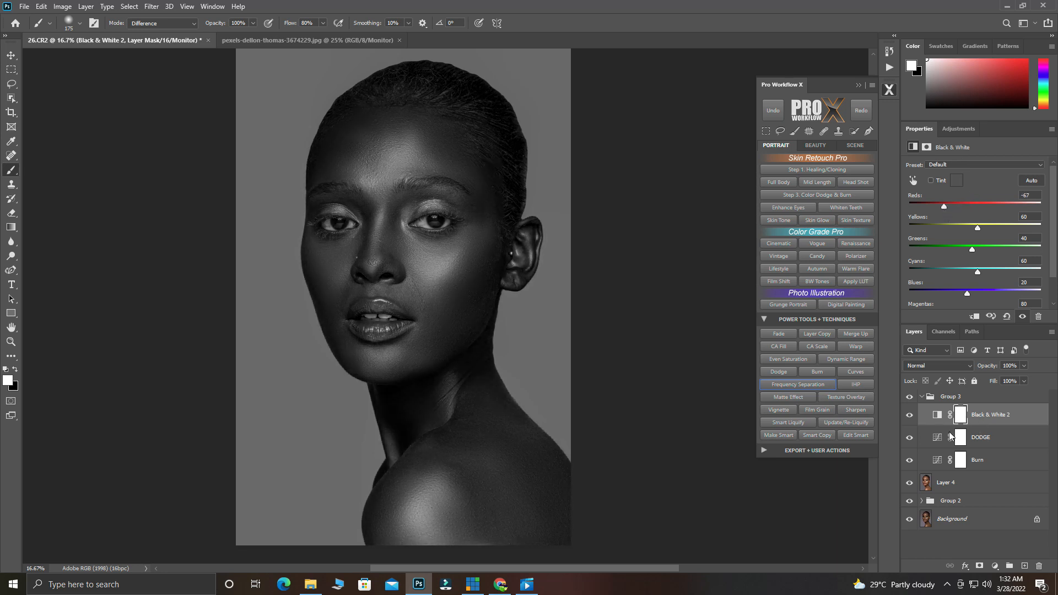
Step: Invert the Burn and DODGE layer masks to black while the Black & White 2 layer is temporarily hidden
click(961, 461)
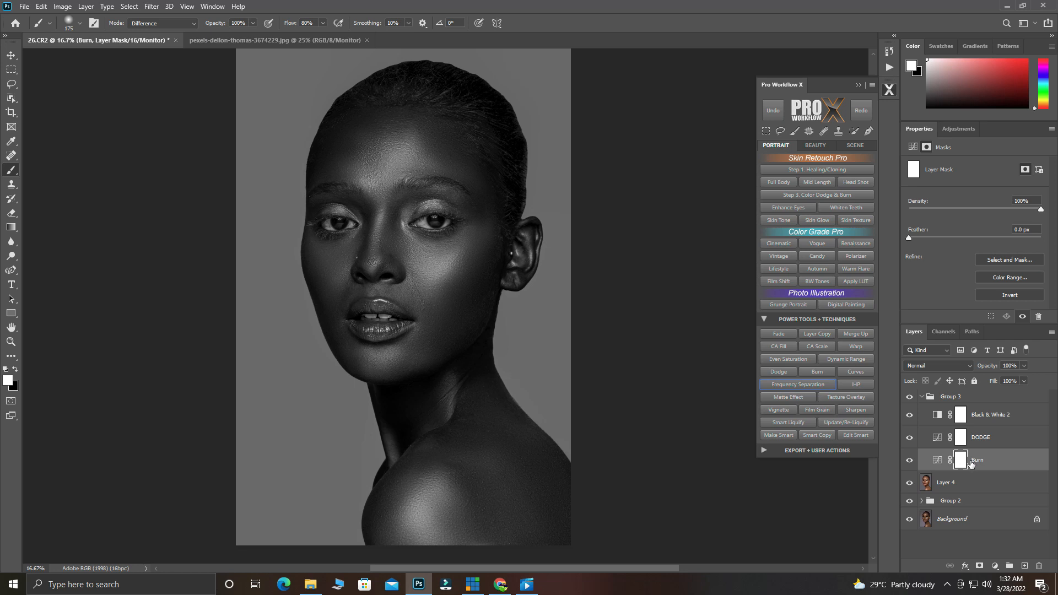
click(909, 415)
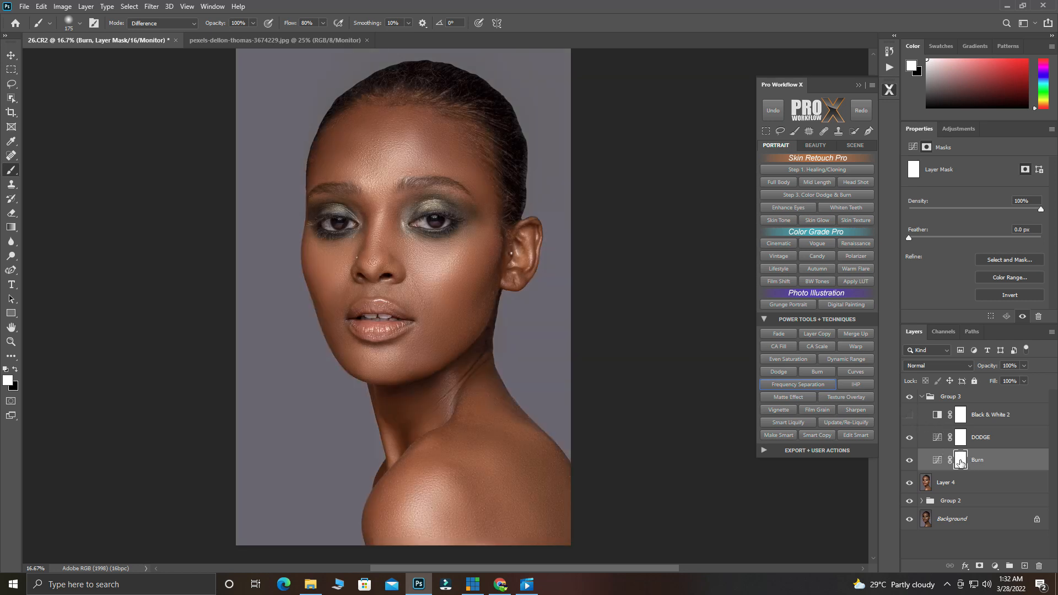
key(ctrl+i)
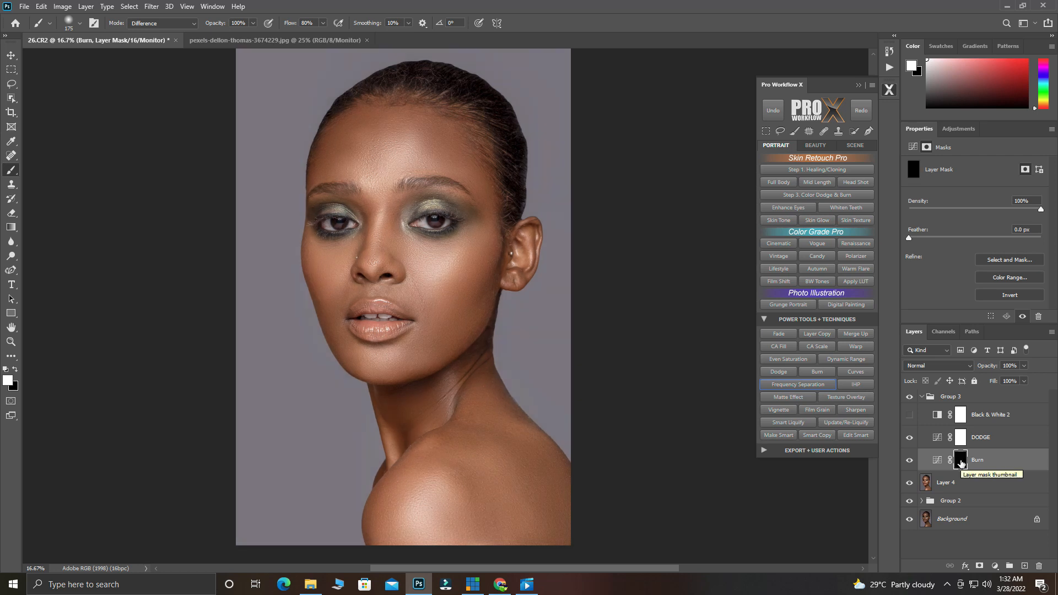
click(960, 439)
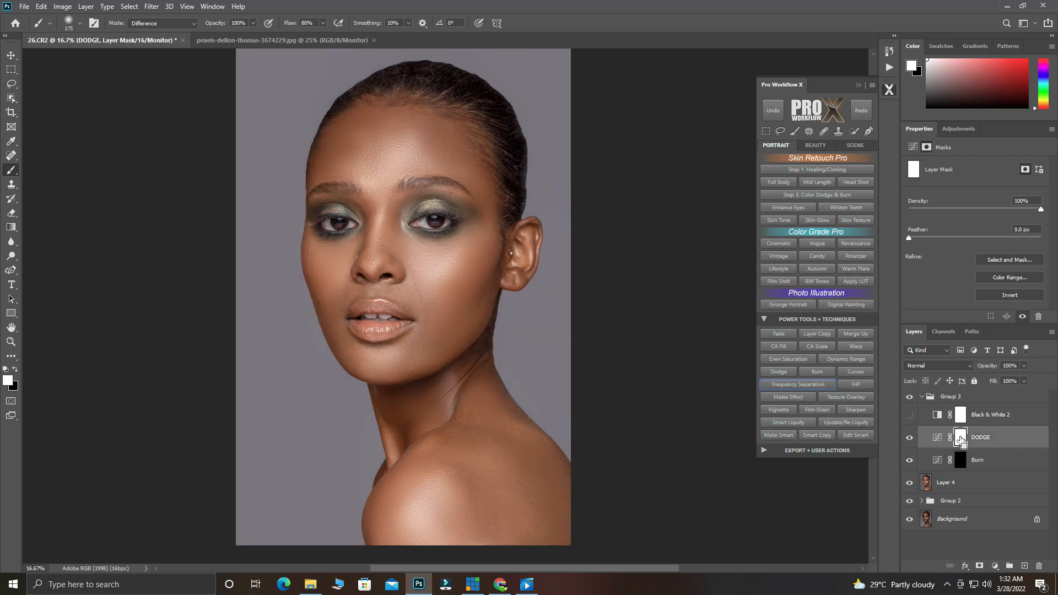
key(ctrl+i)
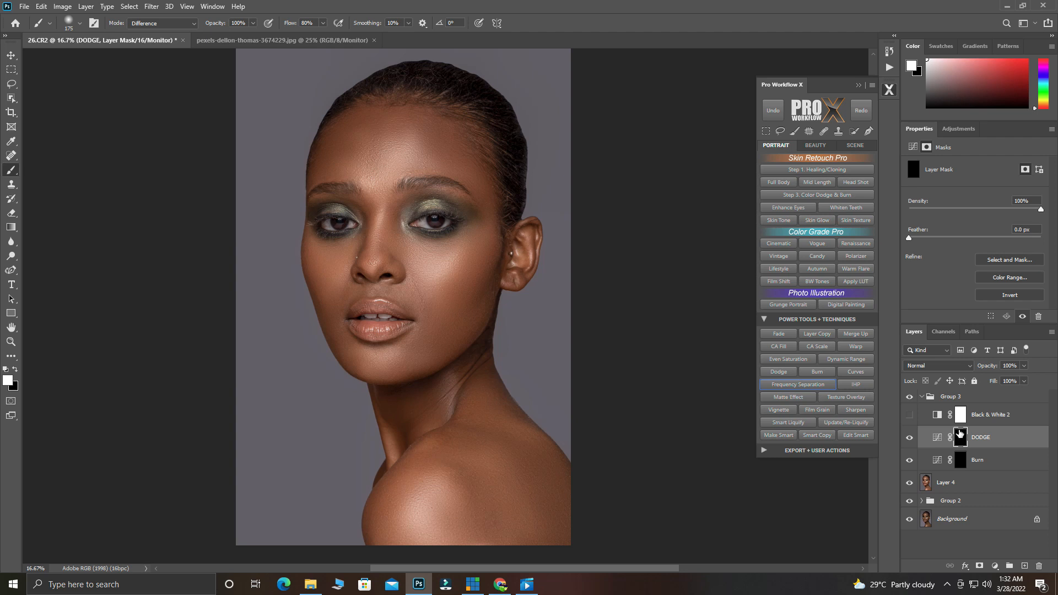
click(910, 415)
Step: Target the Burn layer mask and set the brush to Normal mode with 9% opacity
click(962, 461)
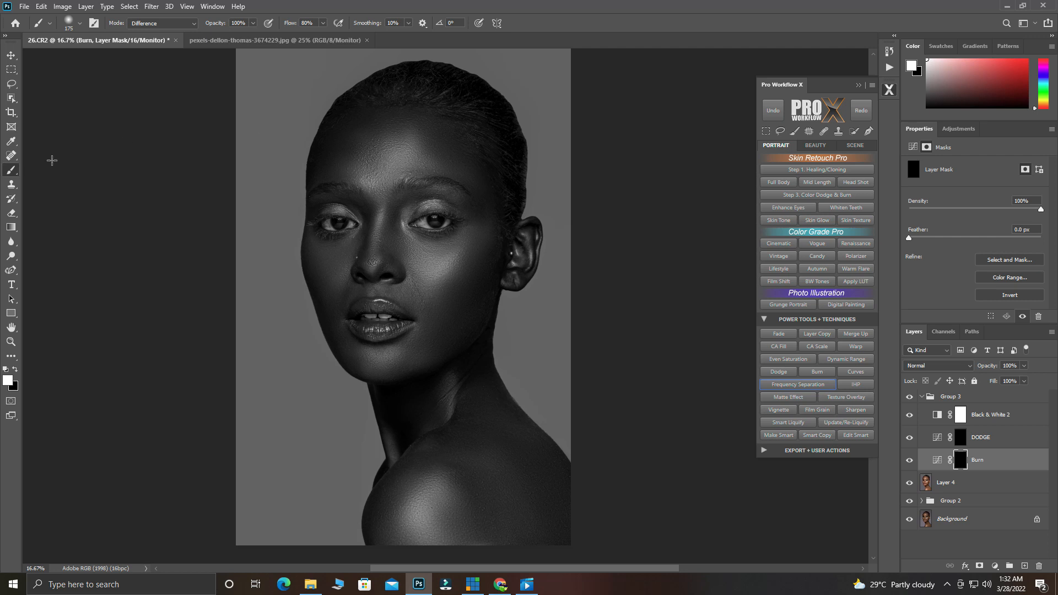
scroll(321, 147, up, 1)
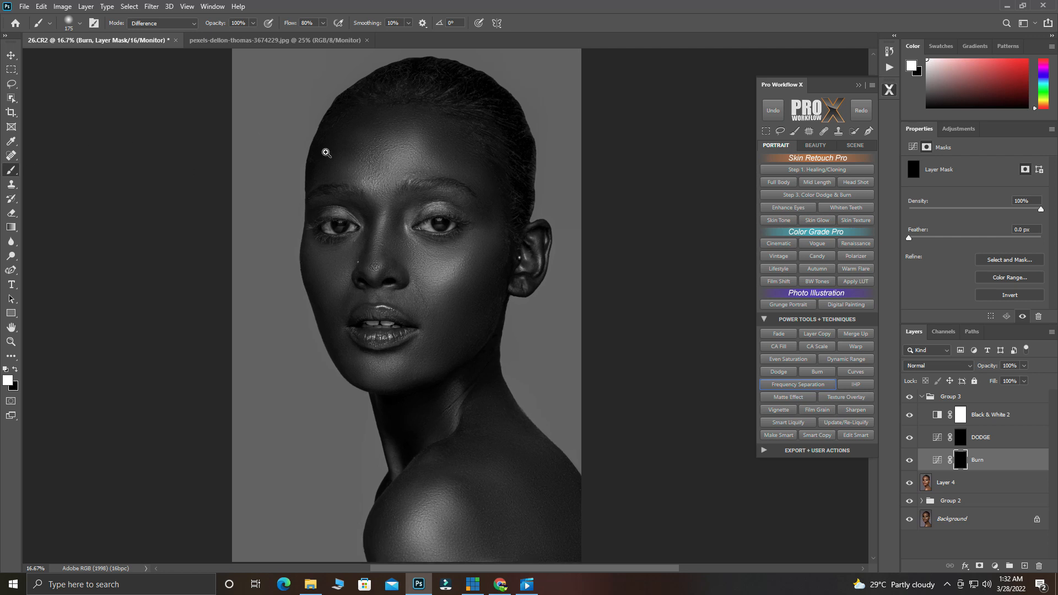
click(222, 23)
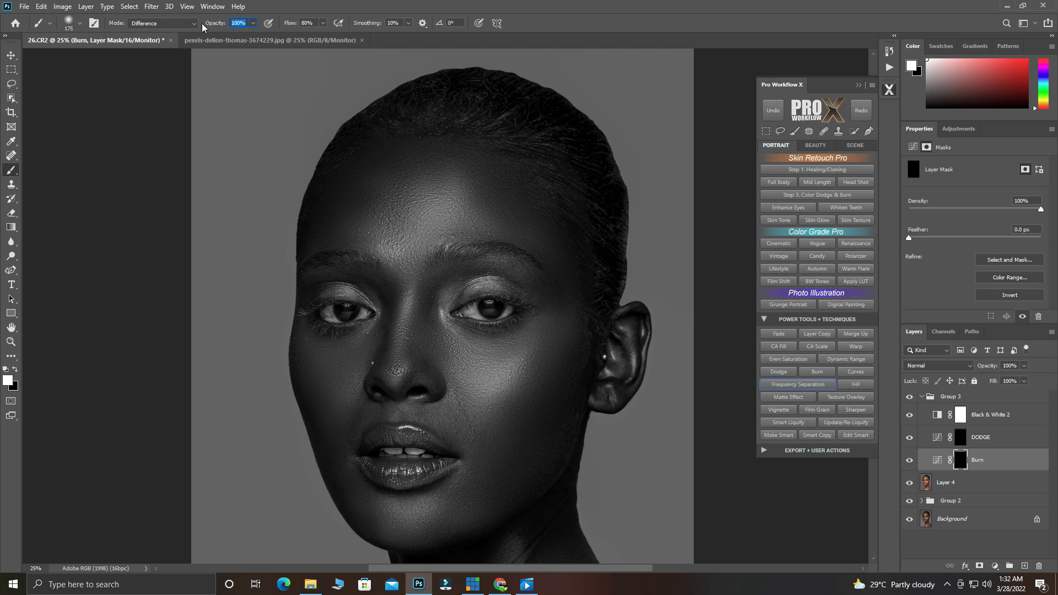
text(9)
click(149, 23)
click(152, 32)
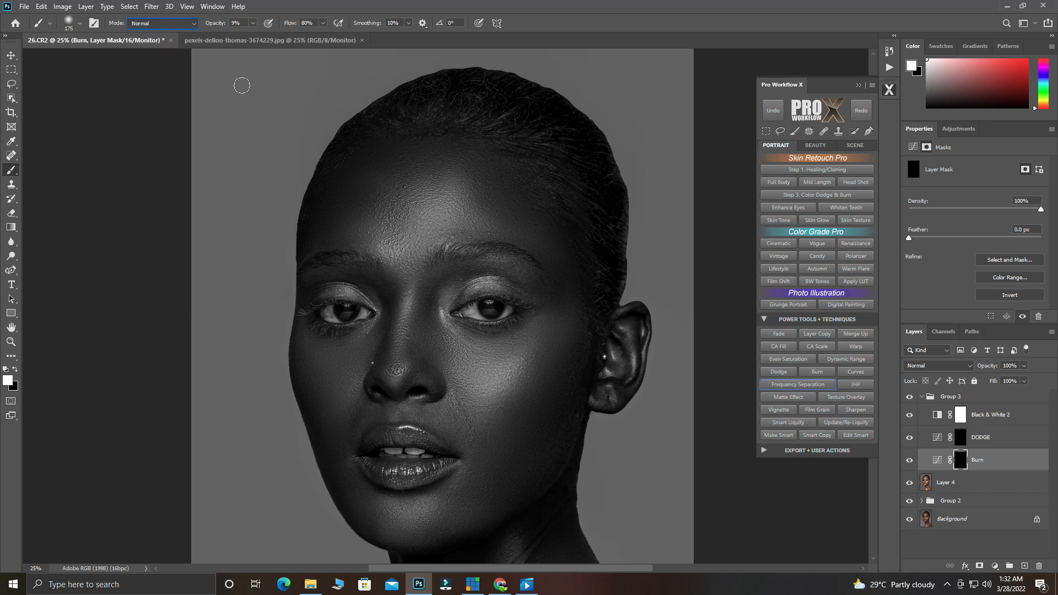
Step: Paint white on the Burn mask over the forehead, cheeks, chin and neck with the brush enlarged to 400
key(bracketright)
key(bracketright)
key(bracketright)
key(bracketright)
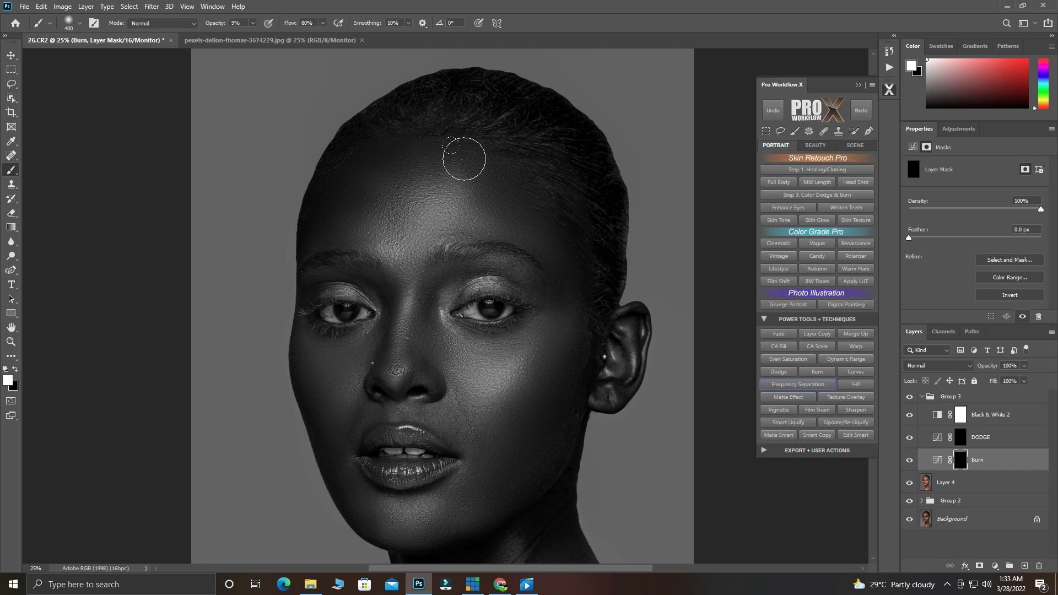
scroll(557, 248, down, 3)
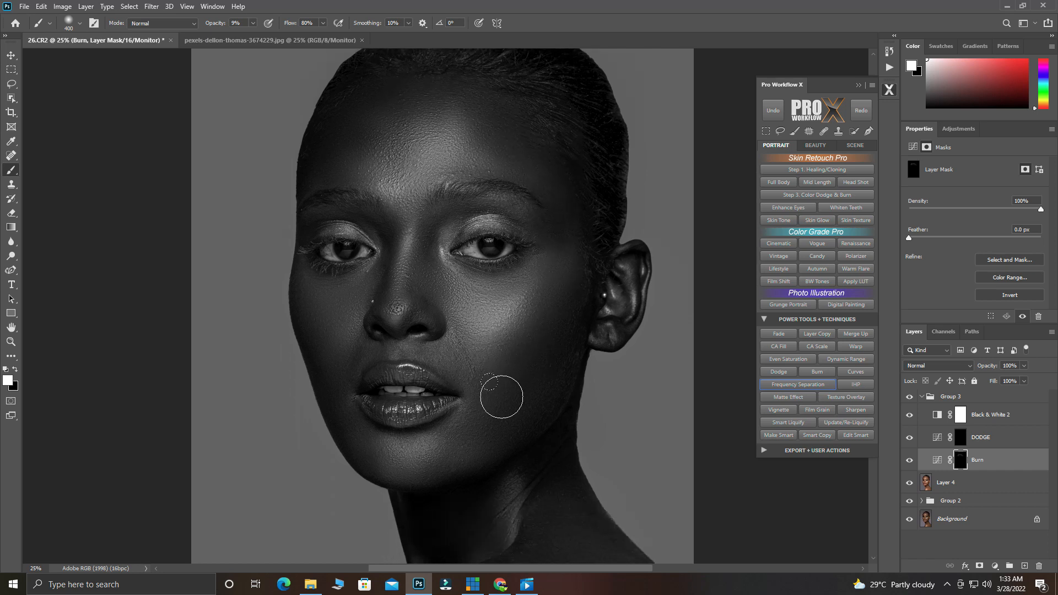
scroll(535, 330, down, 3)
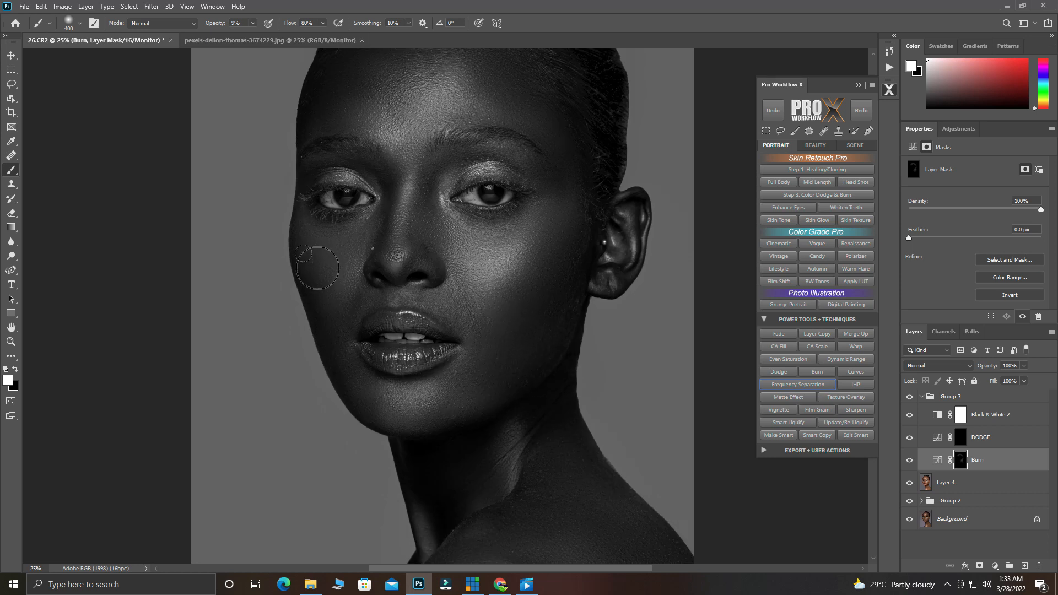
scroll(353, 331, down, 3)
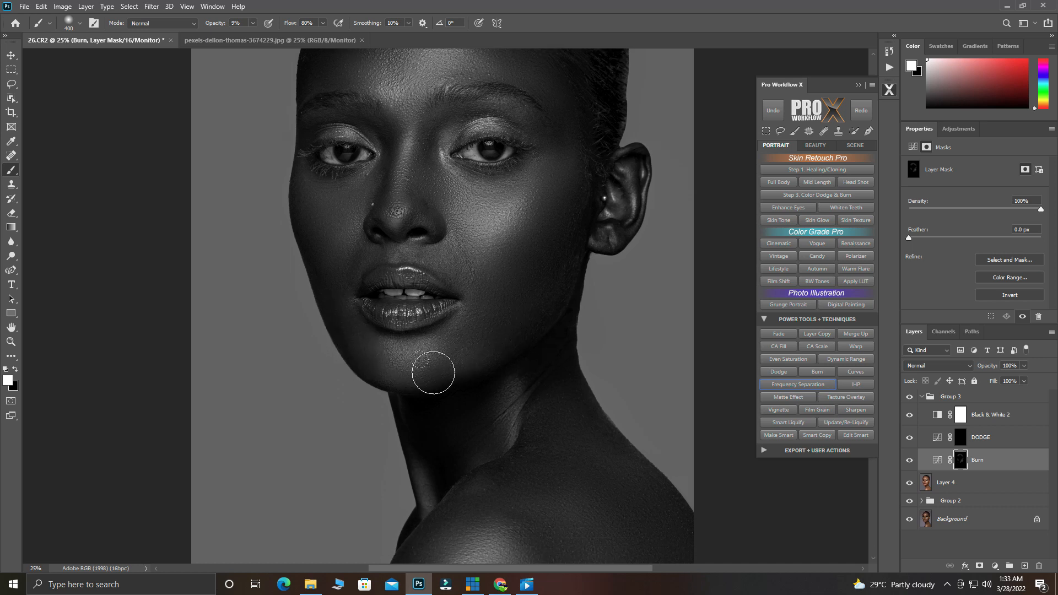
scroll(575, 386, down, 2)
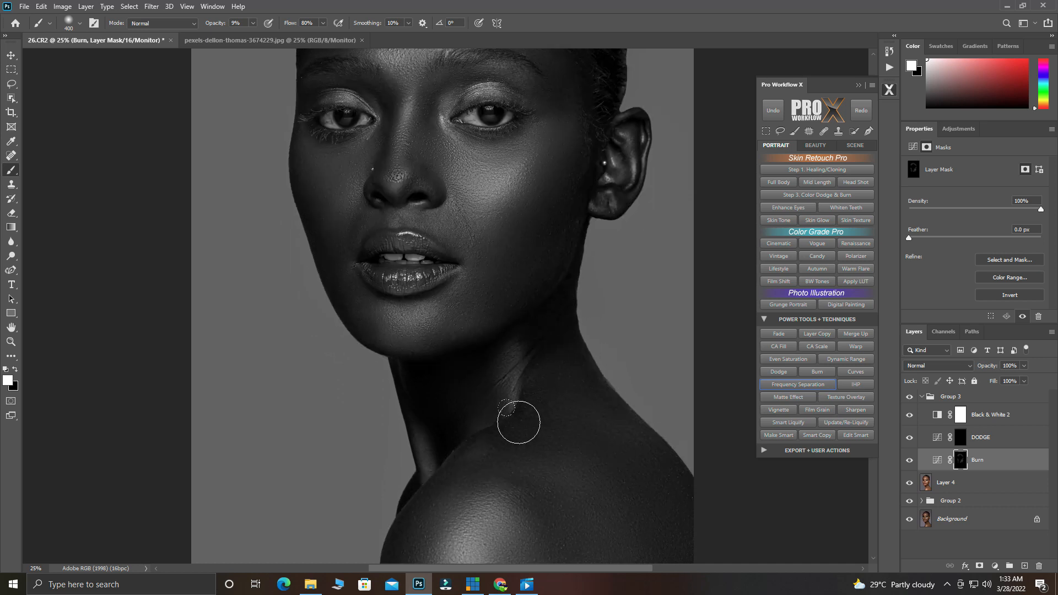
scroll(490, 413, down, 4)
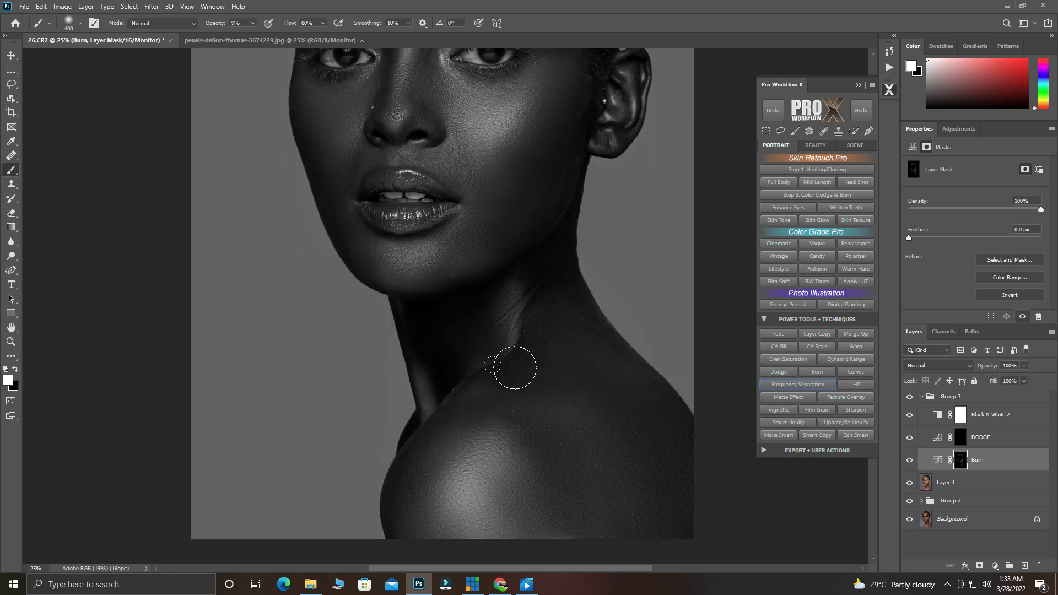
scroll(432, 460, down, 1)
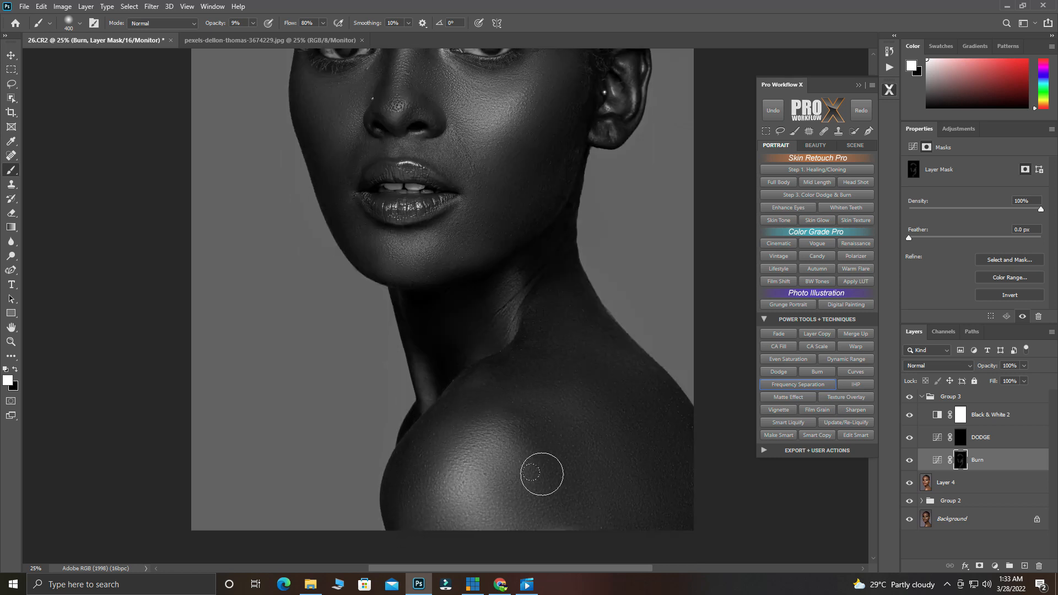
Step: Continue painting the Burn mask over the shoulder and the side of the face, reducing the brush size to 300
key(bracketright)
key(bracketright)
key(bracketleft)
key(bracketleft)
key(bracketleft)
scroll(581, 97, up, 2)
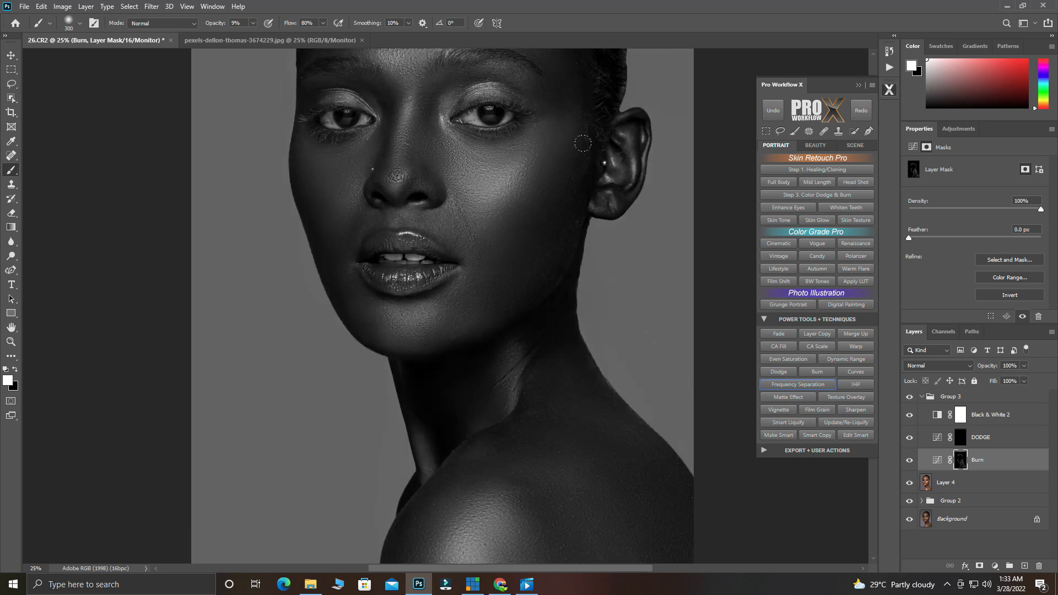
scroll(592, 97, up, 3)
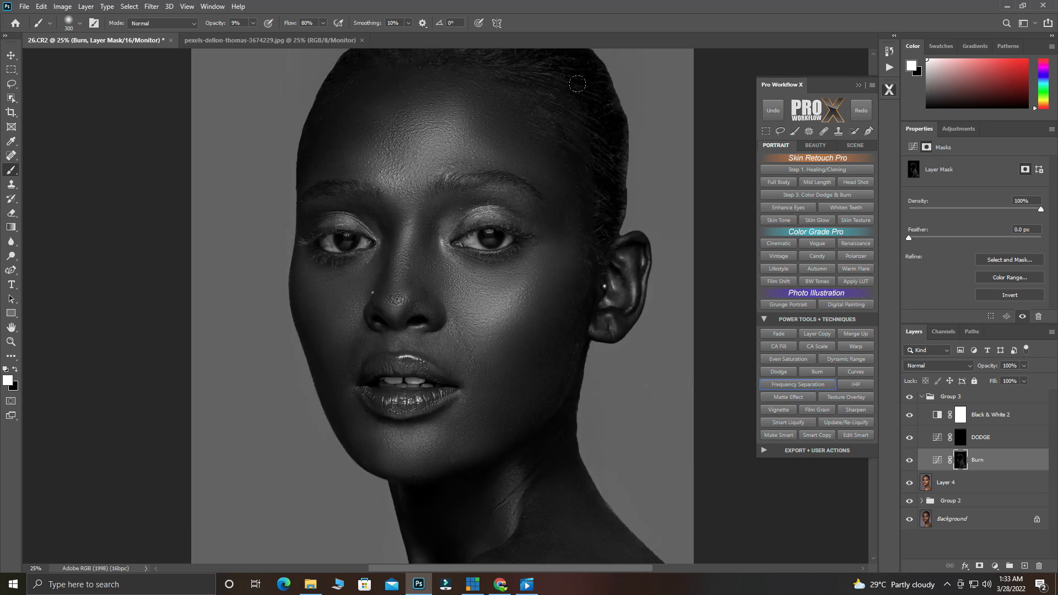
scroll(534, 114, up, 2)
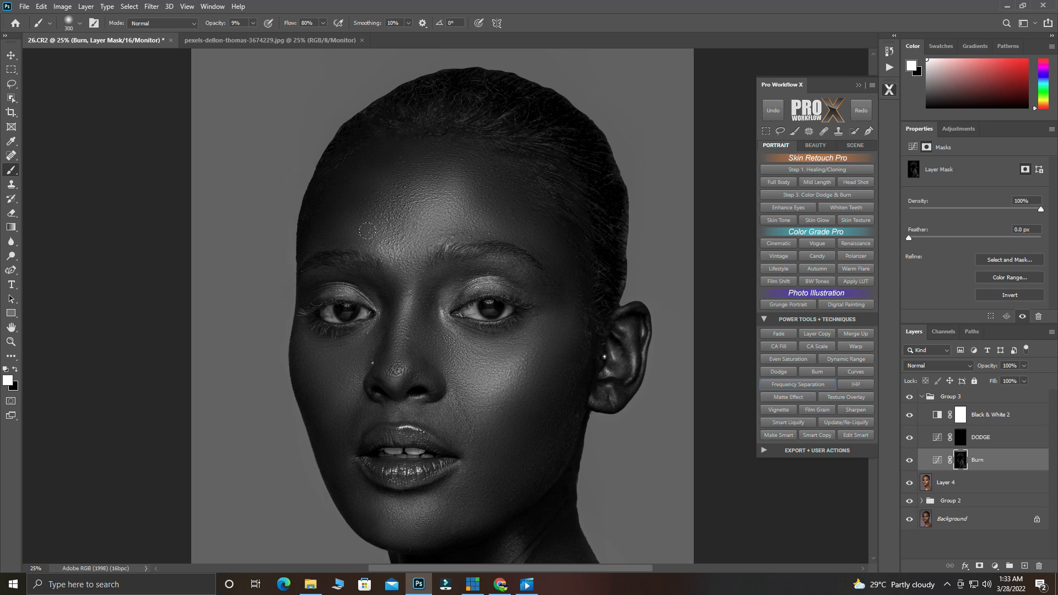
Step: Toggle the Burn layer's visibility to compare the portrait with and without the darkening
click(910, 460)
click(910, 460)
click(910, 460)
click(909, 460)
Step: Paint white on the DODGE mask over the facial highlights and lips, adjusting the brush size to 200
click(960, 438)
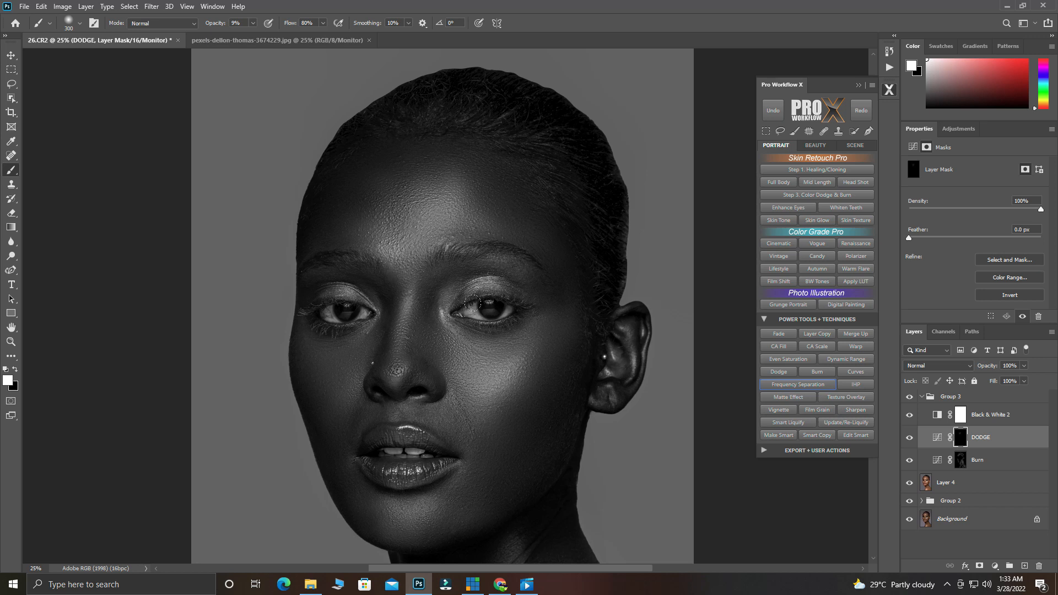
key(bracketleft)
key(bracketleft)
key(bracketright)
key(bracketright)
key(bracketright)
scroll(418, 446, down, 2)
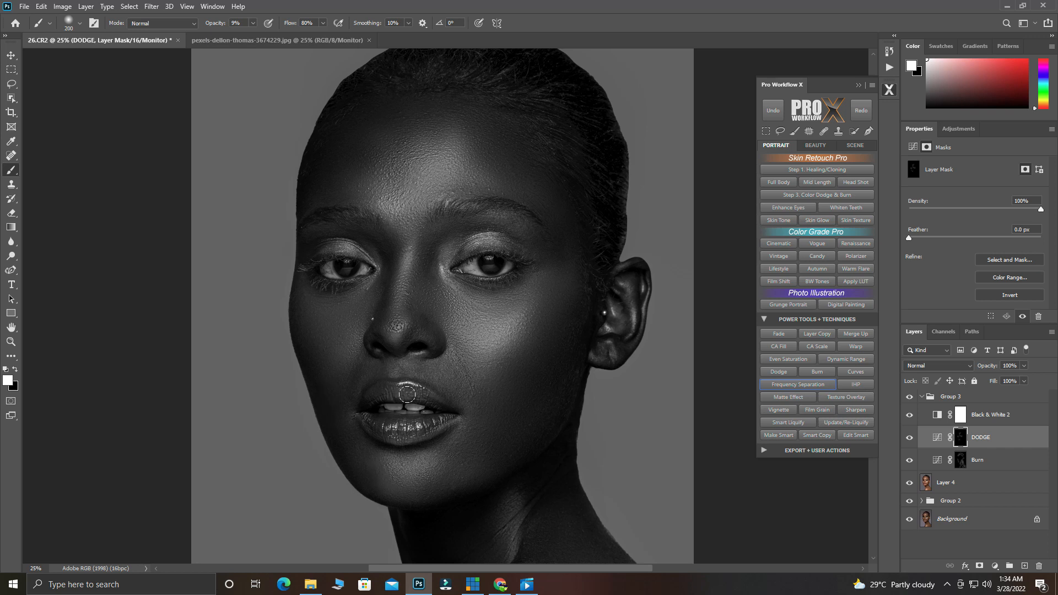
scroll(392, 395, down, 2)
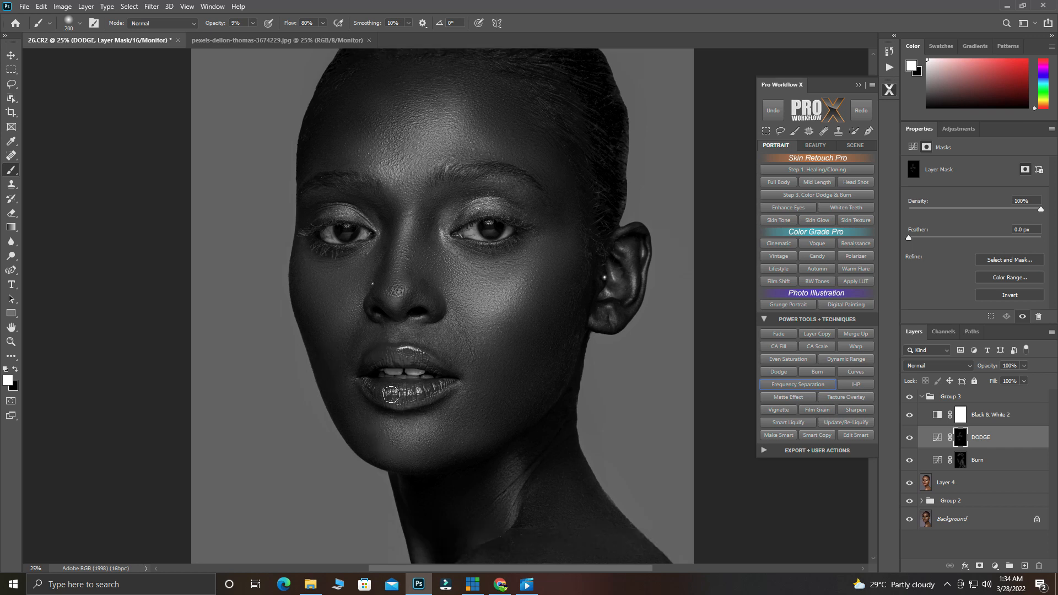
Step: Brighten the neck and shoulder highlights on the DODGE mask, enlarging the brush to 500
scroll(503, 418, down, 5)
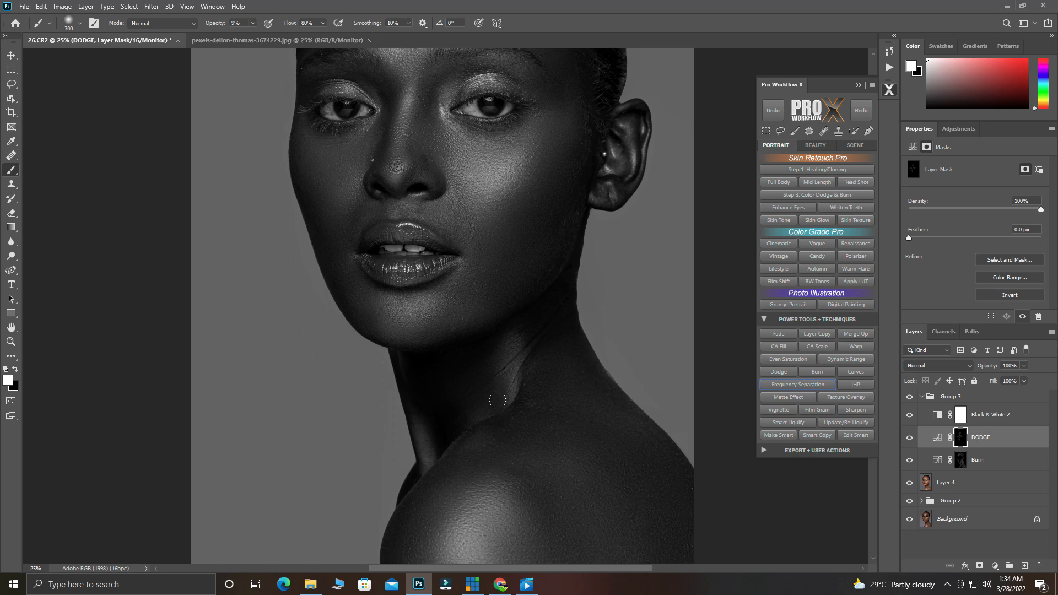
scroll(496, 442, down, 5)
key(bracketright)
key(bracketright)
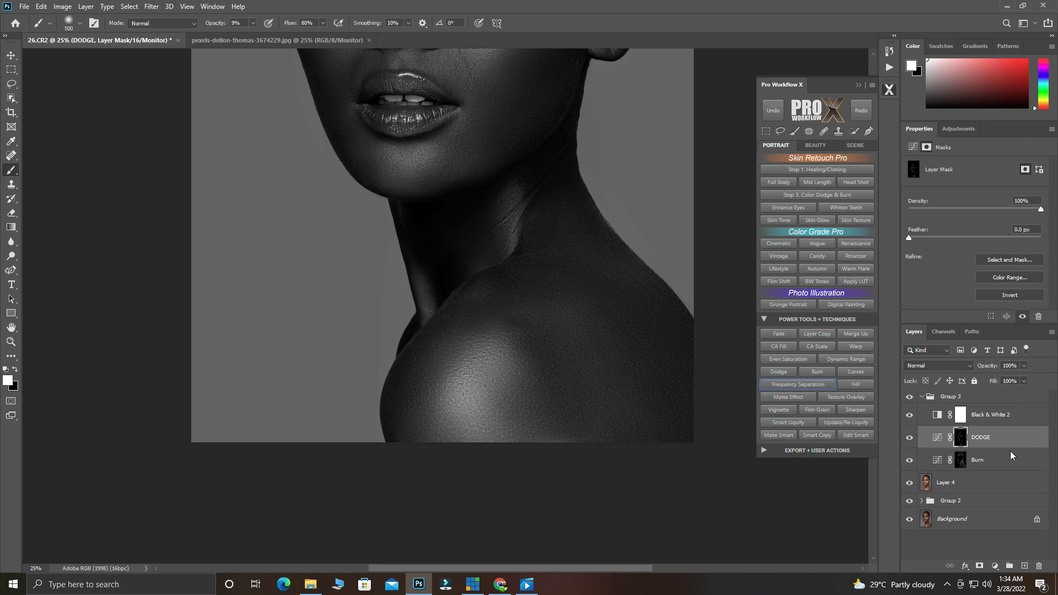
Step: Review the dodge and burn result by toggling the DODGE and Black & White 2 layers and examining the whole portrait
click(910, 439)
scroll(594, 379, up, 9)
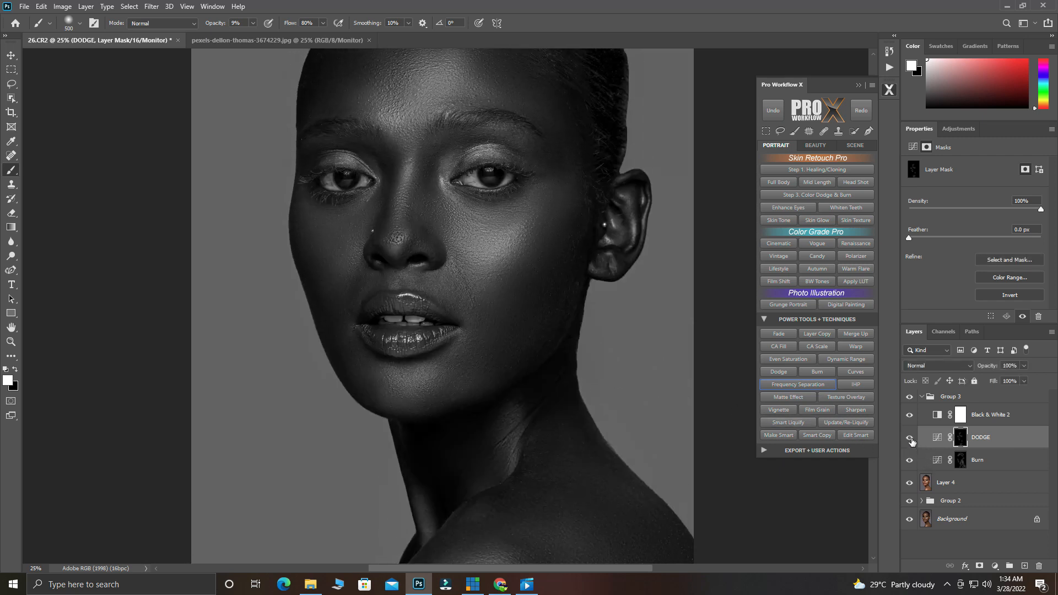
scroll(413, 287, up, 3)
scroll(413, 288, up, 2)
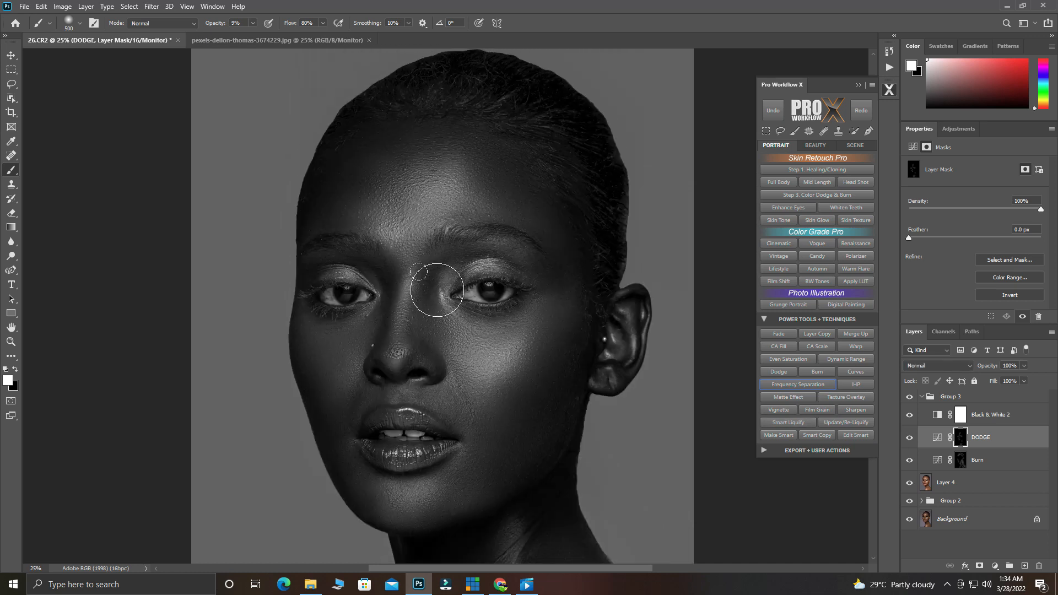
scroll(404, 326, down, 1)
scroll(488, 312, down, 4)
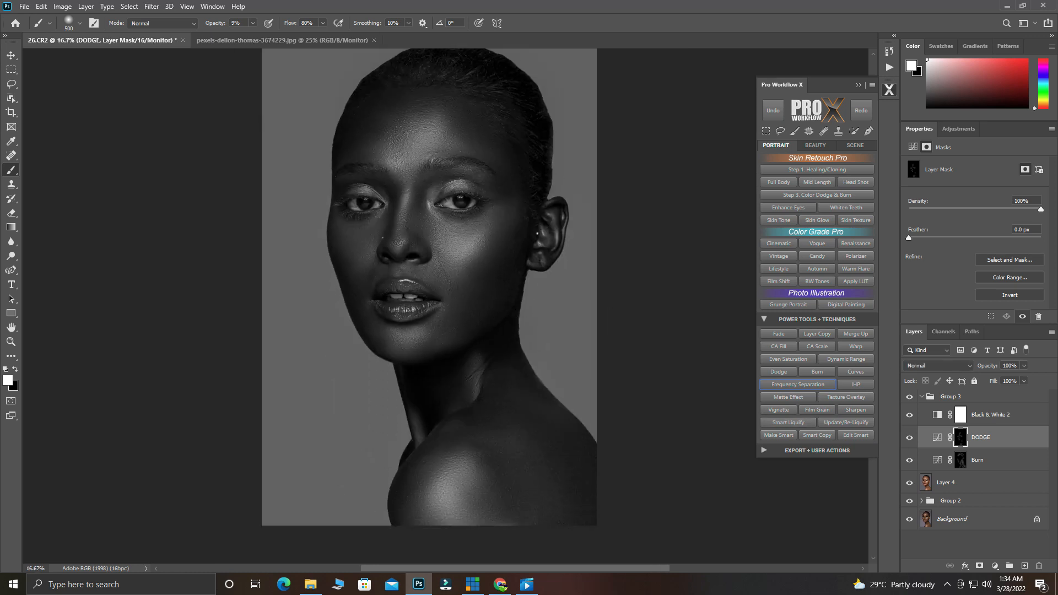
click(911, 418)
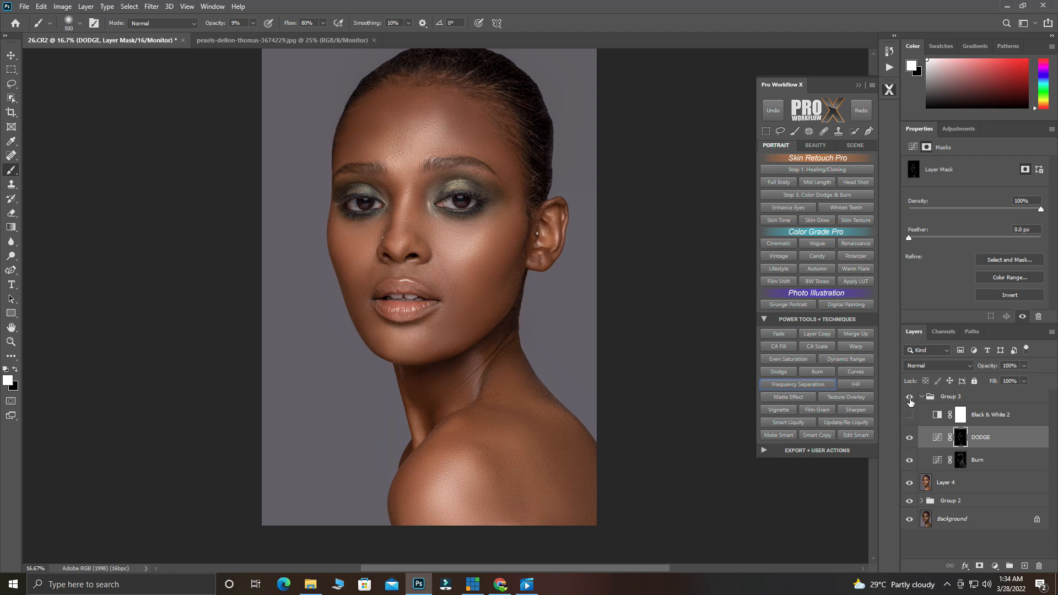
click(910, 416)
Step: Set the Black & White 2 layer to Multiply at 5% opacity and compare the portrait with and without it
click(986, 415)
click(934, 366)
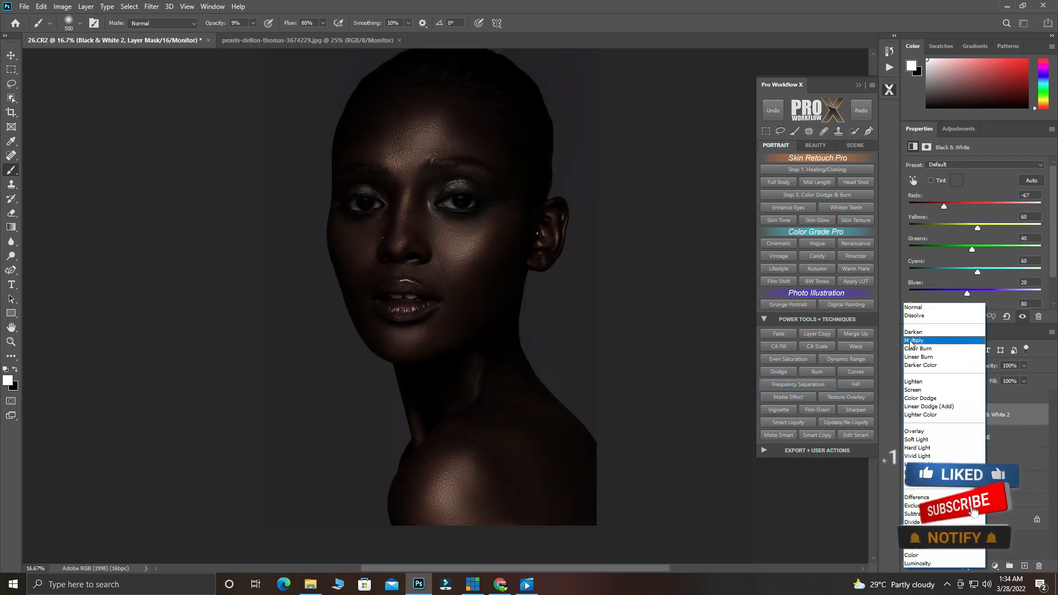
click(913, 340)
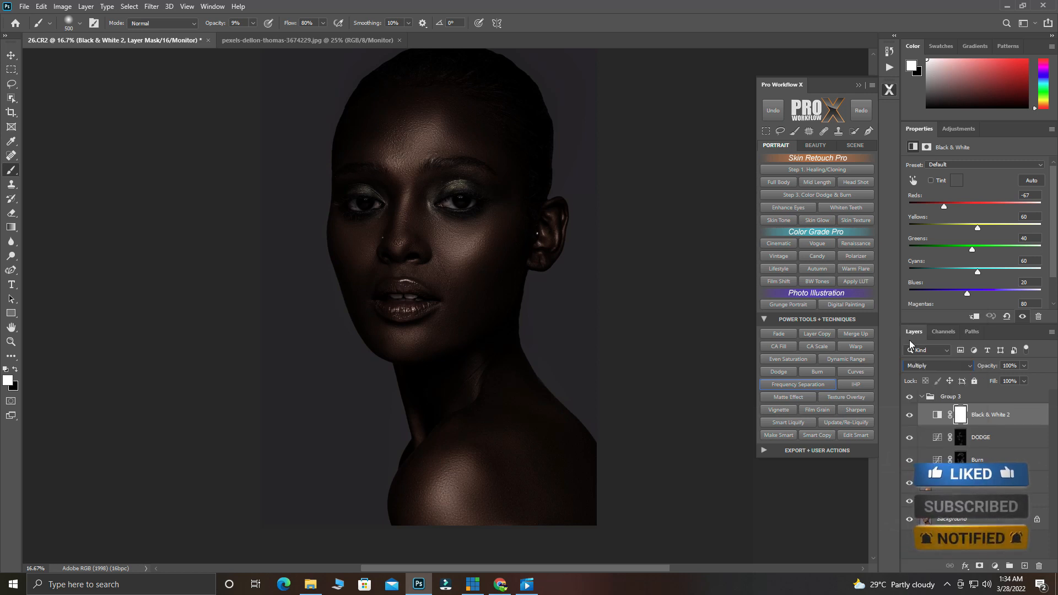
drag(997, 368, 951, 370)
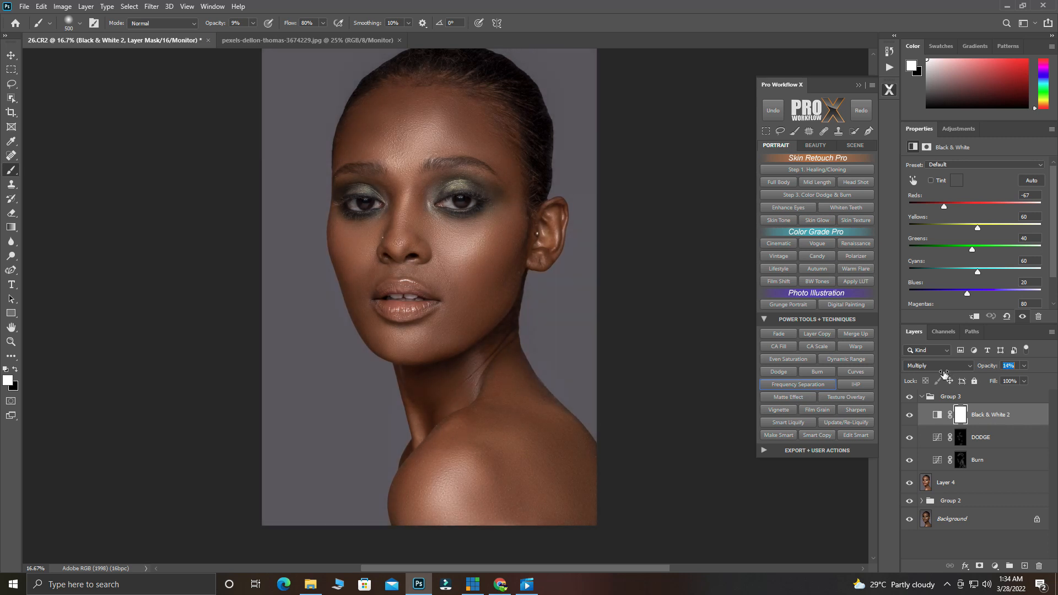
drag(944, 374, 947, 374)
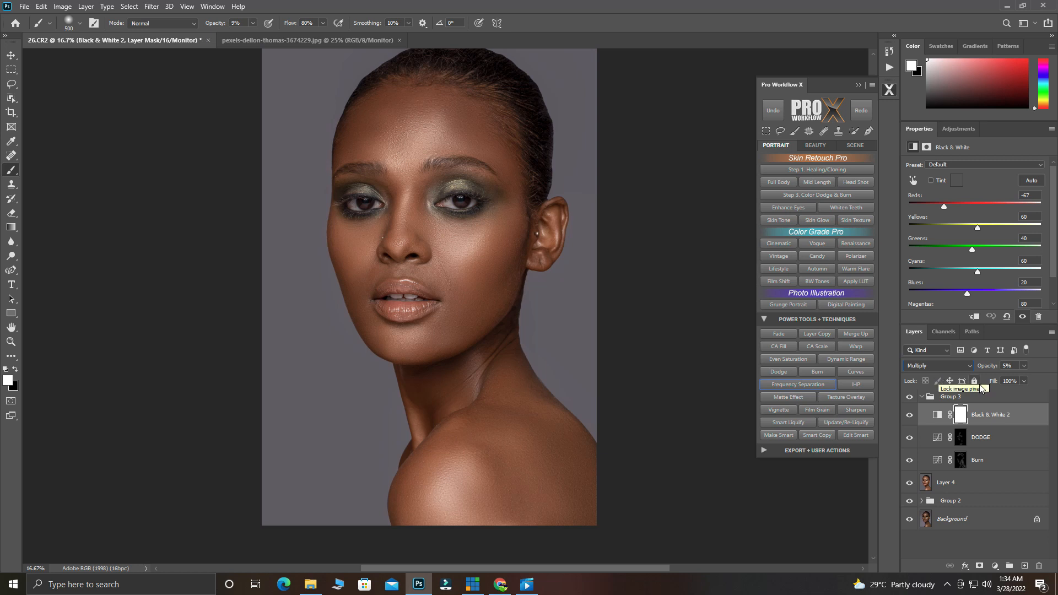
click(909, 416)
click(910, 416)
Step: Run the Skin Glow action with Group 3 selected to add a black-masked Skin Glow group above it
click(983, 411)
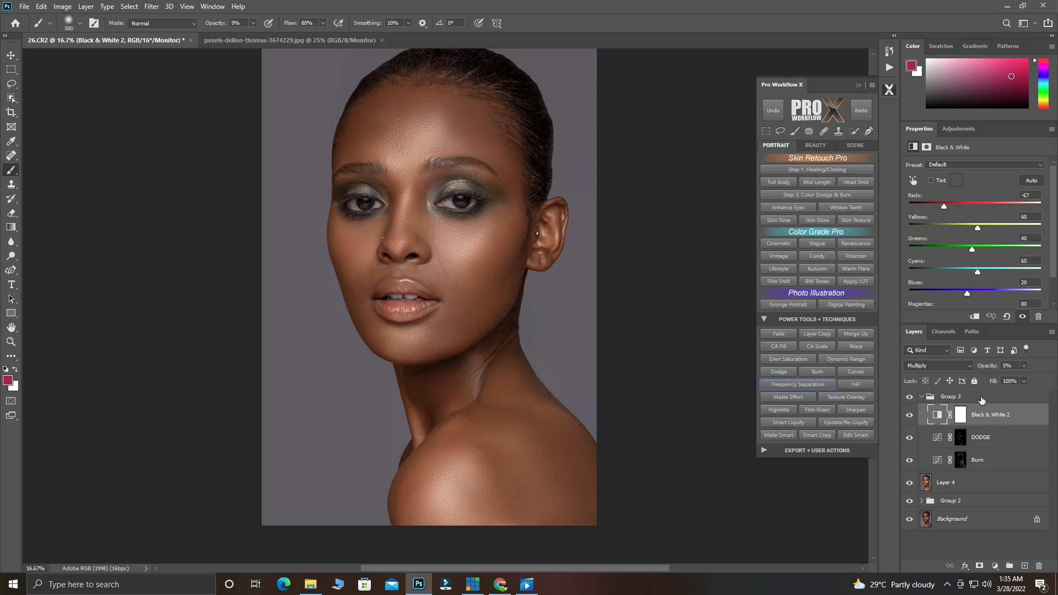
click(981, 399)
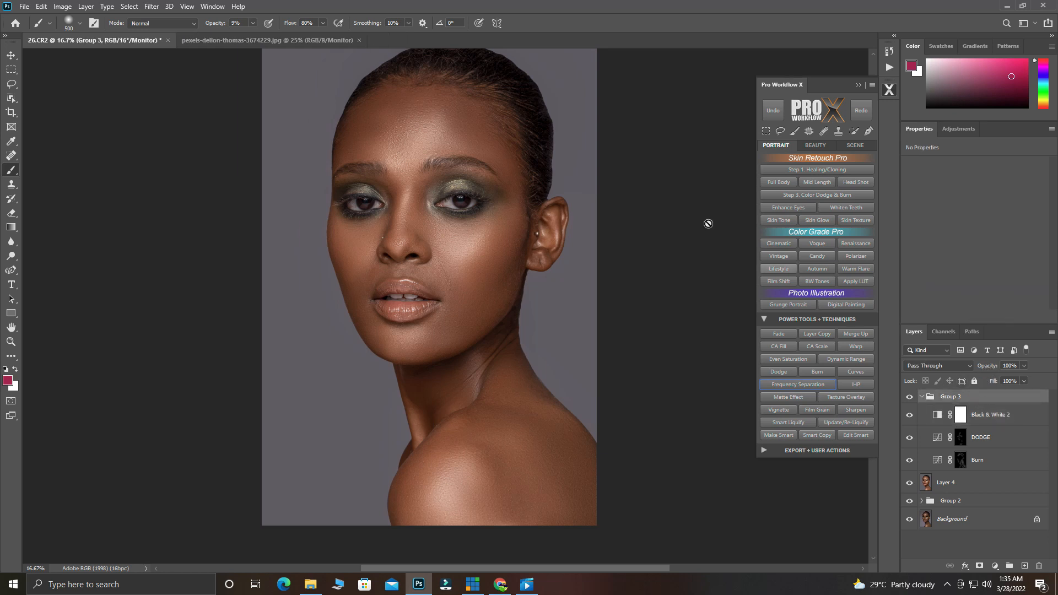
click(818, 222)
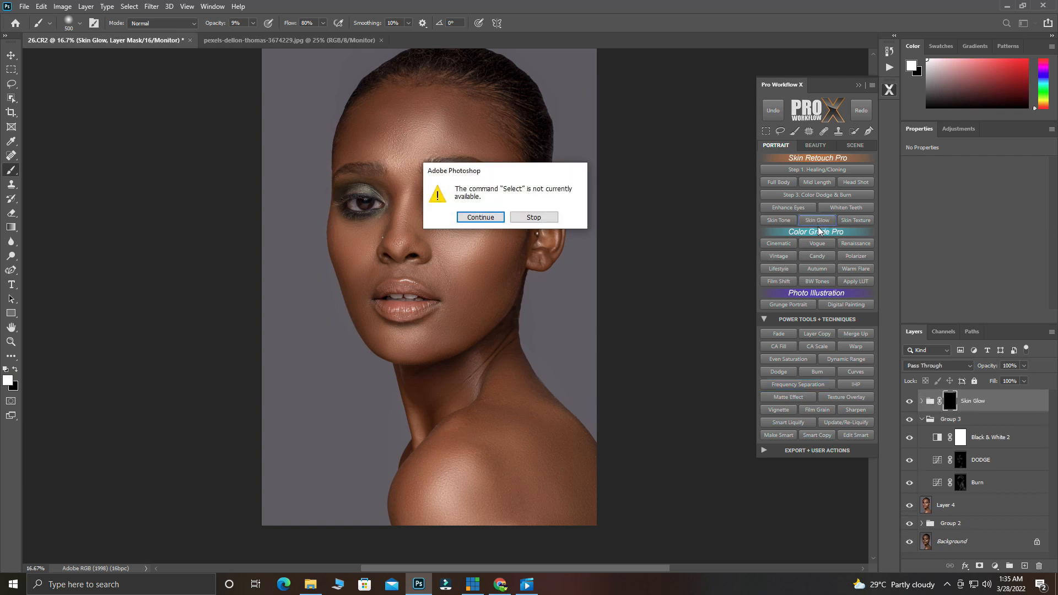
click(495, 219)
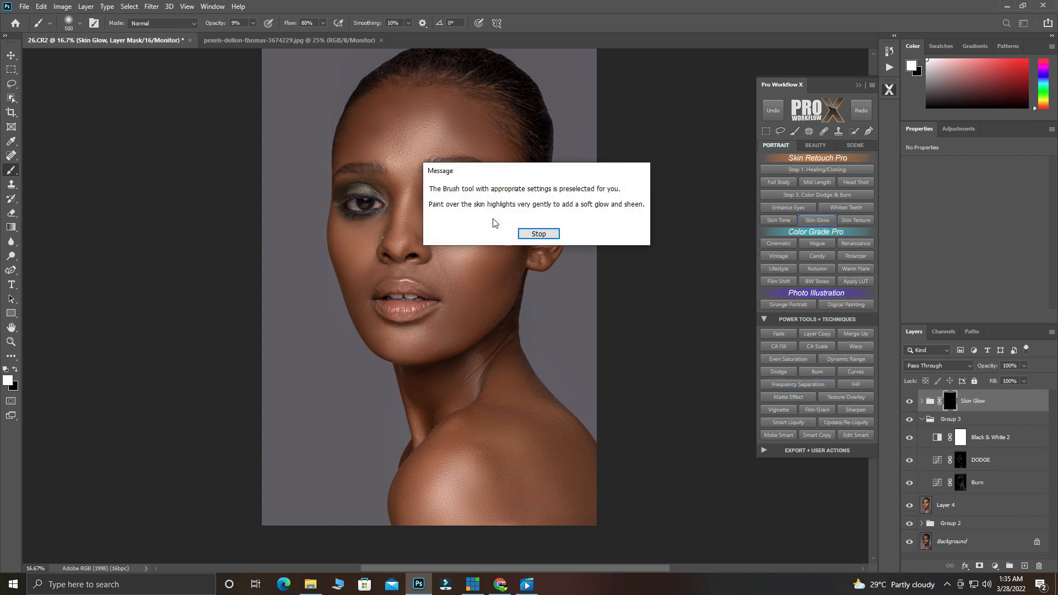
click(538, 234)
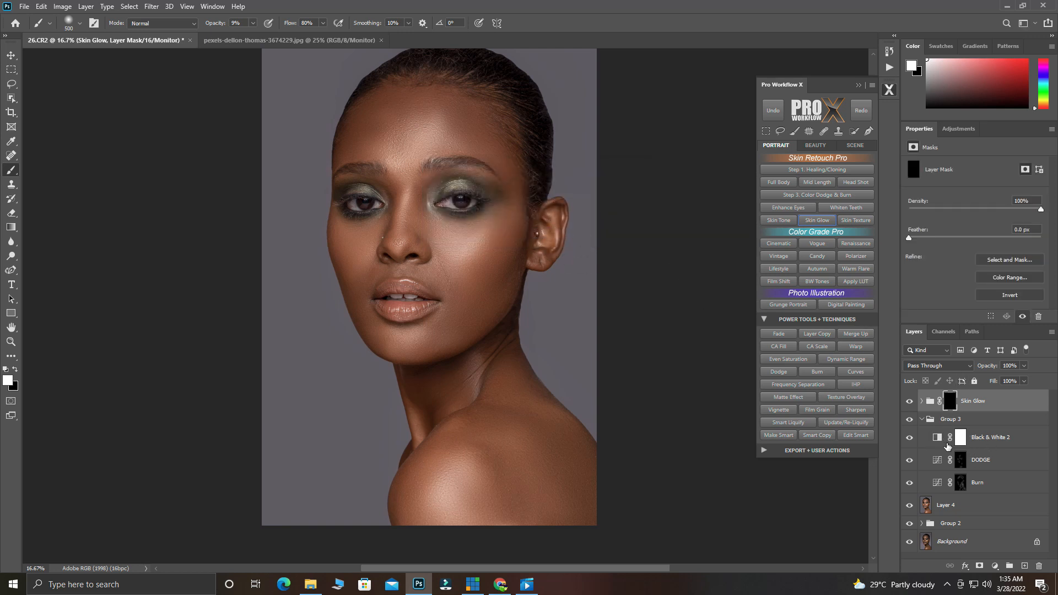
Step: Add a Black & White adjustment layer above the Skin Glow group and set its Reds to -98
click(970, 421)
click(995, 566)
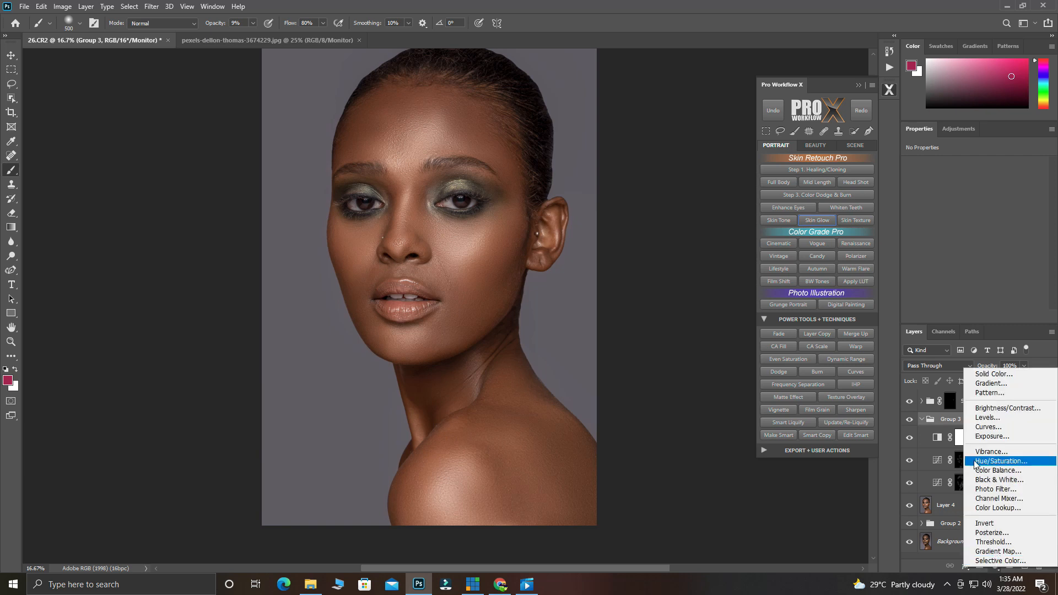
click(995, 479)
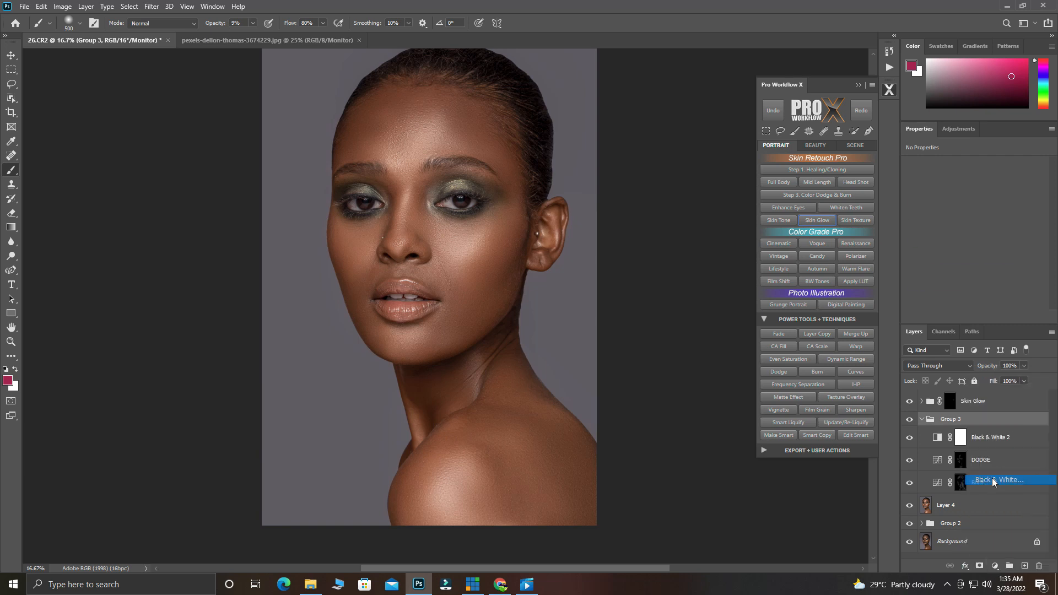
drag(992, 438, 977, 397)
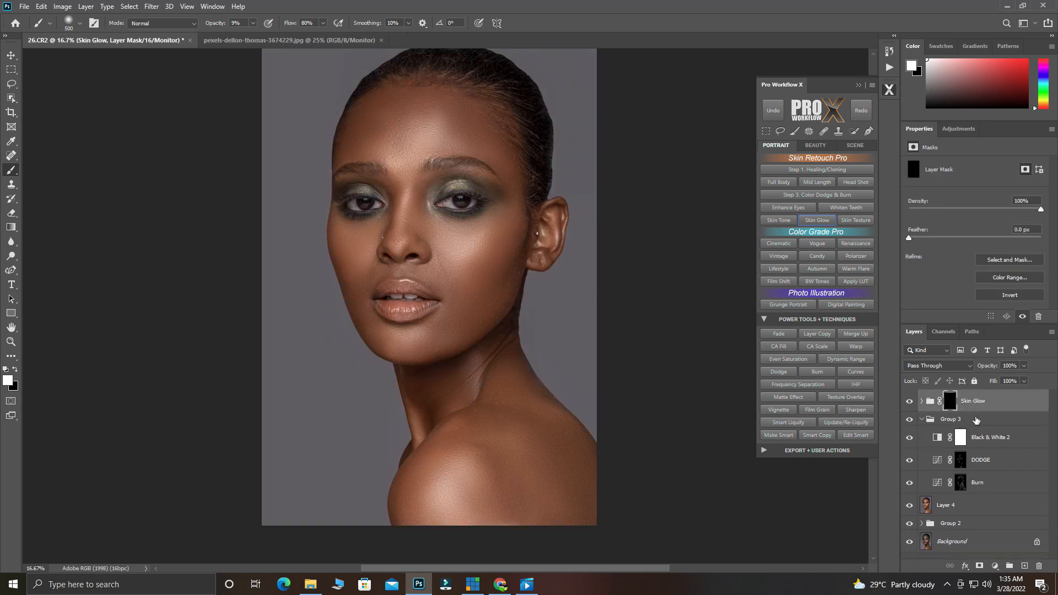
key(ctrl+z)
click(991, 444)
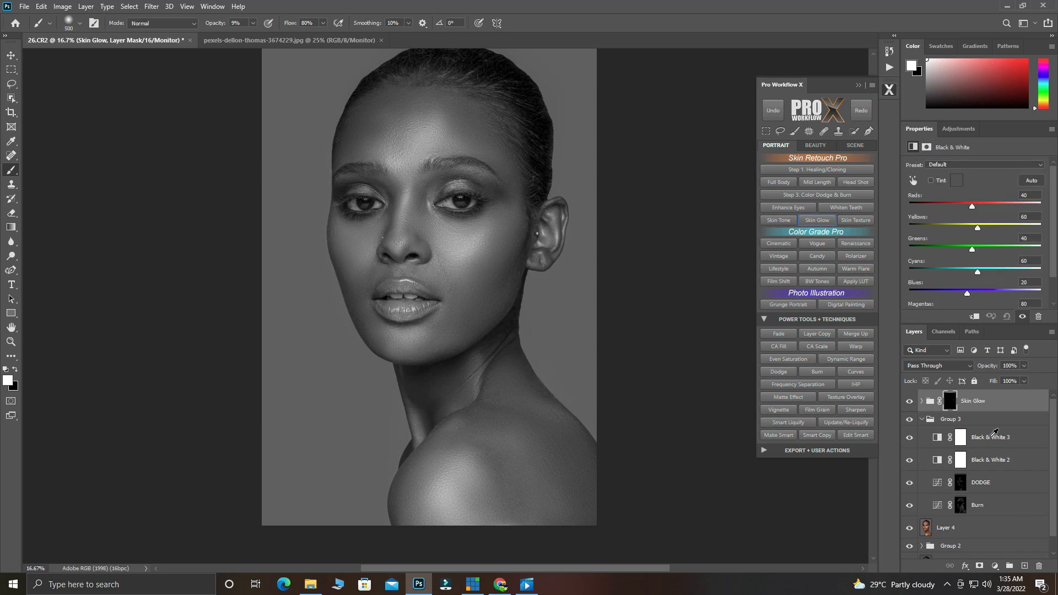
drag(973, 397, 972, 388)
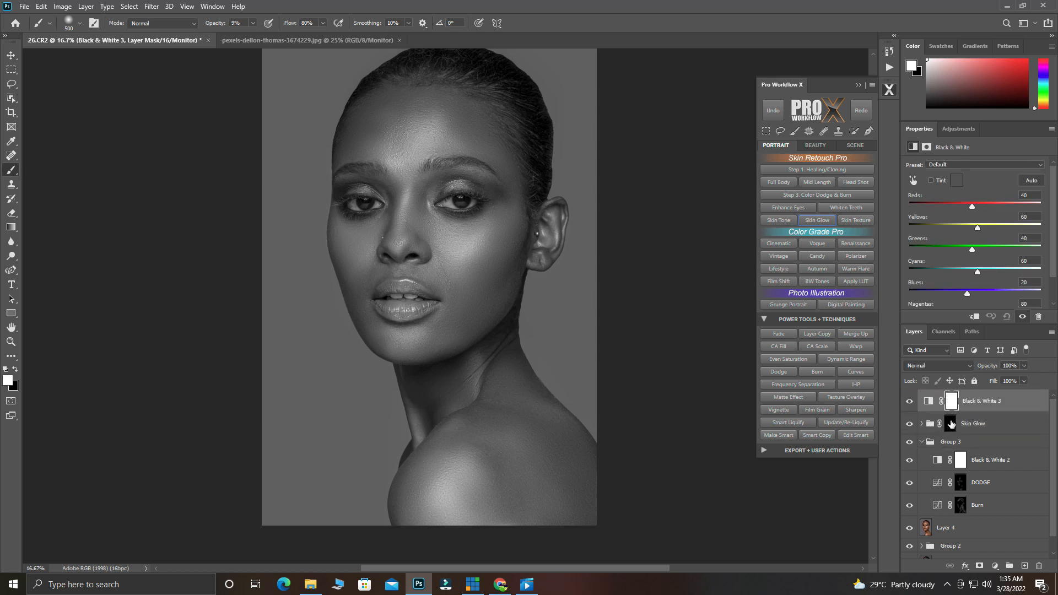
drag(970, 205, 936, 212)
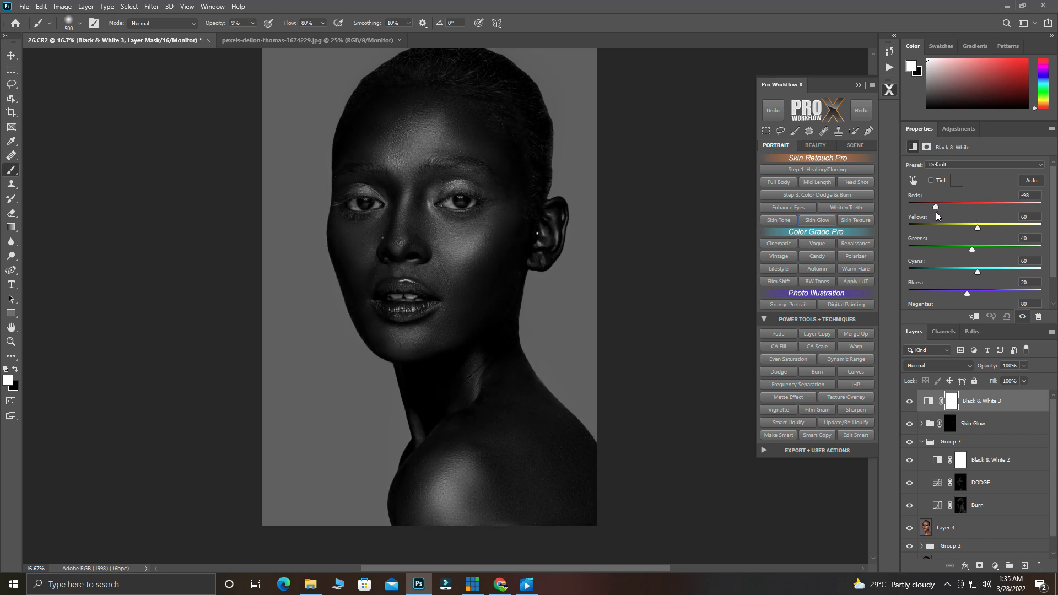
Step: Paint white over the forehead highlight on the Skin Glow mask with the brush at 100% opacity
click(953, 423)
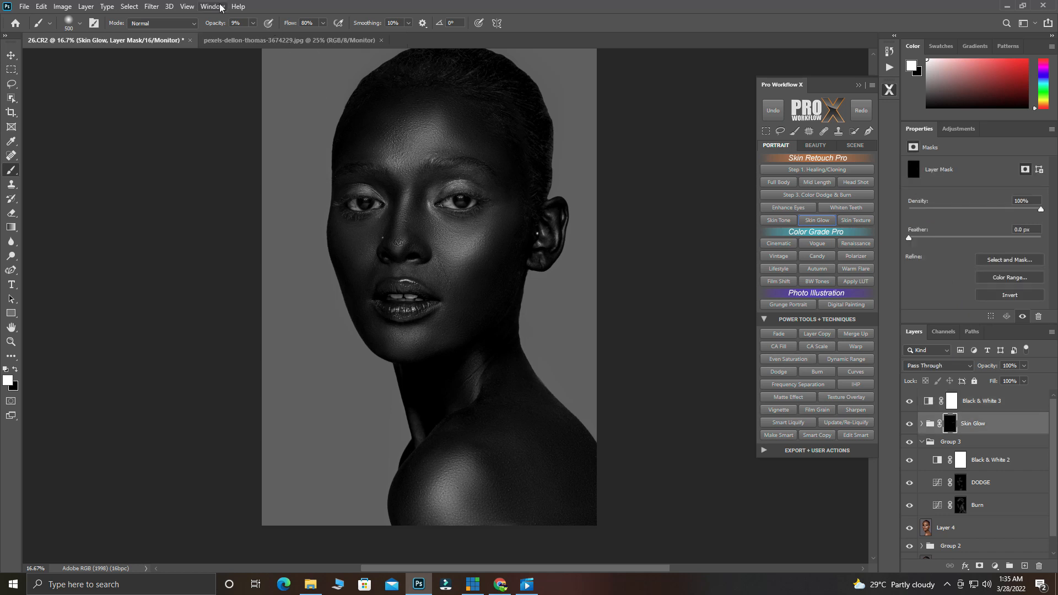
drag(214, 22, 259, 27)
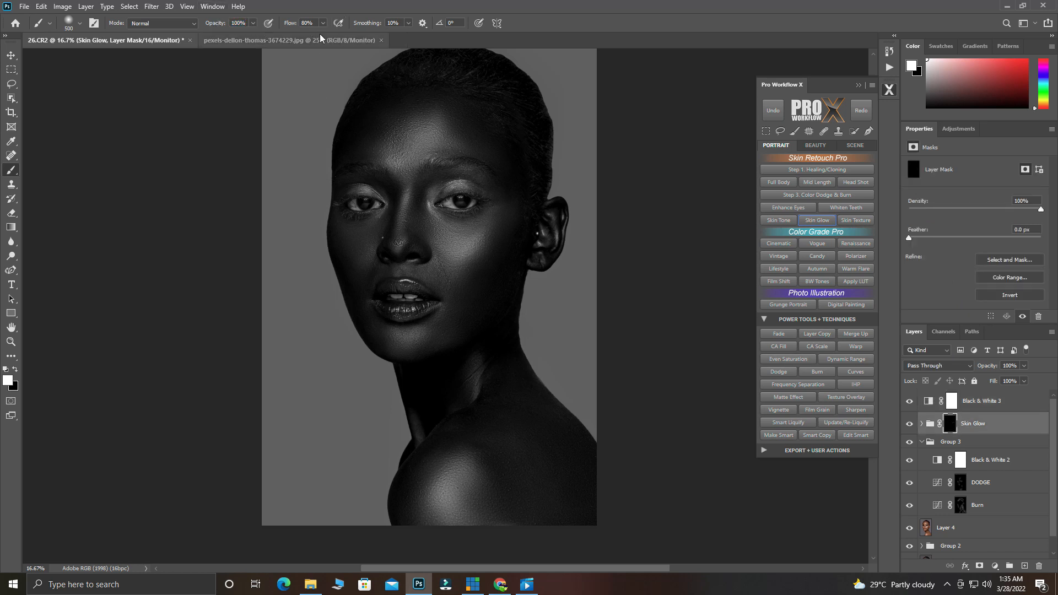
scroll(415, 147, up, 1)
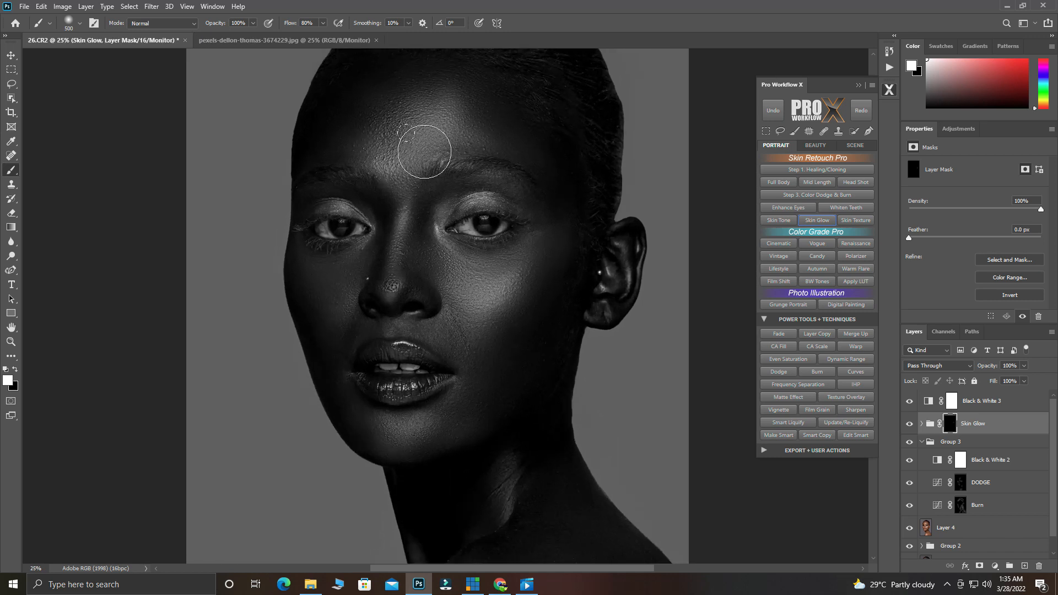
key(bracketleft)
mouse_move(439, 160)
mouse_down()
mouse_move(435, 187)
mouse_move(403, 204)
mouse_move(388, 159)
mouse_move(372, 194)
mouse_move(421, 165)
mouse_up()
key(bracketleft)
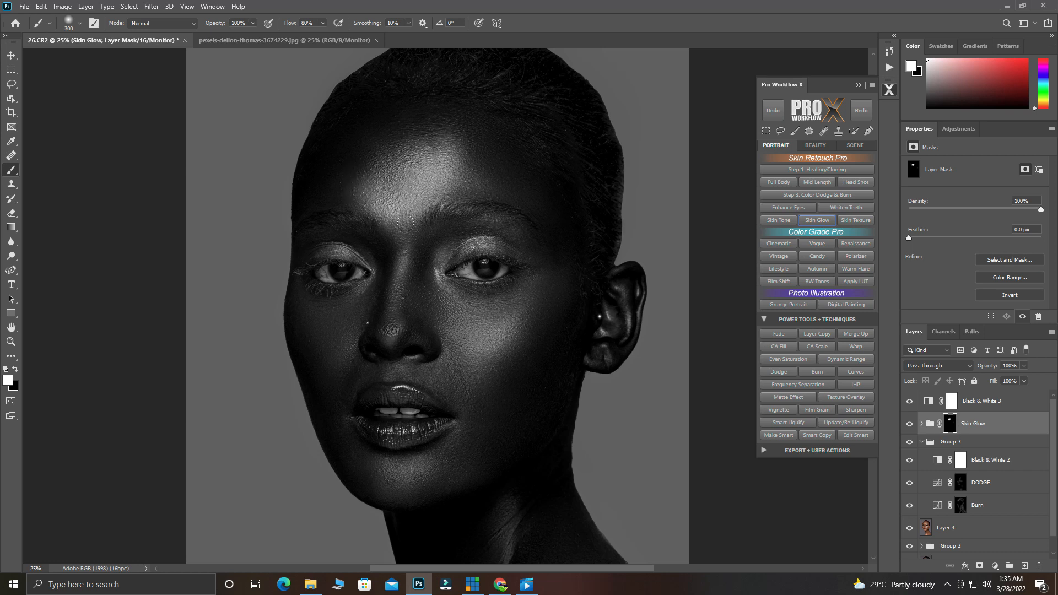
Step: Paint white over the nose bridge and both cheek highlights on the Skin Glow mask, resizing the brush as needed
mouse_move(407, 230)
mouse_down()
mouse_move(389, 334)
mouse_move(393, 314)
mouse_move(440, 295)
mouse_move(462, 311)
mouse_move(436, 293)
mouse_move(467, 317)
mouse_move(499, 314)
mouse_move(506, 292)
mouse_move(442, 327)
mouse_move(460, 344)
mouse_up()
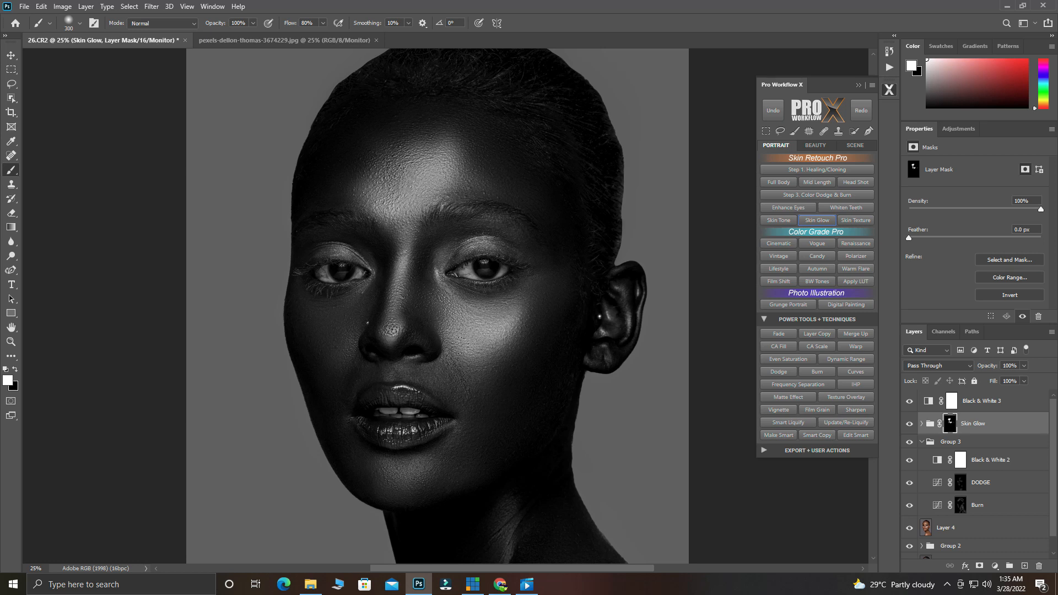
mouse_move(460, 340)
mouse_down()
mouse_move(489, 352)
mouse_move(502, 310)
mouse_up()
key(bracketright)
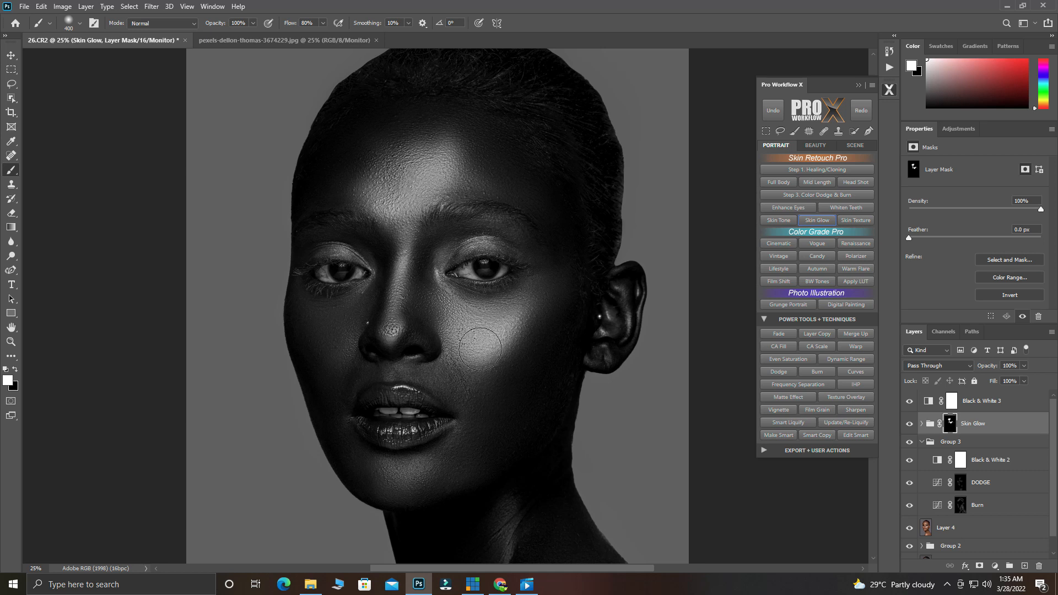
key(bracketleft)
key(bracketleft)
mouse_move(323, 304)
mouse_down()
mouse_move(308, 302)
mouse_move(331, 317)
mouse_move(313, 318)
mouse_up()
key(bracketright)
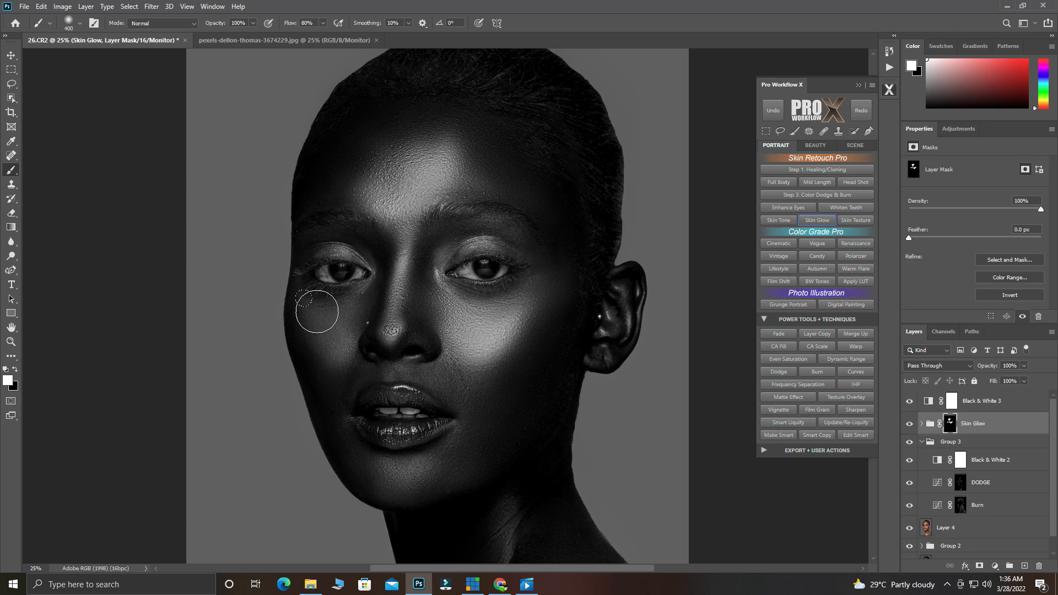
Step: Paint white over the lip highlights on the Skin Glow mask with a small brush, enlarging it for the chin
key(bracketleft)
key(bracketleft)
key(bracketleft)
key(bracketleft)
key(bracketleft)
key(bracketleft)
mouse_move(410, 394)
mouse_down()
mouse_move(415, 430)
mouse_move(375, 436)
mouse_move(409, 439)
mouse_move(444, 408)
mouse_move(431, 438)
mouse_move(443, 376)
mouse_move(410, 402)
mouse_move(408, 392)
mouse_move(399, 414)
mouse_move(386, 387)
mouse_move(383, 409)
mouse_move(361, 384)
mouse_move(367, 402)
mouse_move(415, 390)
mouse_up()
scroll(435, 425, down, 2)
key(])
key(])
key(])
key(])
key(])
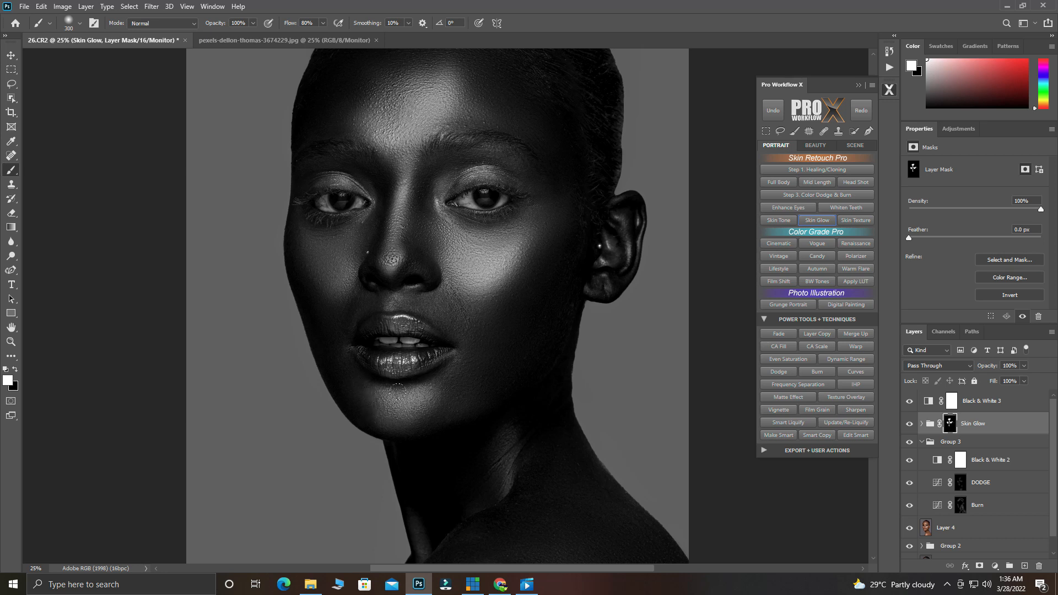
Step: Paint white over the shoulder highlight on the Skin Glow mask with the brush size at 500
scroll(458, 392, down, 2)
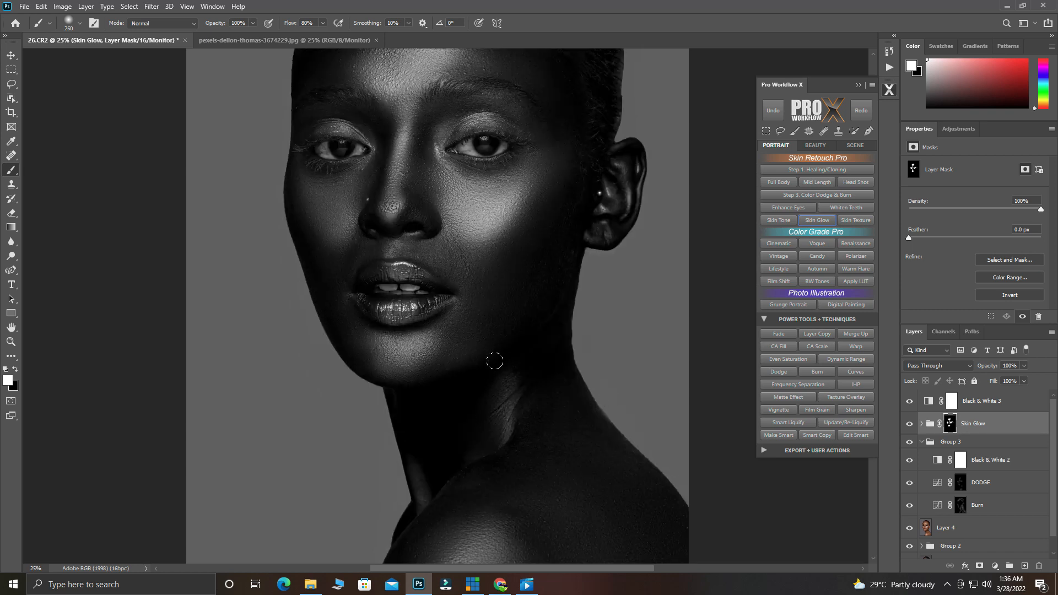
scroll(639, 421, down, 3)
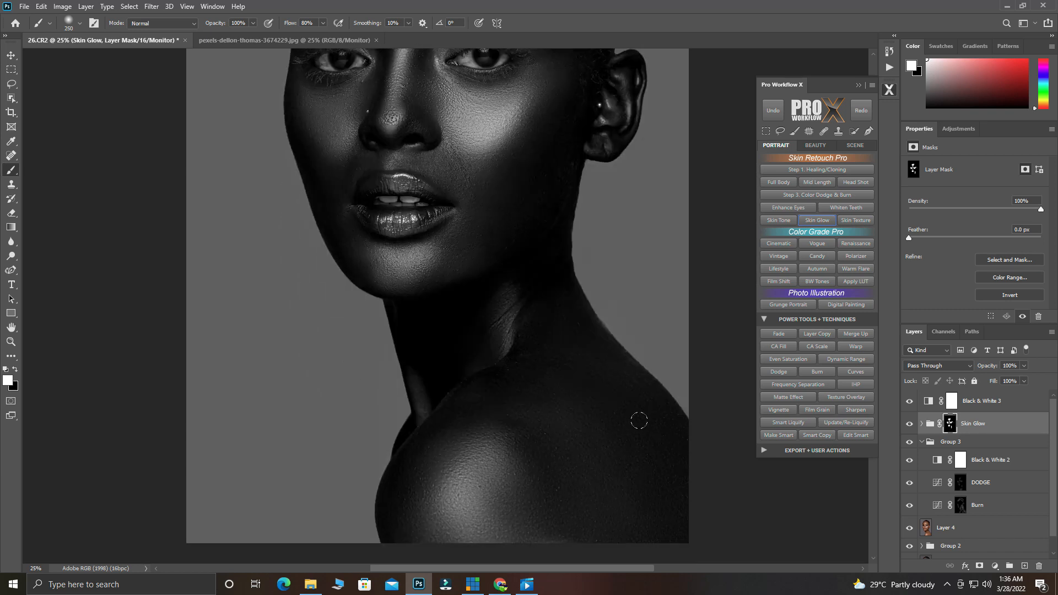
key(bracketright)
key(bracketright)
key(bracketright)
mouse_move(480, 444)
mouse_down()
mouse_move(472, 480)
mouse_move(455, 452)
mouse_move(444, 512)
mouse_move(484, 518)
mouse_move(547, 560)
mouse_move(507, 553)
mouse_move(507, 534)
mouse_move(530, 537)
mouse_move(549, 543)
mouse_move(438, 543)
mouse_move(417, 528)
mouse_up()
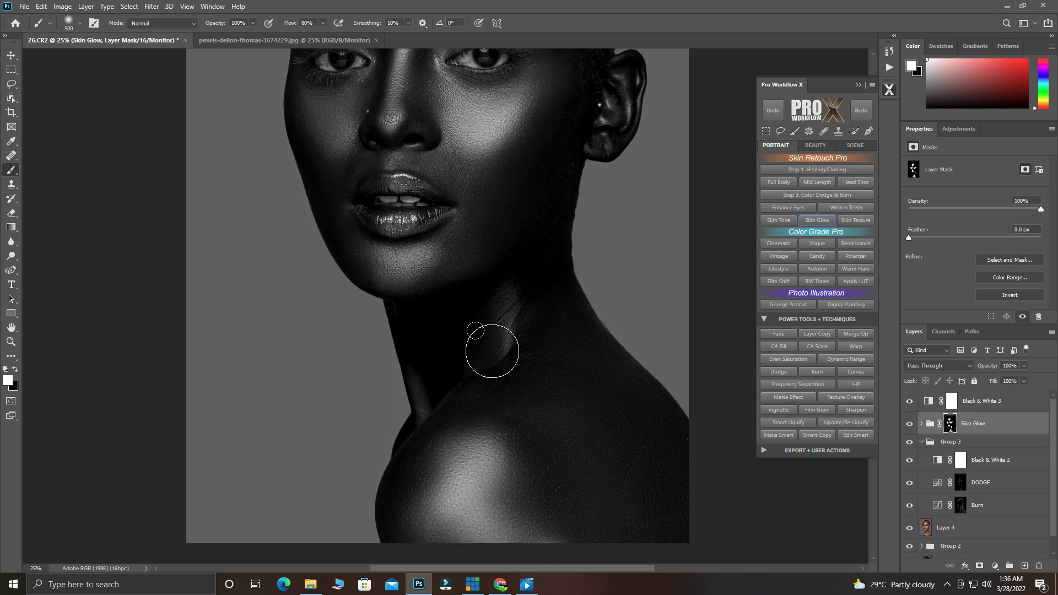
Step: Examine the painted glow over the face, neck and shoulder, both close up and across the whole portrait
scroll(468, 330, up, 3)
scroll(433, 248, down, 1)
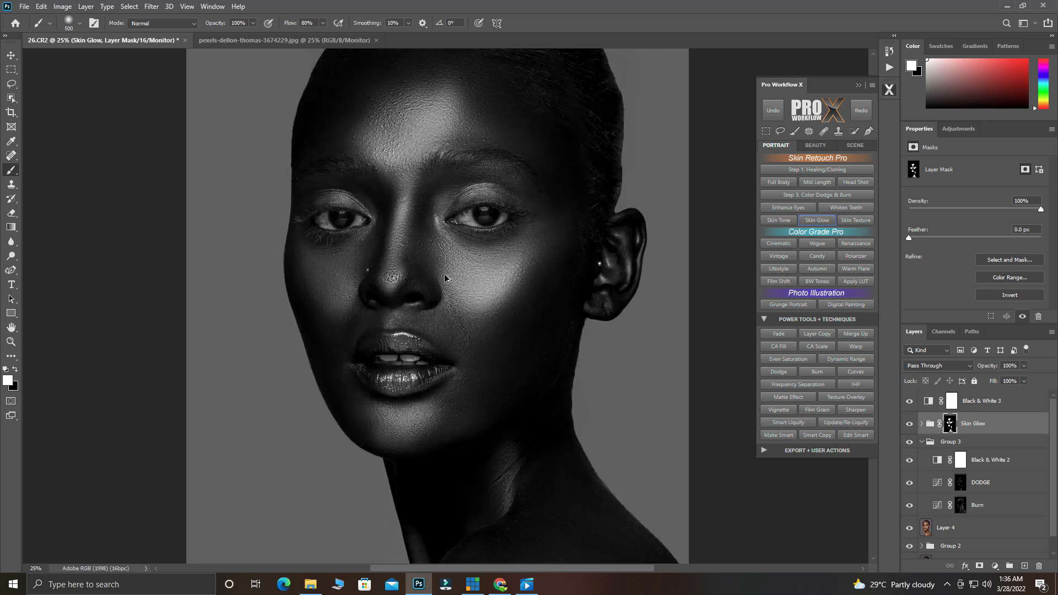
scroll(443, 272, down, 1)
scroll(441, 270, down, 3)
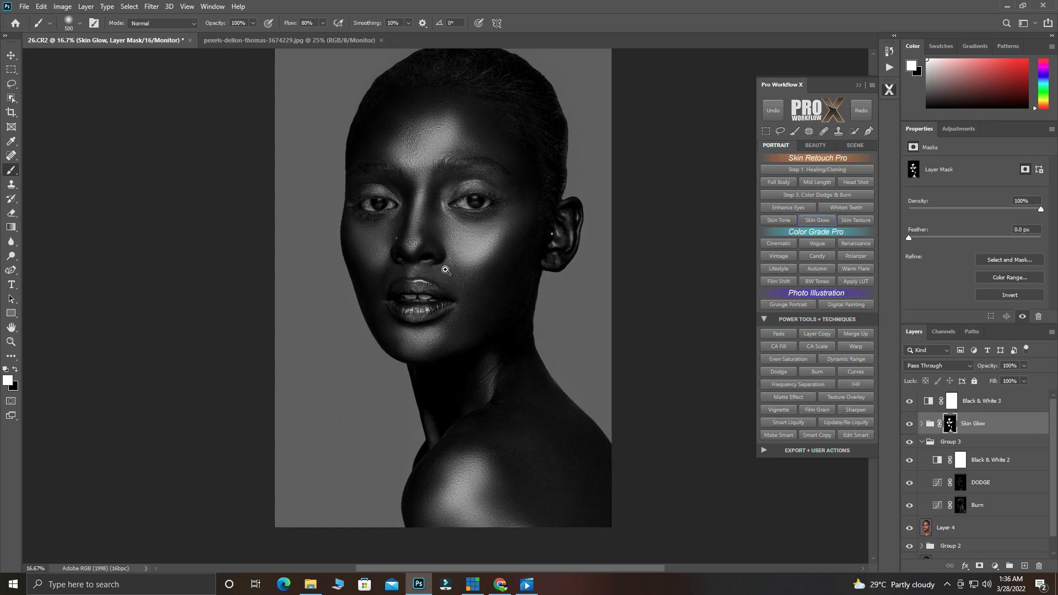
scroll(448, 268, up, 1)
scroll(449, 267, up, 5)
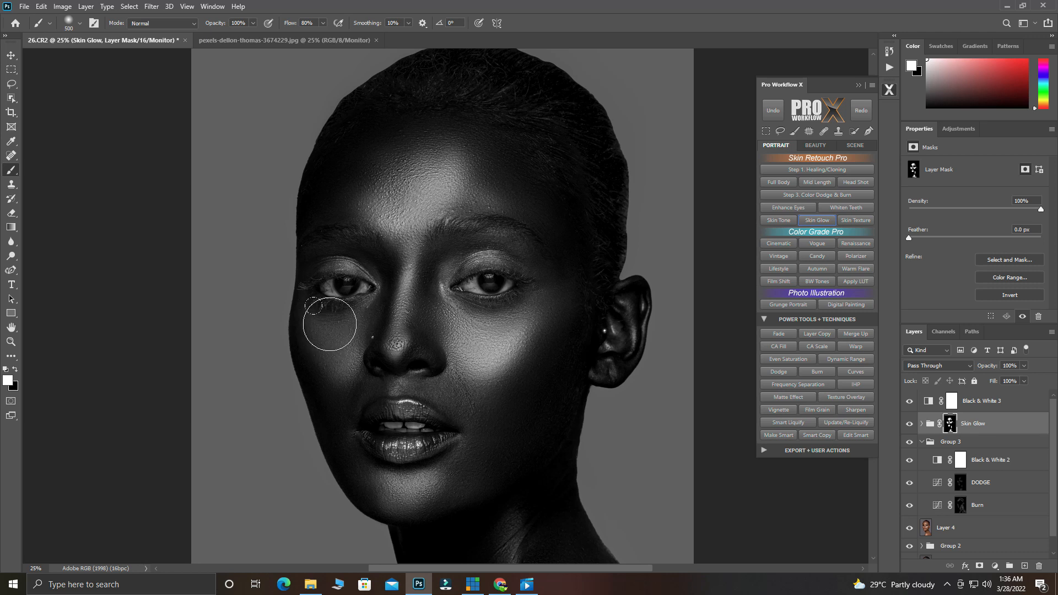
scroll(437, 314, down, 3)
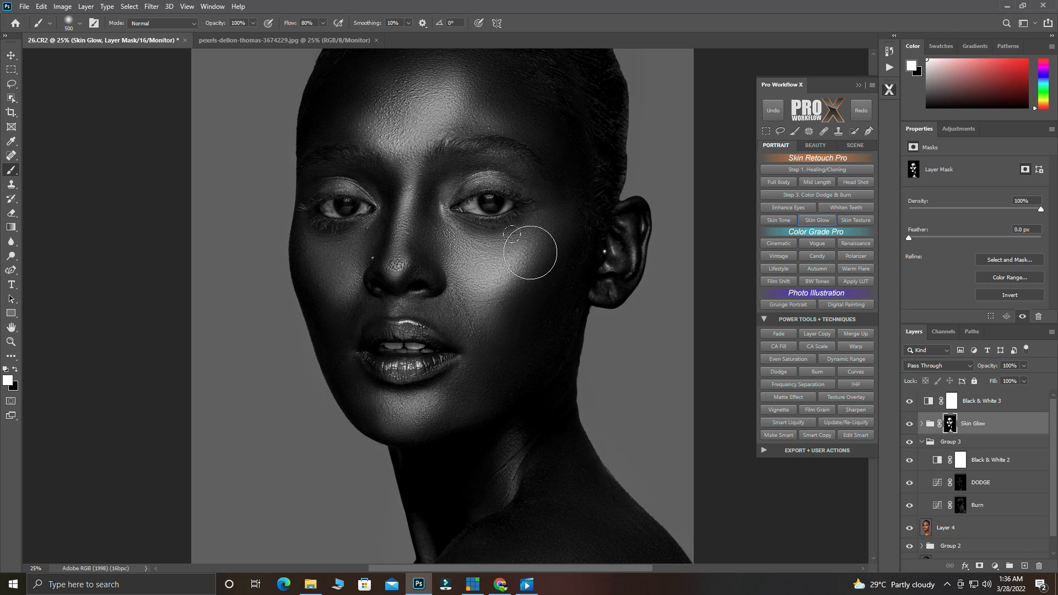
scroll(524, 378, down, 2)
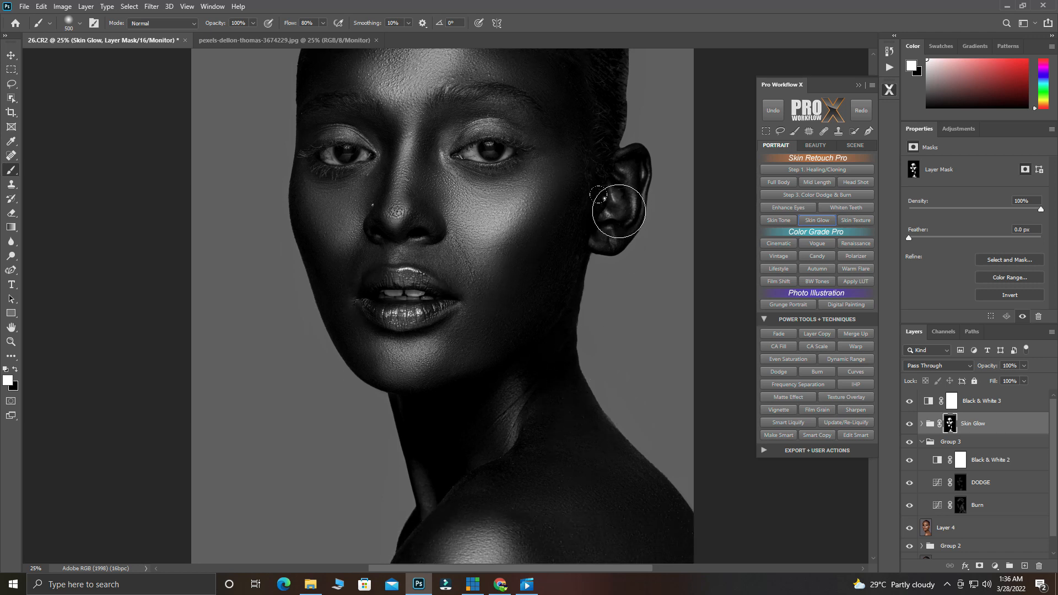
Step: Paint white over the ear highlights on the Skin Glow mask with a smaller brush
key(bracketleft)
key(bracketleft)
key(bracketleft)
key(bracketleft)
mouse_move(633, 218)
mouse_down()
mouse_move(611, 198)
mouse_move(607, 217)
mouse_move(642, 172)
mouse_move(641, 212)
mouse_move(597, 245)
mouse_move(610, 233)
mouse_move(600, 233)
mouse_up()
Step: Brighten the nose stud's highlight on the Skin Glow mask with a very small brush
key(bracketleft)
key(bracketleft)
key(bracketleft)
key(bracketleft)
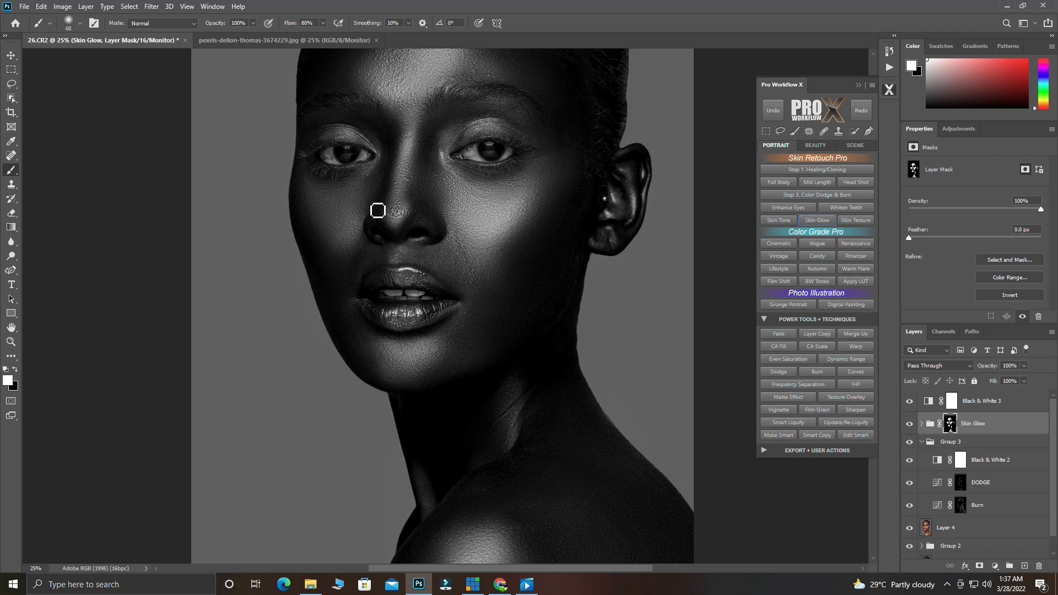
scroll(378, 210, up, 6)
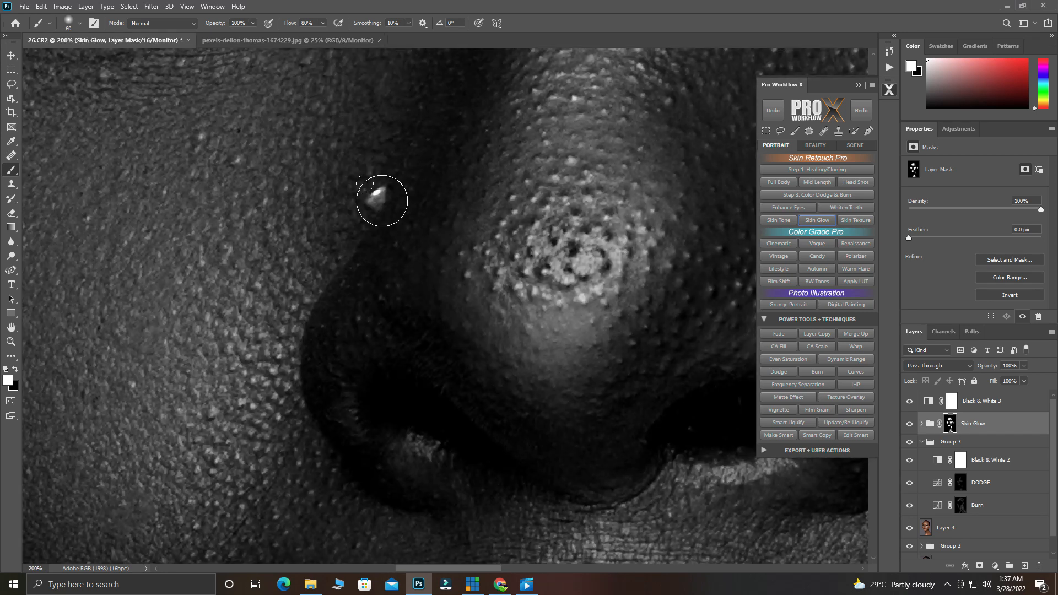
key(bracketleft)
key(bracketleft)
key(bracketleft)
key(bracketleft)
key(bracketleft)
key(bracketleft)
Step: Lower the Skin Glow group's opacity to 40%, checking the glow with the top Black & White layer hidden and shown
alt+scroll(380, 188, down, 5)
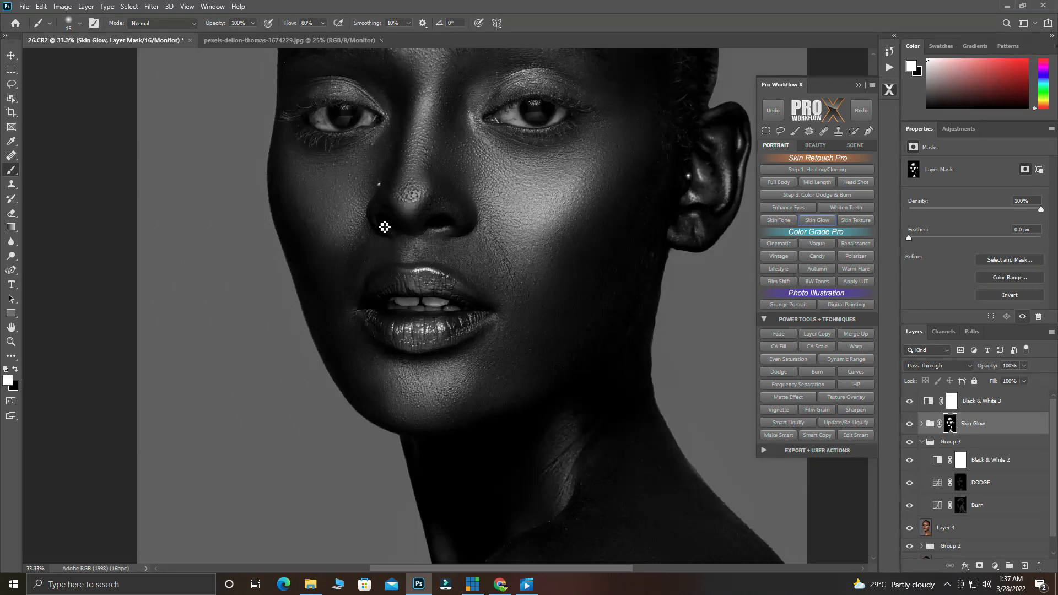
scroll(385, 237, up, 3)
alt+scroll(449, 259, down, 1)
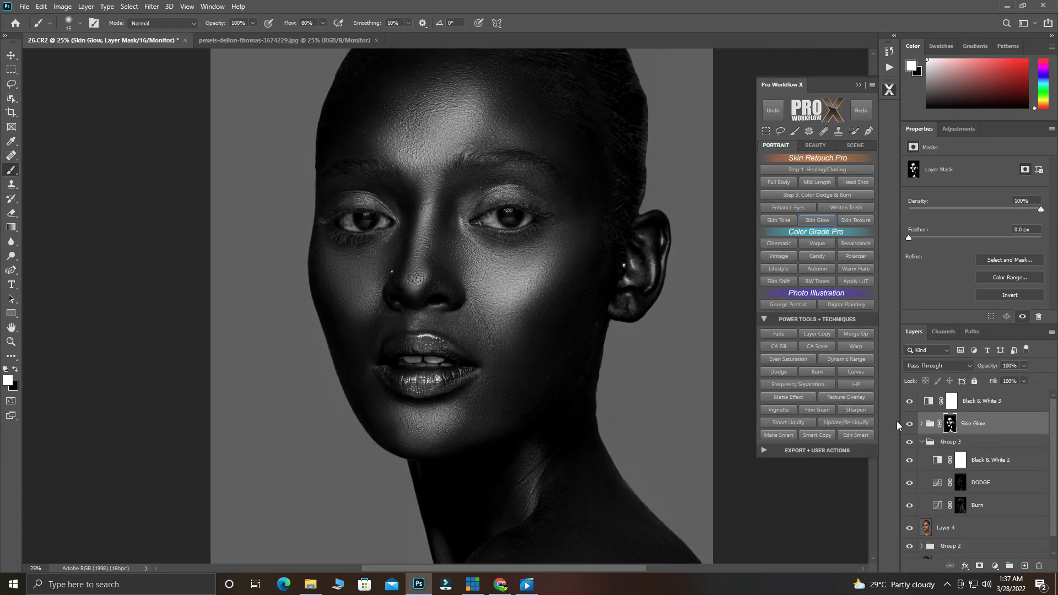
click(910, 402)
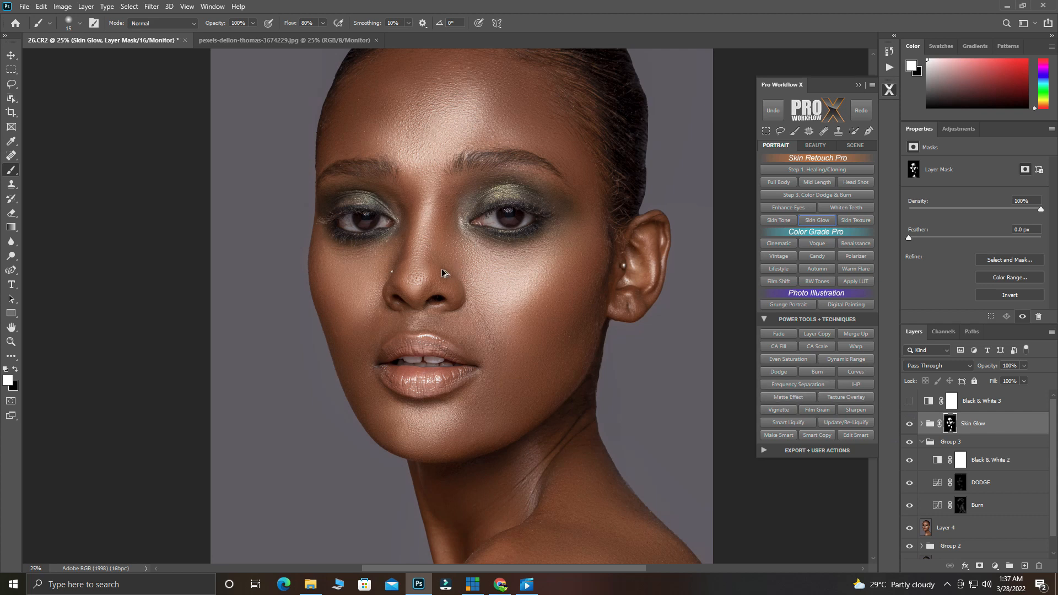
alt+scroll(450, 270, down, 1)
scroll(450, 270, down, 2)
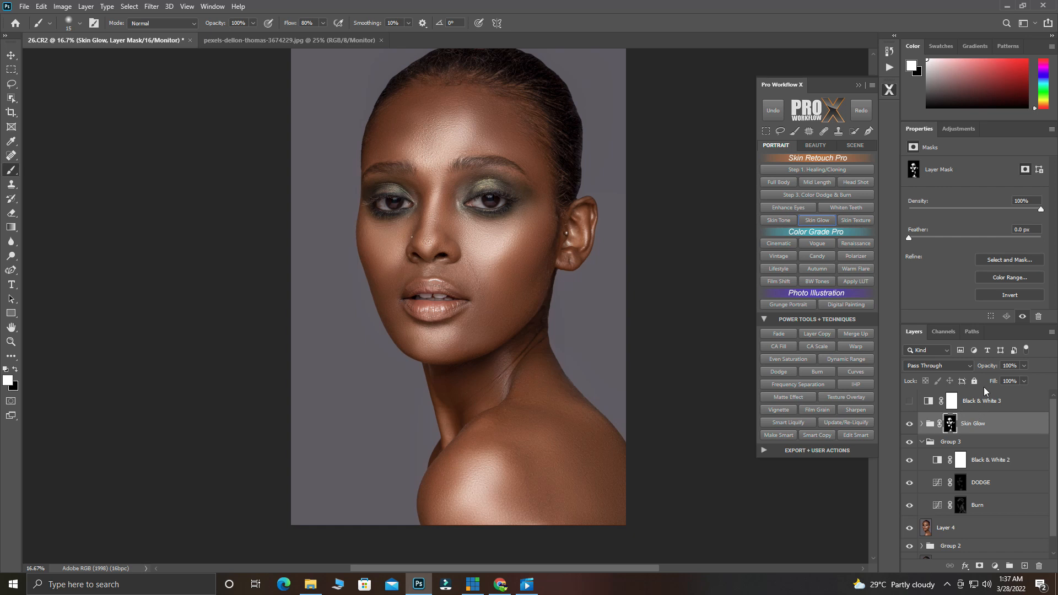
drag(987, 372, 956, 378)
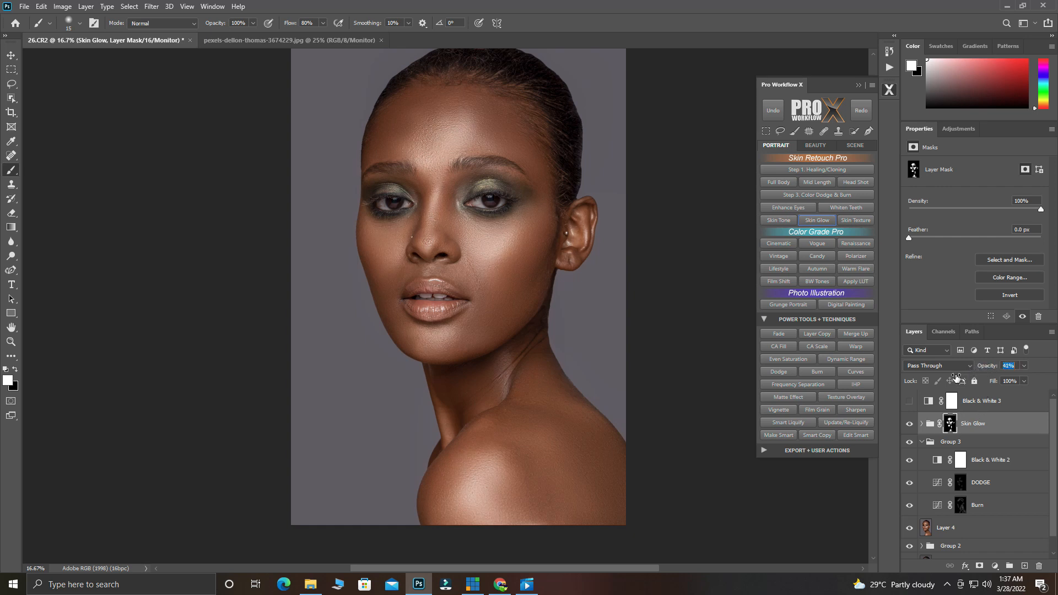
click(910, 400)
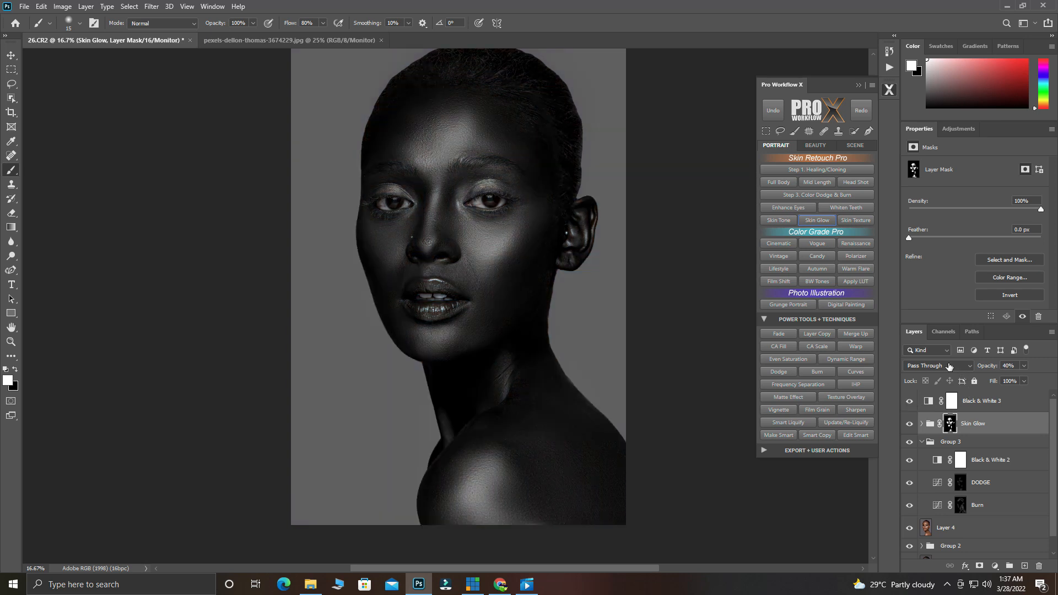
Step: Set the Black & White 3 layer to Multiply at 1% opacity and compare the portrait with it hidden and shown
click(969, 402)
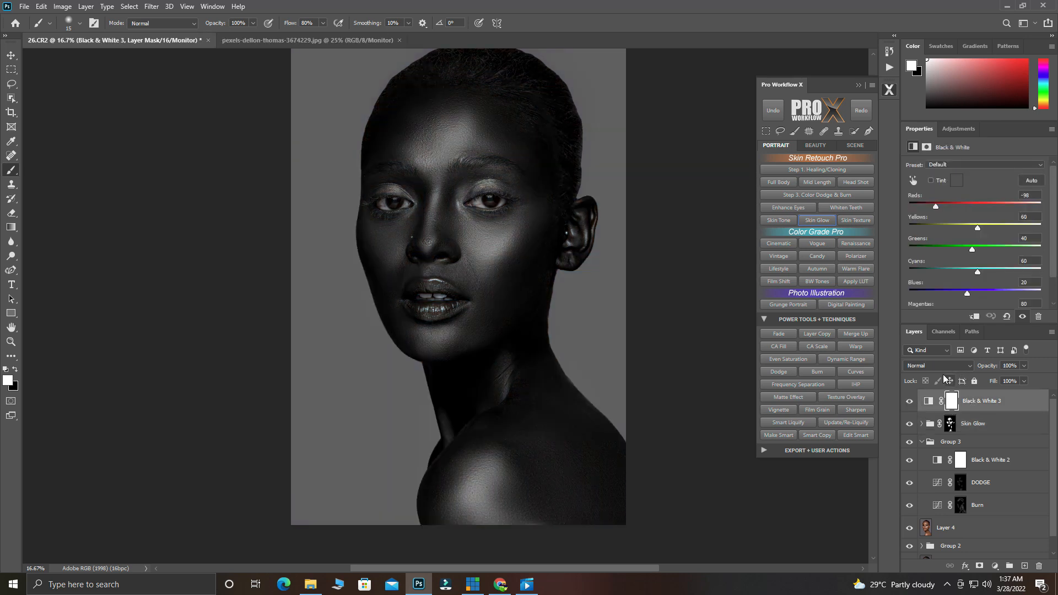
click(941, 366)
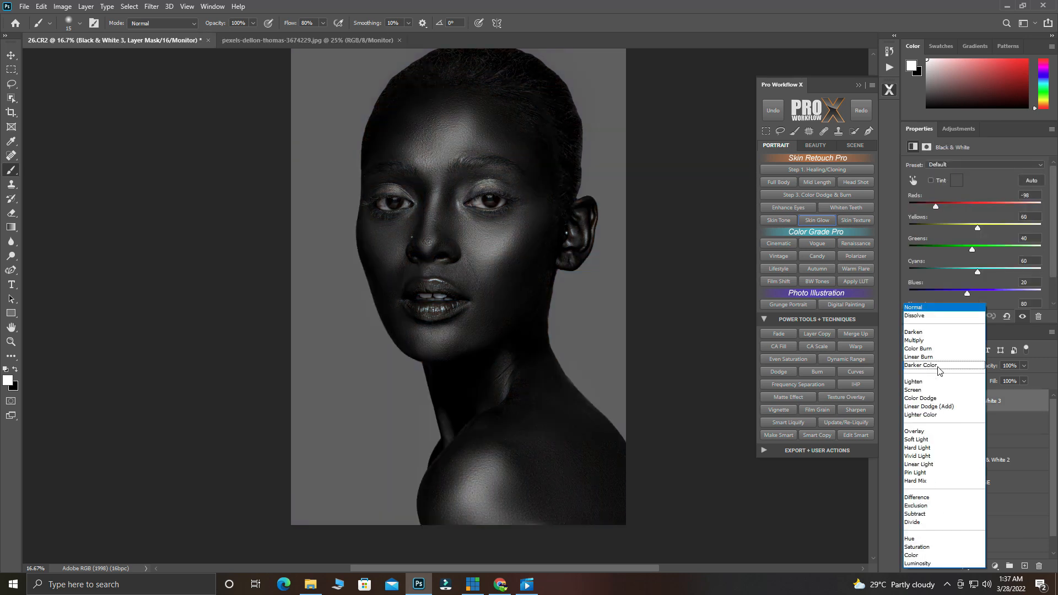
click(919, 346)
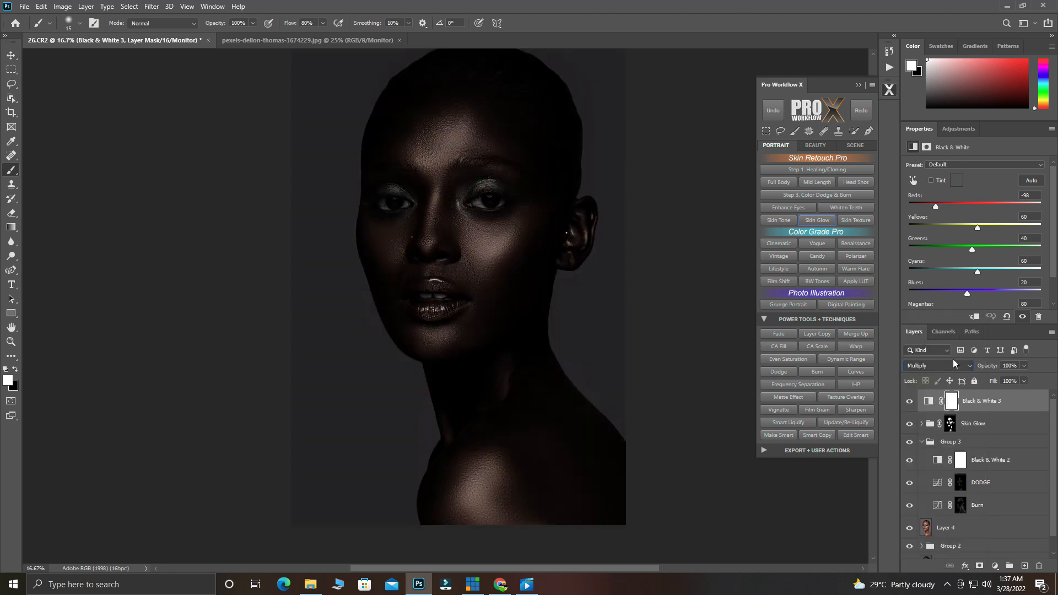
drag(987, 368, 935, 384)
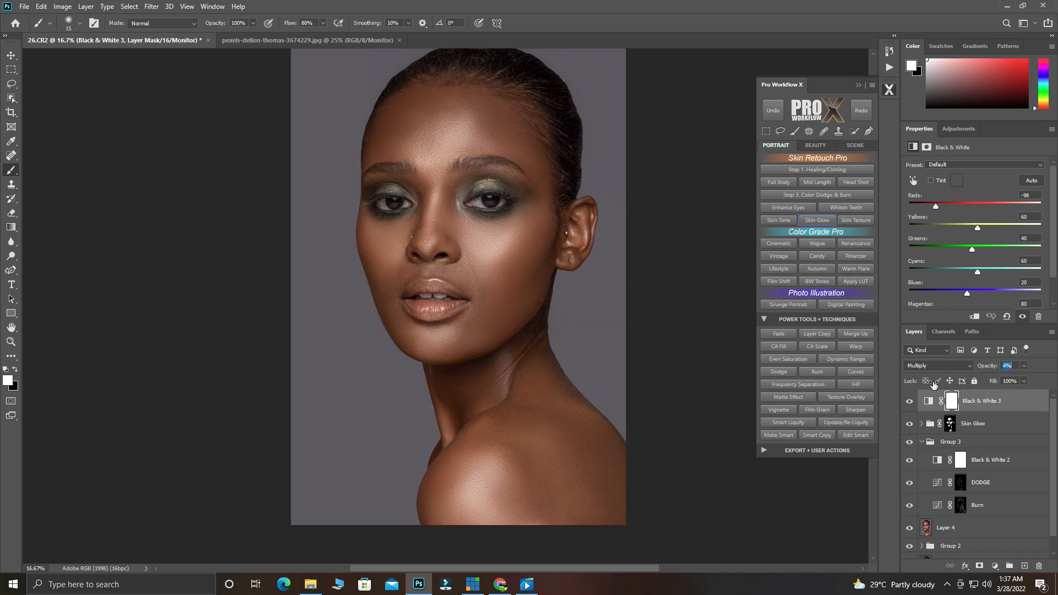
drag(931, 384, 931, 384)
click(908, 403)
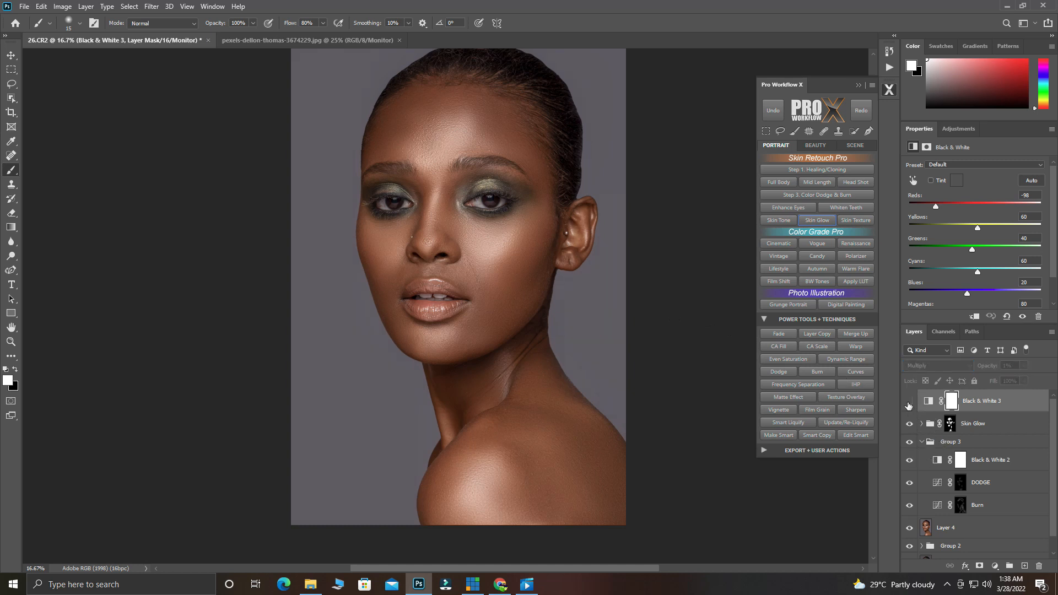
click(909, 402)
click(909, 402)
click(909, 402)
Step: Compare the portrait with the Skin Glow group hidden and shown, and lower the group's opacity slightly
click(910, 423)
click(909, 424)
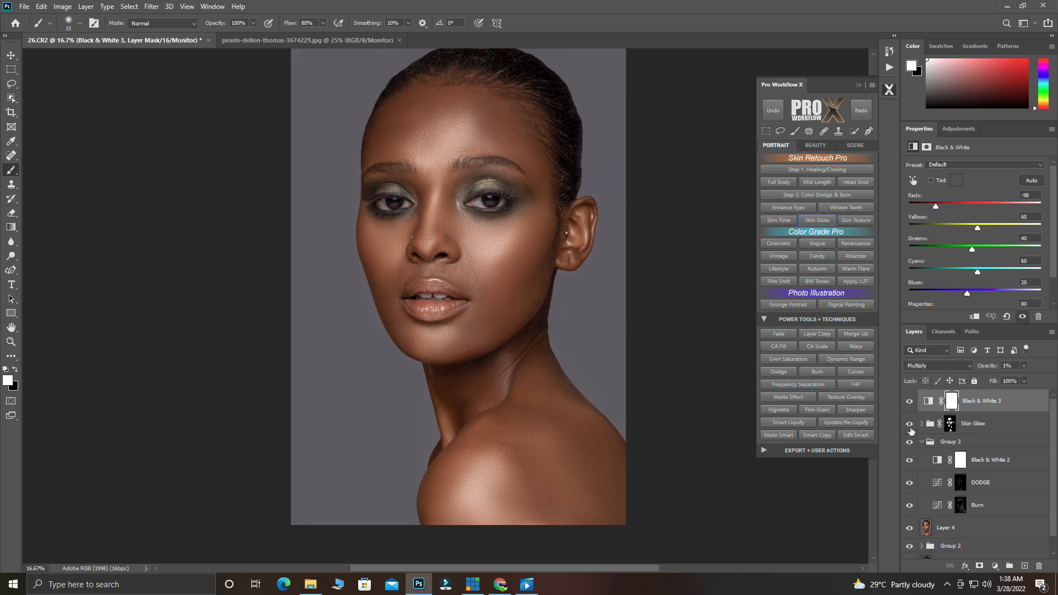
click(910, 426)
click(910, 425)
click(909, 425)
click(910, 428)
click(978, 430)
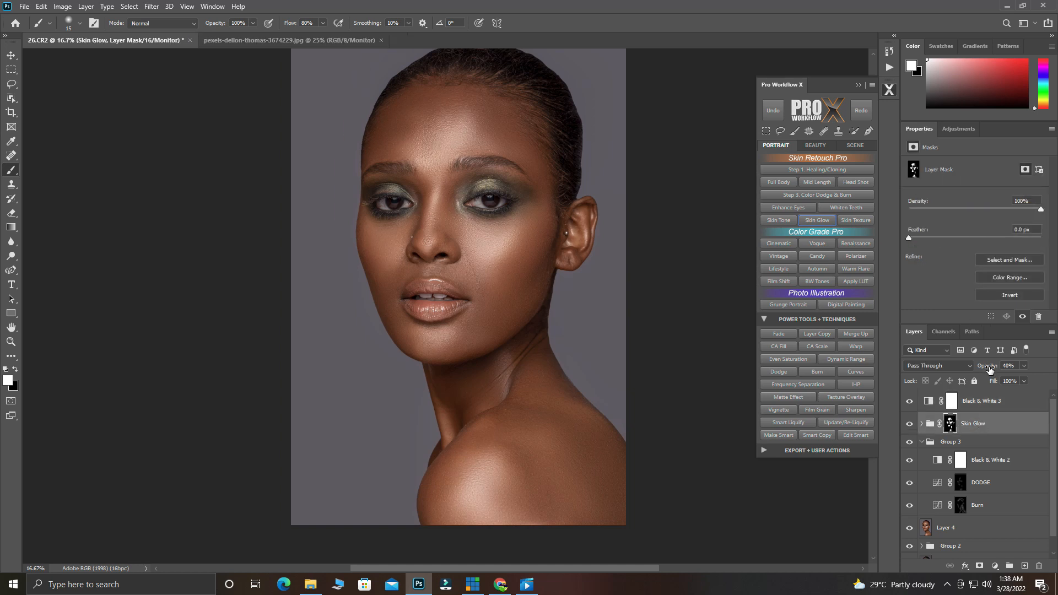
drag(989, 369, 984, 372)
Step: Add a Hue/Saturation adjustment above Black & White 3 with Saturation +17 and slightly reduced Lightness
click(972, 407)
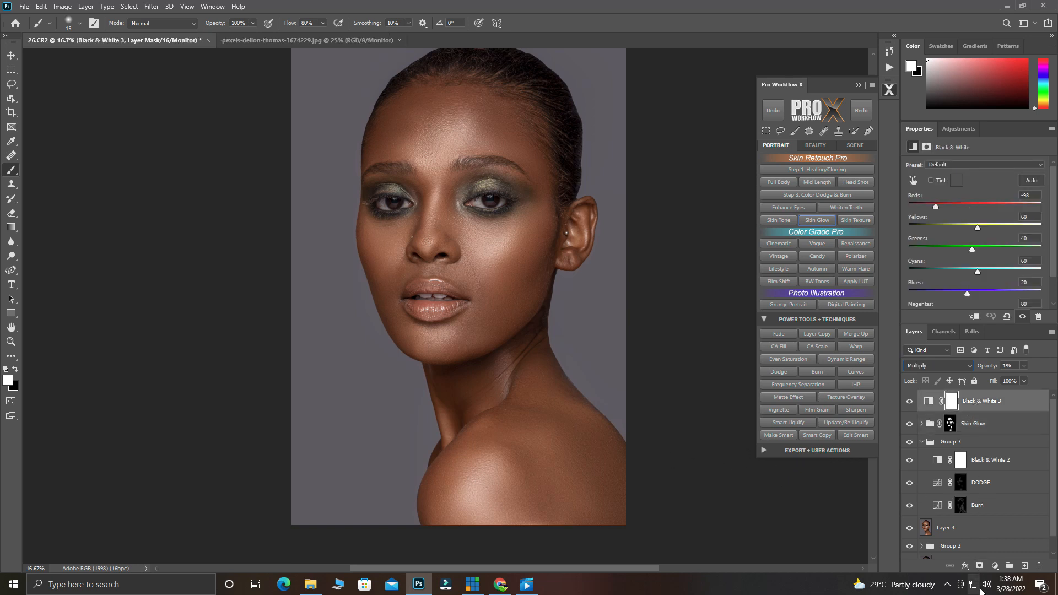
click(993, 566)
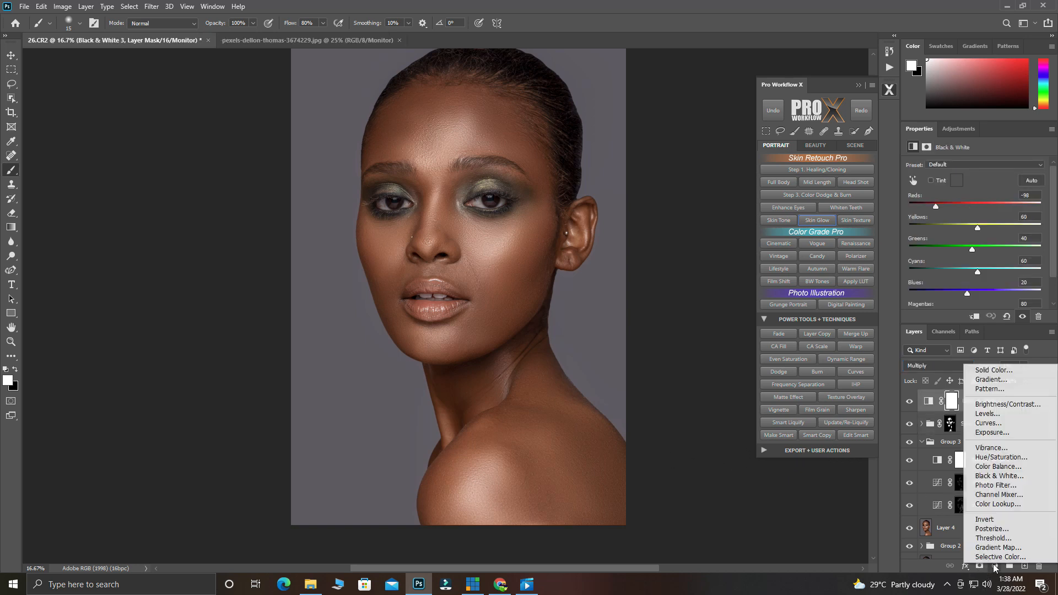
click(997, 457)
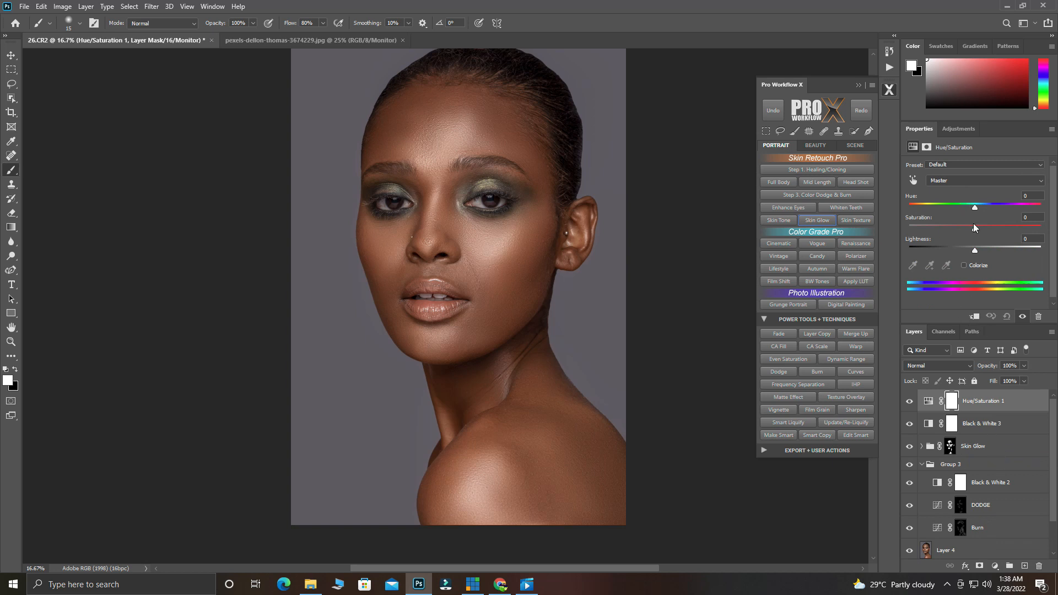
drag(974, 227, 990, 228)
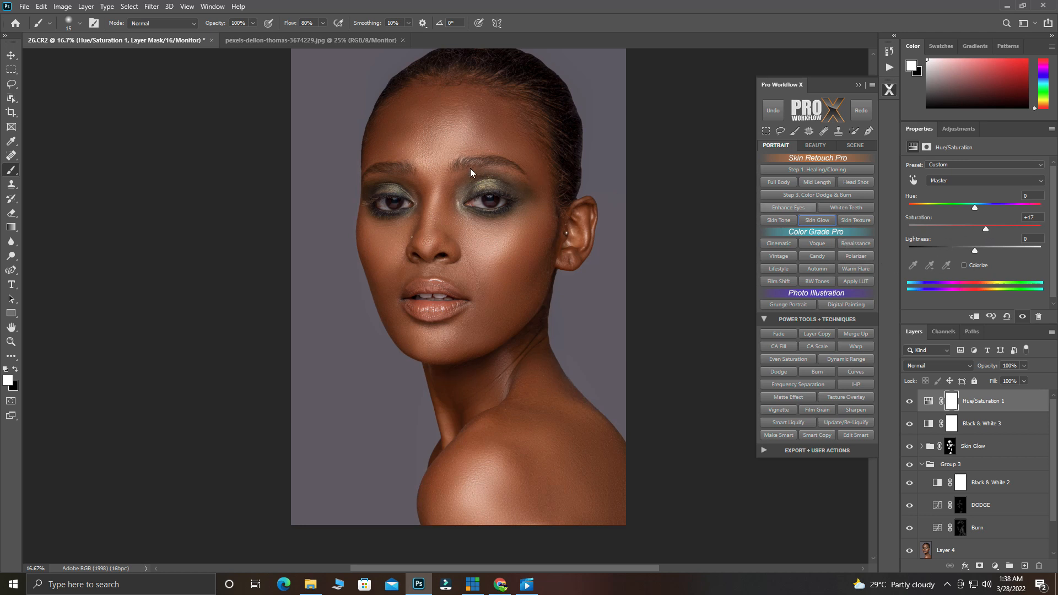
drag(974, 252, 970, 252)
Step: Invert the Hue/Saturation adjustment's mask to black so its effect is hidden from the whole portrait
click(949, 404)
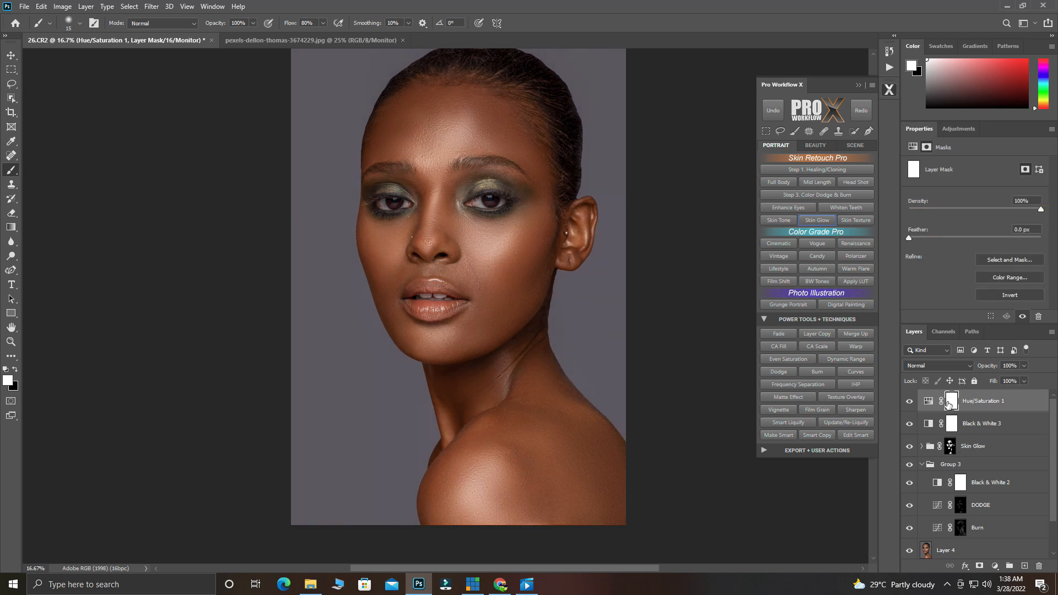
key(ctrl+i)
scroll(435, 172, up, 2)
scroll(520, 269, up, 1)
scroll(526, 253, up, 1)
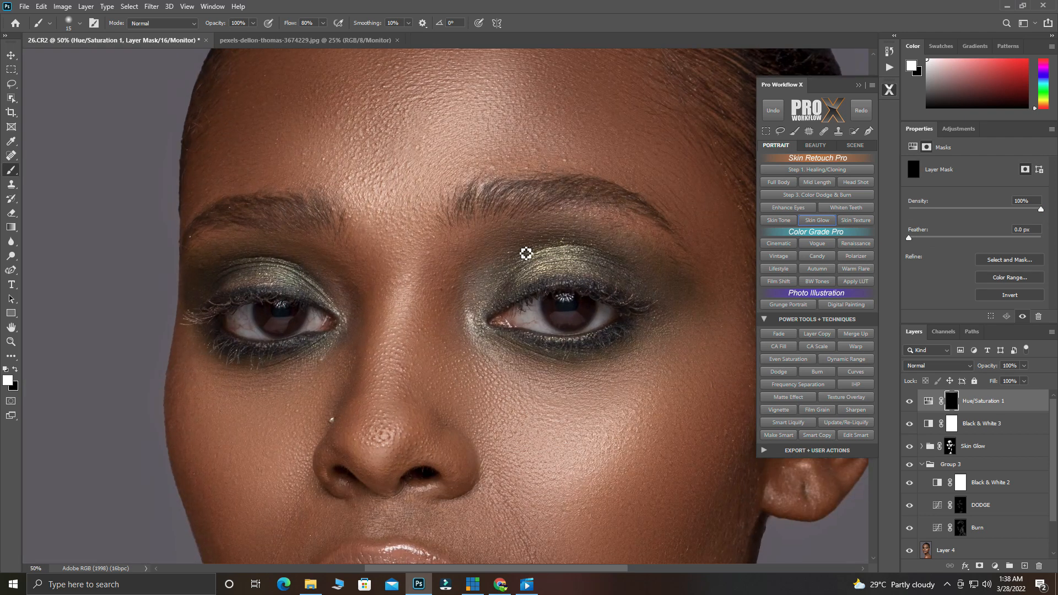
Step: Paint white over both eyeshadow areas and the lips on the Hue/Saturation mask with a 125 px brush
scroll(526, 254, down, 1)
scroll(534, 276, right, 1)
key(bracketright)
key(bracketright)
key(bracketright)
key(bracketright)
key(bracketright)
key(bracketright)
key(bracketright)
key(bracketright)
key(bracketright)
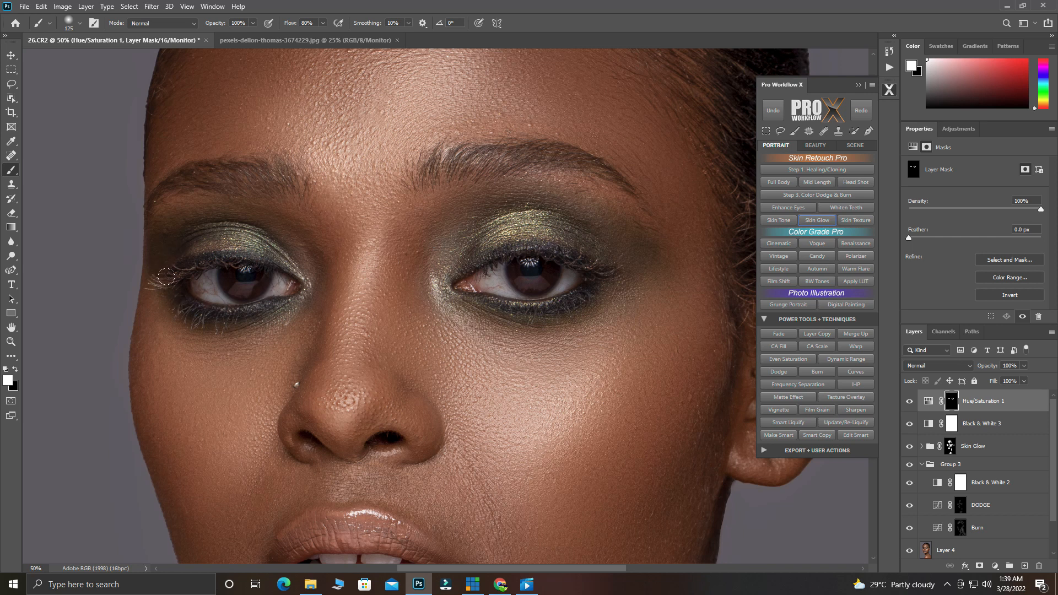
scroll(342, 296, down, 3)
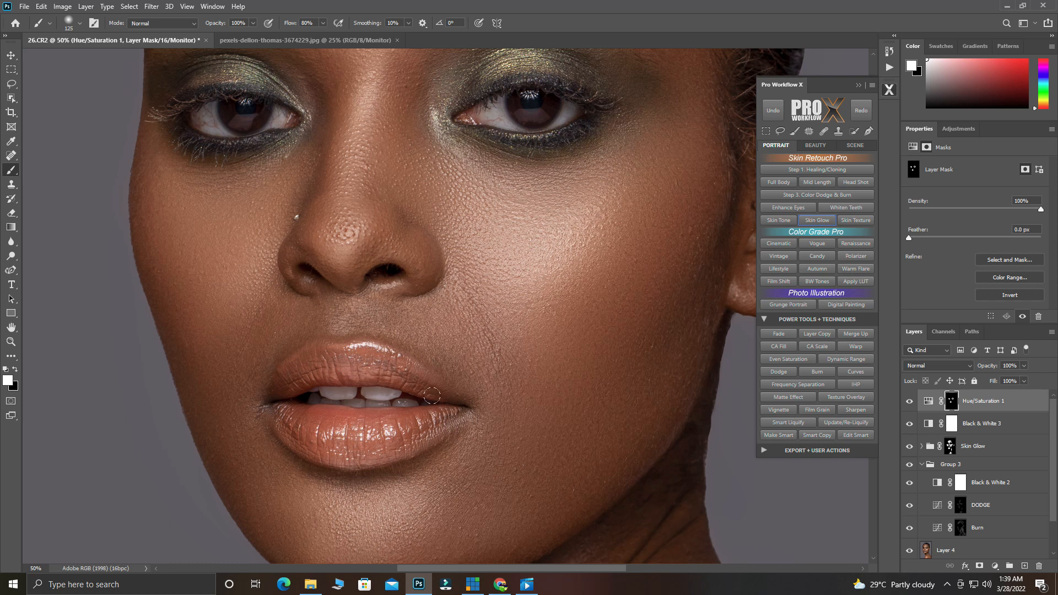
Step: Reduce the Hue/Saturation layer's opacity to 68% and compare the portrait with the layer hidden and shown
scroll(337, 338, down, 3)
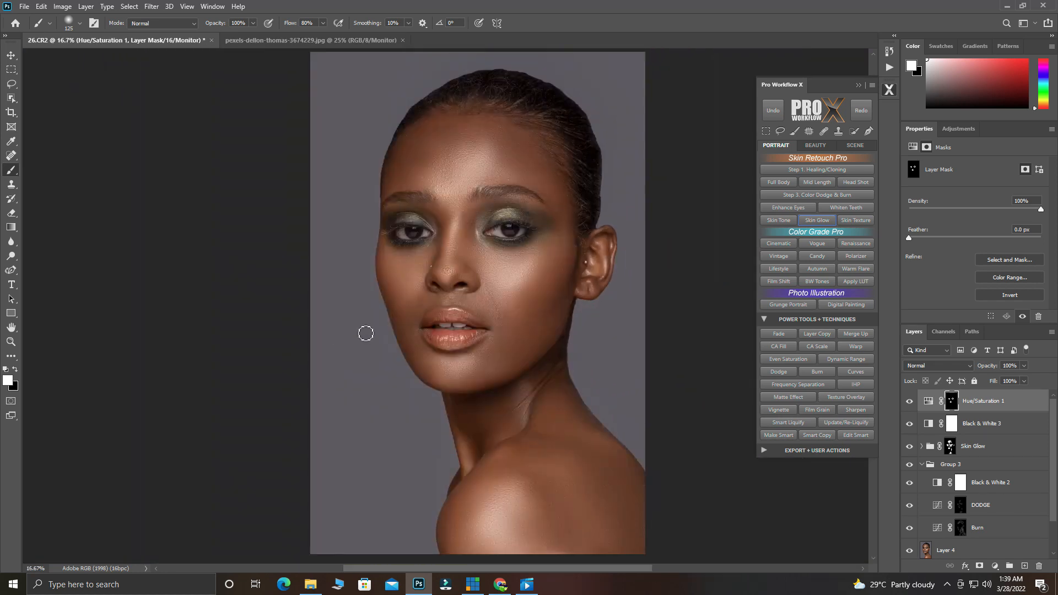
scroll(447, 310, right, 3)
scroll(448, 310, right, 1)
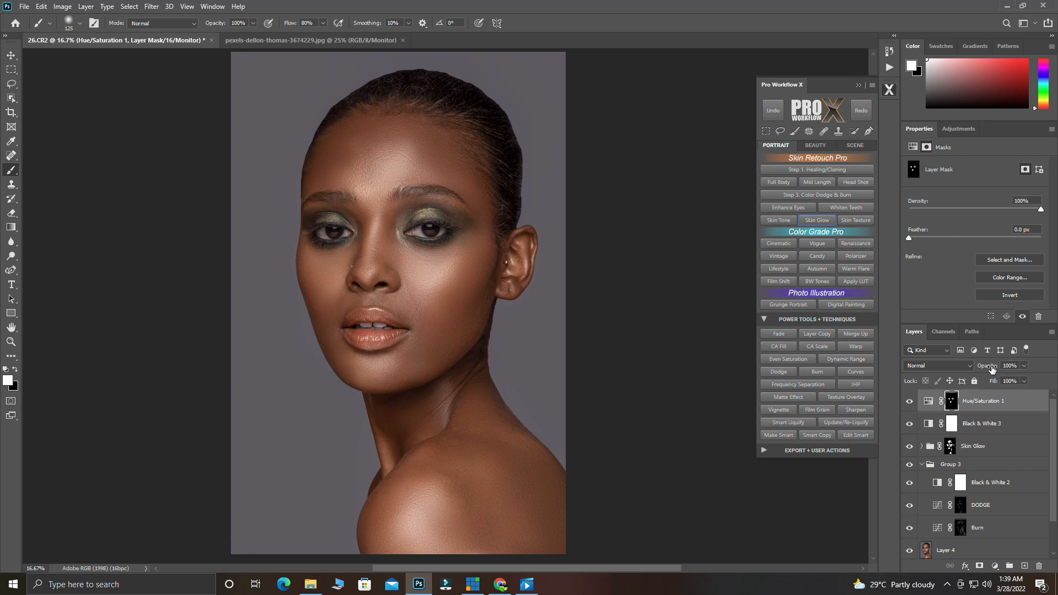
drag(990, 367, 972, 376)
click(910, 405)
click(910, 405)
scroll(401, 275, up, 1)
scroll(437, 314, up, 2)
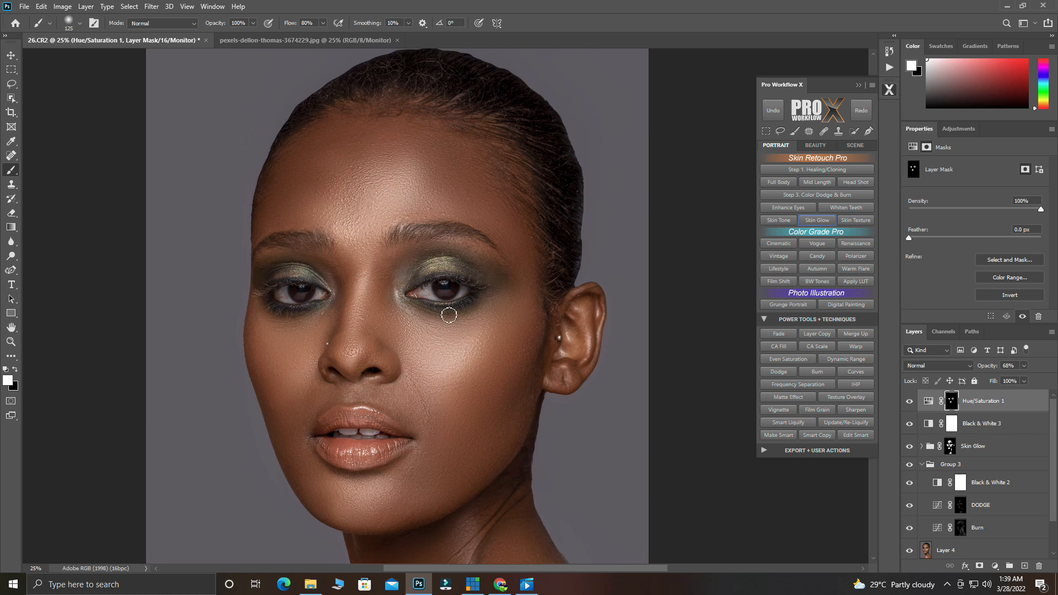
Step: Group all layers from the Hue/Saturation adjustment down to Group 2, leaving only the Background outside the group
scroll(956, 421, down, 1)
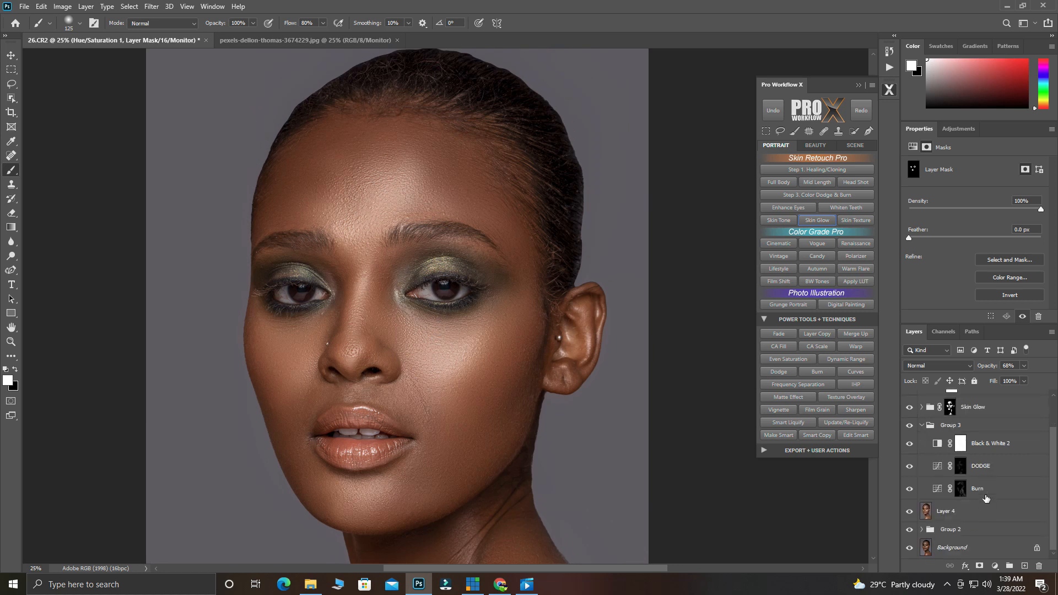
shift+click(978, 547)
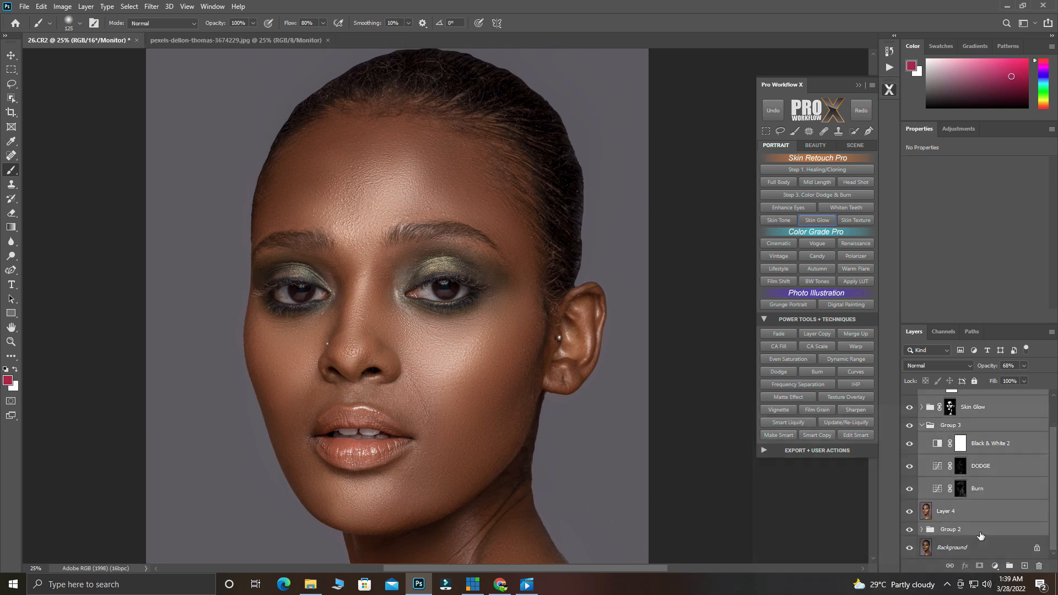
key(ctrl+g)
Step: Compare the retouched face with the original by hiding and showing the group that holds all retouching layers
ctrl+click(393, 269)
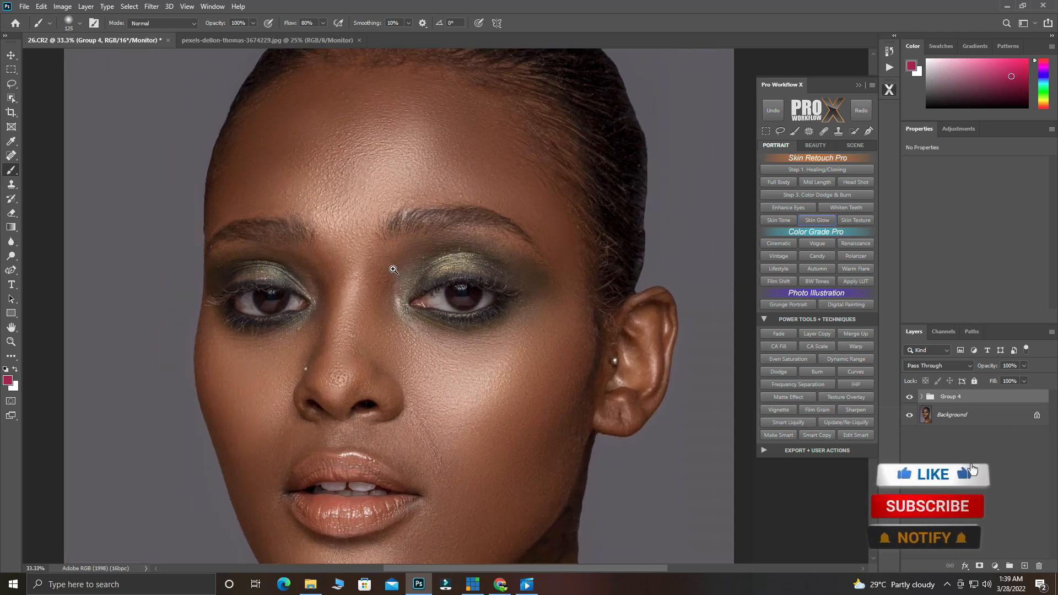
scroll(595, 316, down, 1)
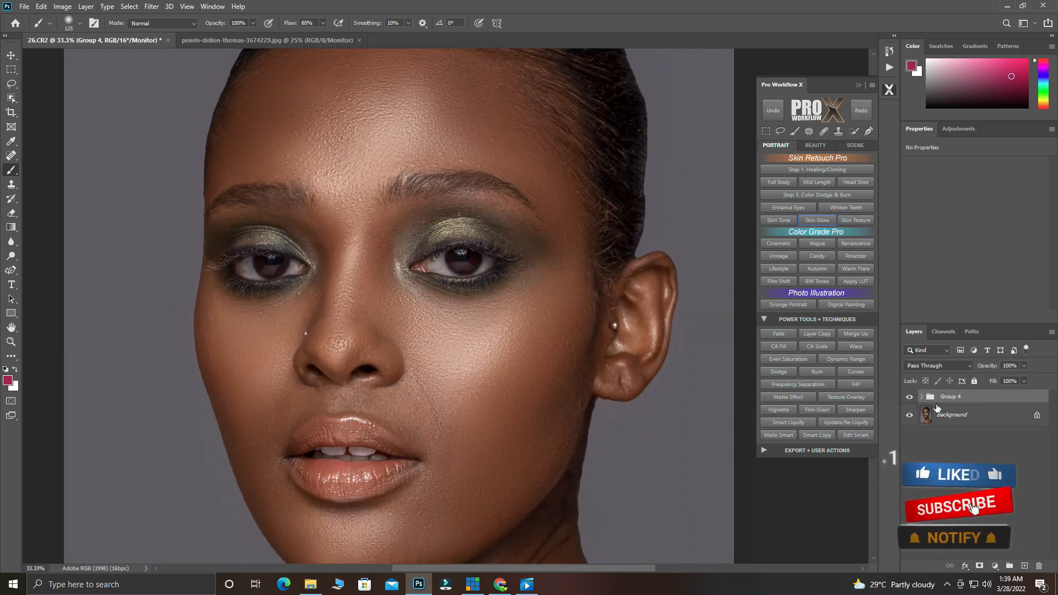
click(908, 399)
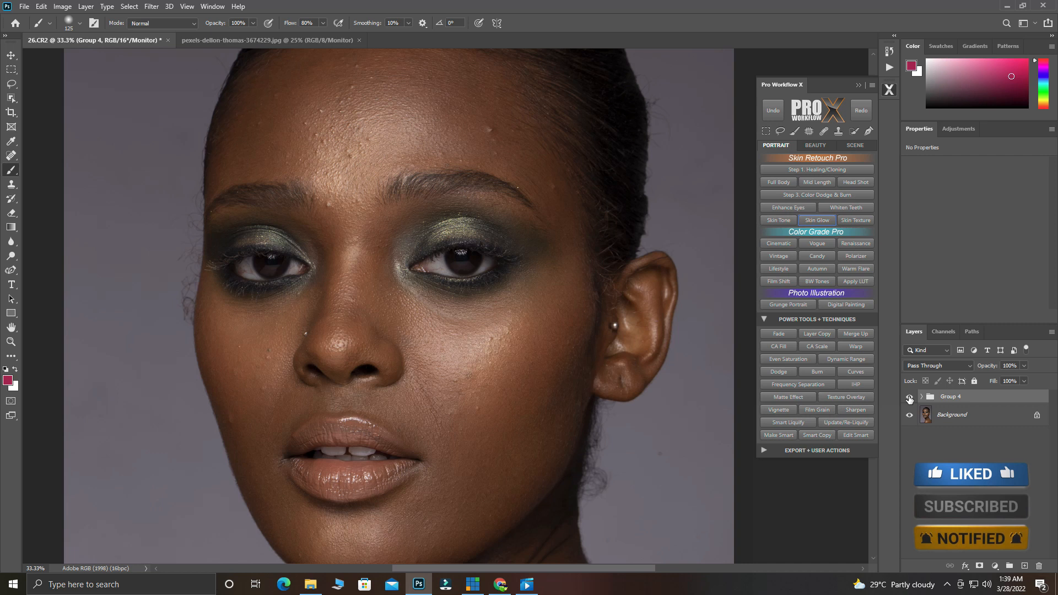
click(909, 399)
click(909, 399)
click(910, 399)
click(909, 399)
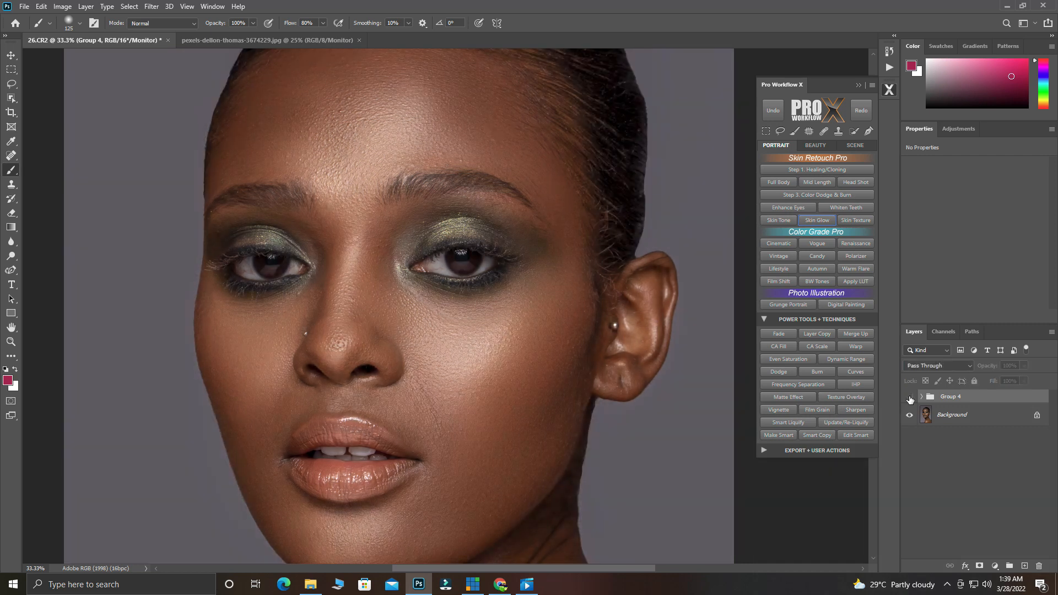
click(910, 399)
scroll(288, 174, up, 2)
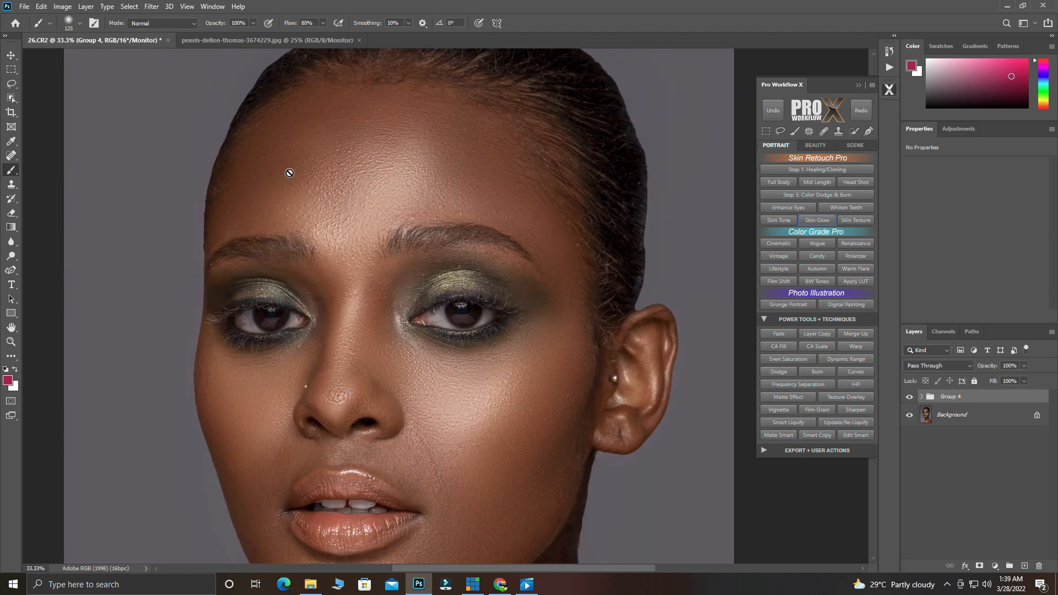
Step: Run the Enhance Eyes action to add the Iris Color, Iris Sparkle and Brighten Eye Whites layers, dismissing its messages
click(790, 208)
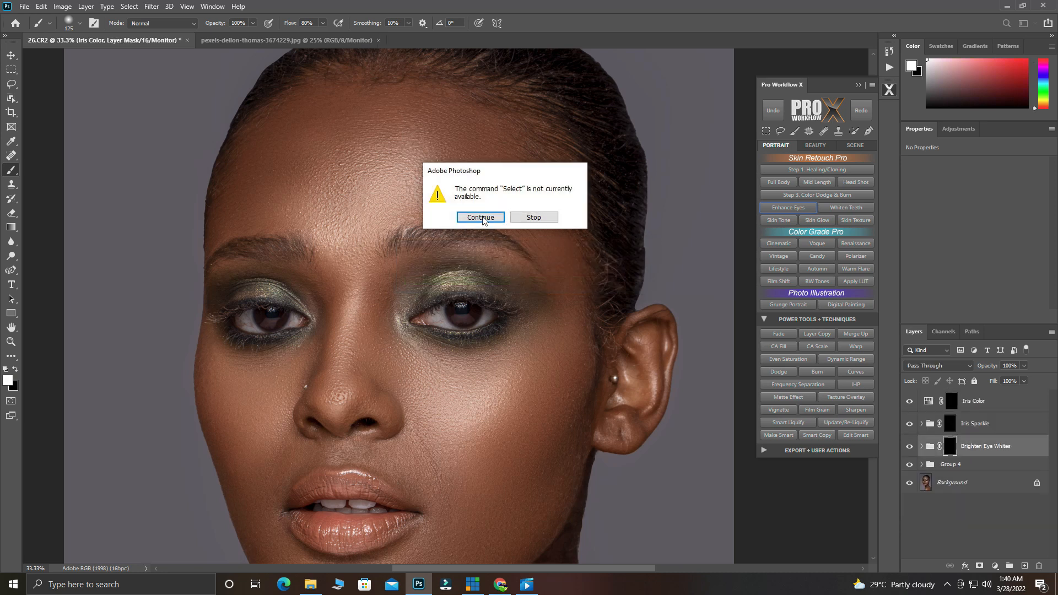
click(481, 218)
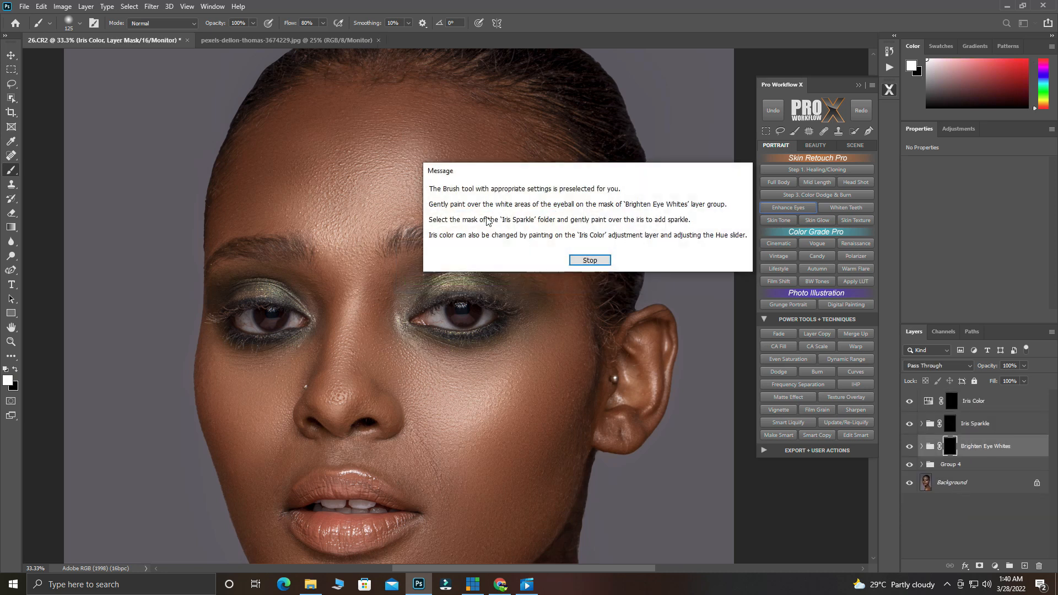
click(587, 263)
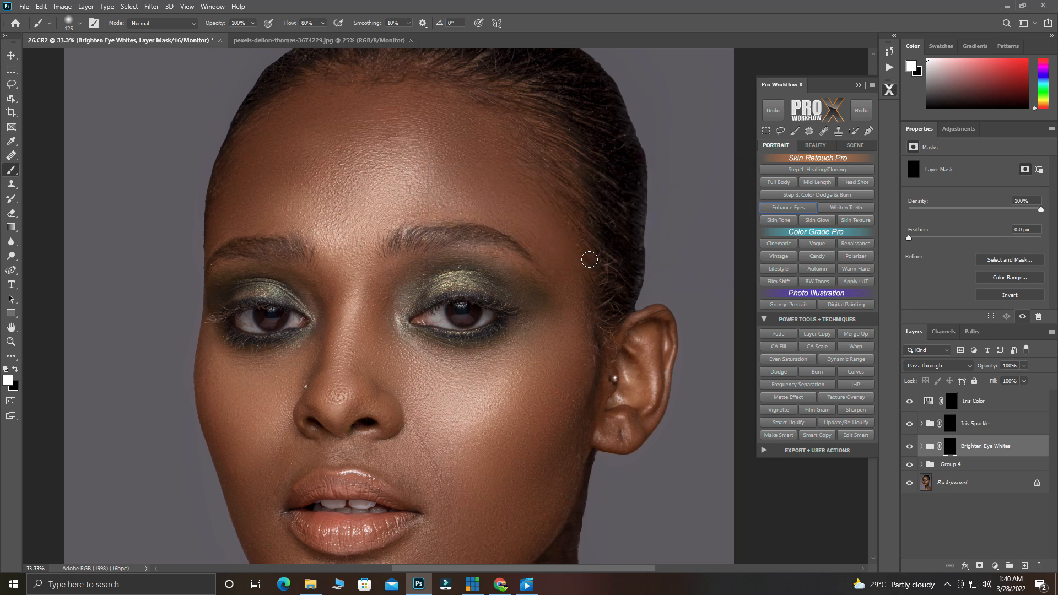
Step: Paint white over the eyeball whites of the eye nearer the visible ear on the Brighten Eye Whites mask, shrinking the brush for the corners
ctrl+click(459, 313)
ctrl+click(459, 313)
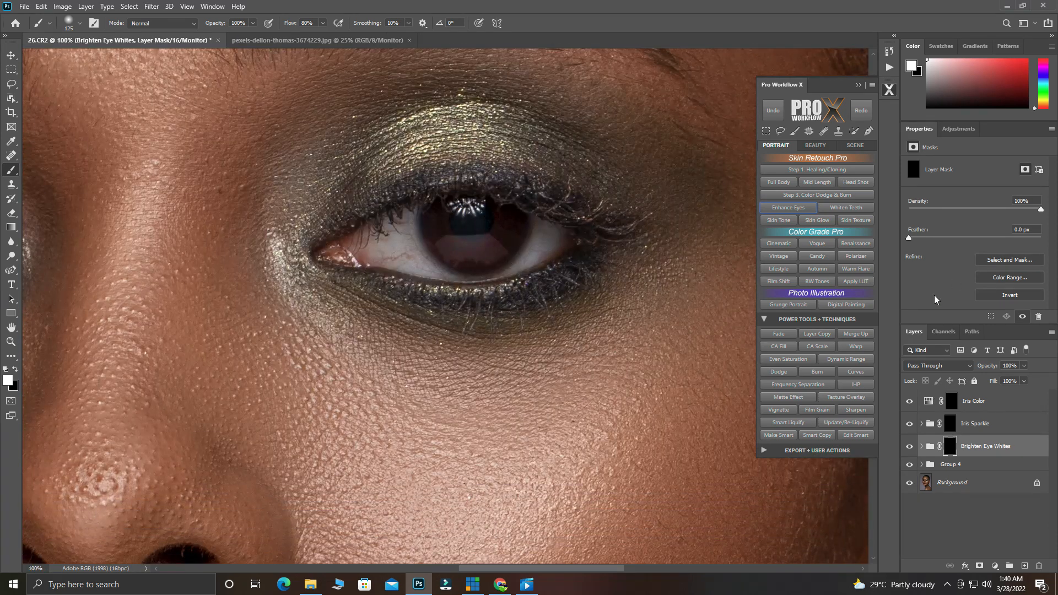
key(bracketleft)
key(bracketleft)
mouse_move(395, 259)
mouse_down()
mouse_move(408, 216)
mouse_move(404, 235)
mouse_move(396, 220)
mouse_move(402, 247)
mouse_move(371, 256)
mouse_move(369, 238)
mouse_move(361, 251)
mouse_move(356, 243)
mouse_move(389, 244)
mouse_move(388, 227)
mouse_move(447, 276)
mouse_up()
key(bracketleft)
drag(404, 267, 418, 270)
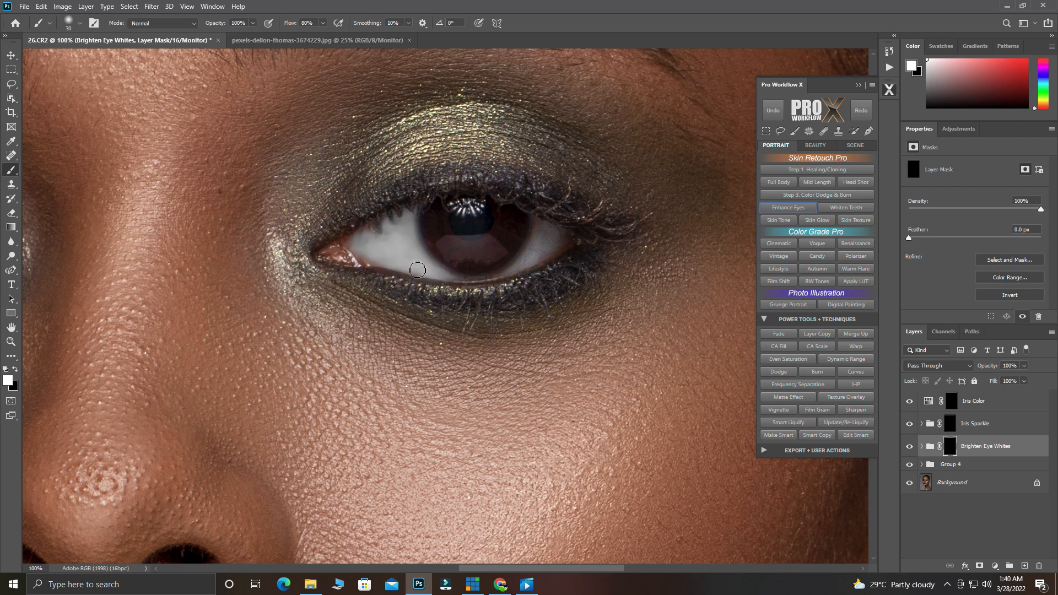
key(bracketleft)
key(bracketleft)
mouse_move(555, 250)
mouse_down()
mouse_move(524, 269)
mouse_move(542, 242)
mouse_up()
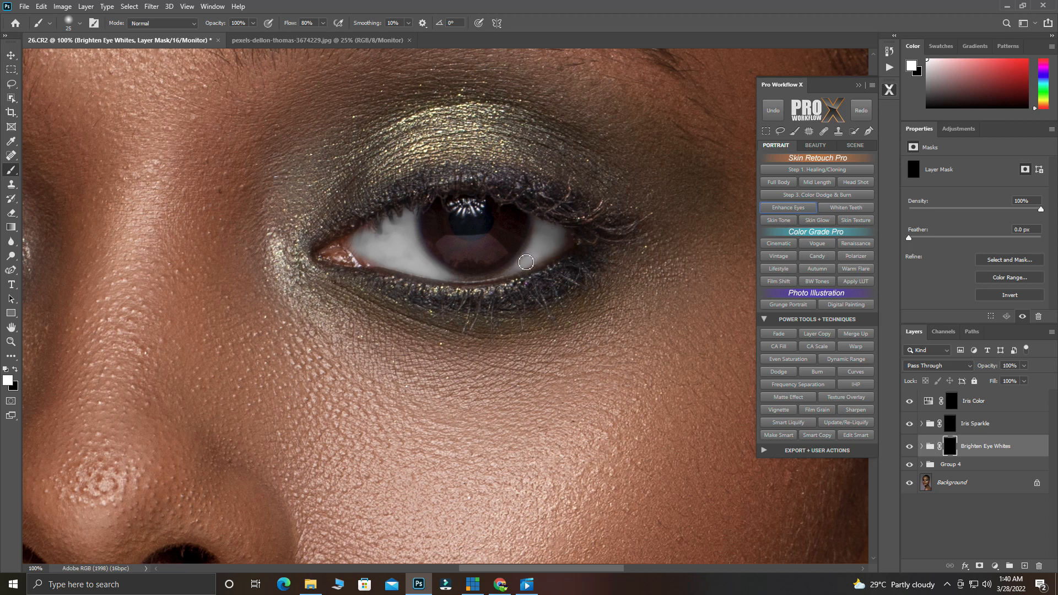
key(bracketleft)
key(bracketleft)
Step: Paint white over the same eye's iris on the Iris Sparkle mask with an enlarged brush of about 60 px
click(949, 423)
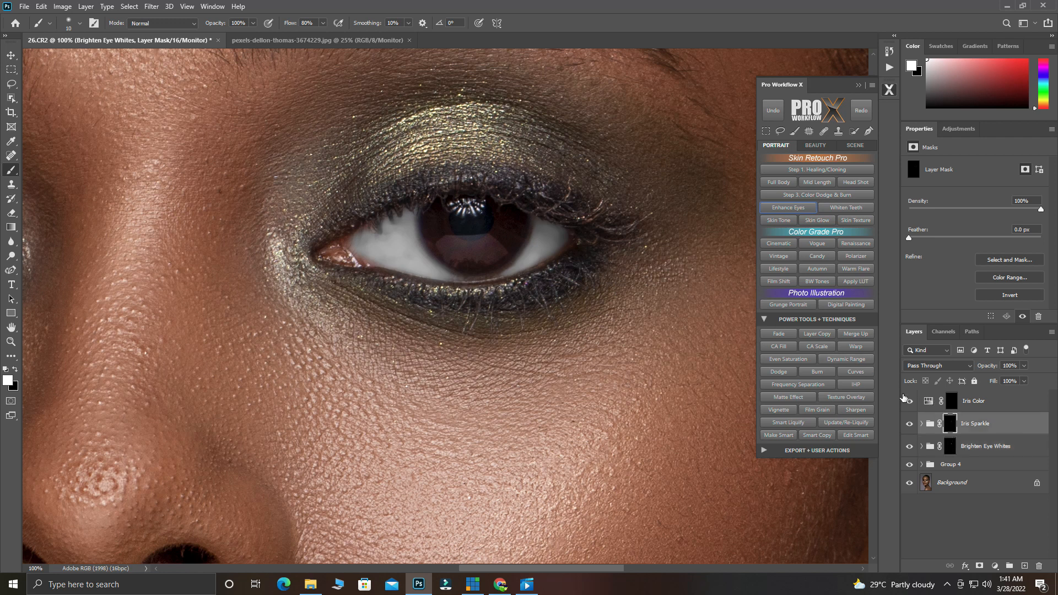
key(bracketright)
key(bracketright)
key(bracketright)
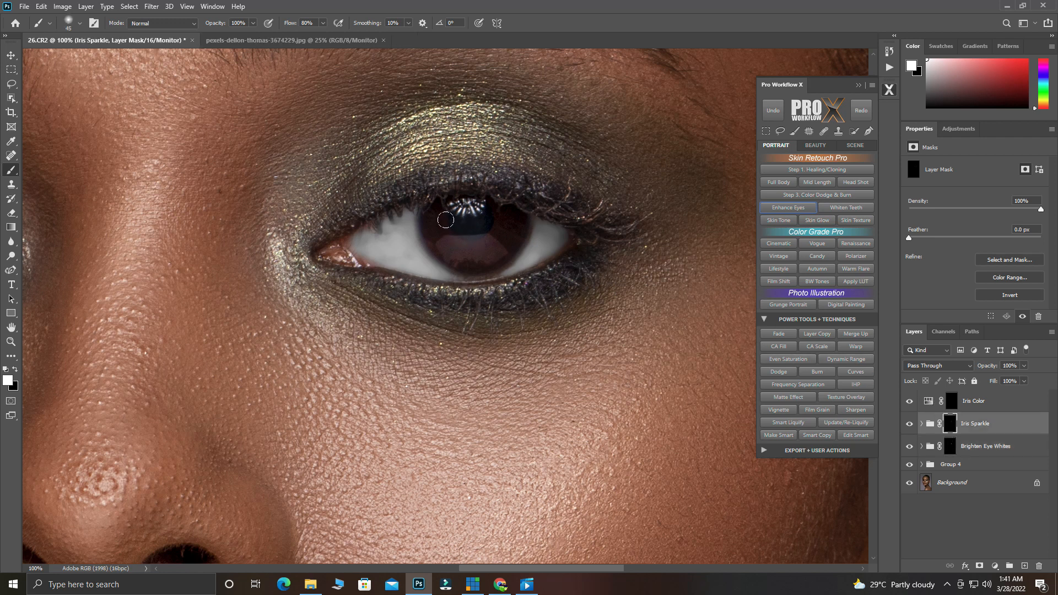
drag(477, 234, 467, 241)
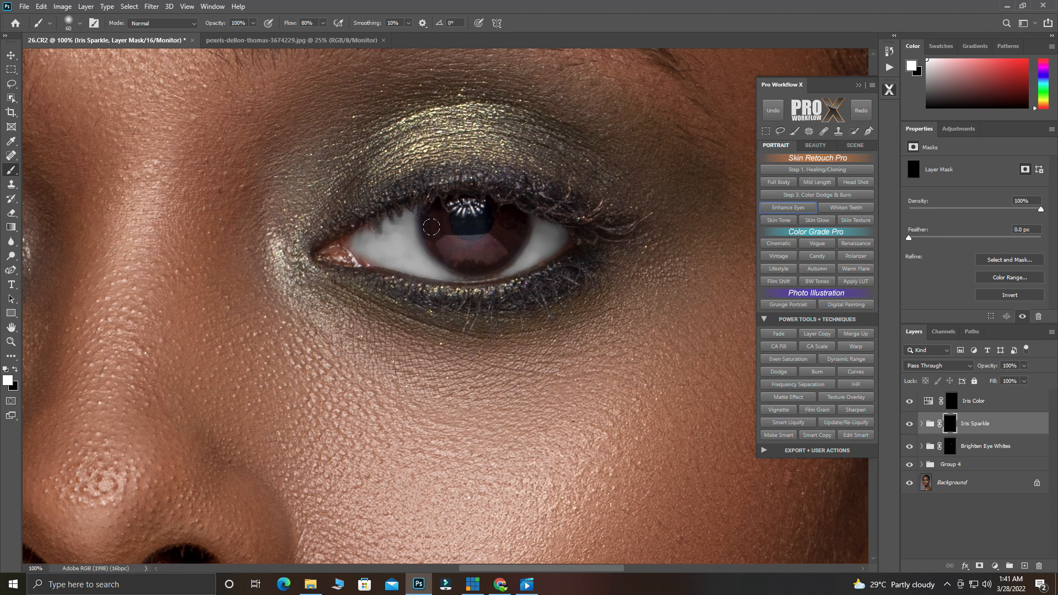
drag(494, 206, 466, 208)
Step: Paint white over the iris of the eye nearer the visible ear on the Iris Color mask
click(958, 403)
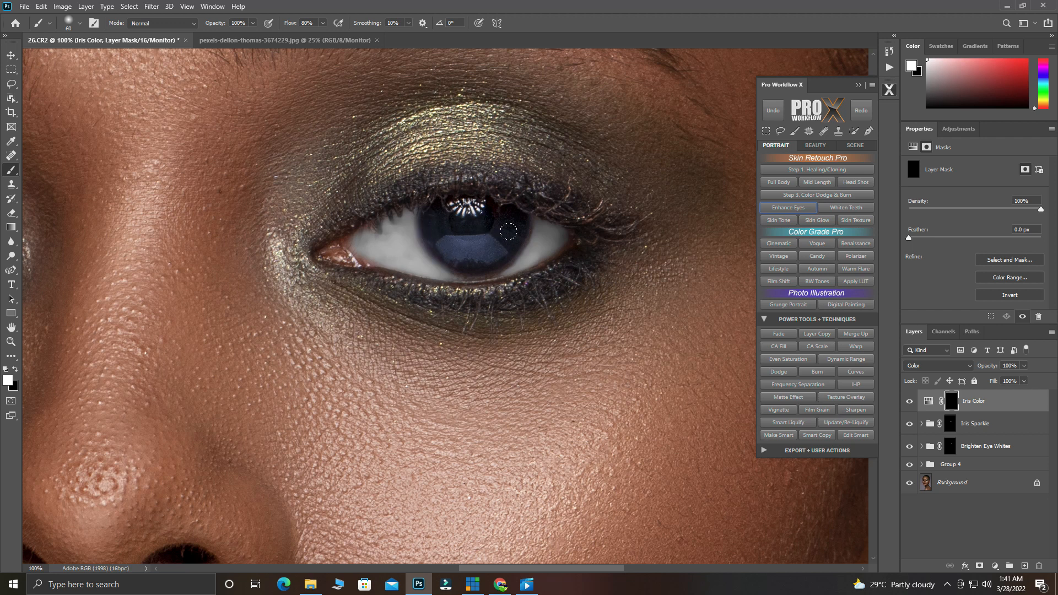
Step: Paint white over the other eye's whites on the Brighten Eye Whites mask, reducing the brush to 20 px for the inner corner
drag(314, 241, 770, 224)
drag(291, 256, 396, 268)
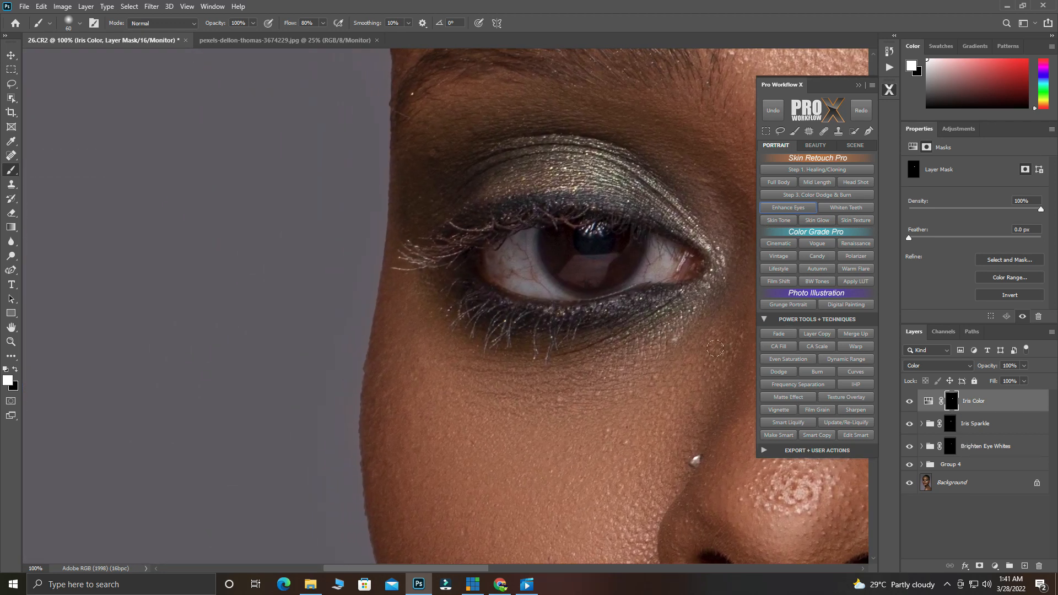
drag(615, 259, 540, 263)
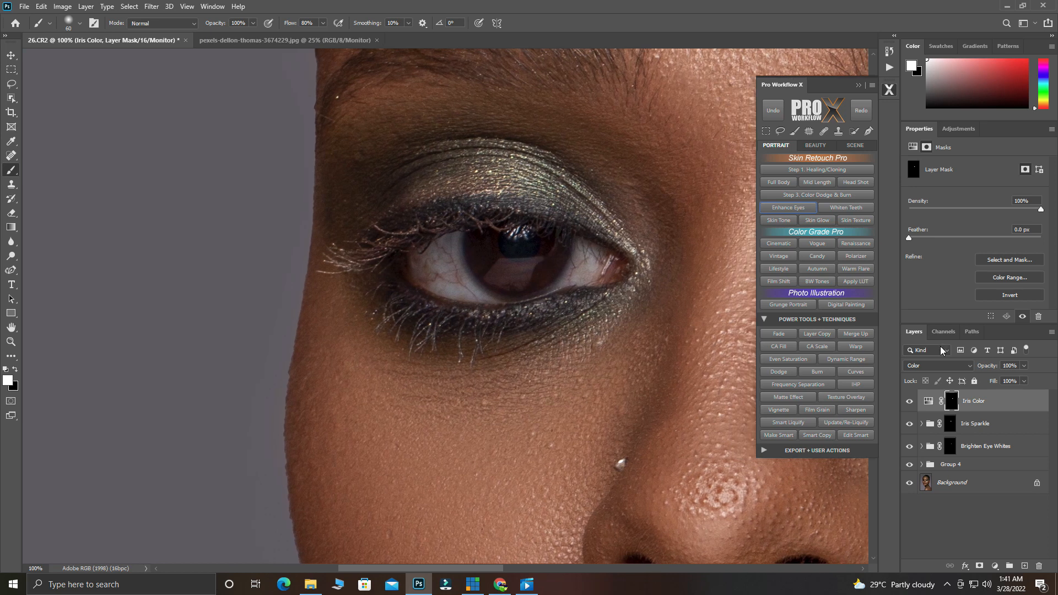
click(950, 447)
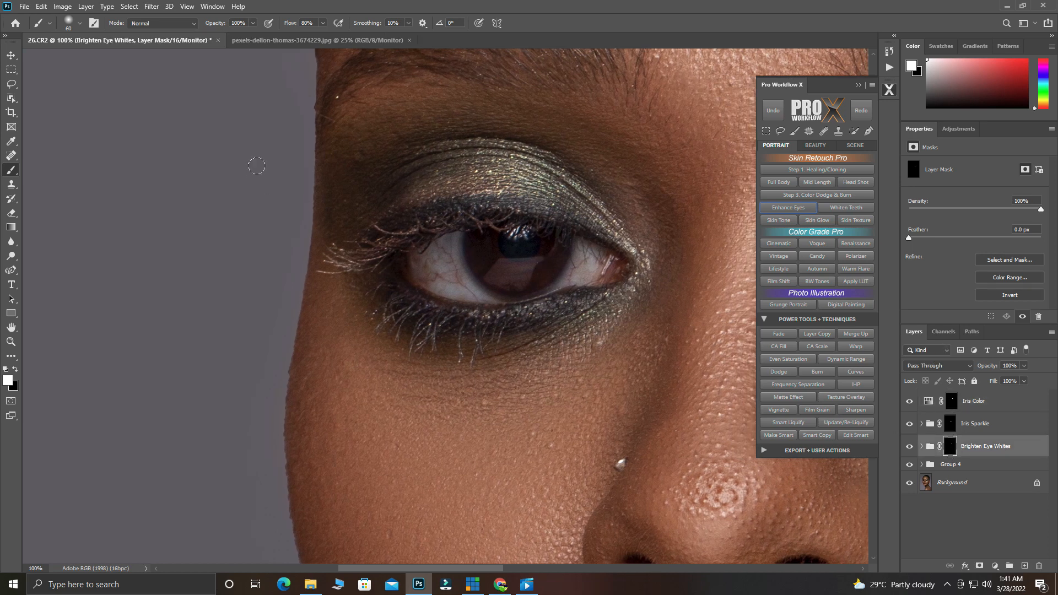
key(bracketleft)
mouse_move(450, 260)
mouse_down()
mouse_move(436, 251)
mouse_move(418, 267)
mouse_move(481, 299)
mouse_up()
key(bracketleft)
key(bracketleft)
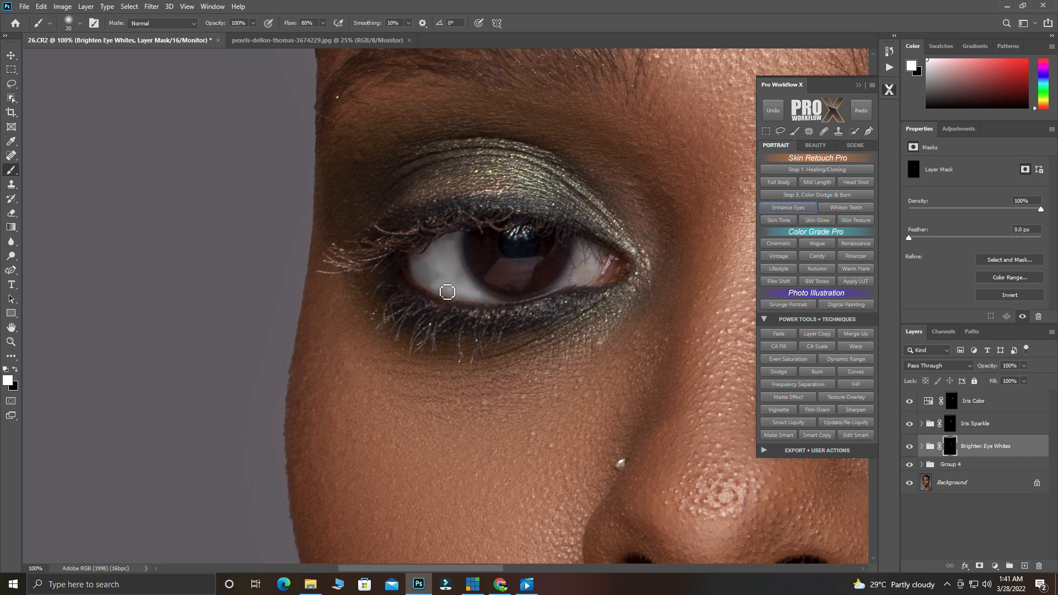
mouse_move(581, 270)
mouse_down()
mouse_move(587, 264)
mouse_move(573, 280)
mouse_move(592, 279)
mouse_move(577, 284)
mouse_move(584, 257)
mouse_move(578, 284)
mouse_move(630, 282)
mouse_up()
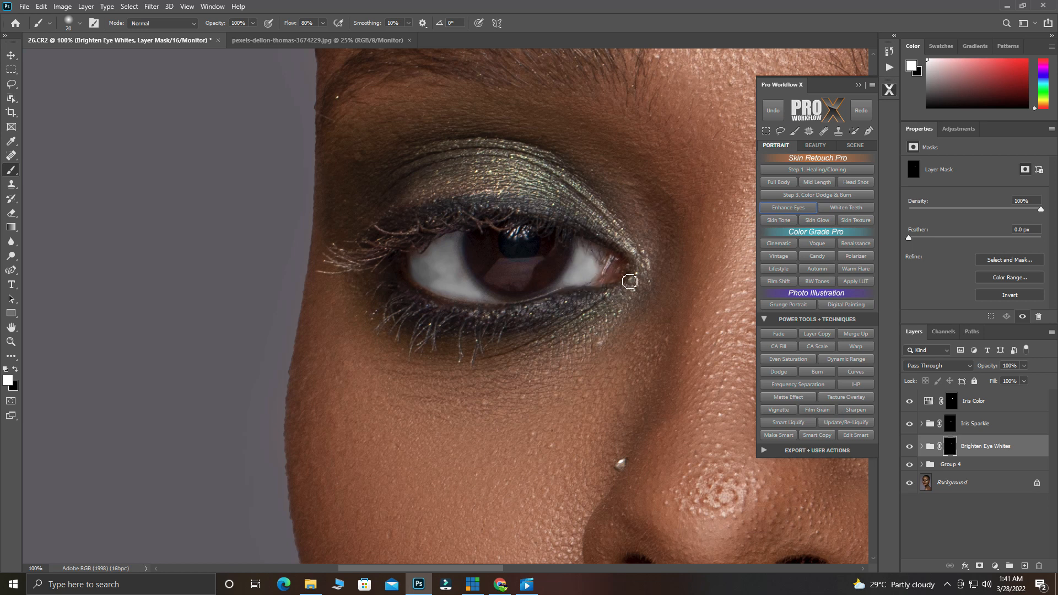
Step: Paint white over the same eye's iris on the Iris Sparkle mask and the Iris Color mask with a 40 px brush
click(946, 424)
key(bracketright)
key(bracketright)
key(bracketright)
mouse_move(491, 249)
mouse_down()
mouse_move(519, 274)
mouse_move(541, 253)
mouse_move(482, 242)
mouse_up()
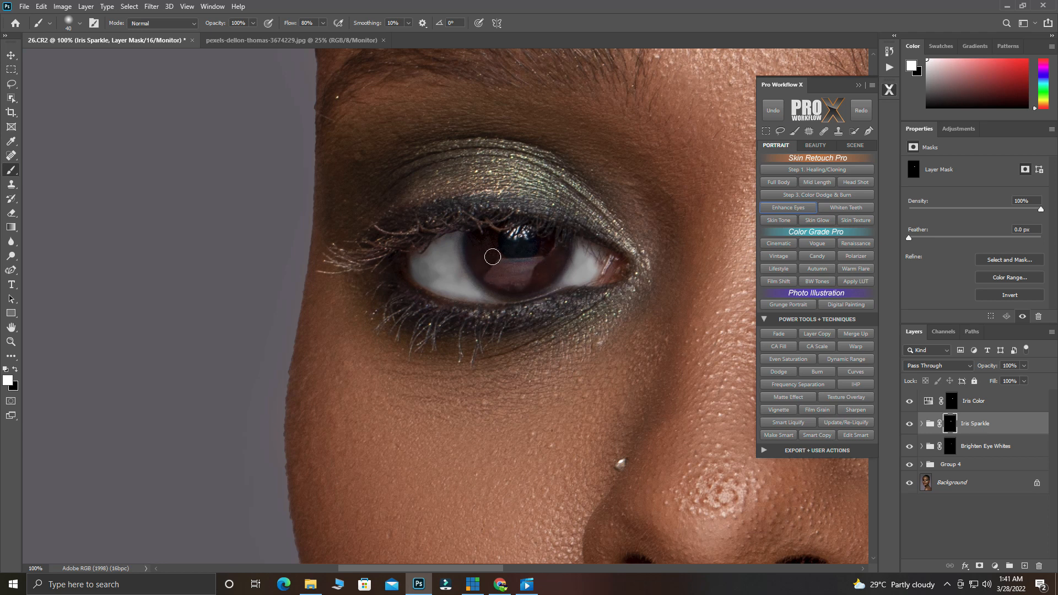
click(950, 400)
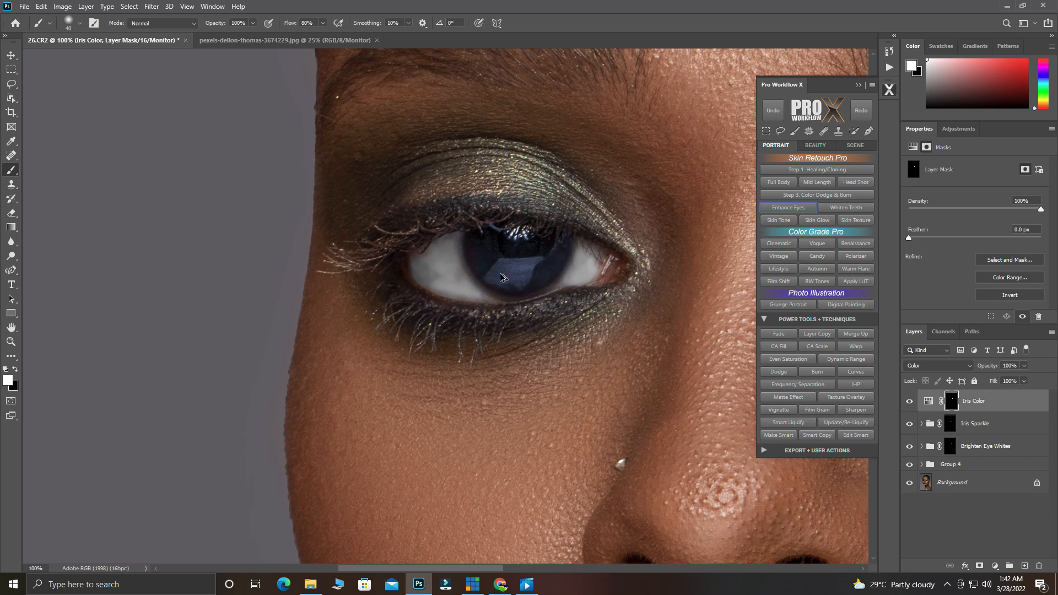
Step: Lower the opacity of the Iris Color layer to 37%
scroll(500, 276, down, 6)
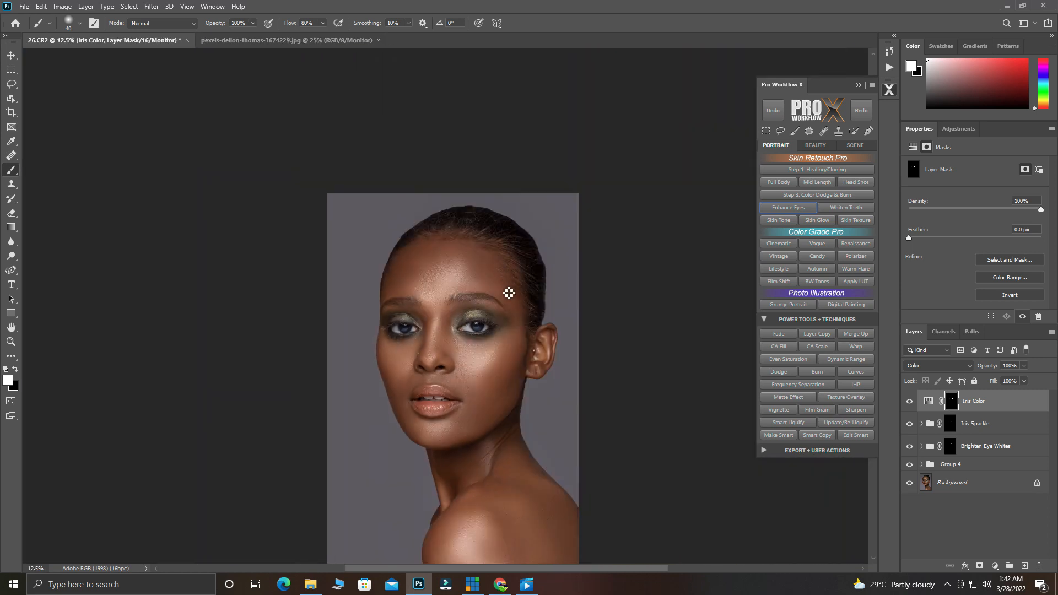
scroll(509, 294, down, 4)
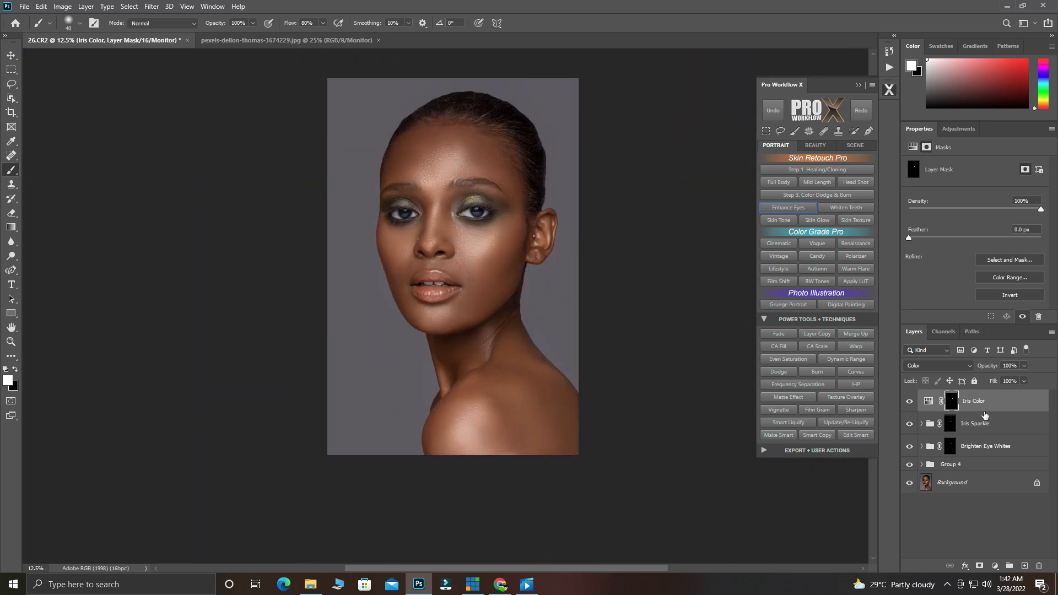
drag(979, 368, 965, 373)
Step: Lower the opacity of the Brighten Eye Whites group to 78% and of the Iris Sparkle group to 75%
click(987, 447)
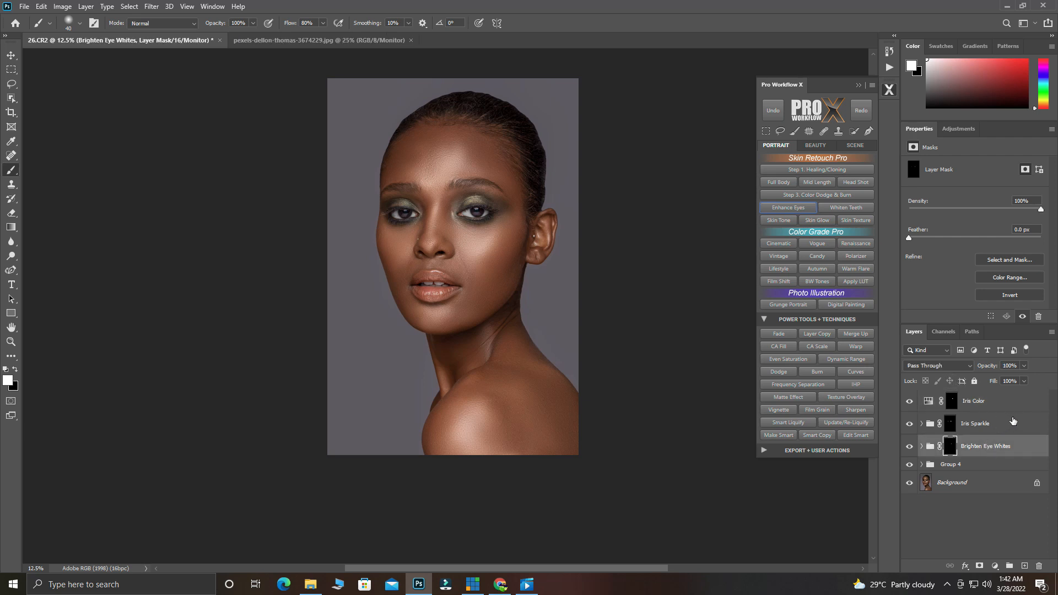
drag(992, 370, 983, 368)
click(974, 427)
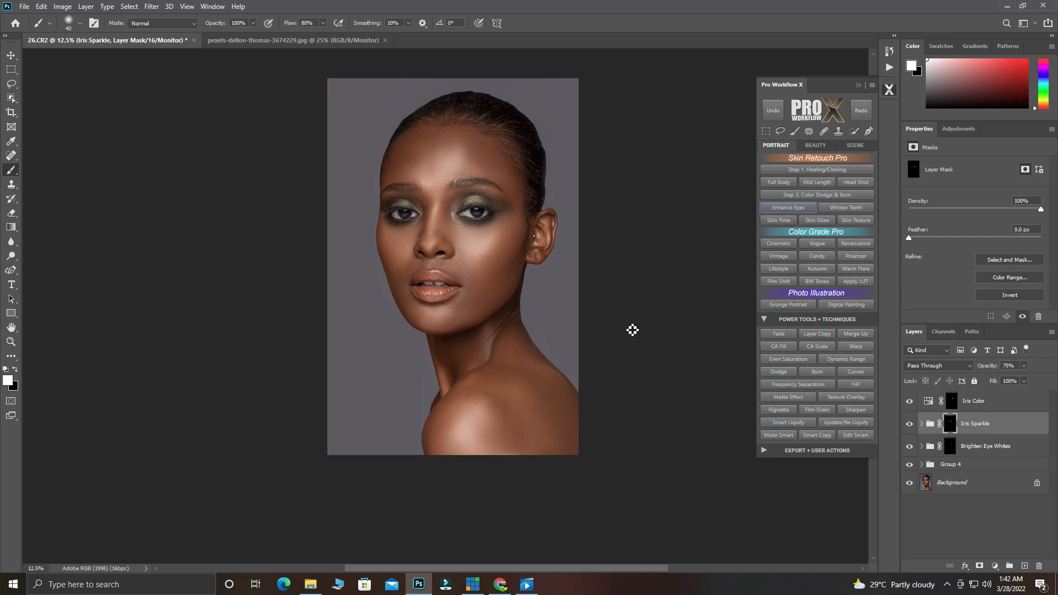
Step: Reduce the Brighten Eye Whites group's opacity to 21%, hiding and showing it to compare the effect
click(966, 453)
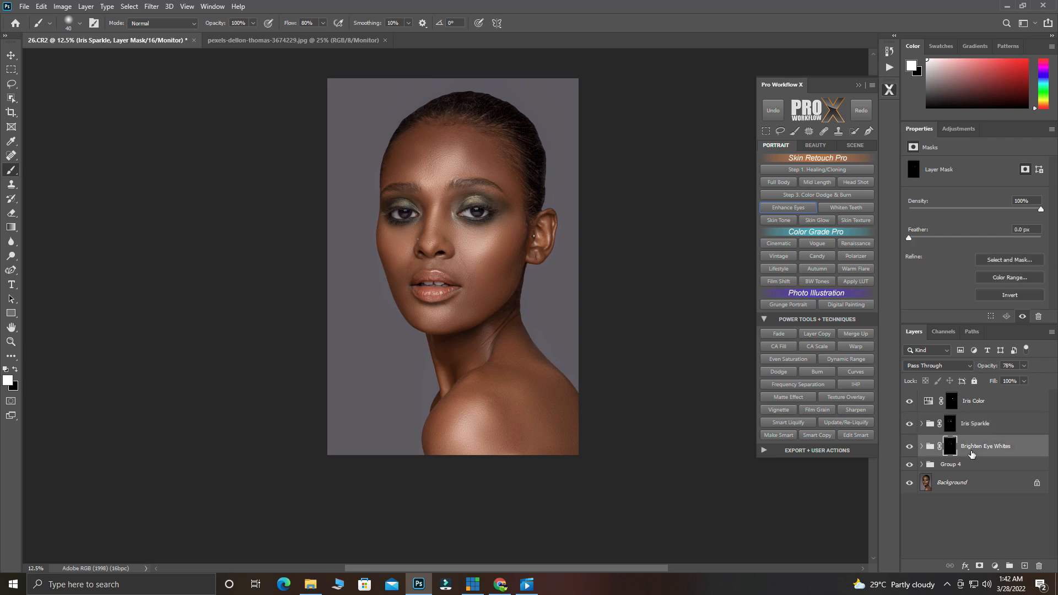
click(908, 449)
click(909, 447)
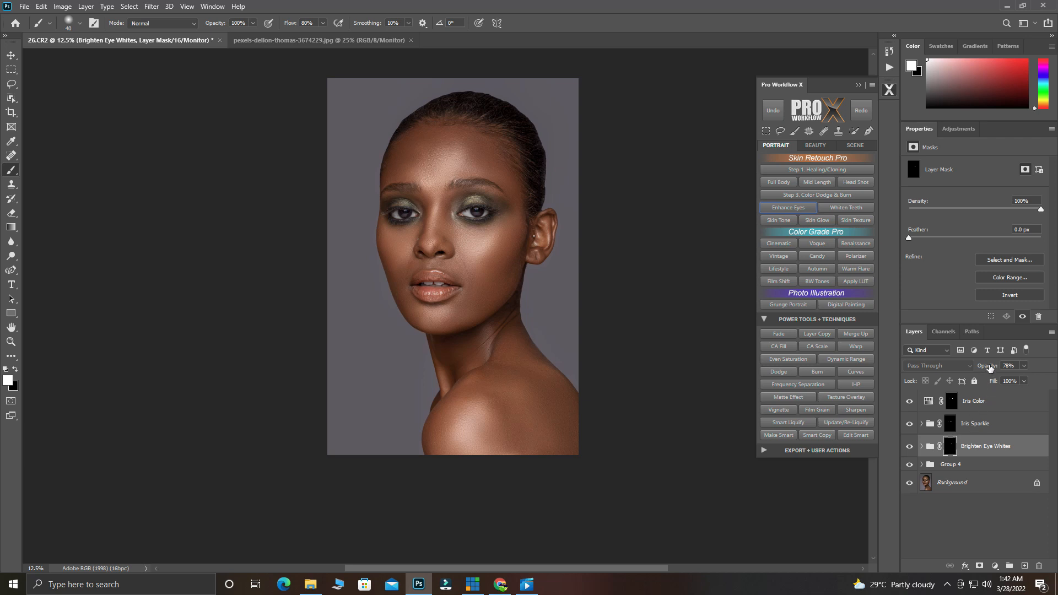
drag(990, 366, 958, 375)
click(909, 449)
click(908, 448)
click(435, 200)
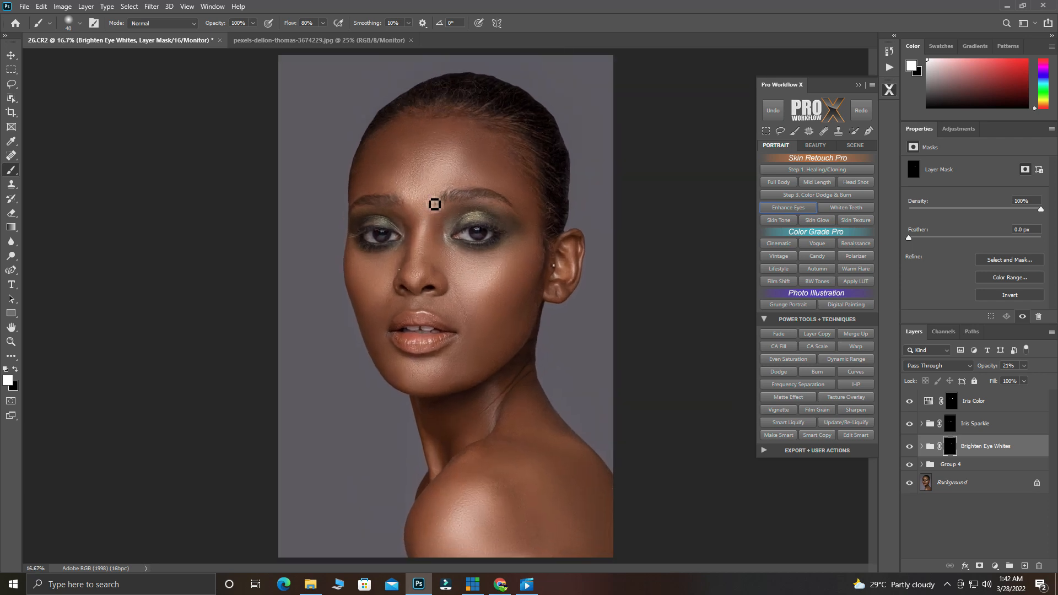
Step: Run the Whiten Teeth action above the Iris Color layer, continuing past its messages
click(994, 406)
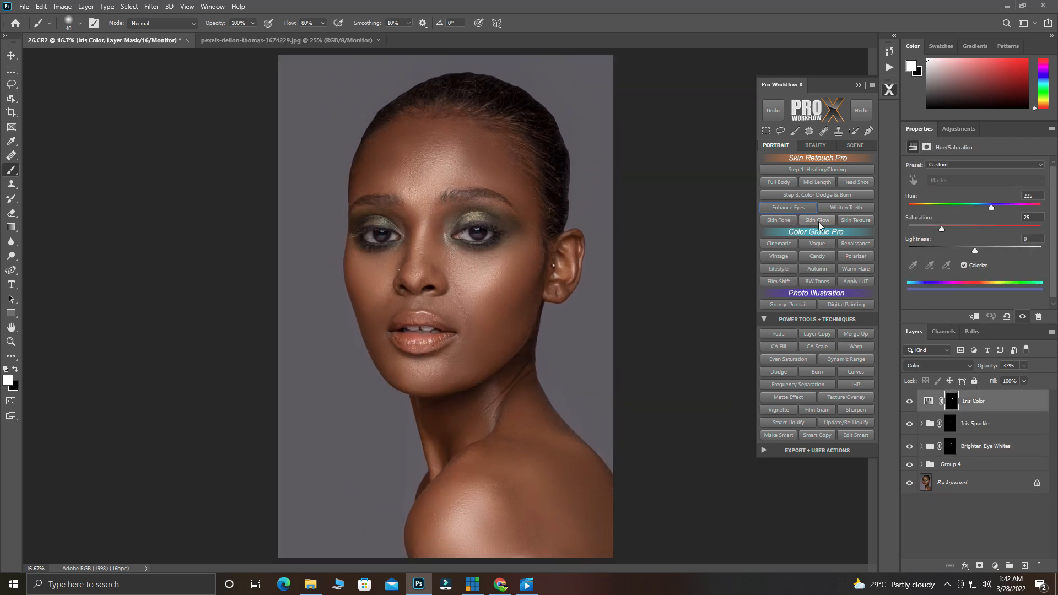
click(840, 208)
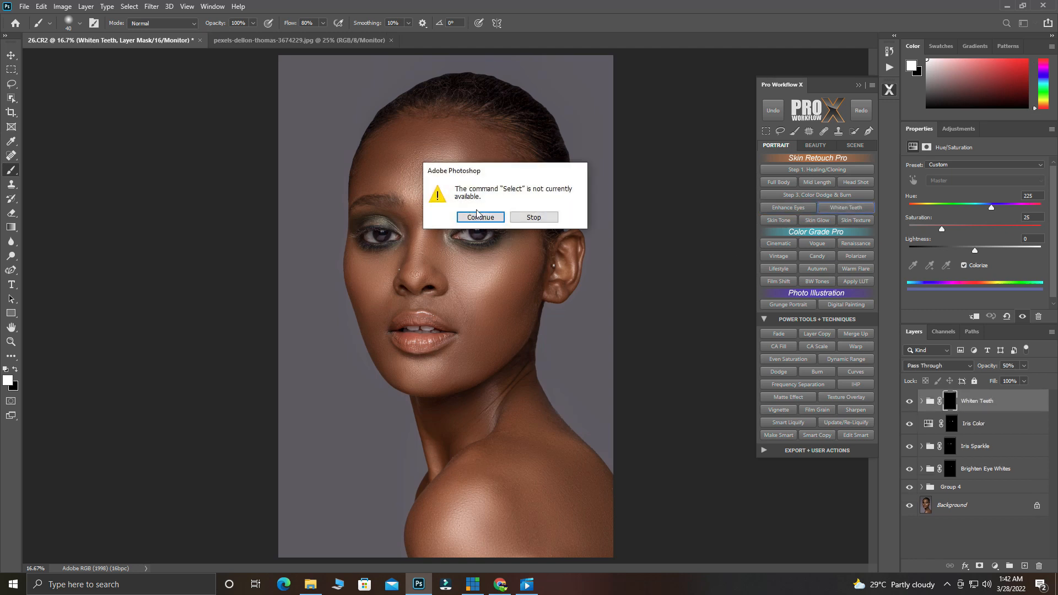
click(477, 217)
click(543, 235)
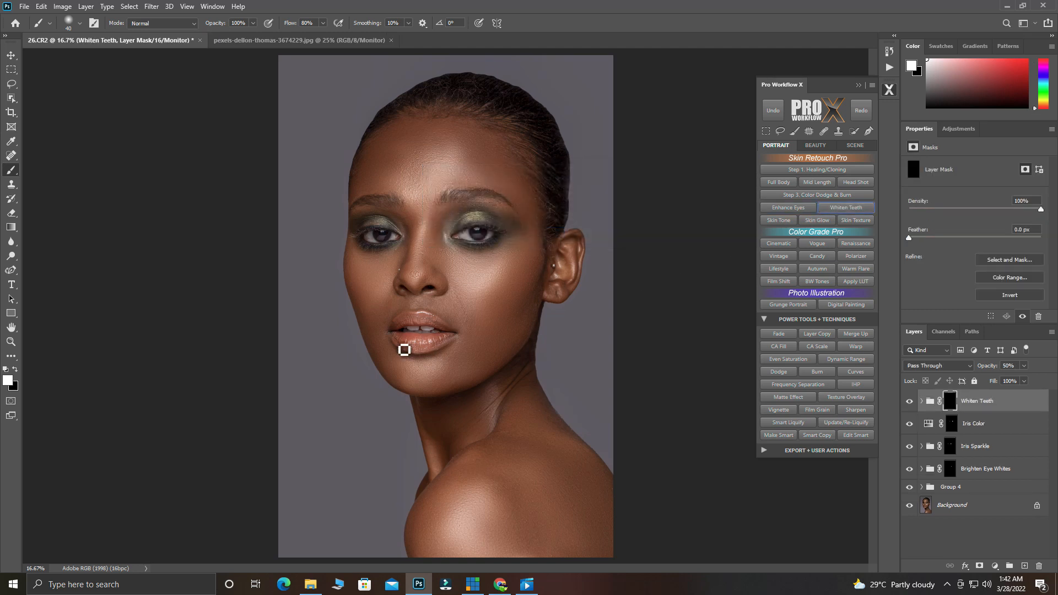
Step: Paint white over the upper and lower teeth on the Whiten Teeth mask, using a small brush of about 20 px
ctrl+click(418, 329)
ctrl+click(417, 329)
ctrl+click(418, 329)
ctrl+click(416, 327)
ctrl+click(416, 328)
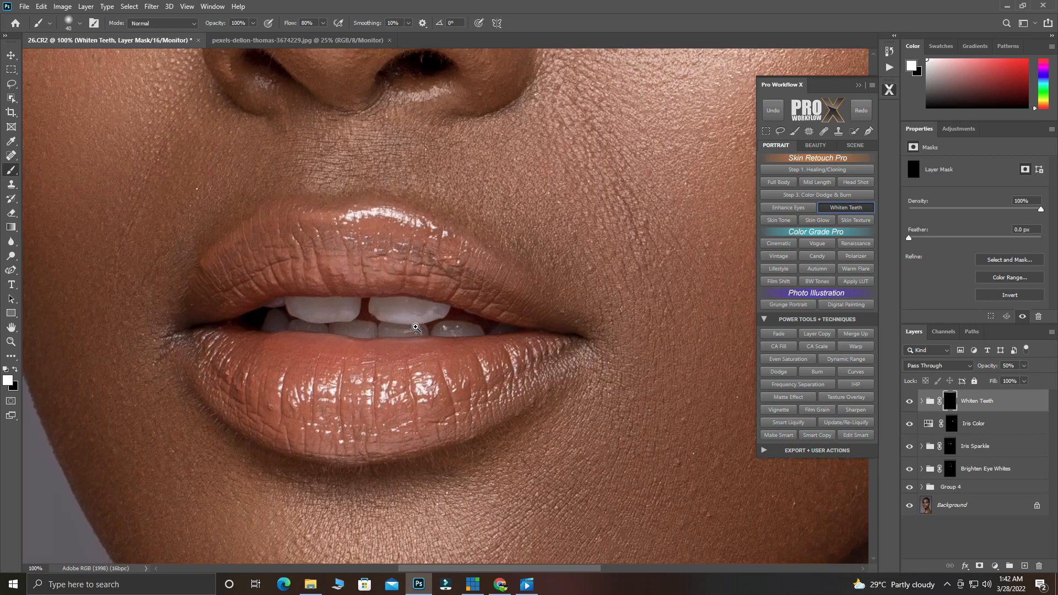
ctrl+click(349, 319)
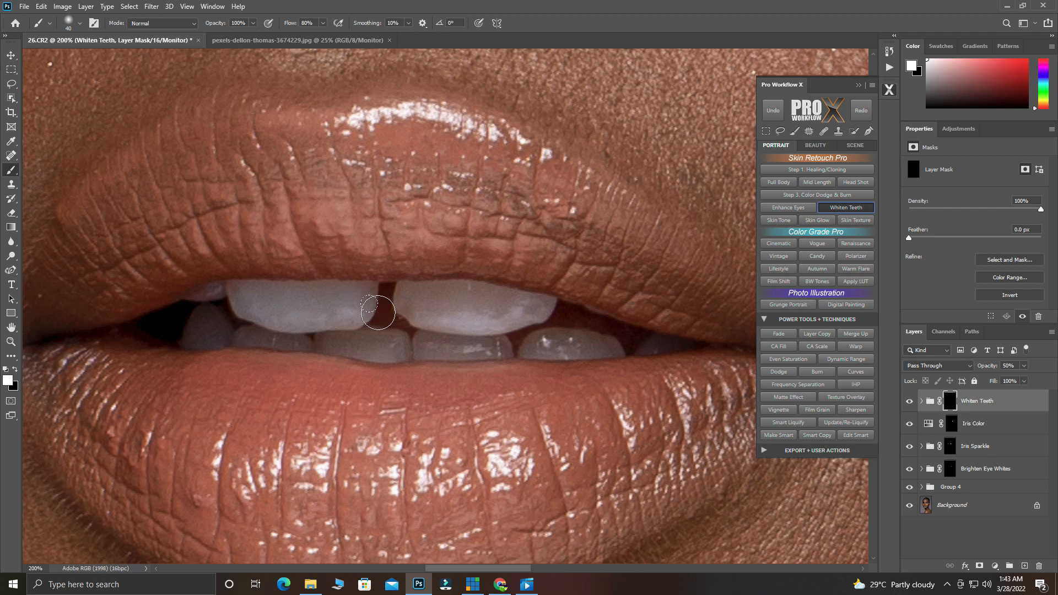
key(bracketleft)
key(bracketleft)
key(bracketleft)
key(bracketleft)
key(bracketright)
key(bracketright)
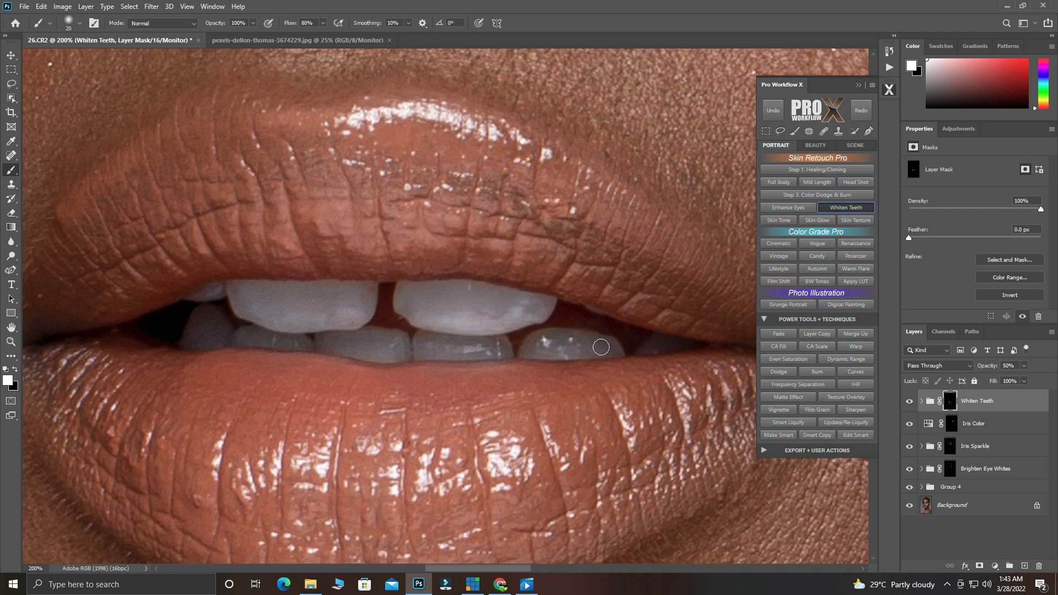
drag(653, 344, 649, 348)
Step: Group all layers above the Background and stamp the visible image onto a new layer on top
alt+click(433, 267)
key(ctrl+0)
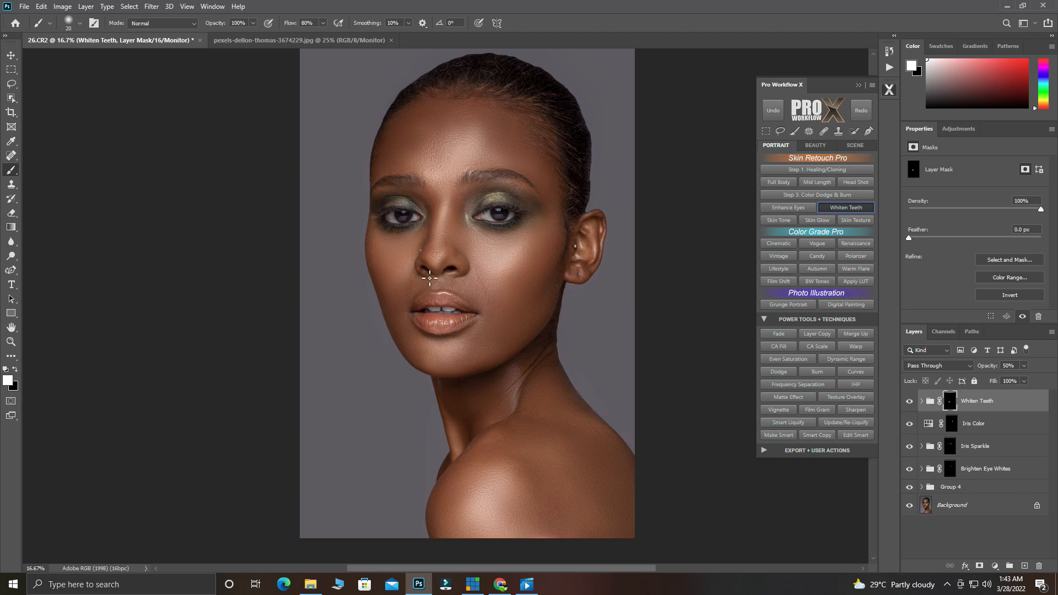
scroll(478, 293, up, 3)
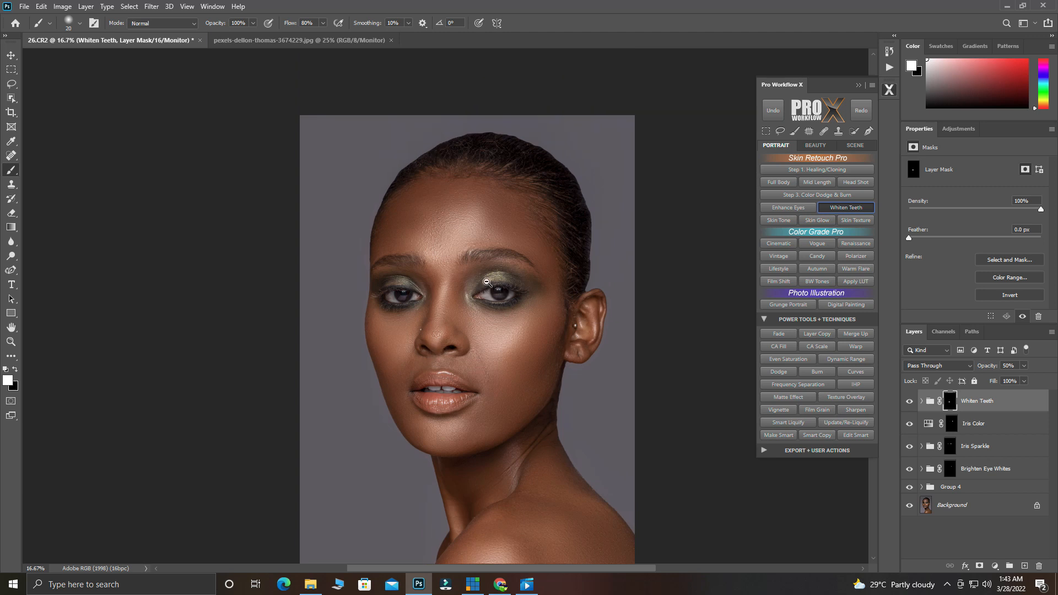
scroll(491, 285, down, 1)
key(ctrl+plus)
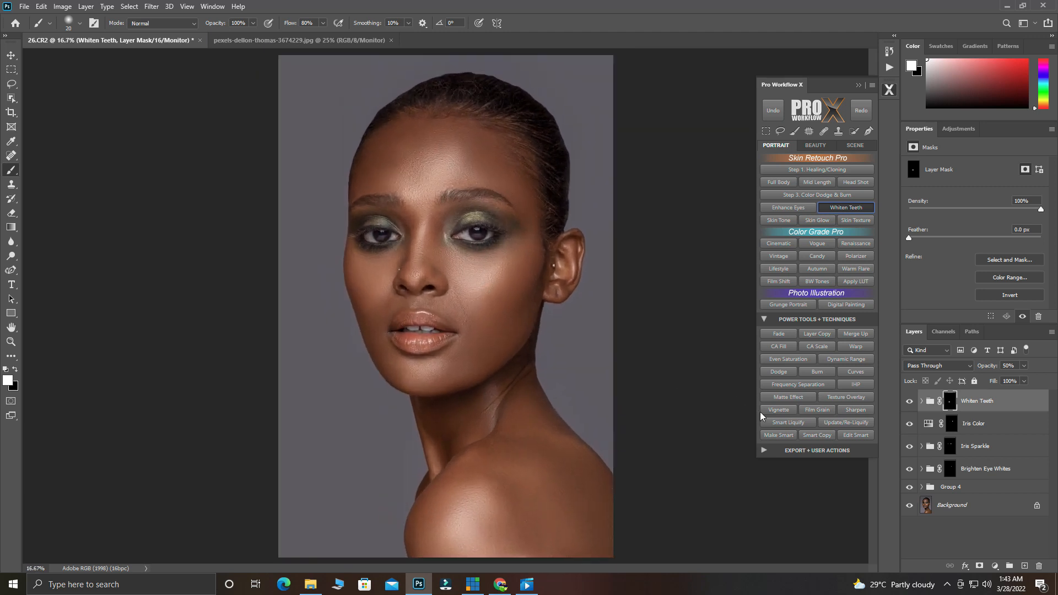
shift+click(982, 490)
key(ctrl+g)
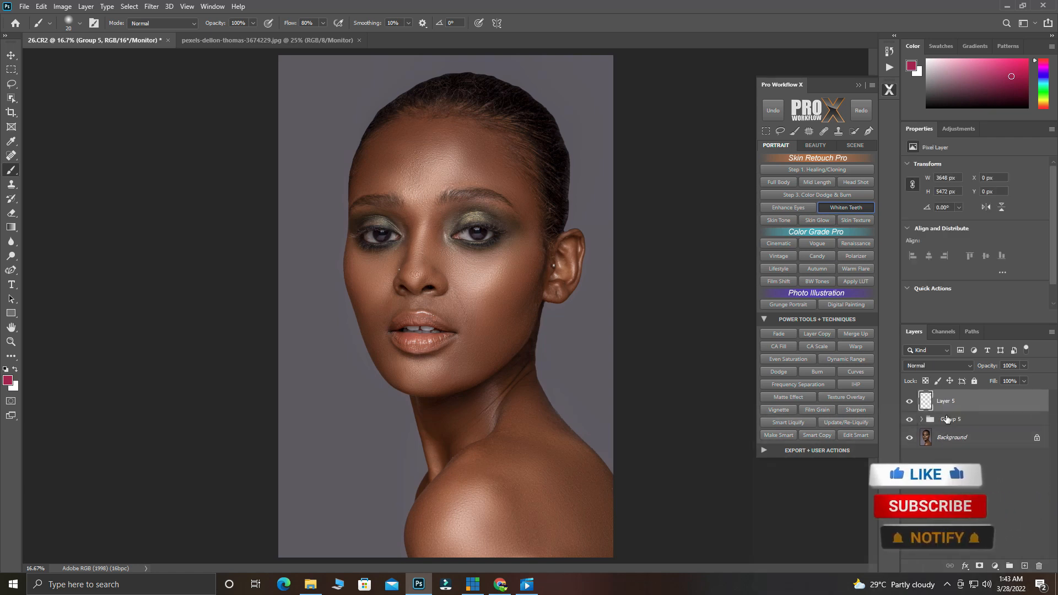
Step: Open the Camera Raw Filter on the merged layer and mark the Light vignetting preset as a favorite
click(153, 8)
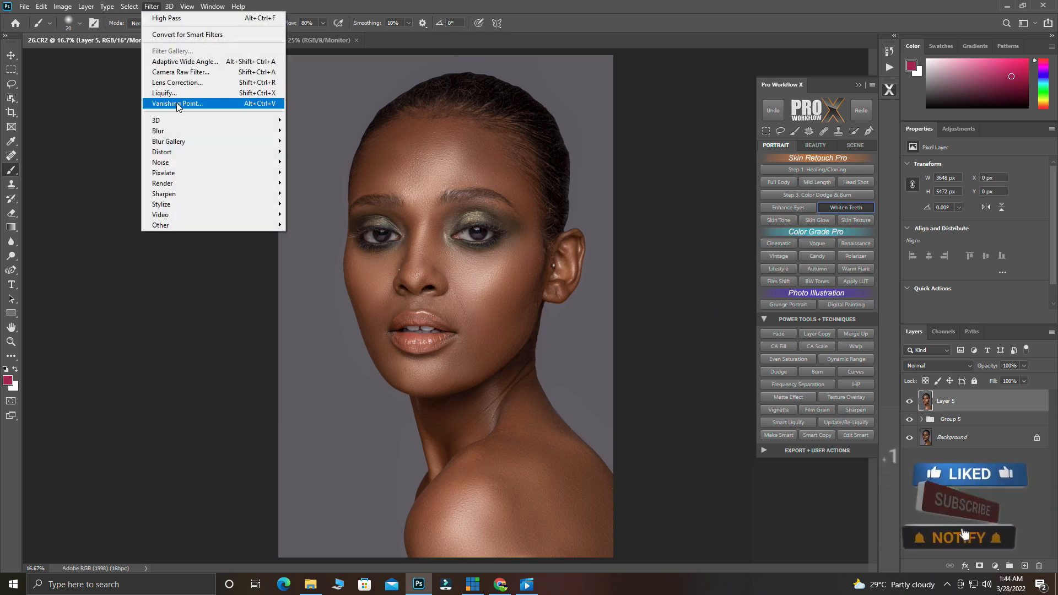
click(180, 72)
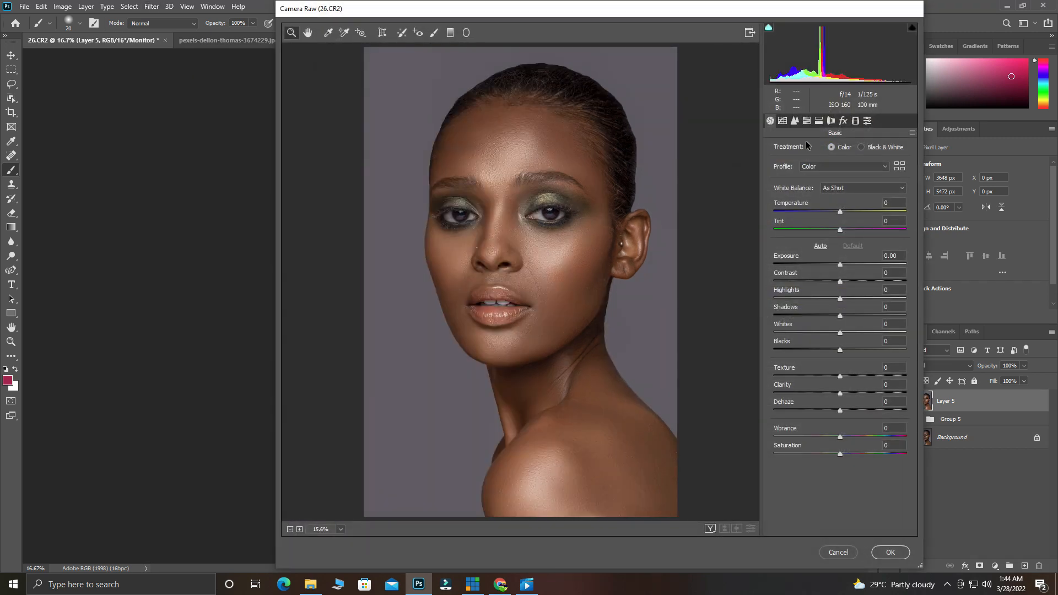
click(867, 120)
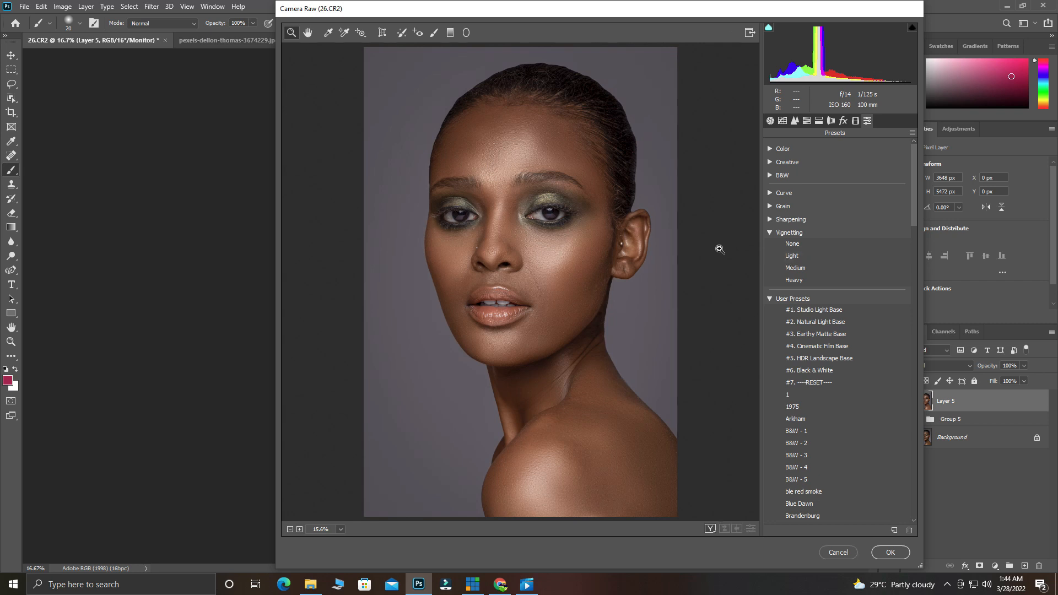
click(778, 257)
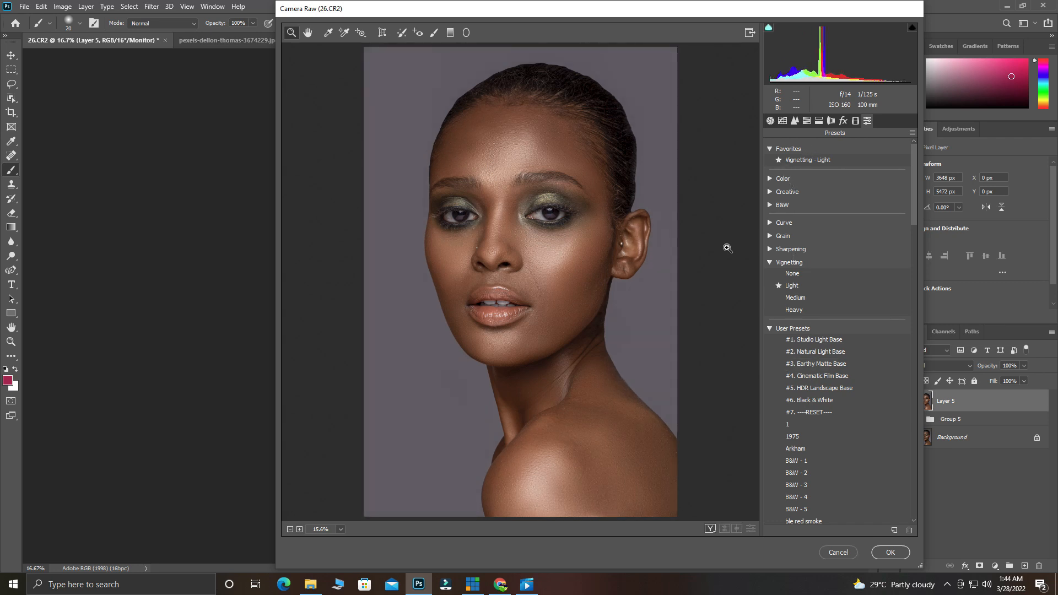
Step: Show before and after side by side and apply the Medium vignetting preset after comparing it with Light, Heavy and None
click(709, 529)
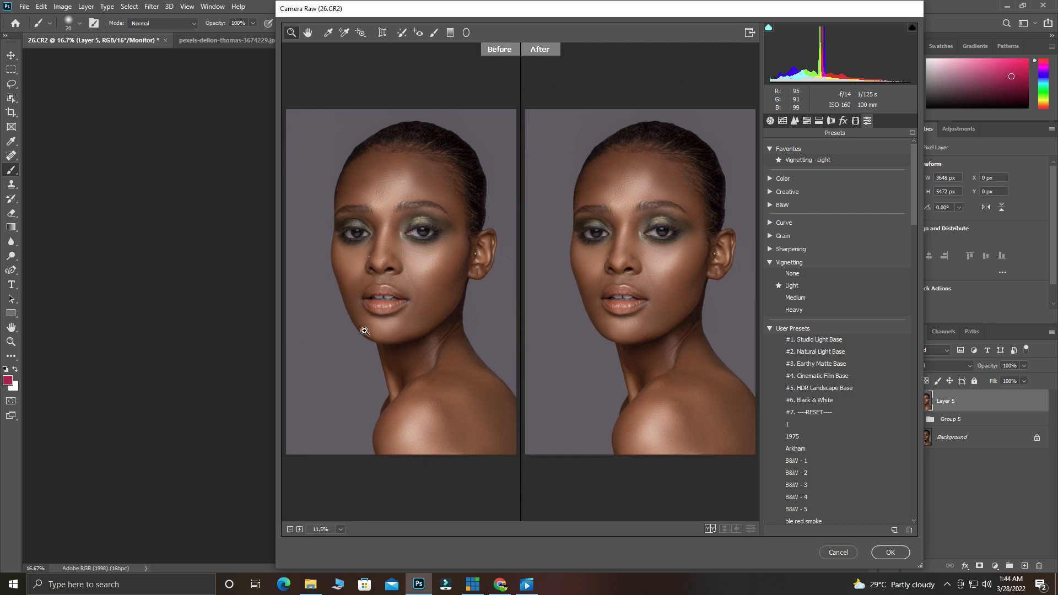
click(857, 286)
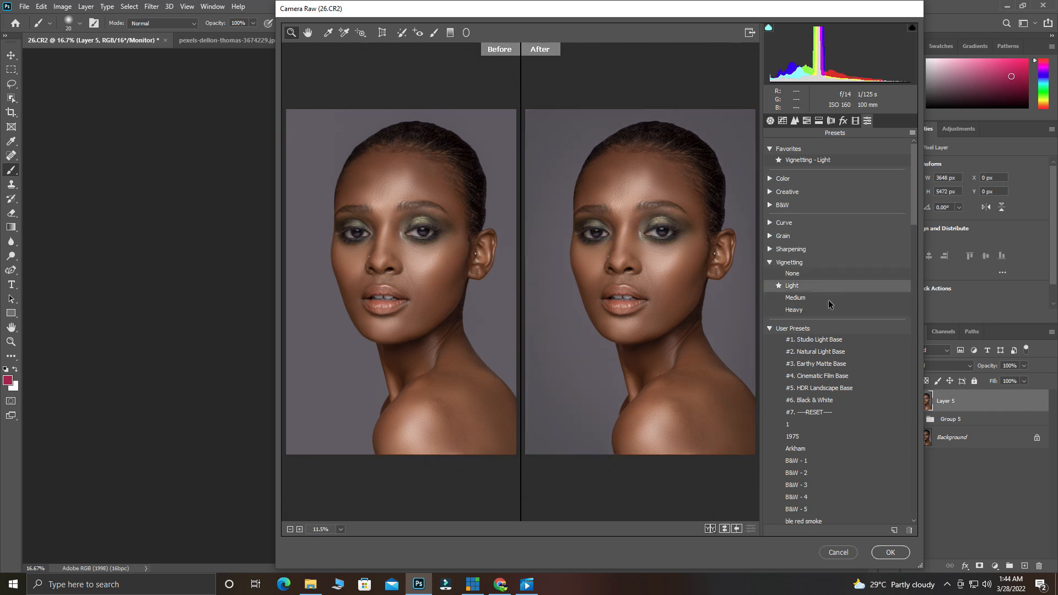
click(794, 299)
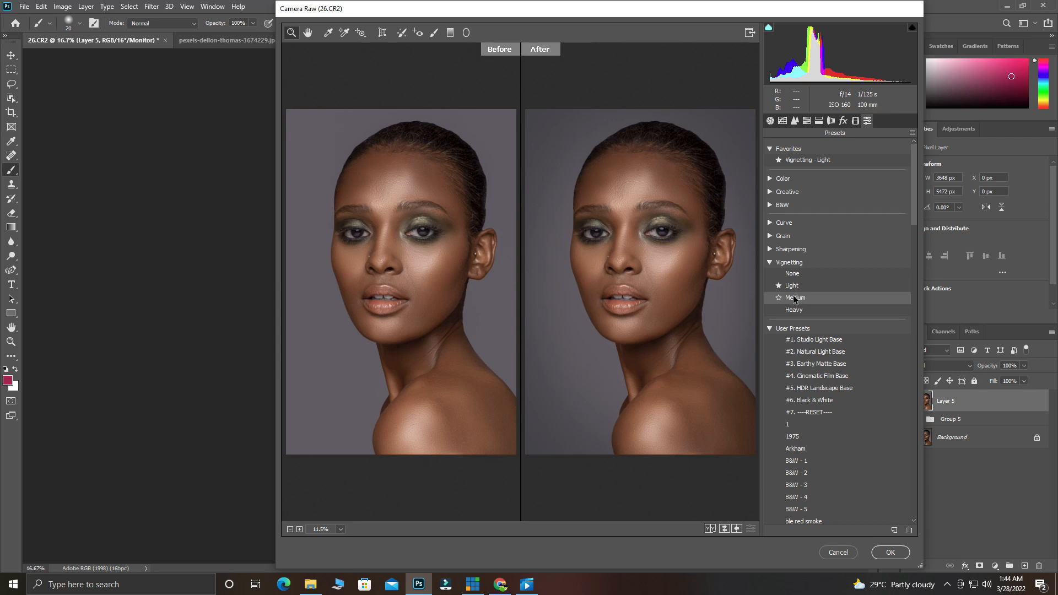
click(792, 311)
click(796, 300)
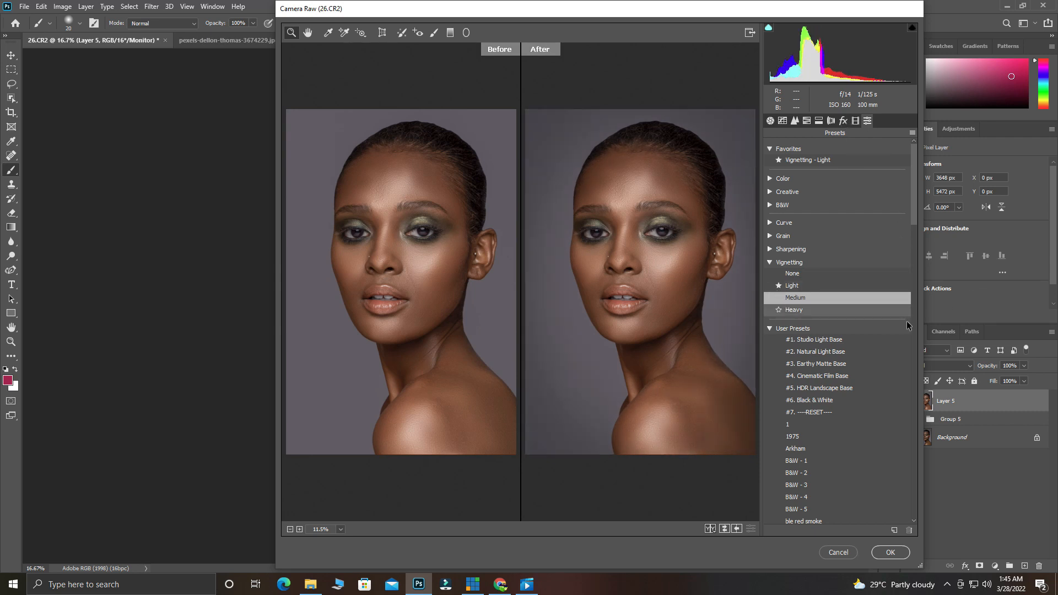
click(801, 275)
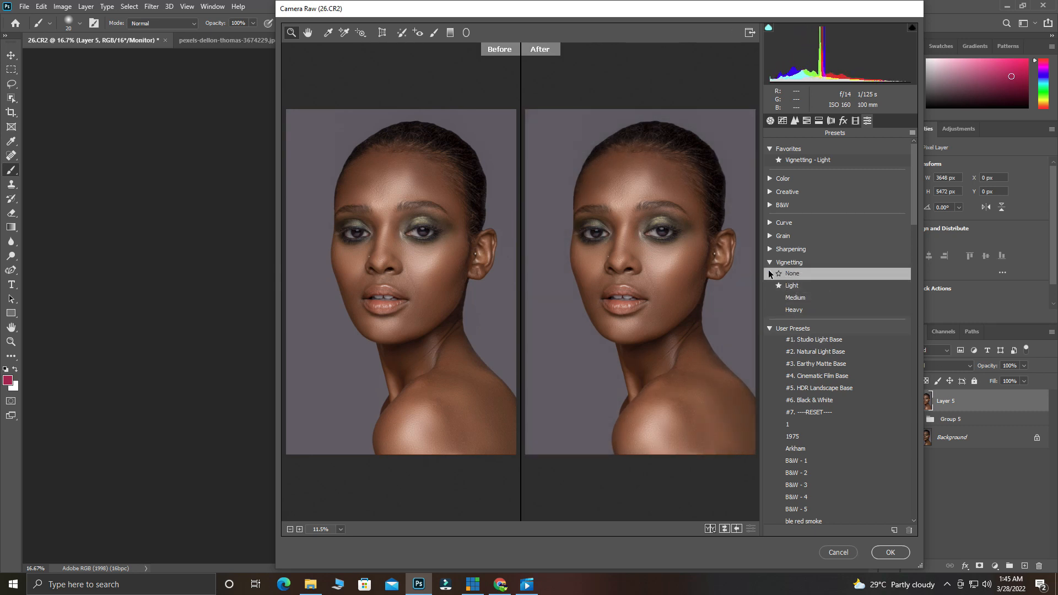
click(831, 300)
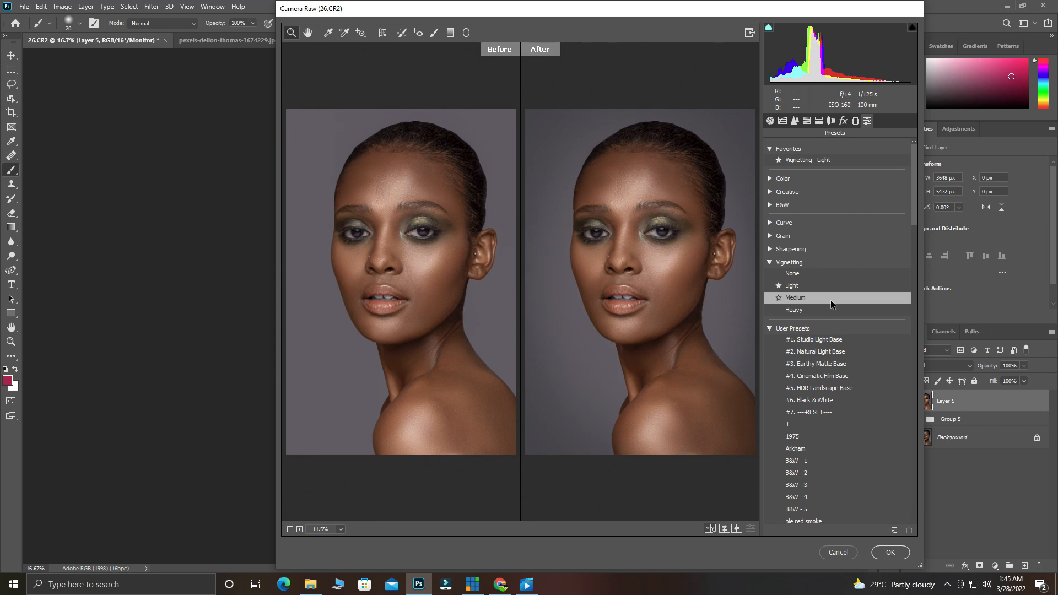
Step: Set the Post Crop Vignetting roundness to -8 in the Camera Raw effects and apply the filter to the merged layer
click(856, 120)
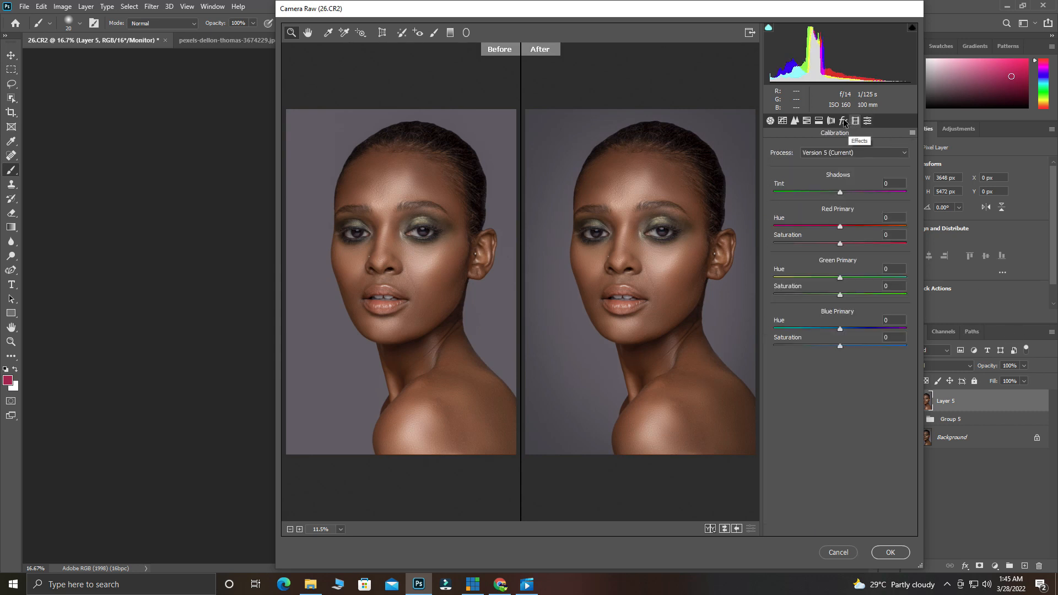
click(844, 121)
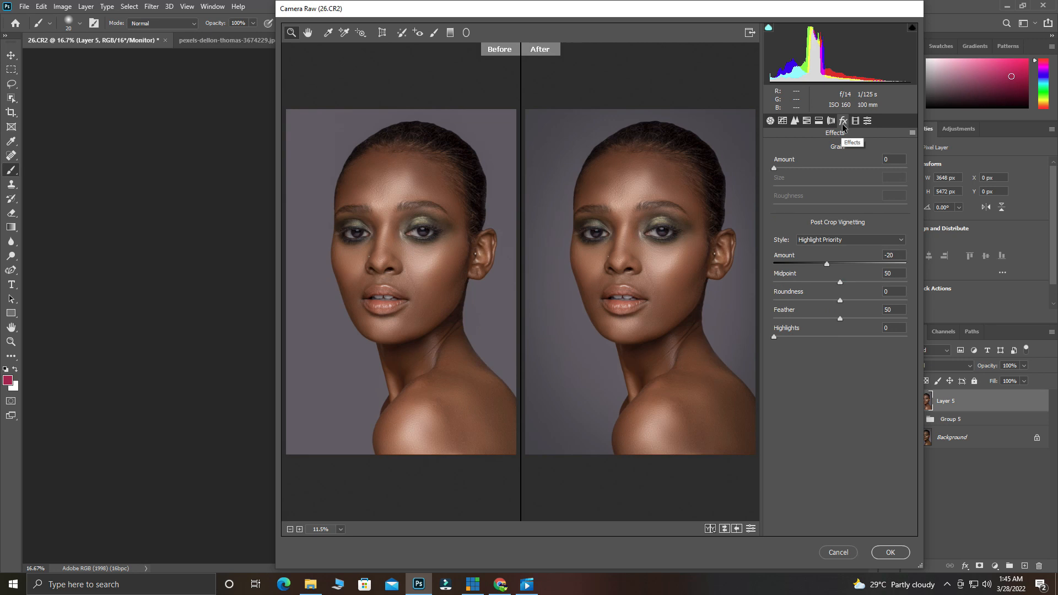
drag(826, 264, 826, 268)
mouse_move(840, 300)
mouse_down()
mouse_move(849, 300)
mouse_move(835, 302)
mouse_up()
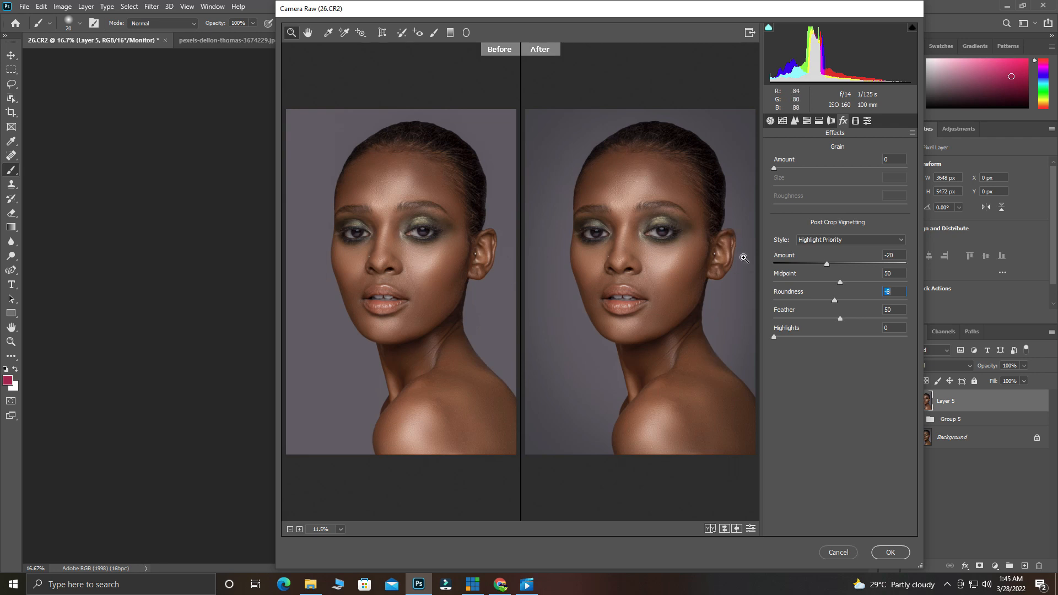
click(581, 355)
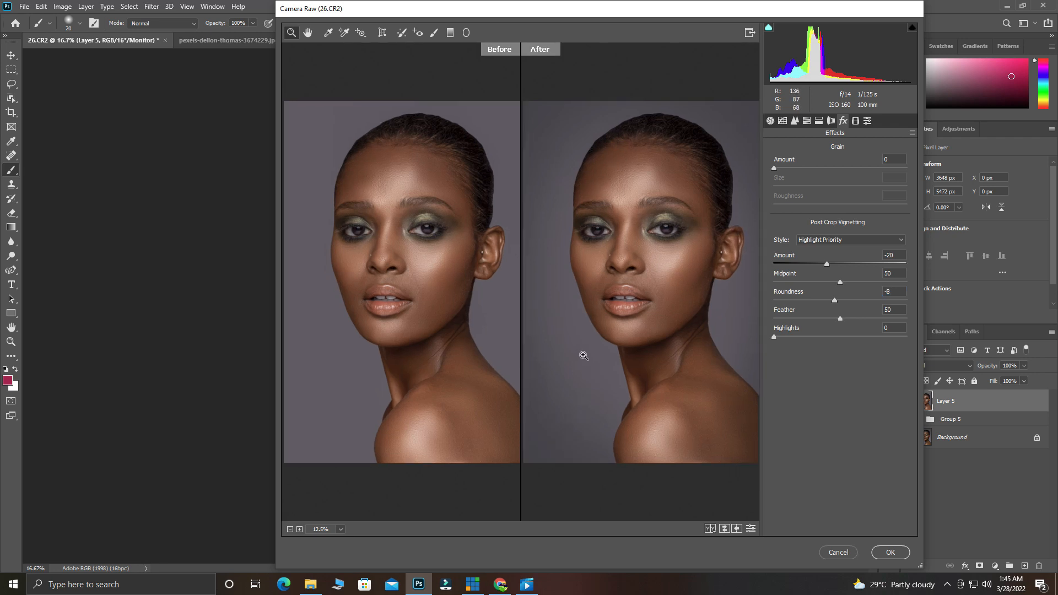
drag(893, 291, 886, 292)
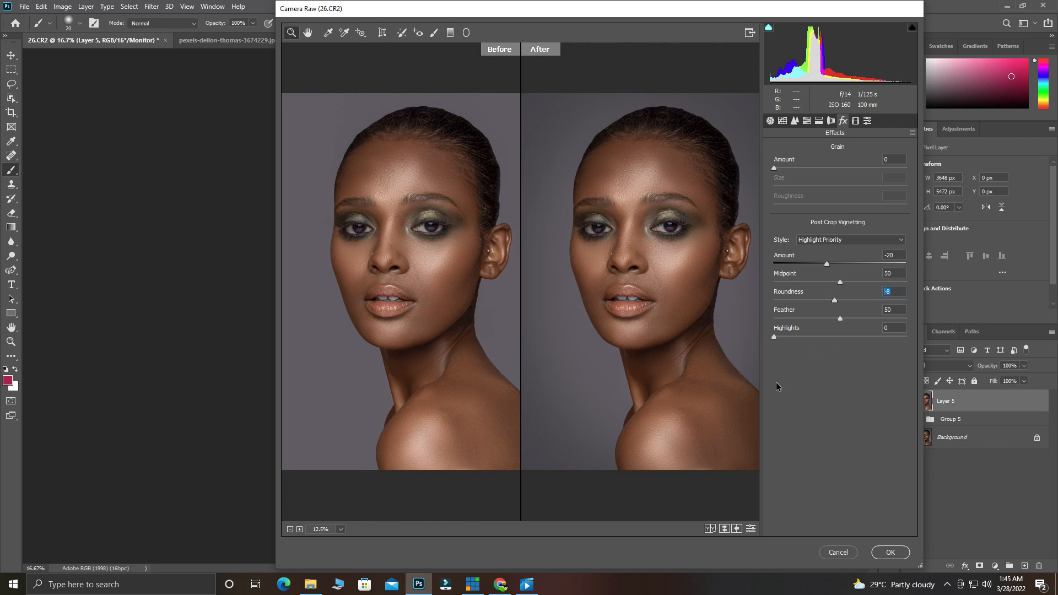
click(886, 552)
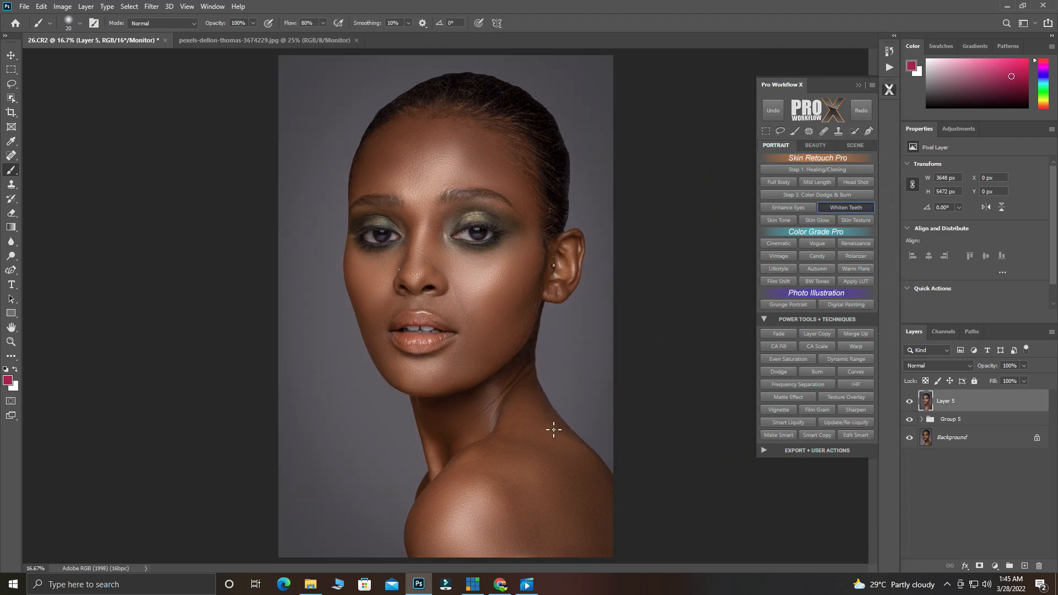
Step: Check the filtered portrait up close around the eyes and duplicate the merged layer
ctrl+click(468, 272)
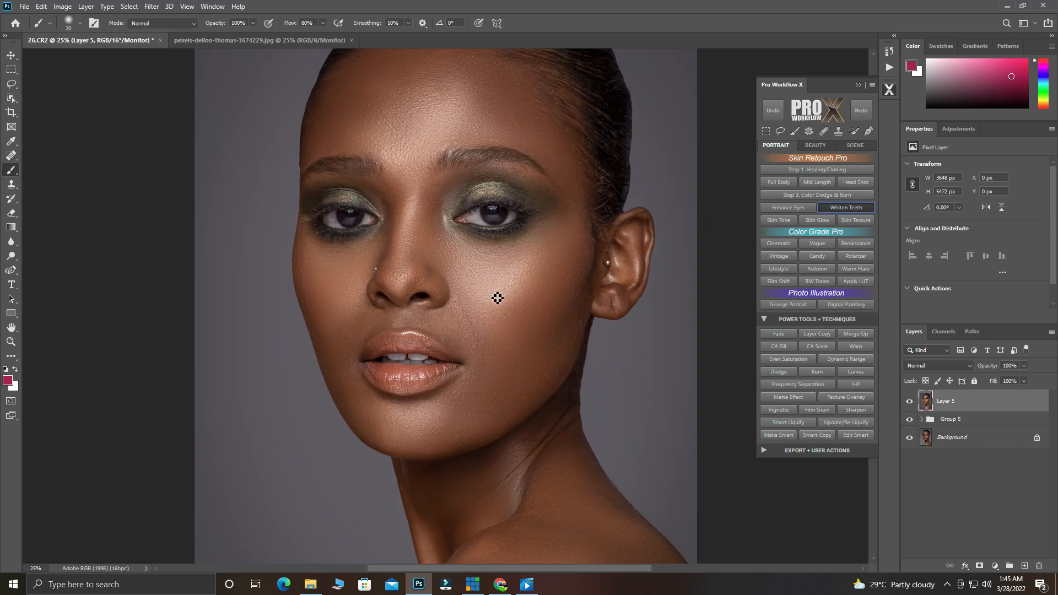
scroll(497, 296, up, 1)
ctrl+click(489, 293)
scroll(496, 295, up, 1)
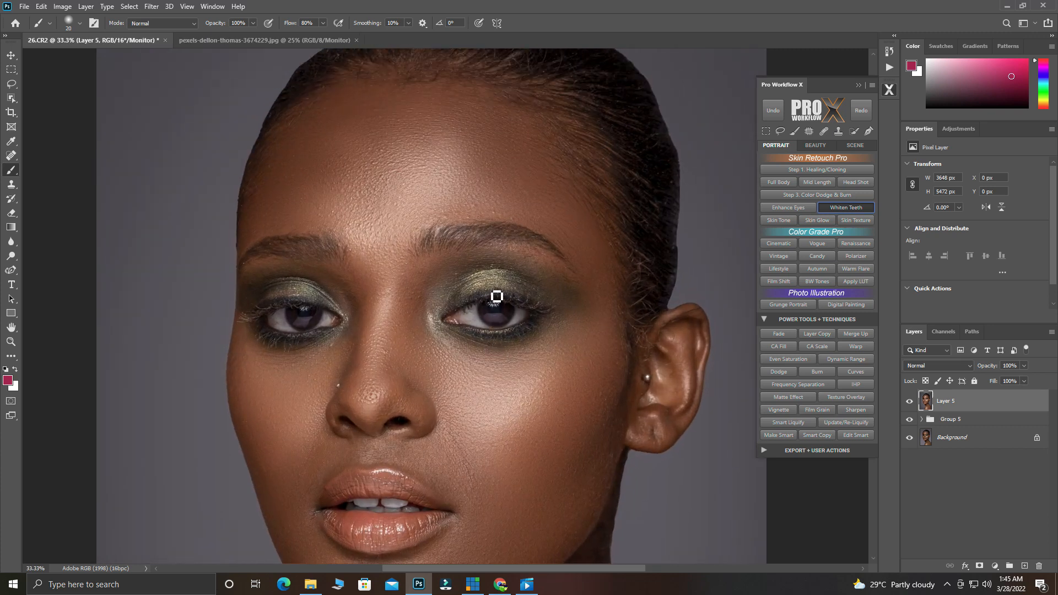
ctrl+click(495, 296)
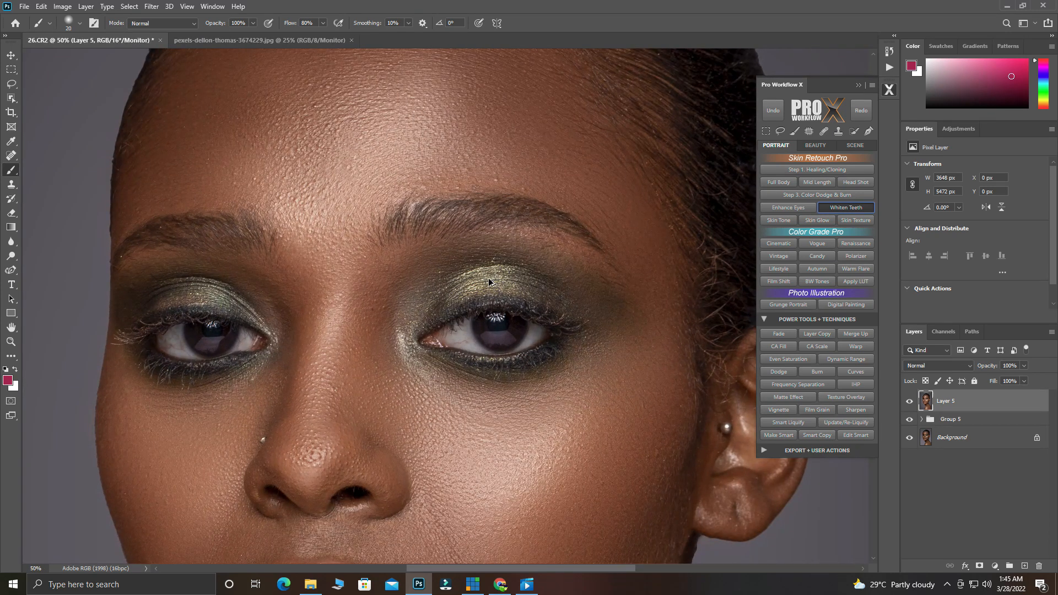
scroll(489, 277, down, 2)
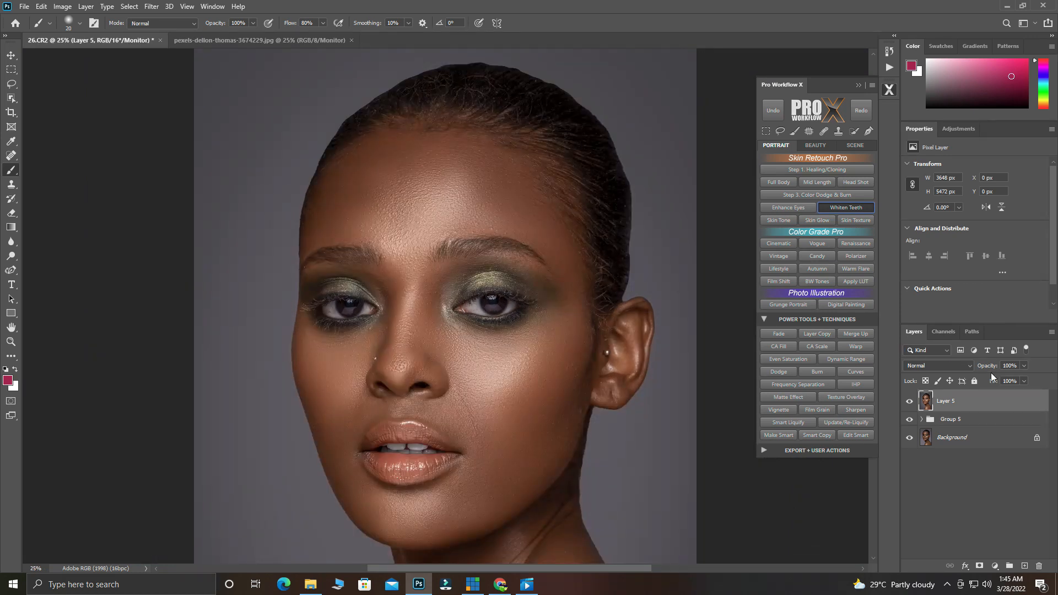
key(ctrl+j)
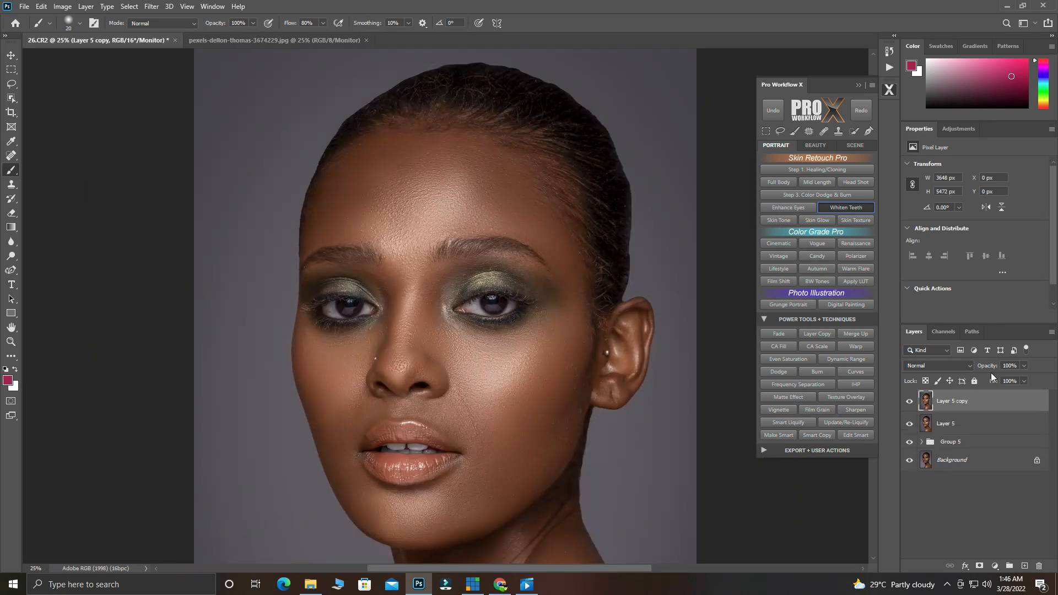
Step: Apply the High Pass filter with a radius of 3.7 pixels to the duplicated layer
click(155, 10)
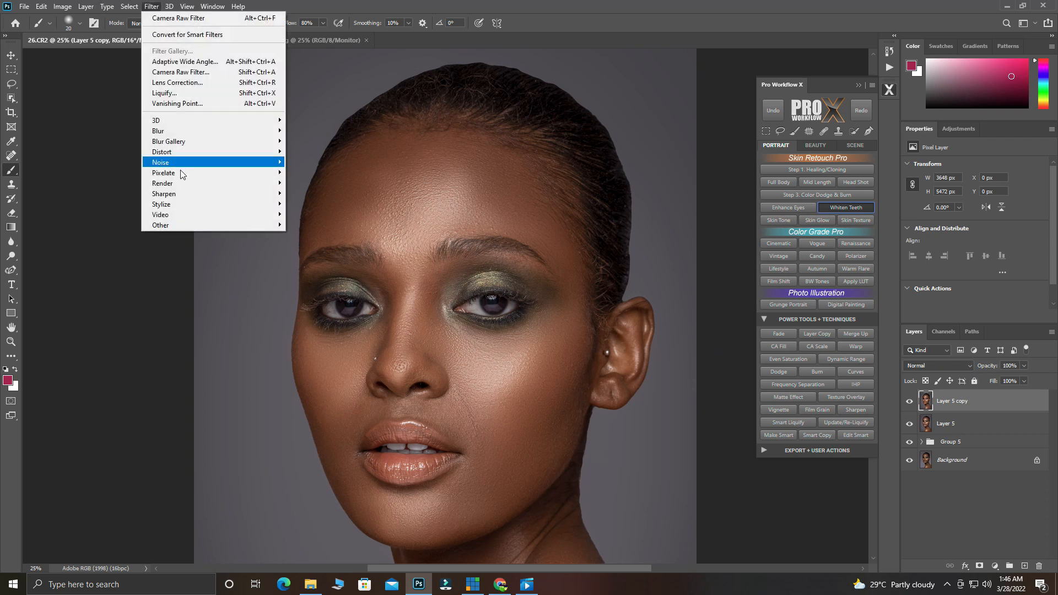
mouse_move(212, 224)
click(298, 235)
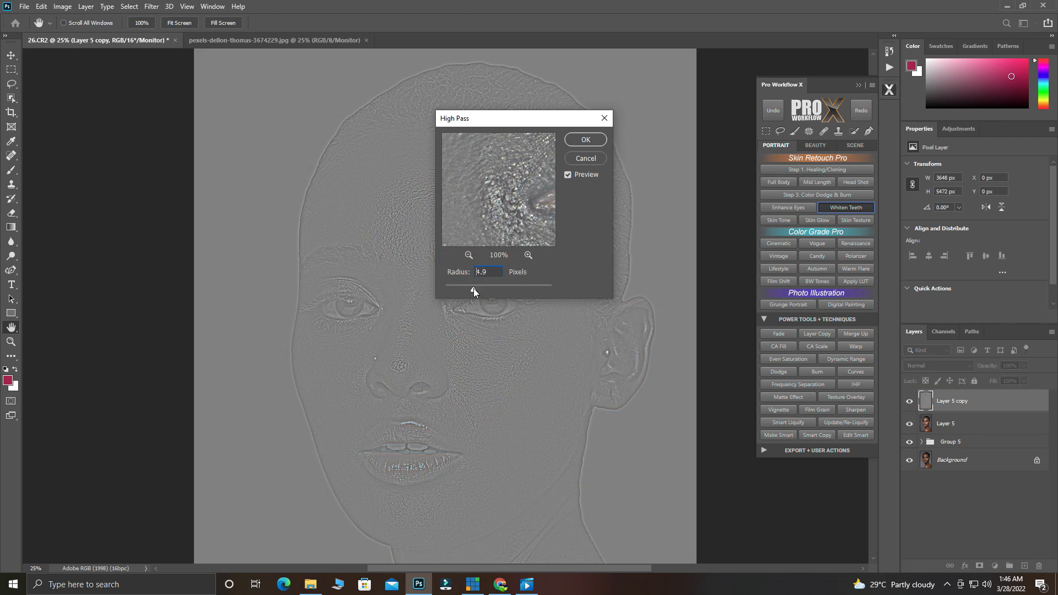
drag(468, 290, 465, 291)
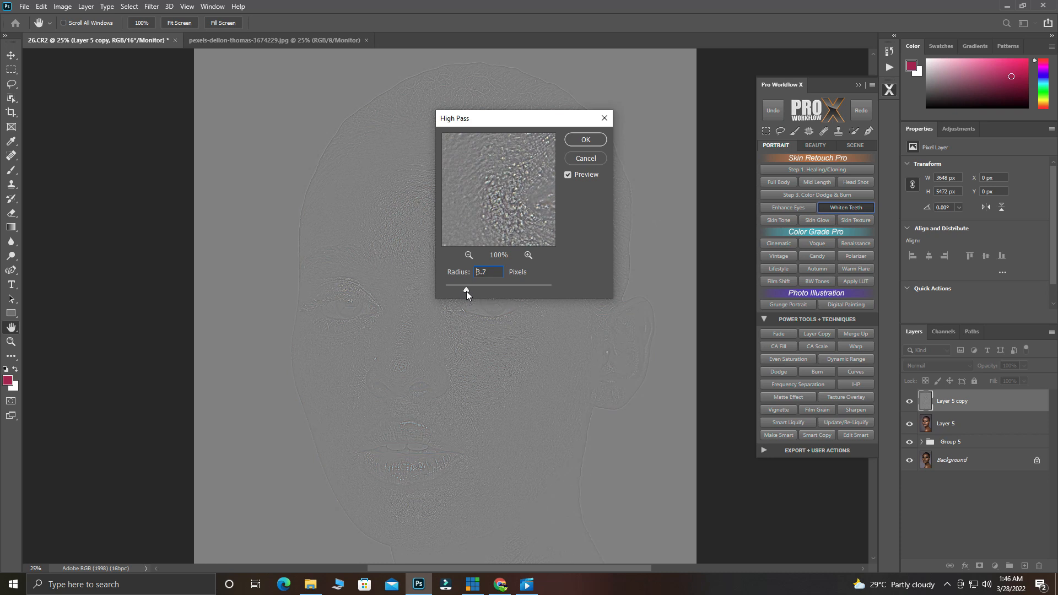
click(586, 140)
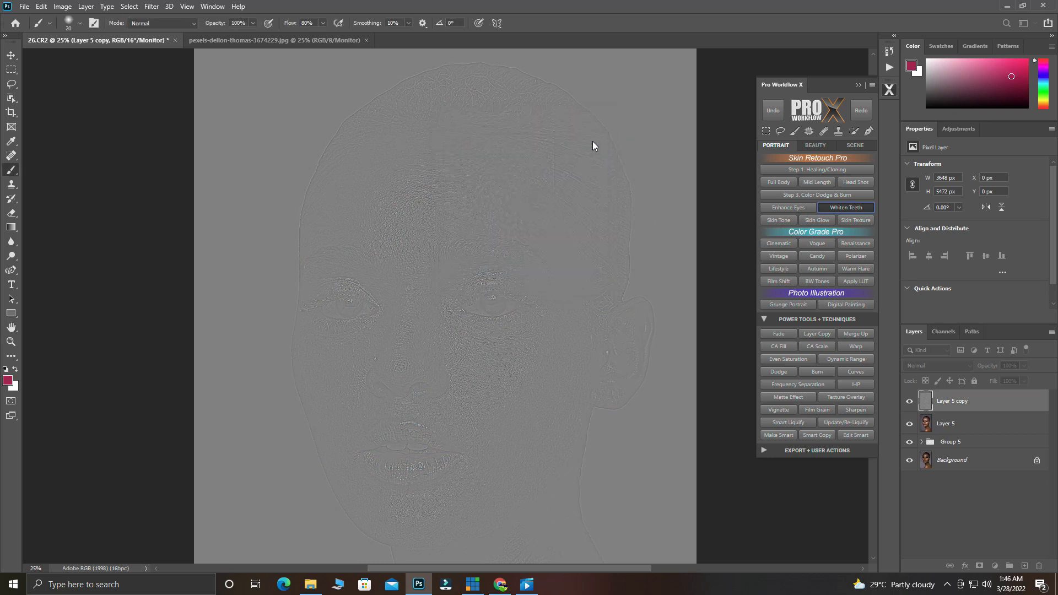
Step: Rename the High Pass layer as SHARPENING
double_click(959, 403)
text(s)
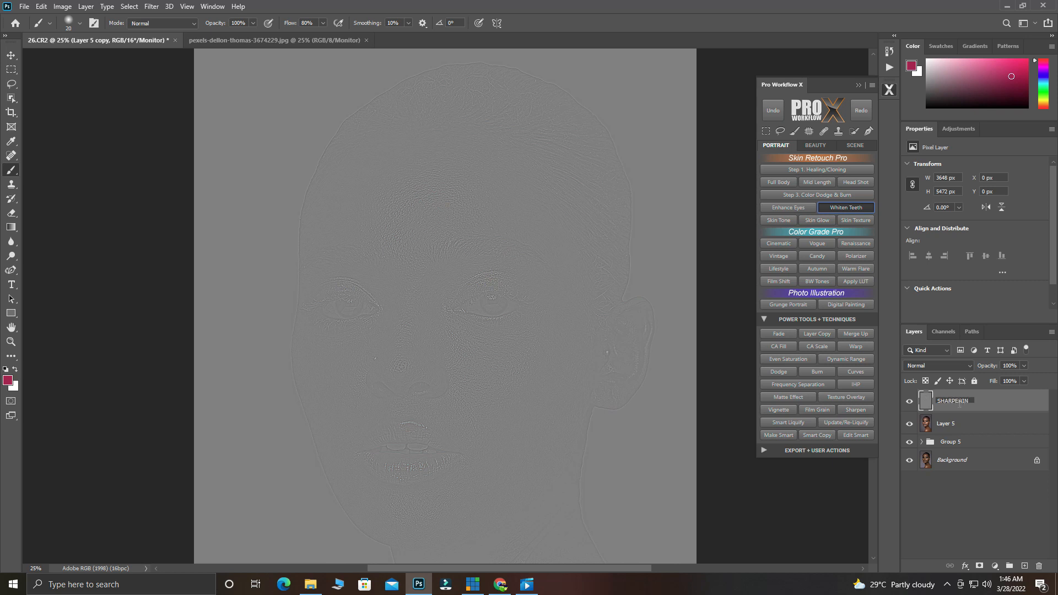
key(Return)
Step: Set the SHARPENING layer to Hard Light blending at 59% opacity and compare the image with and without it
click(936, 366)
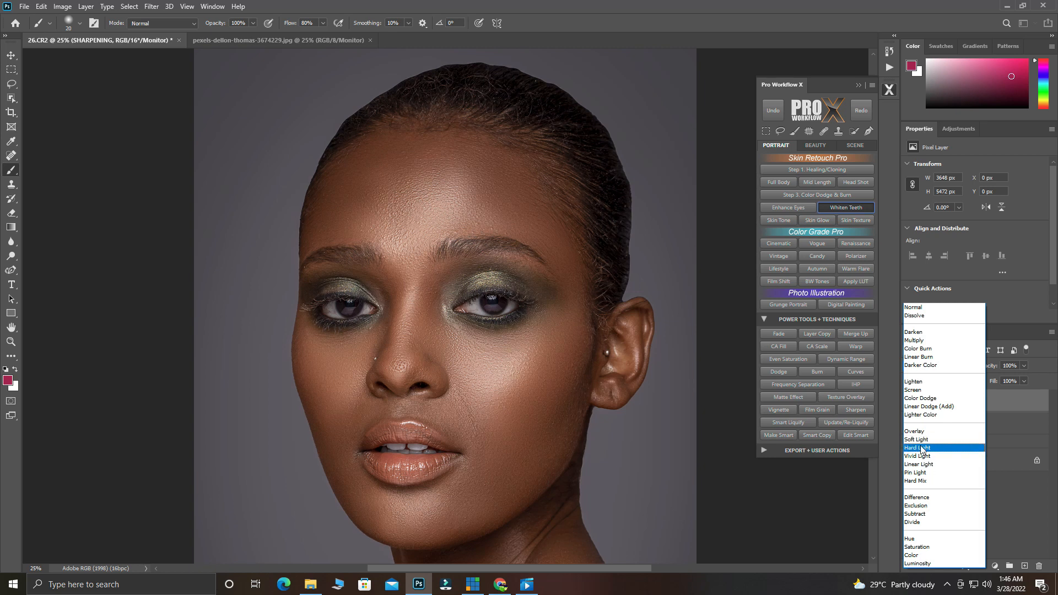
click(922, 449)
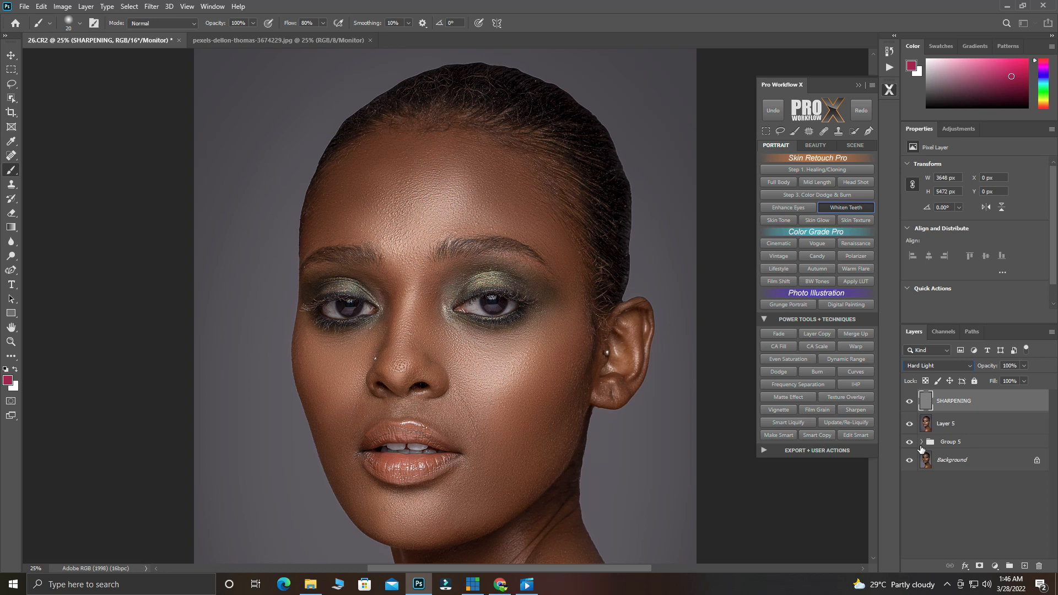
drag(988, 366, 979, 367)
drag(972, 371, 965, 376)
click(910, 402)
click(910, 403)
key(alt+space)
click(282, 147)
click(958, 425)
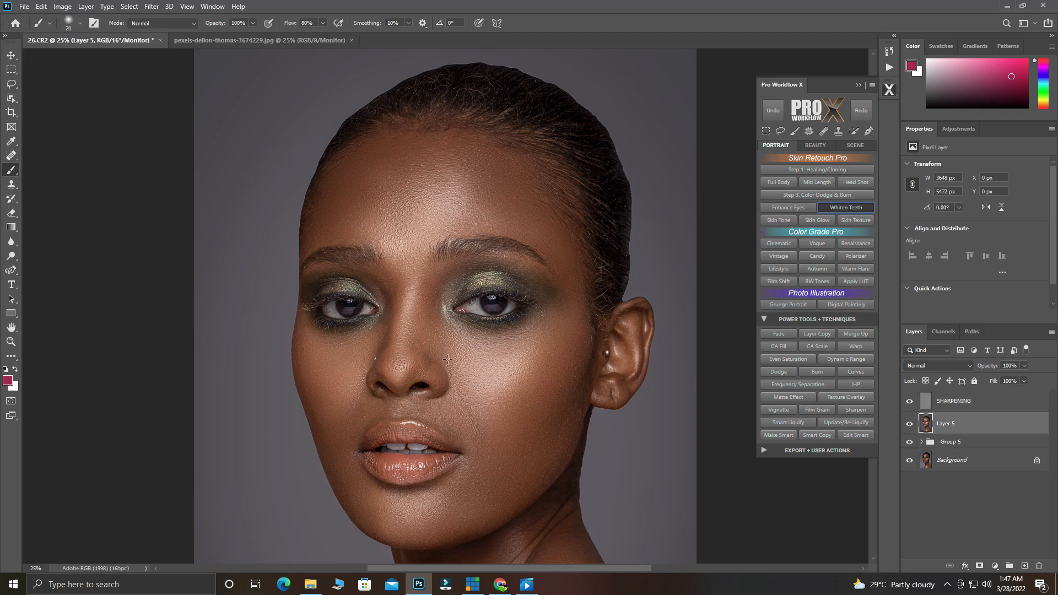
key(alt+space)
click(411, 344)
click(11, 55)
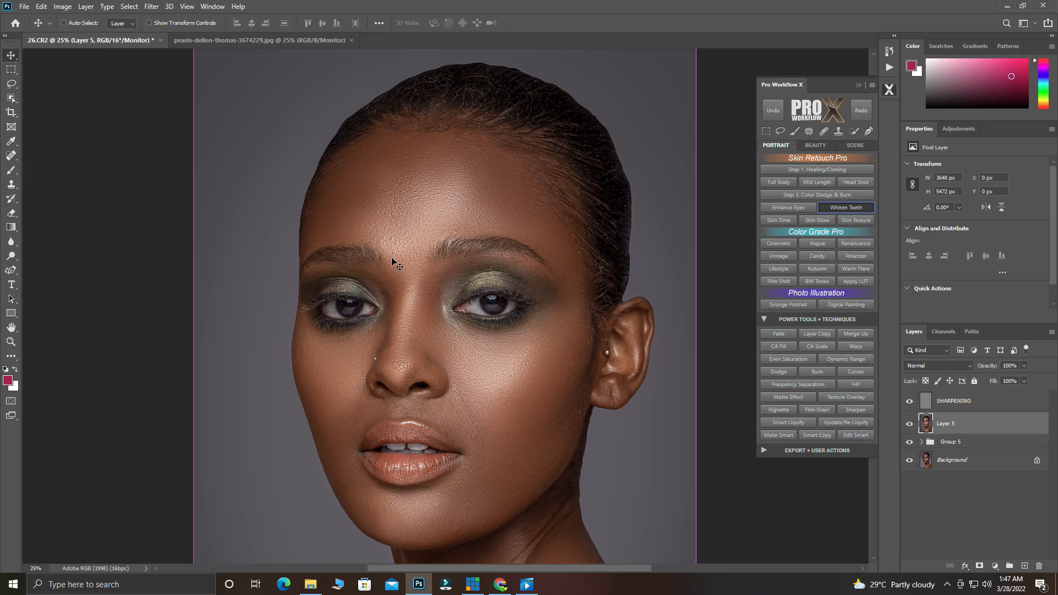
key(alt+space)
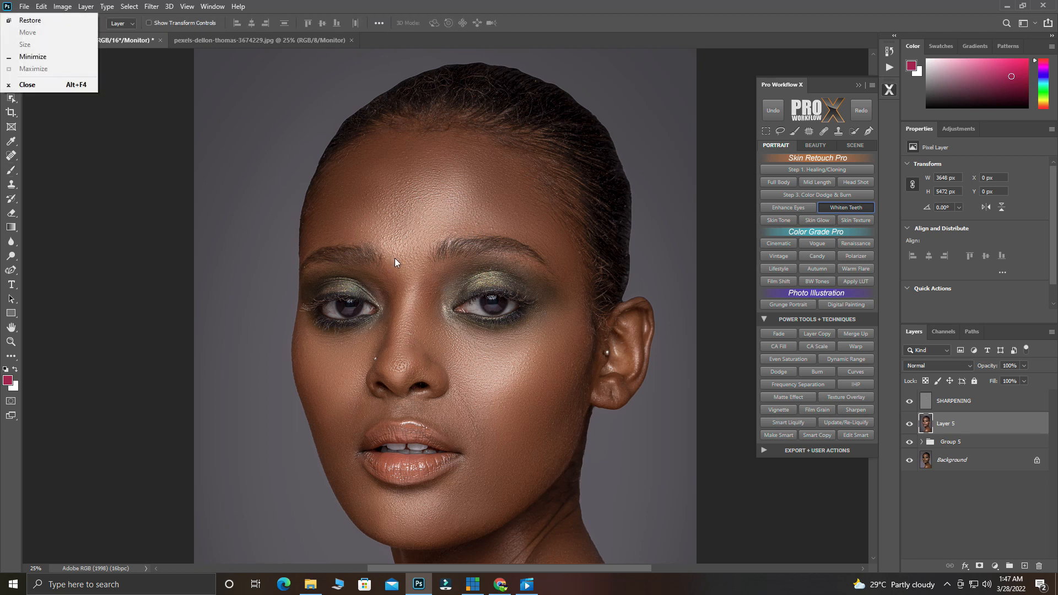
click(437, 251)
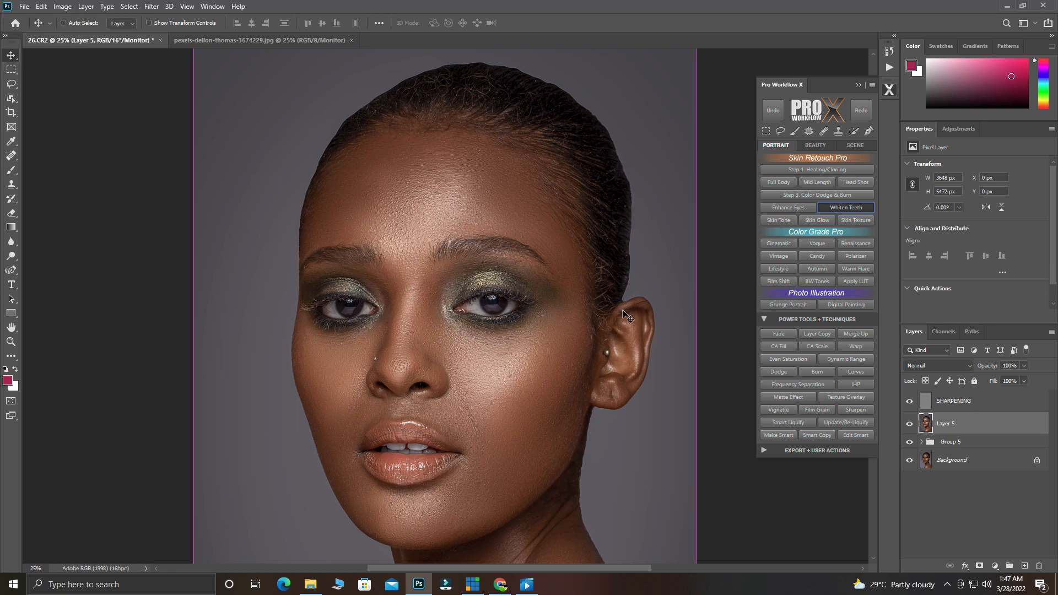
key(alt+space)
Step: Group all layers above the Background, from SHARPENING down to Group 5, into a single group
click(993, 406)
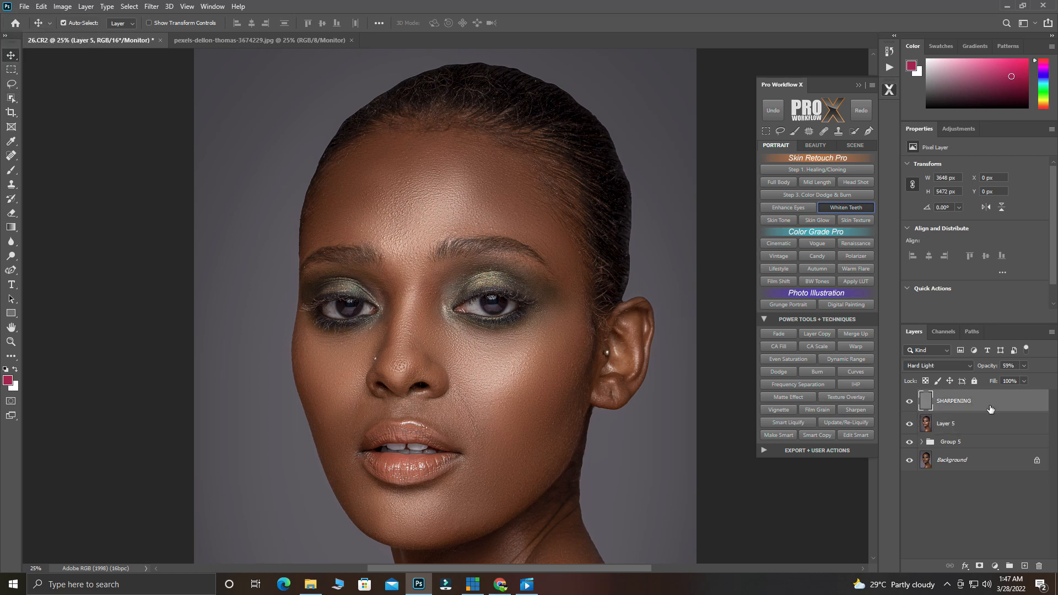
shift+click(976, 444)
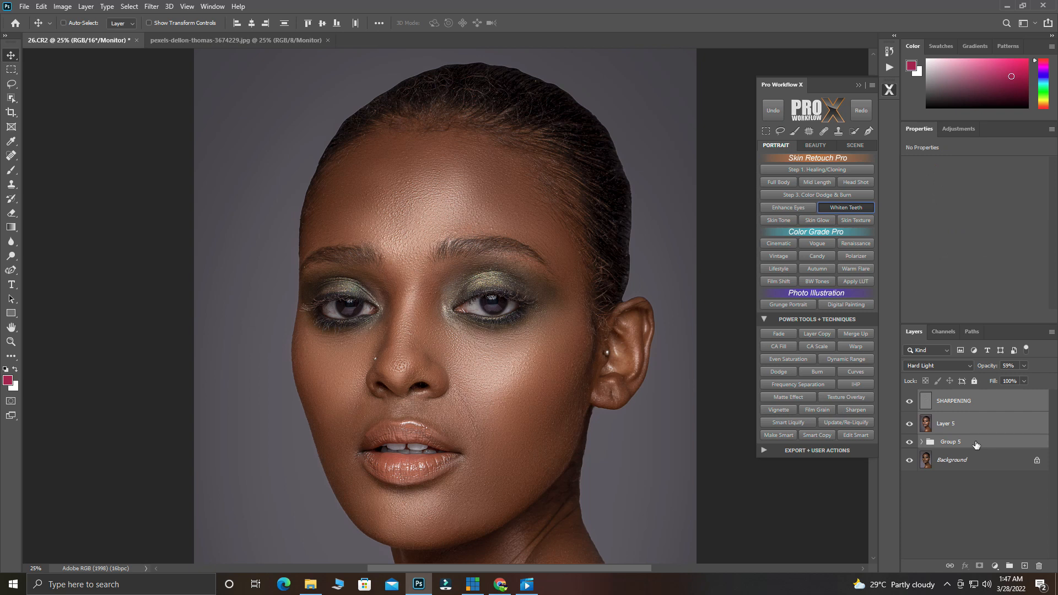
key(ctrl+g)
key(alt+space)
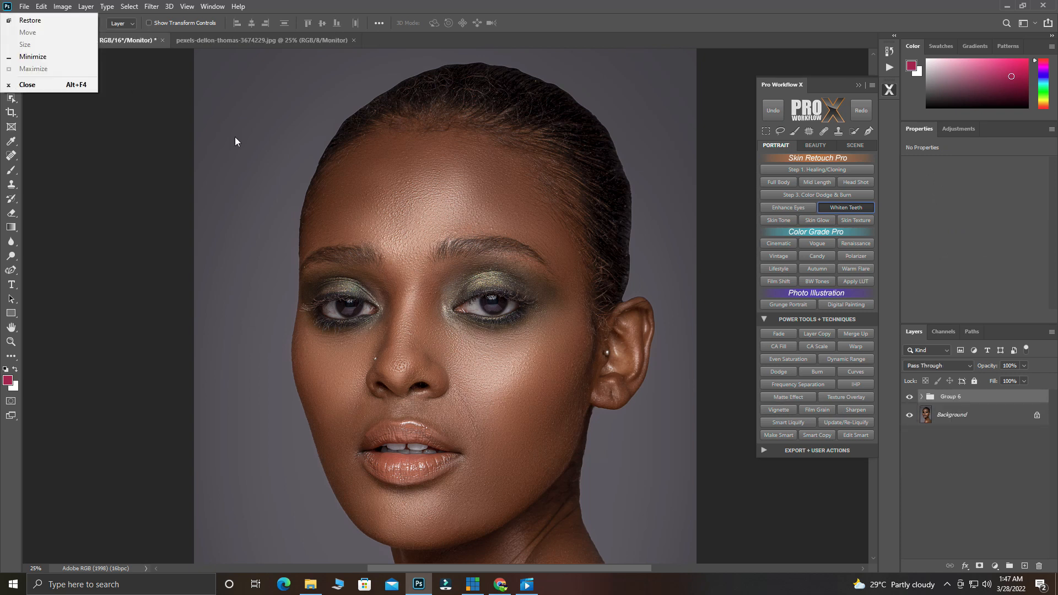
click(105, 181)
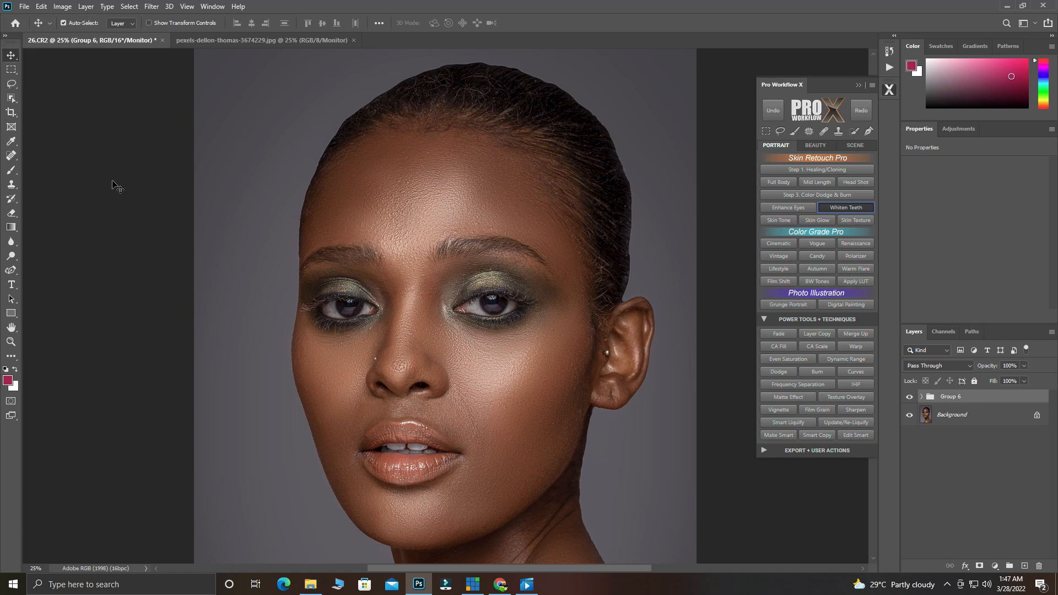
key(alt+space)
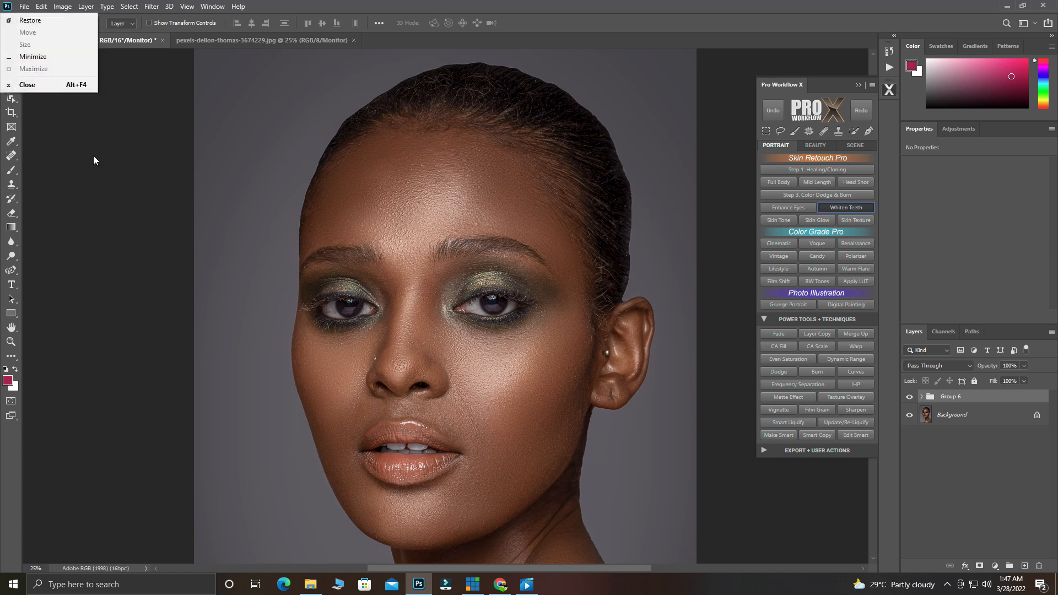
click(67, 118)
click(65, 117)
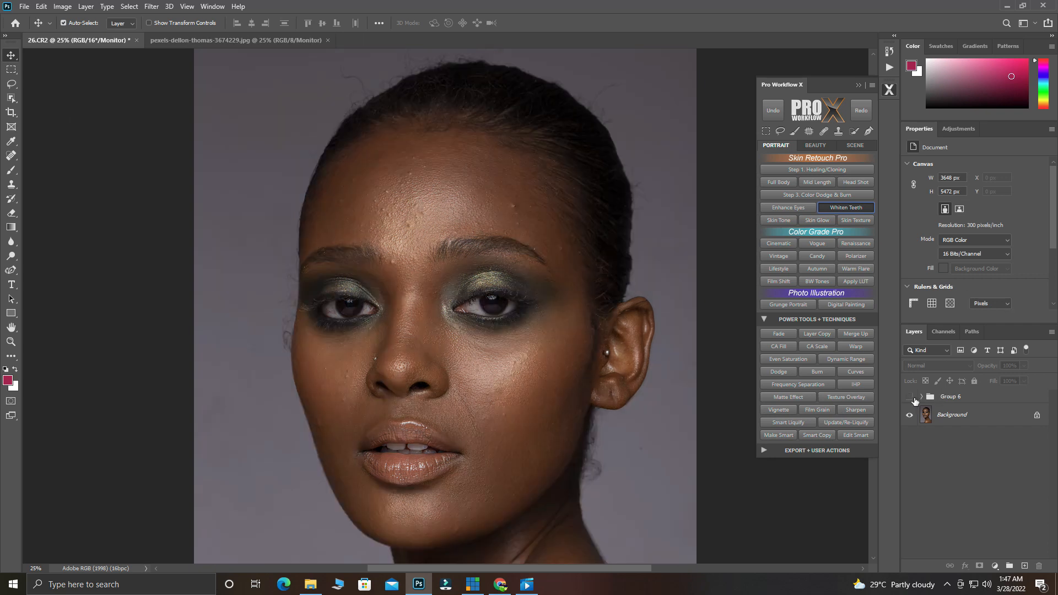
Step: Compare the original and retouched portrait by toggling the new group's visibility, at full face and at 50% around the eyes, with the Pro Workflow X panel collapsed
click(912, 398)
click(913, 398)
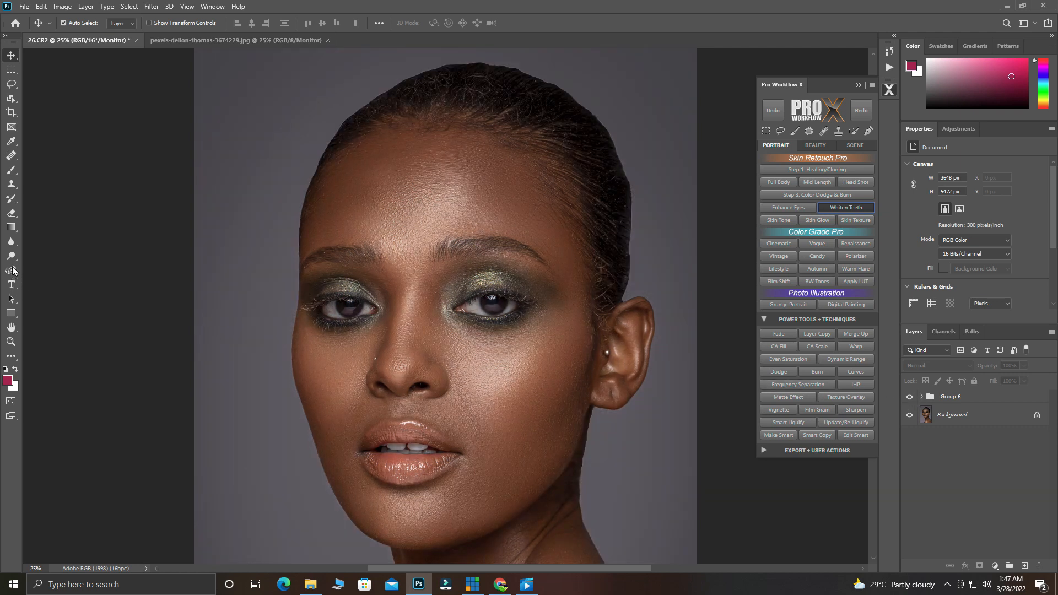
click(11, 342)
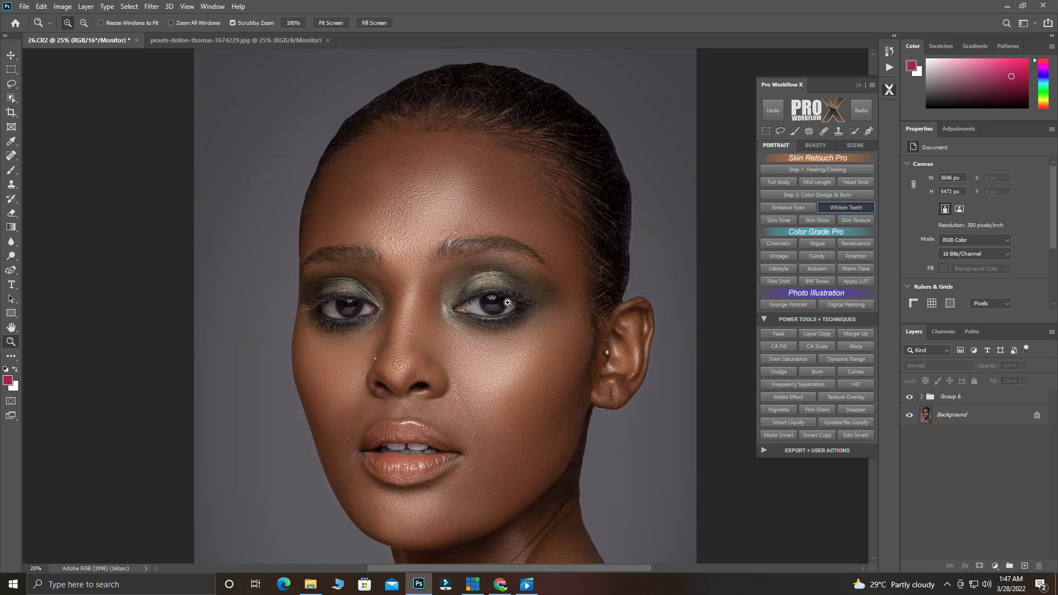
click(489, 301)
click(489, 301)
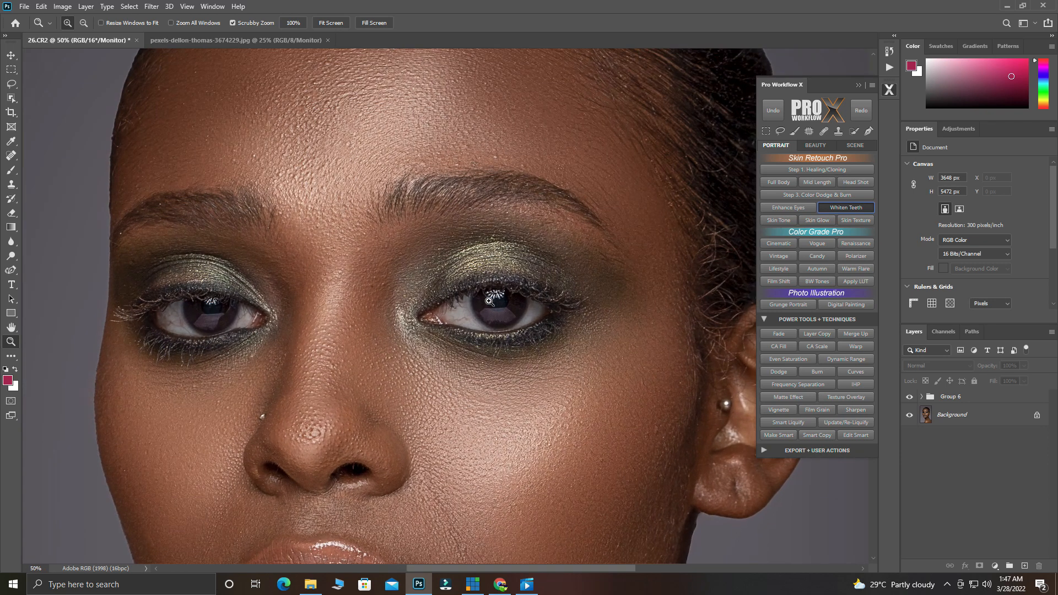
click(910, 397)
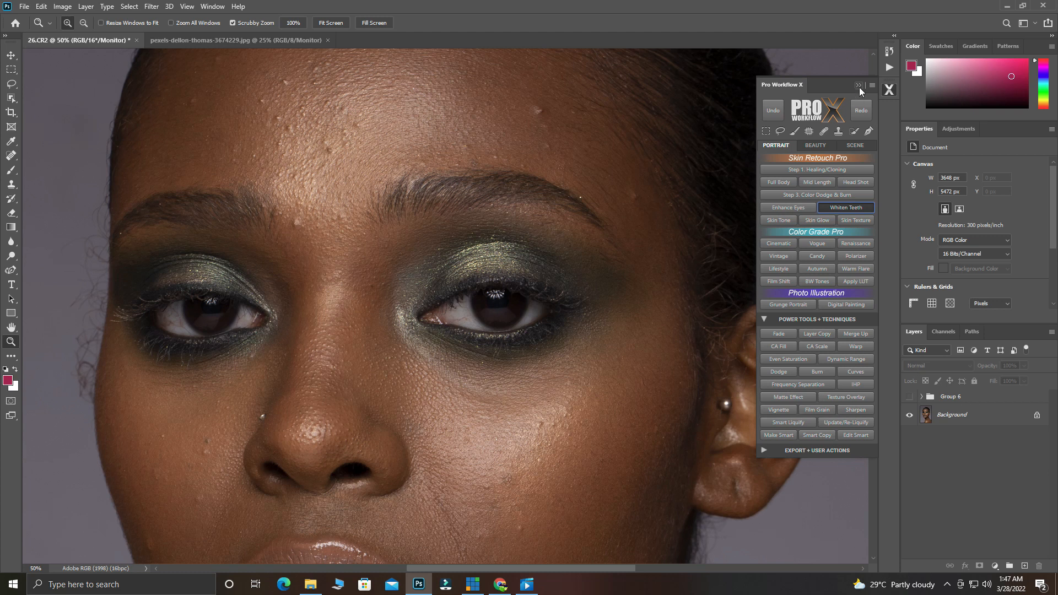
click(859, 86)
click(909, 396)
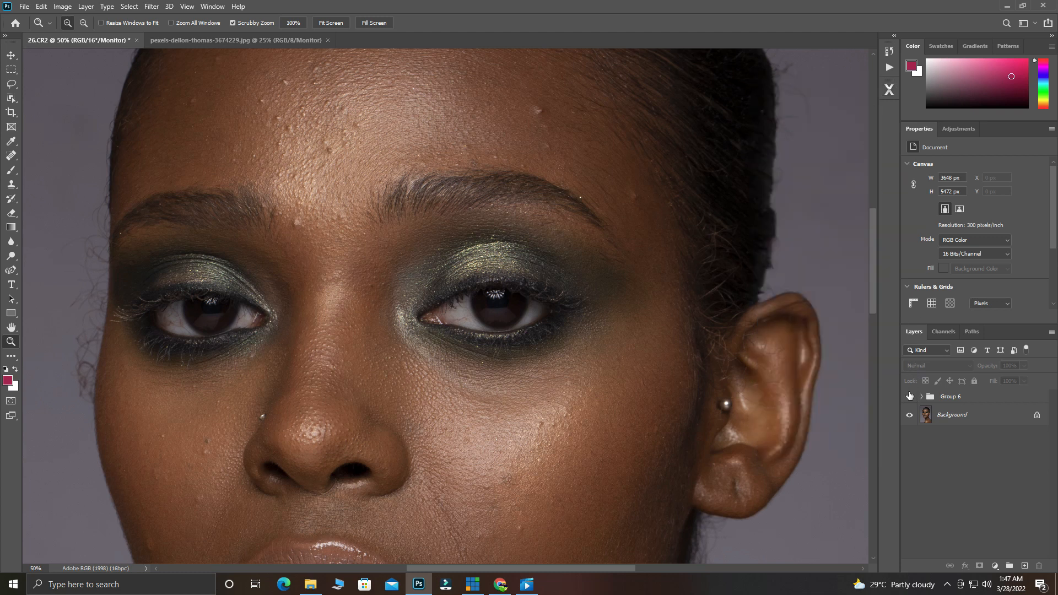
click(910, 397)
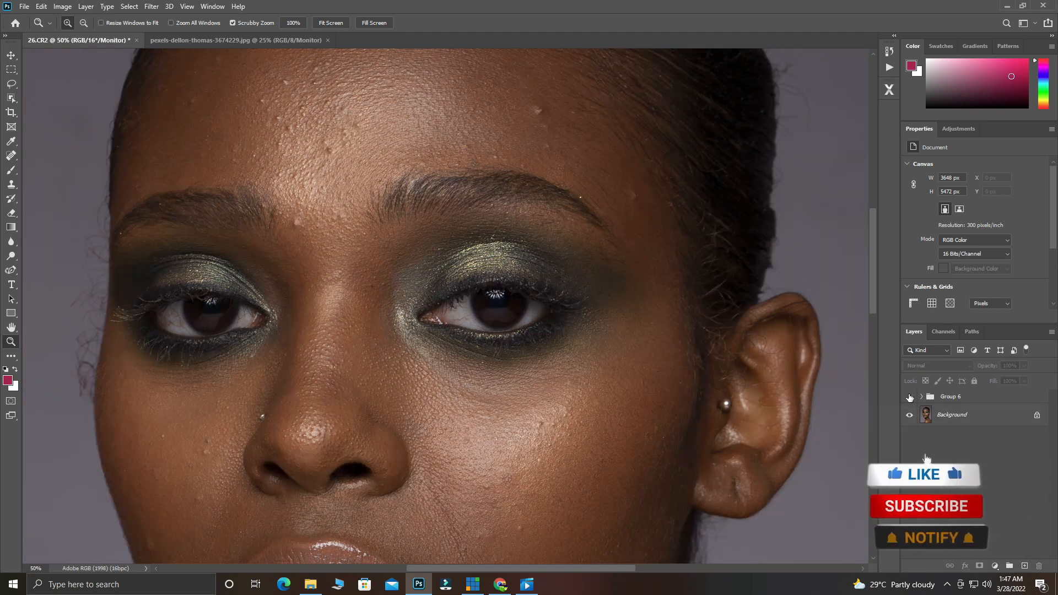
click(910, 397)
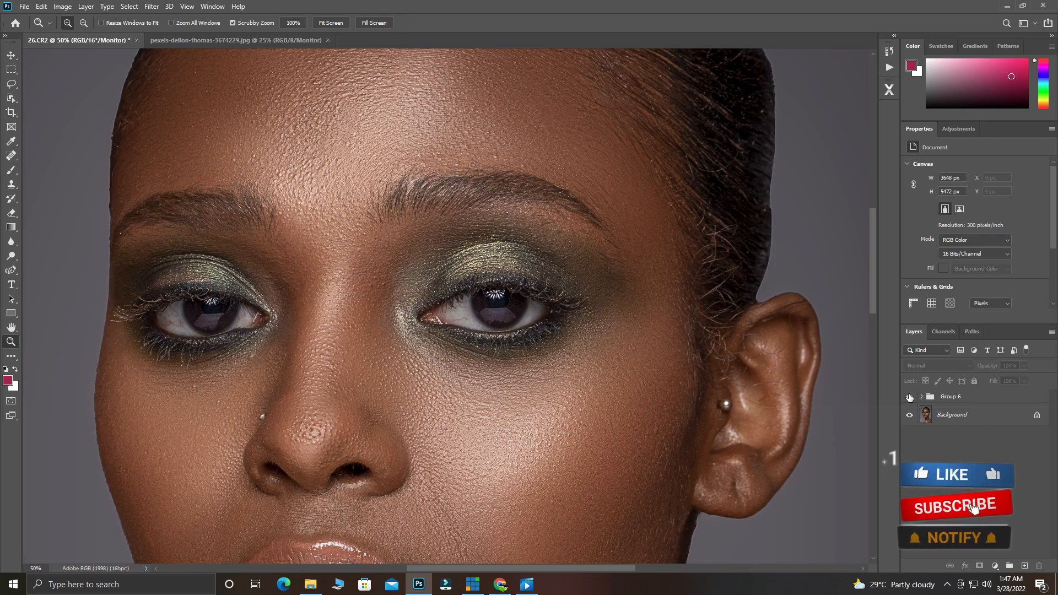
click(910, 397)
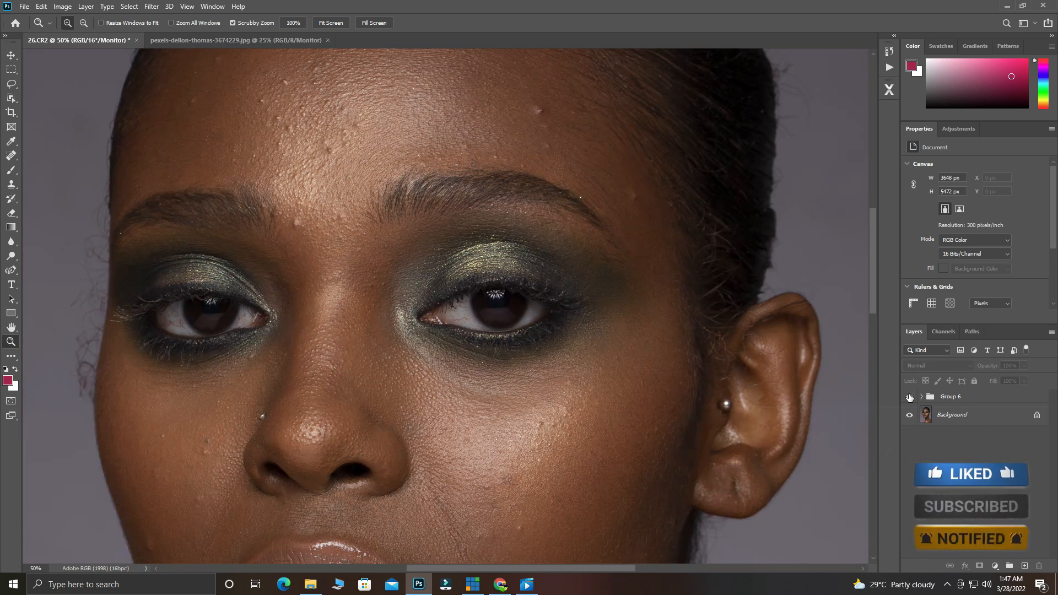
click(909, 397)
click(910, 397)
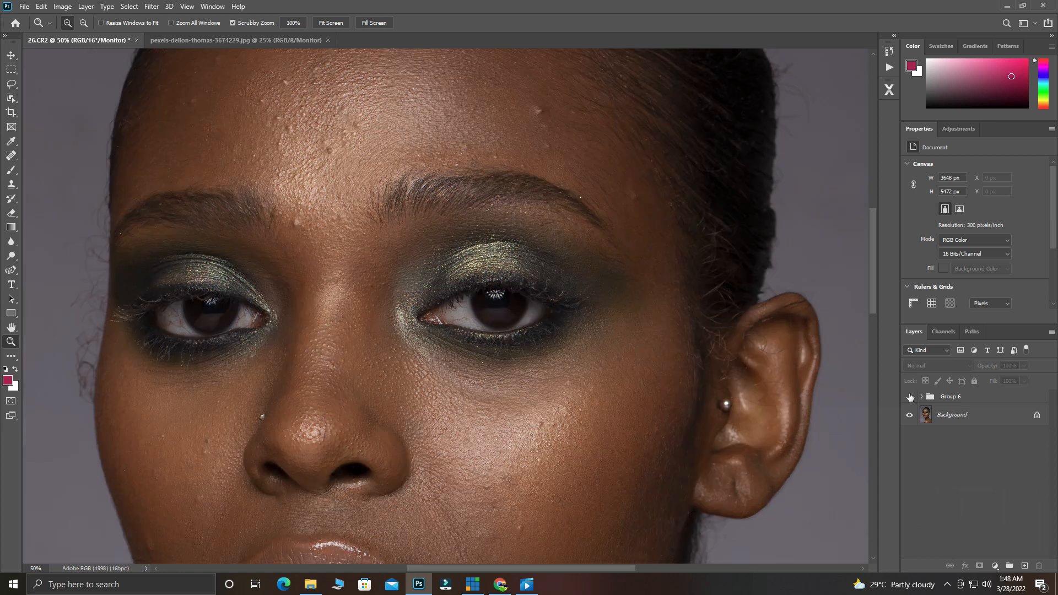
click(909, 397)
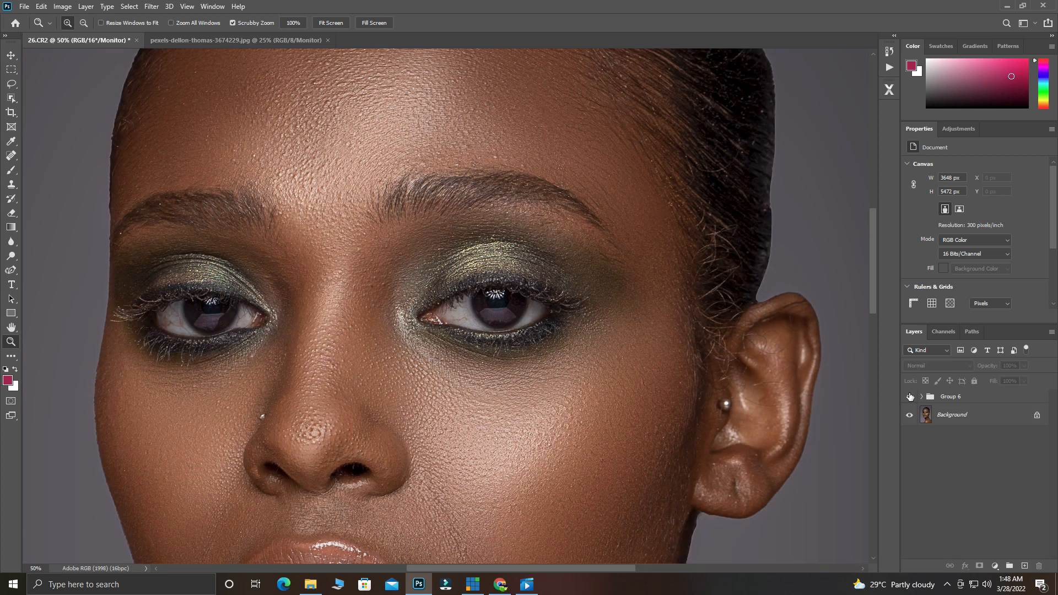
click(910, 397)
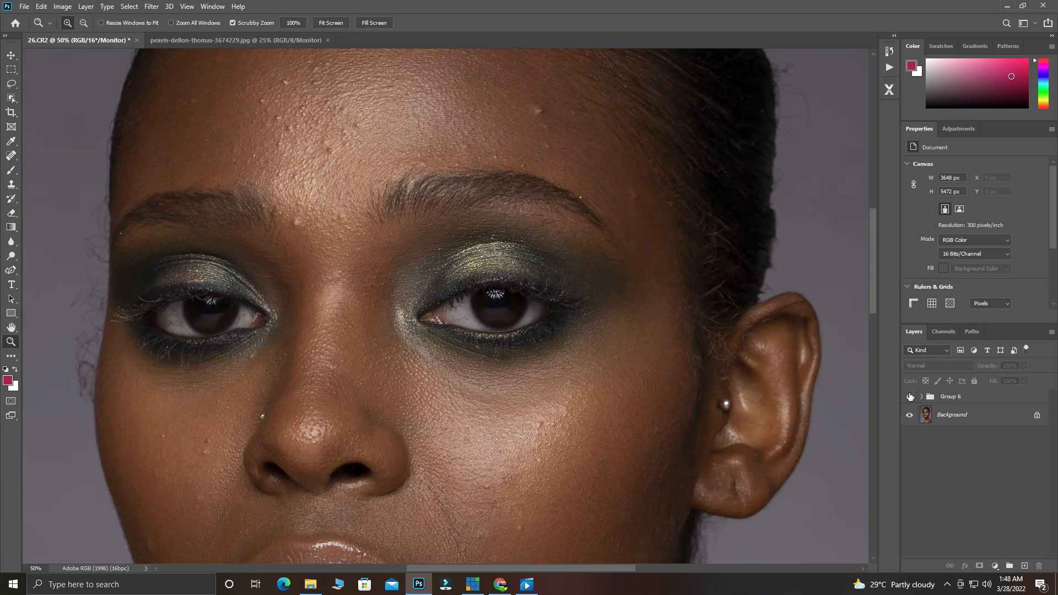